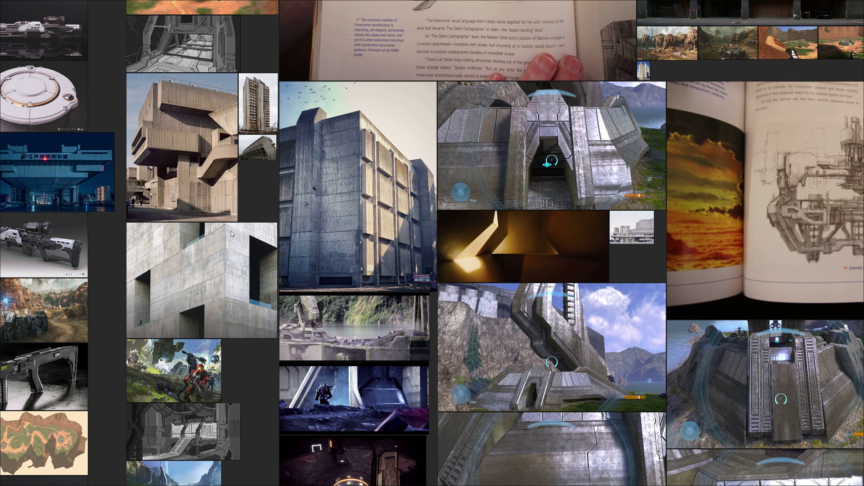
# Step: Examine the brutalist concrete building photos on the reference board, comparing their massing, wall panels and recessed openings
pyautogui.moveTo(231, 224); pyautogui.dragTo(306, 232, button='middle')
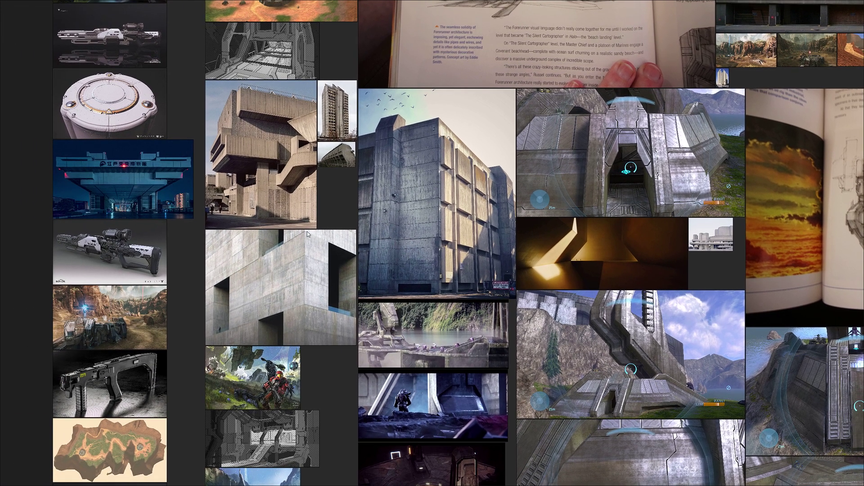
pyautogui.moveTo(348, 291); pyautogui.dragTo(249, 272, button='middle')
pyautogui.scroll(3, 334, 197)
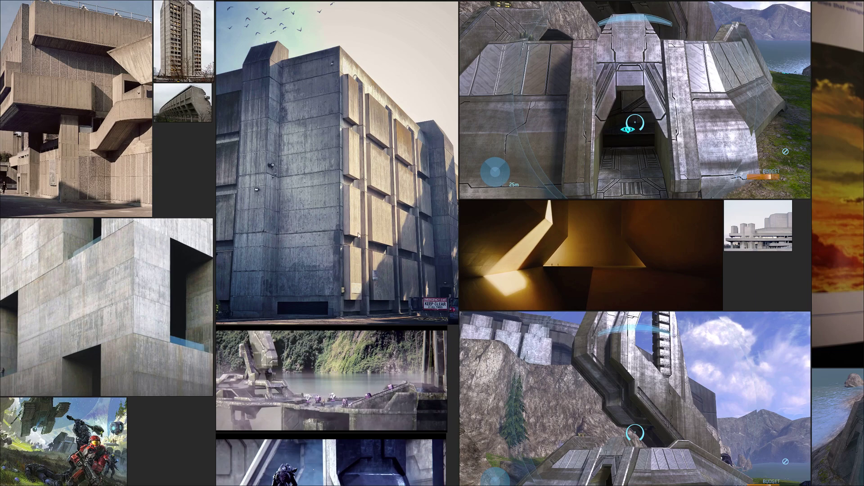
pyautogui.moveTo(257, 219); pyautogui.dragTo(383, 258, button='middle')
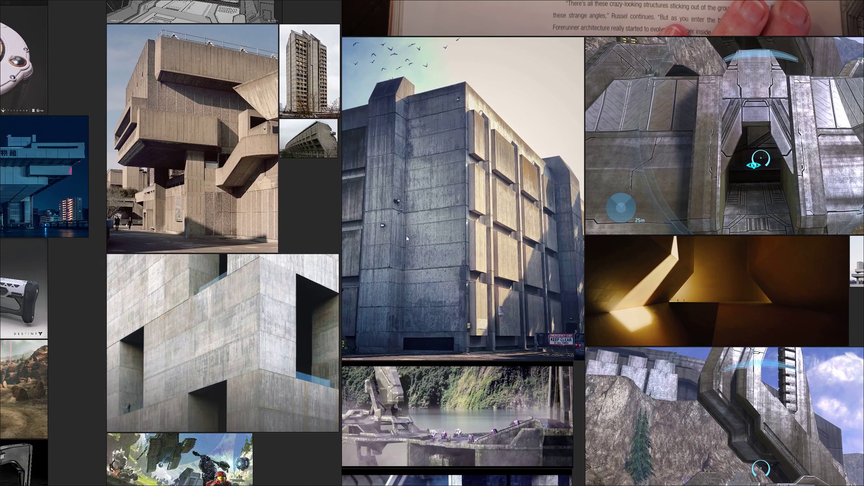
pyautogui.moveTo(519, 269); pyautogui.dragTo(482, 243, button='middle')
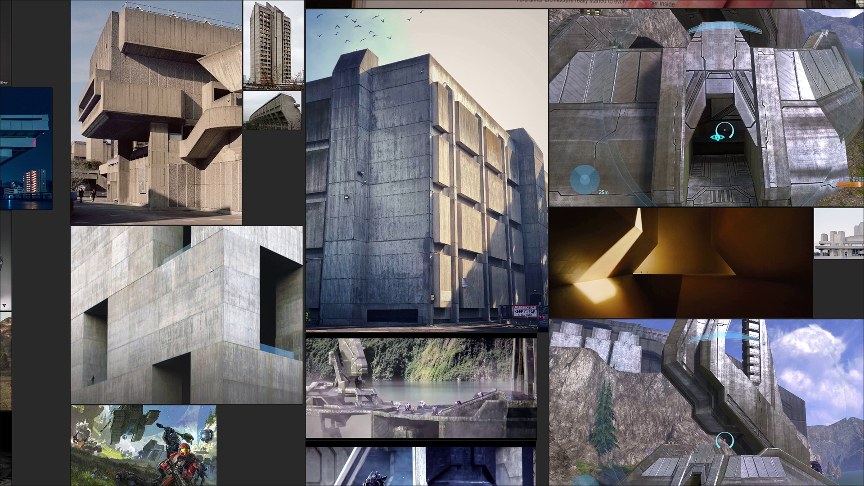
pyautogui.moveTo(232, 277); pyautogui.dragTo(220, 269, button='middle')
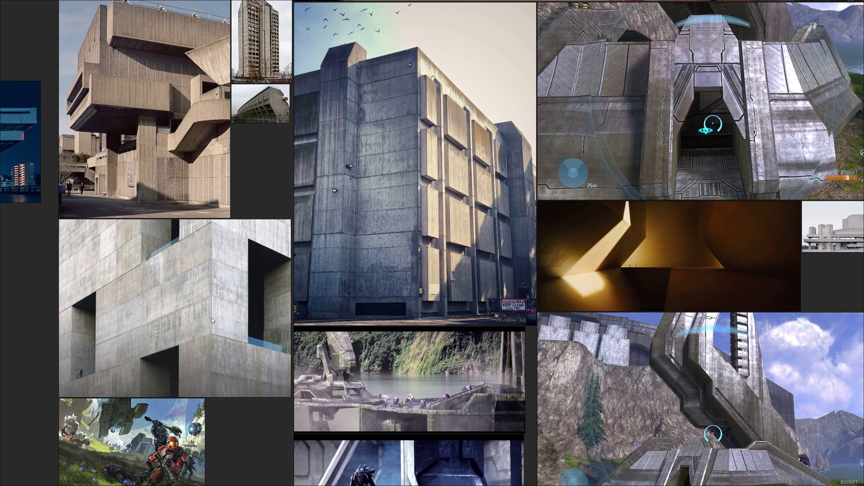
pyautogui.moveTo(195, 232); pyautogui.dragTo(188, 293, button='middle')
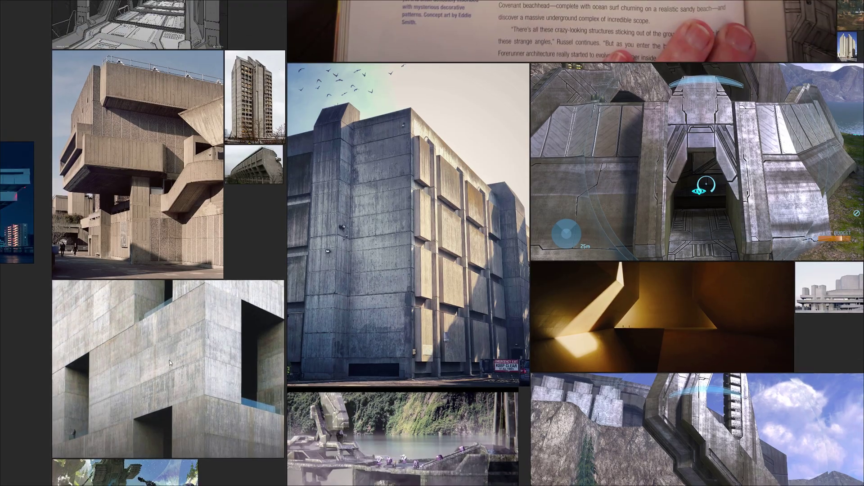
pyautogui.moveTo(169, 360); pyautogui.dragTo(197, 281, button='middle')
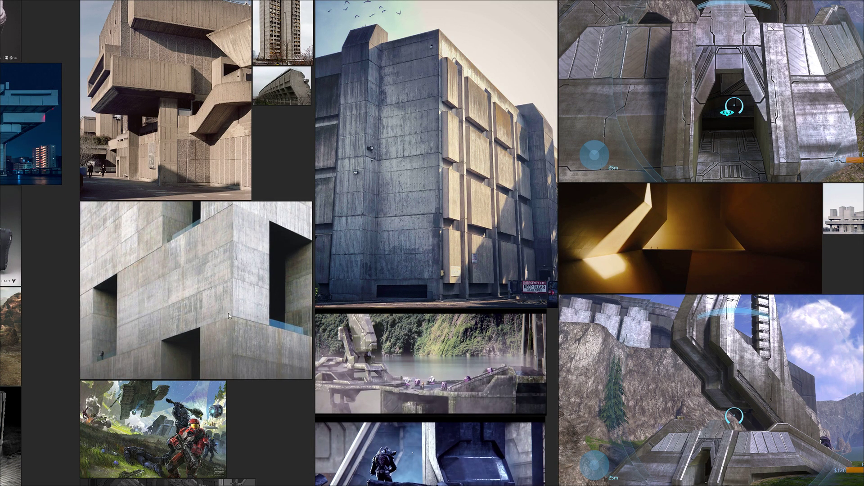
pyautogui.moveTo(287, 289); pyautogui.dragTo(187, 335, button='middle')
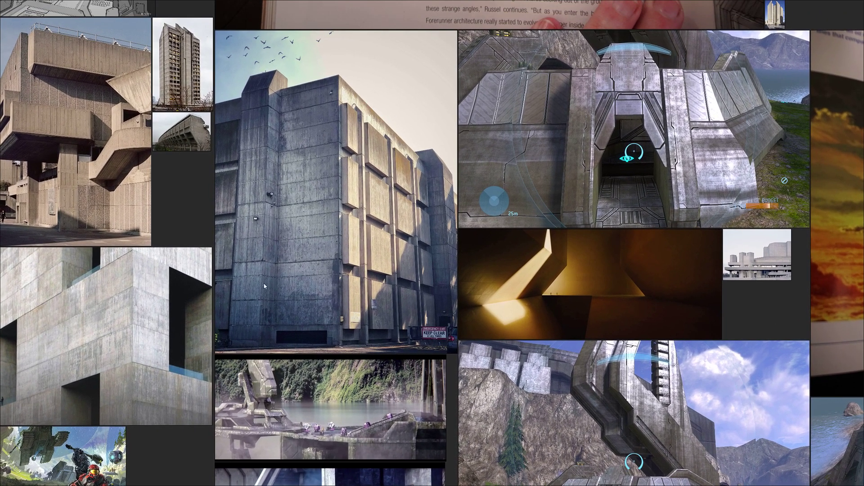
# Step: Examine the in-game Forerunner structure screenshots on the reference board for panel lines, angled walls and metal surface detail
pyautogui.scroll(-8, 452, 261)
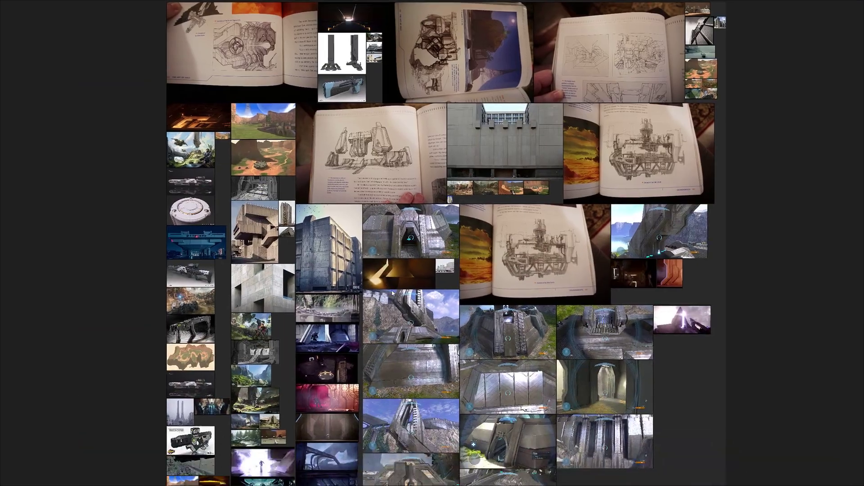
pyautogui.moveTo(391, 293); pyautogui.dragTo(382, 123, button='middle')
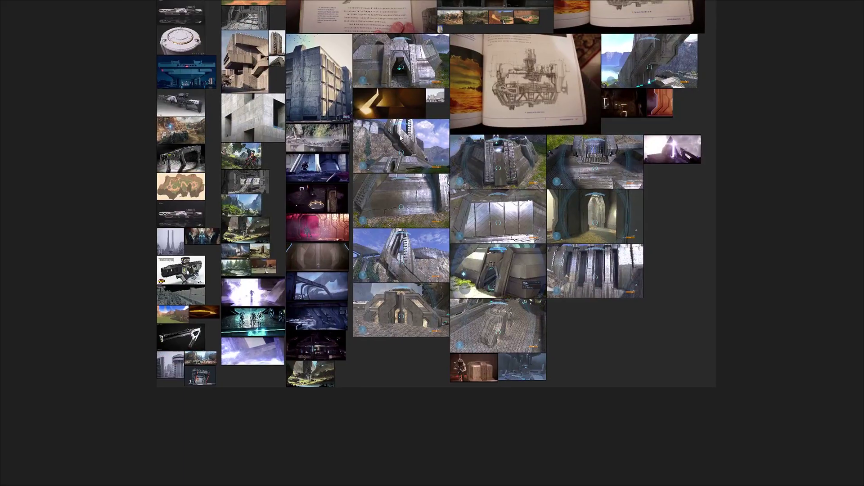
pyautogui.scroll(5, 408, 158)
pyautogui.moveTo(246, 173); pyautogui.dragTo(195, 193, button='middle')
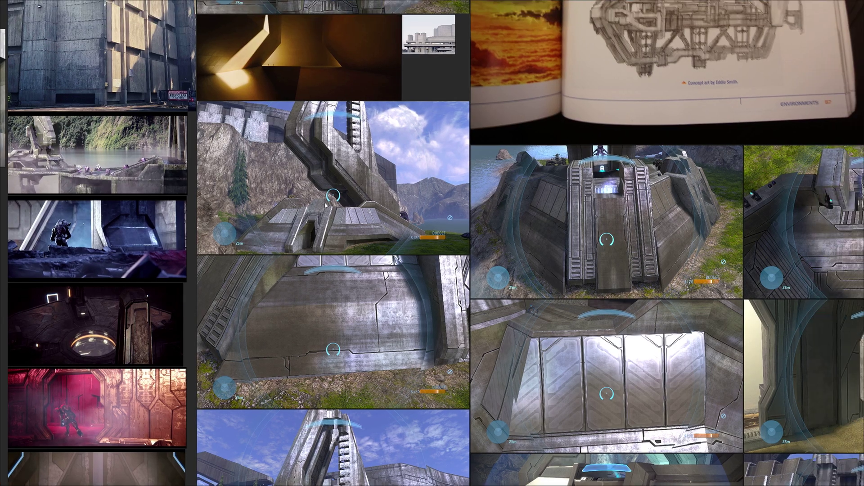
pyautogui.scroll(3, 327, 204)
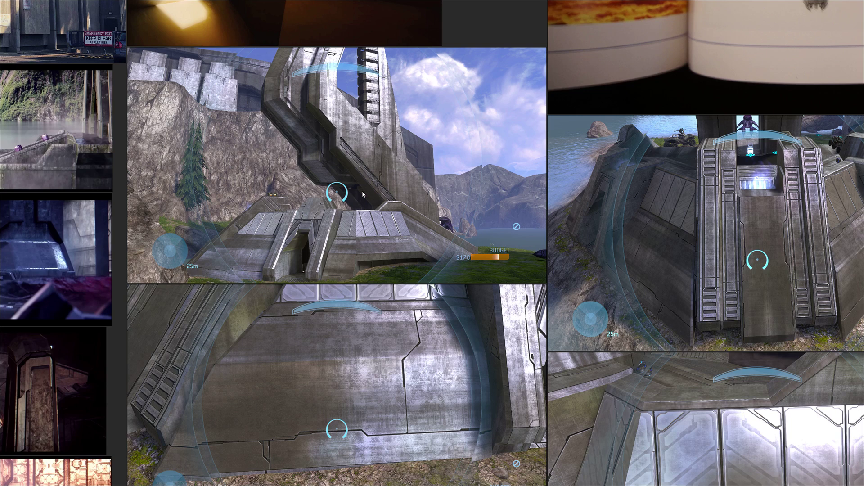
pyautogui.moveTo(347, 199); pyautogui.dragTo(347, 128, button='middle')
pyautogui.scroll(-2, 348, 159)
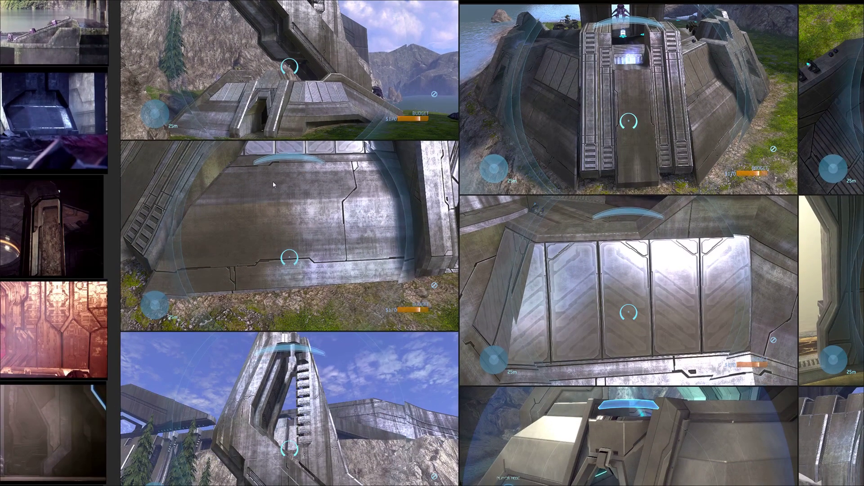
pyautogui.scroll(3, 322, 229)
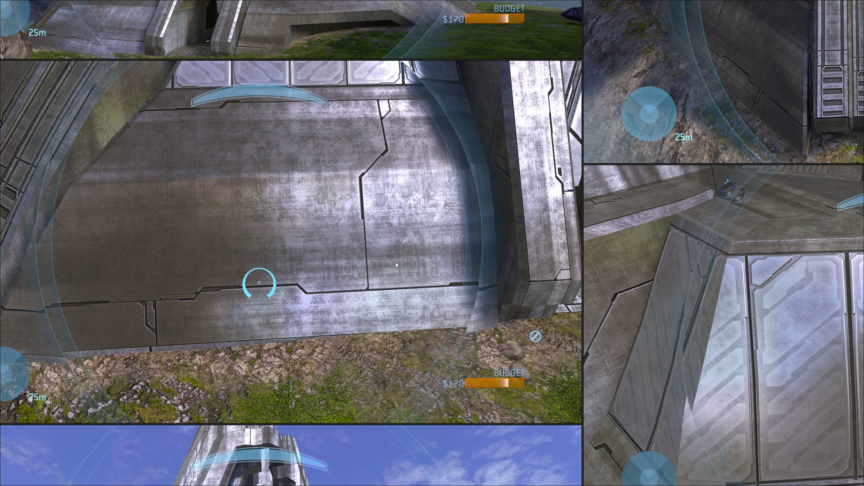
pyautogui.scroll(-3, 414, 158)
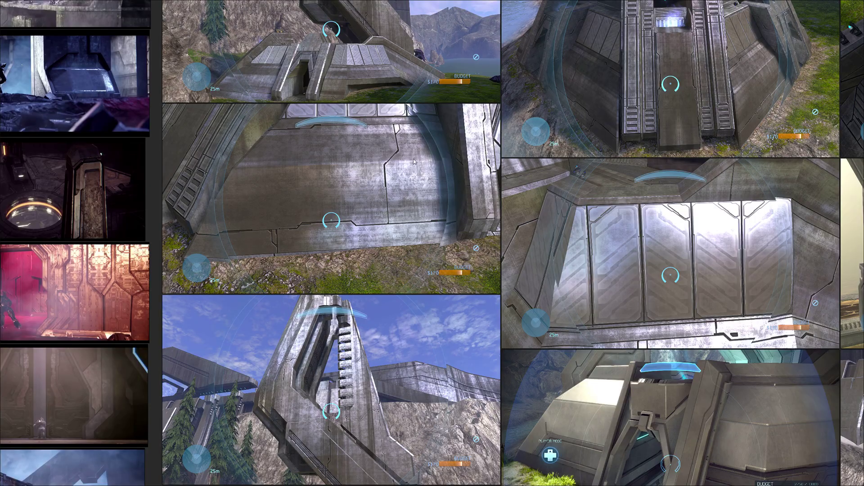
pyautogui.moveTo(418, 165); pyautogui.dragTo(426, 241, button='middle')
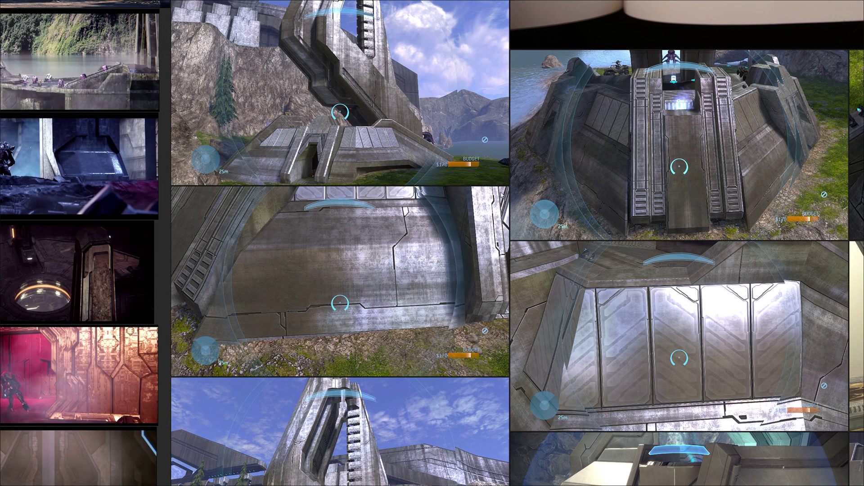
pyautogui.moveTo(492, 199); pyautogui.dragTo(384, 178, button='middle')
pyautogui.scroll(-2, 383, 178)
pyautogui.scroll(-3, 534, 290)
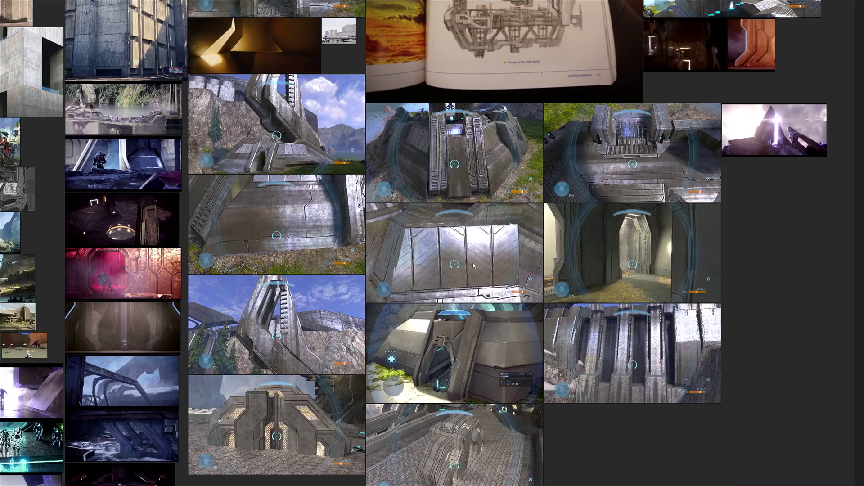
# Step: Examine the cinematic stills on the reference board for Forerunner floor patterns, angled supports and large wall shapes
pyautogui.moveTo(420, 323); pyautogui.dragTo(684, 185, button='middle')
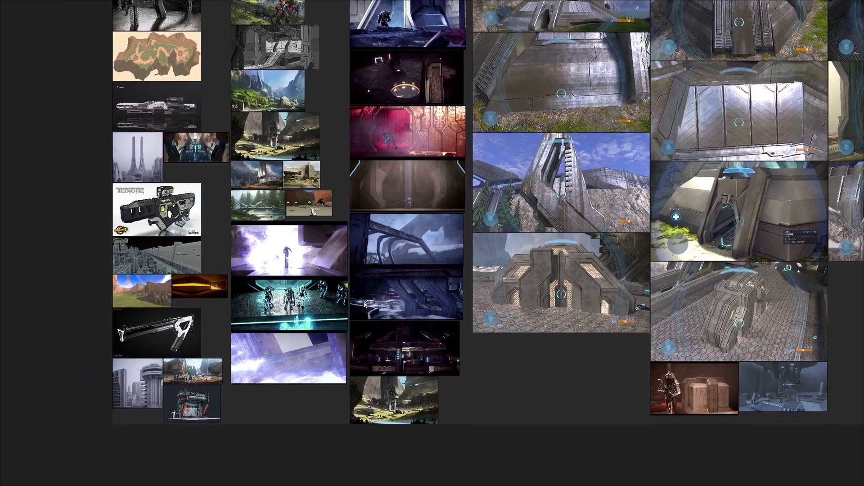
pyautogui.scroll(4, 279, 307)
pyautogui.moveTo(361, 284); pyautogui.dragTo(404, 266, button='middle')
pyautogui.scroll(1, 360, 309)
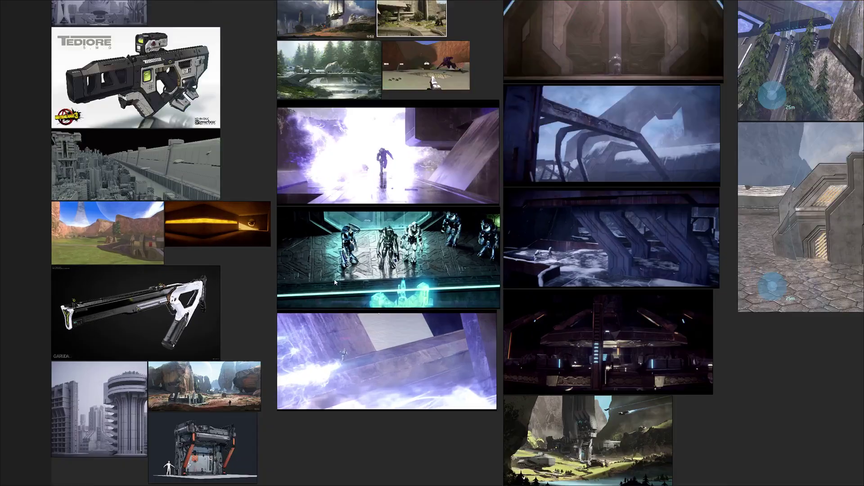
pyautogui.scroll(3, 335, 268)
pyautogui.scroll(-3, 418, 234)
pyautogui.scroll(3, 418, 221)
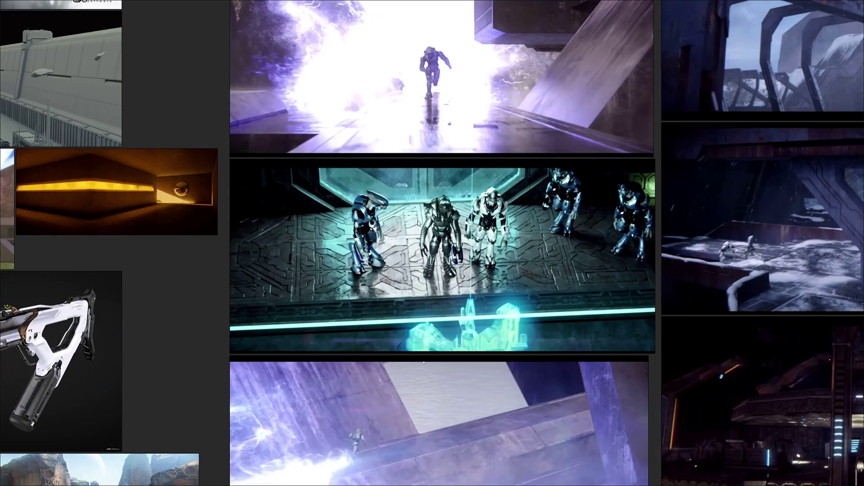
pyautogui.moveTo(418, 220); pyautogui.dragTo(368, 268, button='middle')
pyautogui.scroll(-3, 369, 268)
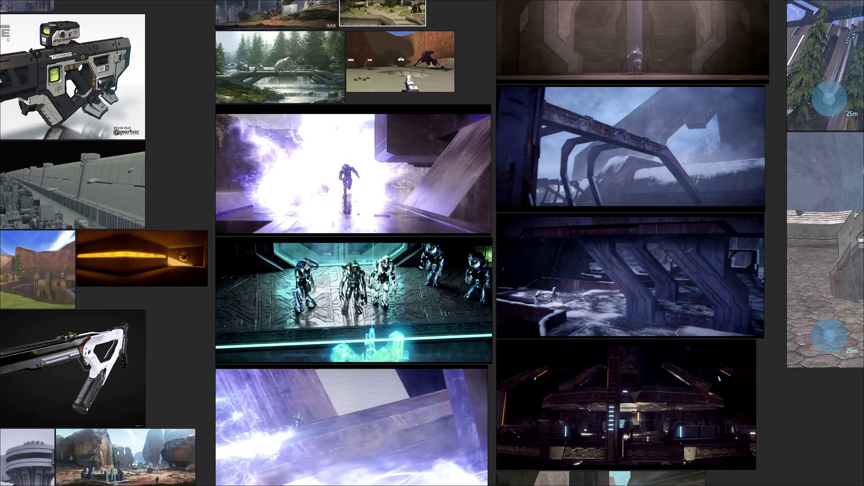
pyautogui.moveTo(366, 144); pyautogui.dragTo(428, 55, button='middle')
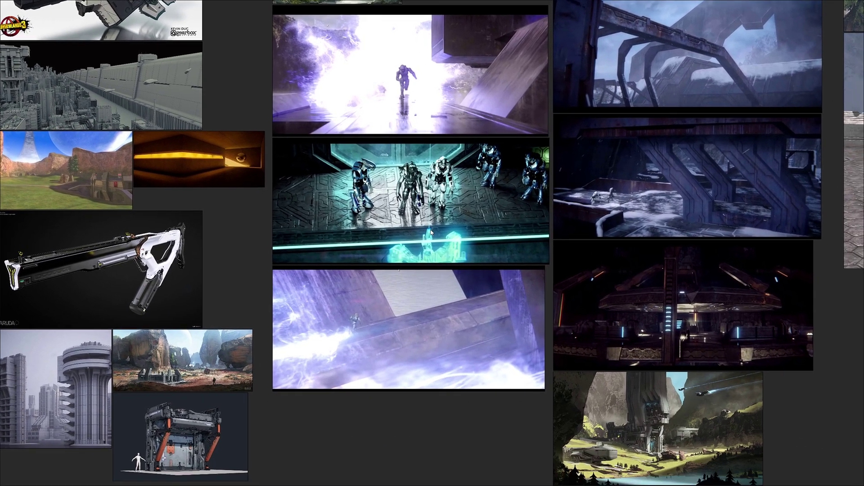
pyautogui.moveTo(430, 232); pyautogui.dragTo(429, 226, button='middle')
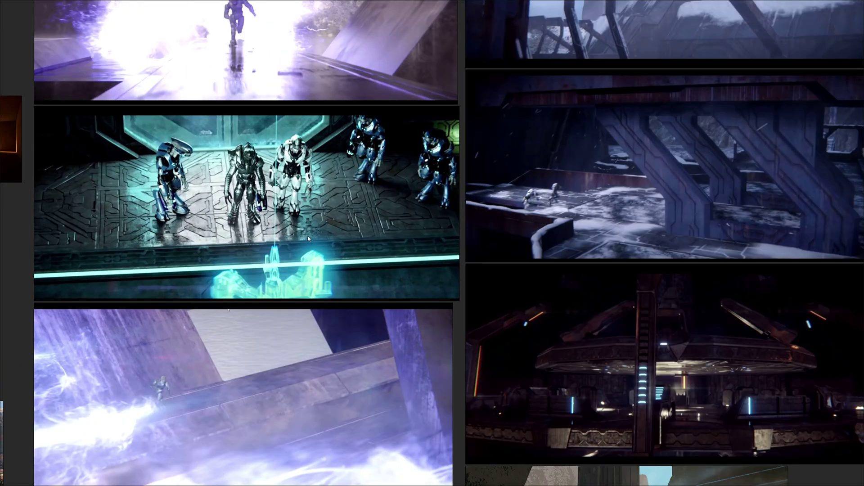
pyautogui.scroll(1, 355, 234)
pyautogui.scroll(-4, 355, 235)
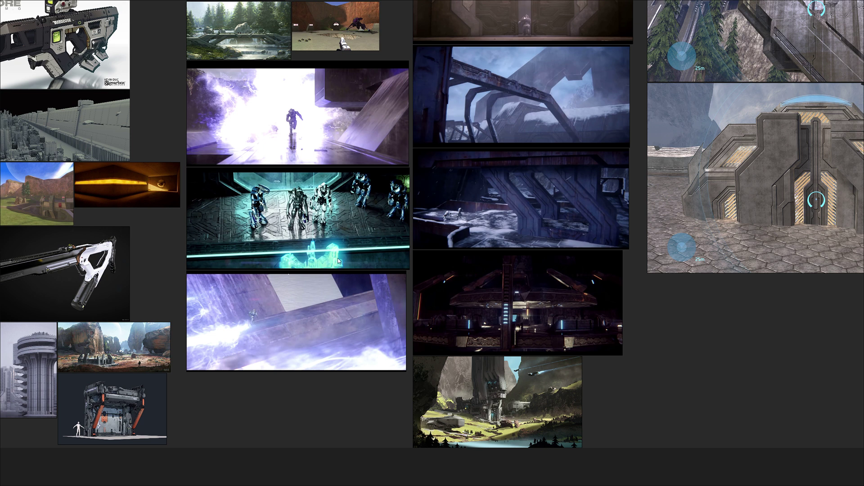
pyautogui.scroll(-3, 517, 206)
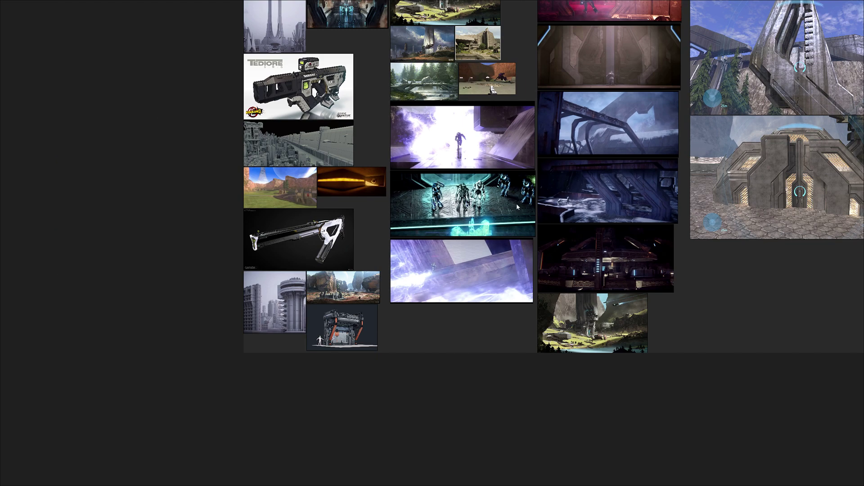
pyautogui.moveTo(410, 186); pyautogui.dragTo(267, 256, button='middle')
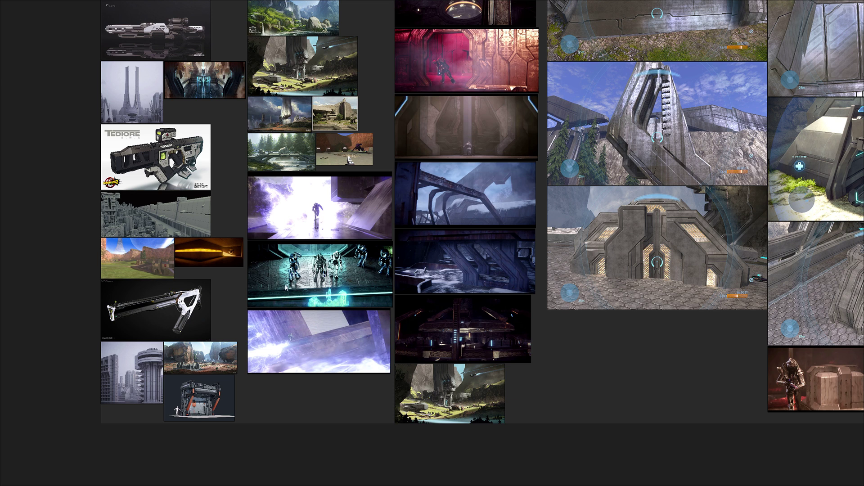
# Step: Minimize the reference board and switch to Maya to view the pillar model in Base_Red_01a.mb
pyautogui.hotkey('ctrl', 'm')
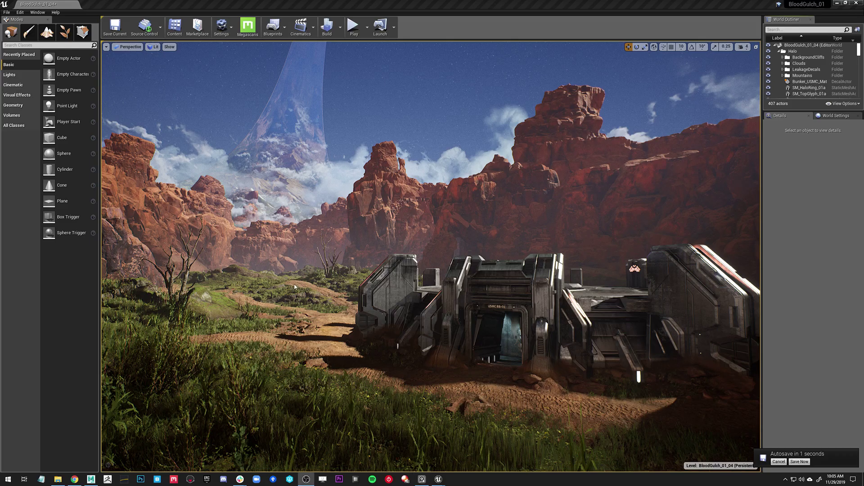
pyautogui.click(94, 481)
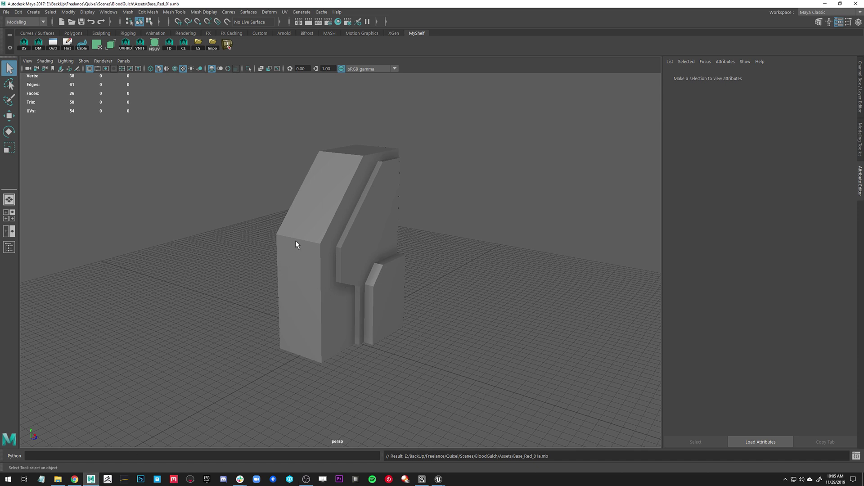
pyautogui.scroll(2, 320, 246)
pyautogui.keyDown('alt'); pyautogui.moveTo(355, 243); pyautogui.dragTo(274, 239); pyautogui.keyUp('alt')
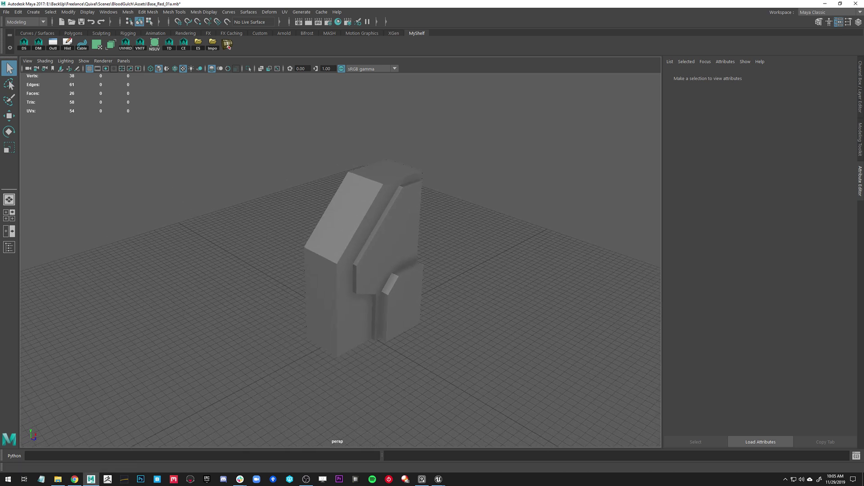
# Step: Show the Blockout_01a base model and hide the FirstPass pillar group, leaving nothing selected
pyautogui.press('h')
pyautogui.scroll(-3, 416, 169)
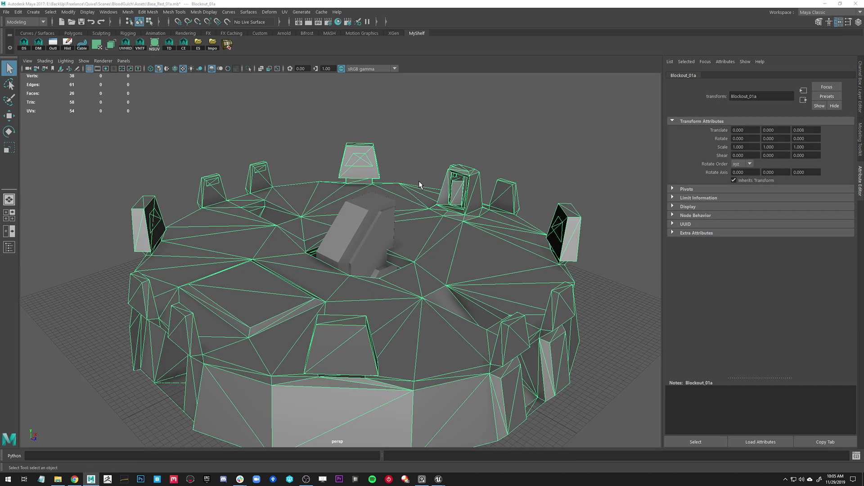
pyautogui.click(361, 233)
pyautogui.press('h')
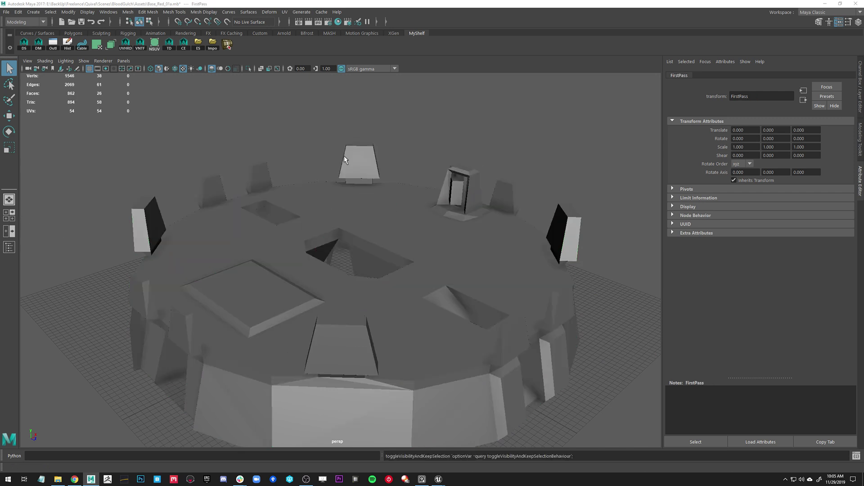
pyautogui.click(339, 133)
# Step: Inspect the circular base blockout from several angles, including its outer wall, entrance and rim pillars
pyautogui.scroll(-2, 372, 222)
pyautogui.keyDown('alt'); pyautogui.moveTo(368, 219); pyautogui.dragTo(417, 218); pyautogui.keyUp('alt')
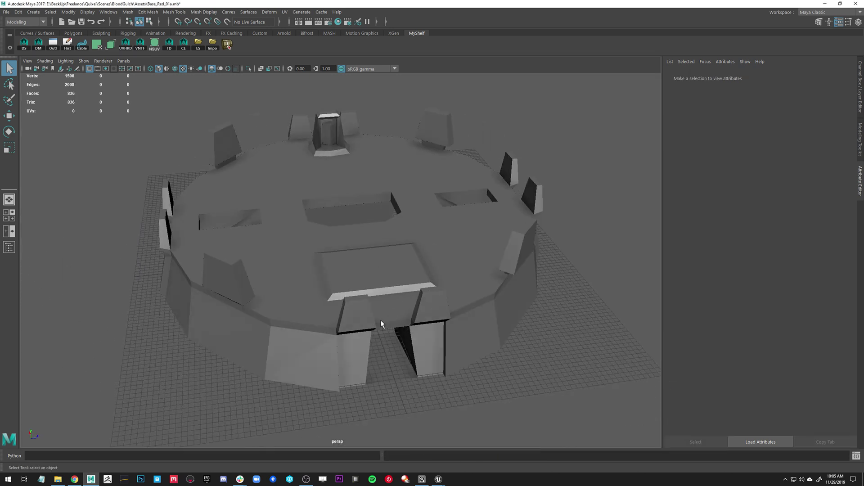
pyautogui.click(349, 310)
pyautogui.keyDown('alt'); pyautogui.moveTo(385, 318); pyautogui.dragTo(385, 276); pyautogui.keyUp('alt')
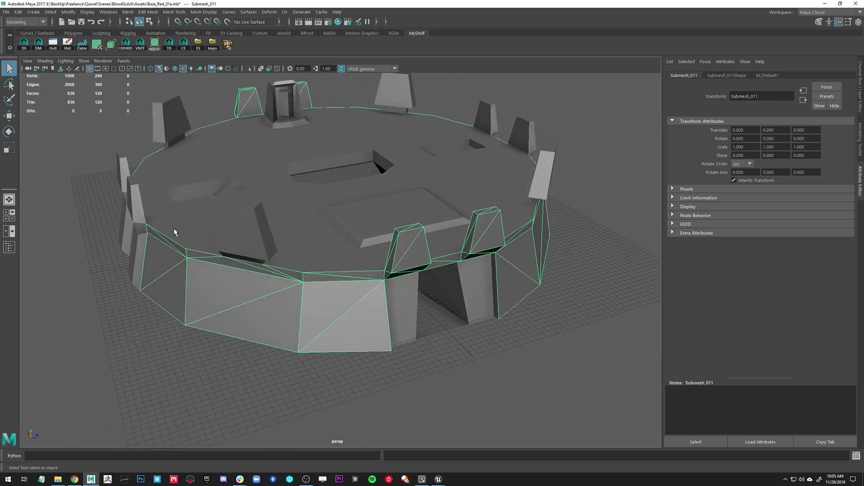
pyautogui.click(485, 350)
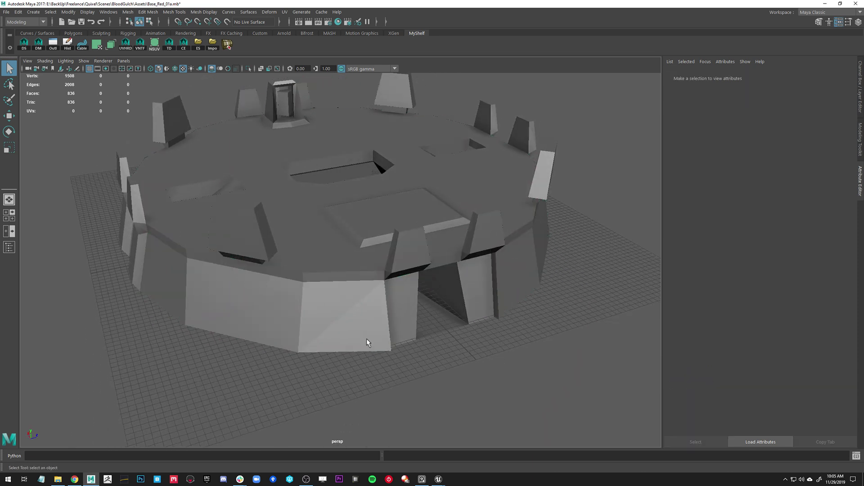
pyautogui.keyDown('alt'); pyautogui.moveTo(362, 323); pyautogui.dragTo(372, 265); pyautogui.keyUp('alt')
pyautogui.keyDown('alt'); pyautogui.moveTo(372, 264); pyautogui.dragTo(355, 263, button='right'); pyautogui.keyUp('alt')
pyautogui.keyDown('alt'); pyautogui.moveTo(367, 266); pyautogui.dragTo(376, 256); pyautogui.keyUp('alt')
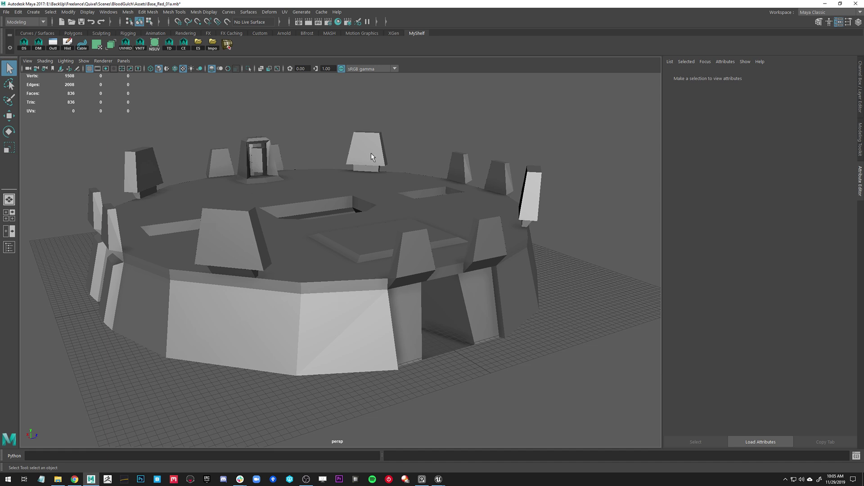
# Step: Select the mesh containing the blockout's large rim pillars and examine the pillar shapes around the base
pyautogui.keyDown('alt'); pyautogui.moveTo(358, 253); pyautogui.dragTo(341, 250); pyautogui.keyUp('alt')
pyautogui.keyDown('alt'); pyautogui.moveTo(341, 250); pyautogui.dragTo(340, 271, button='right'); pyautogui.keyUp('alt')
pyautogui.keyDown('alt'); pyautogui.moveTo(340, 272); pyautogui.dragTo(358, 276); pyautogui.keyUp('alt')
pyautogui.keyDown('alt'); pyautogui.moveTo(224, 208); pyautogui.dragTo(322, 212, button='middle'); pyautogui.keyUp('alt')
pyautogui.keyDown('alt'); pyautogui.moveTo(323, 213); pyautogui.dragTo(320, 203); pyautogui.keyUp('alt')
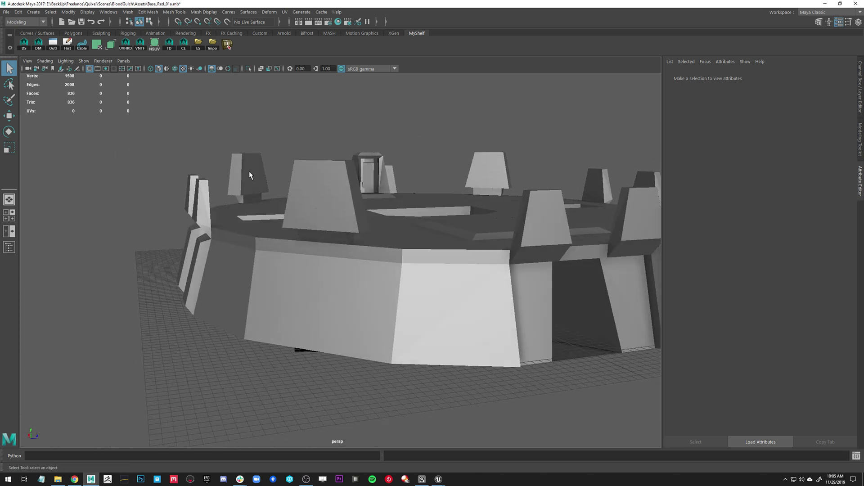
pyautogui.click(247, 195)
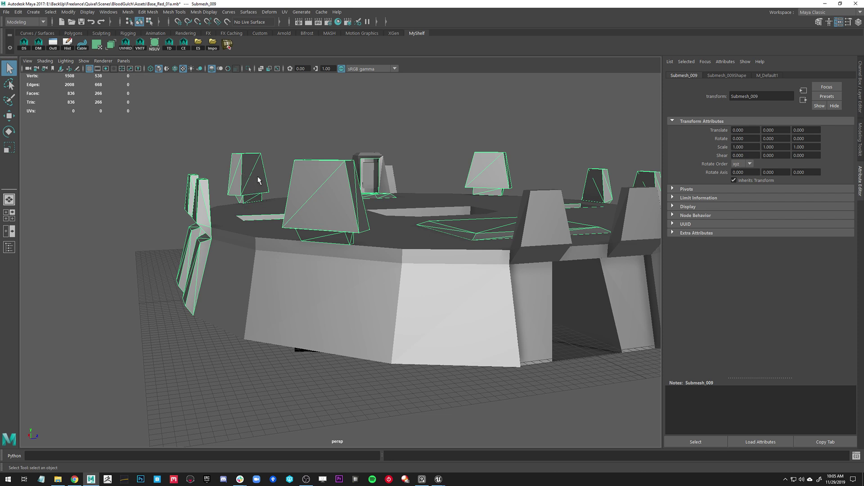
pyautogui.keyDown('alt'); pyautogui.moveTo(553, 181); pyautogui.dragTo(458, 196, button='middle'); pyautogui.keyUp('alt')
pyautogui.keyDown('alt'); pyautogui.moveTo(458, 196); pyautogui.dragTo(463, 197); pyautogui.keyUp('alt')
# Step: Select the blockout's outer wall mesh, examine the wall and entrance pillars, and clear the selection
pyautogui.click(418, 251)
pyautogui.keyDown('alt'); pyautogui.moveTo(418, 250); pyautogui.dragTo(378, 225); pyautogui.keyUp('alt')
pyautogui.keyDown('alt'); pyautogui.moveTo(378, 225); pyautogui.dragTo(337, 226, button='right'); pyautogui.keyUp('alt')
pyautogui.keyDown('alt'); pyautogui.moveTo(337, 227); pyautogui.dragTo(310, 237); pyautogui.keyUp('alt')
pyautogui.keyDown('alt'); pyautogui.moveTo(309, 238); pyautogui.dragTo(247, 239, button='right'); pyautogui.keyUp('alt')
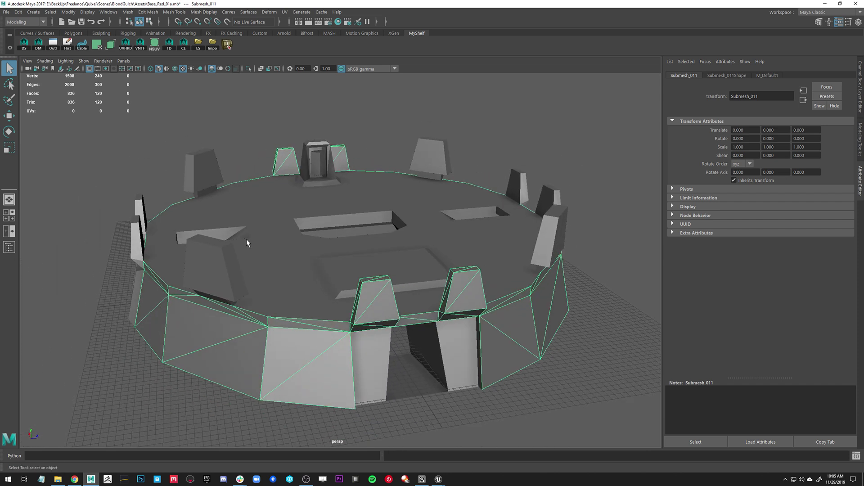
pyautogui.keyDown('alt'); pyautogui.moveTo(194, 302); pyautogui.dragTo(218, 178); pyautogui.keyUp('alt')
pyautogui.click(215, 171)
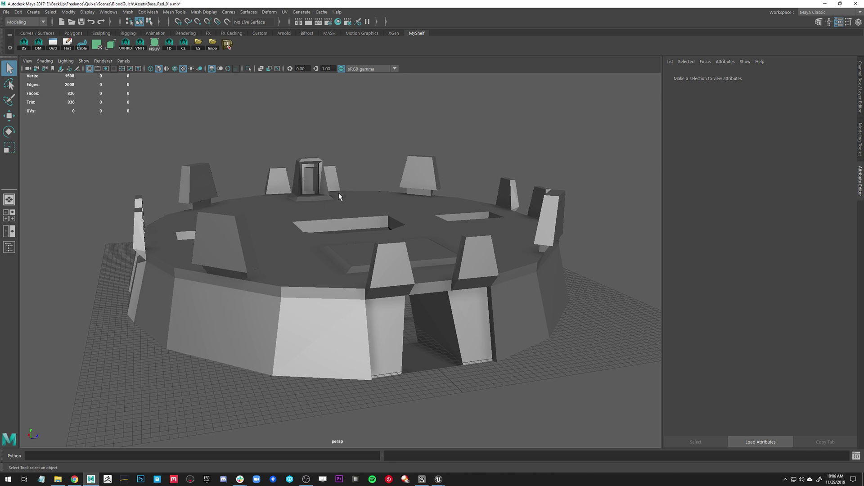
pyautogui.keyDown('alt'); pyautogui.moveTo(339, 193); pyautogui.dragTo(346, 182, button='middle'); pyautogui.keyUp('alt')
pyautogui.keyDown('alt'); pyautogui.moveTo(346, 183); pyautogui.dragTo(237, 182); pyautogui.keyUp('alt')
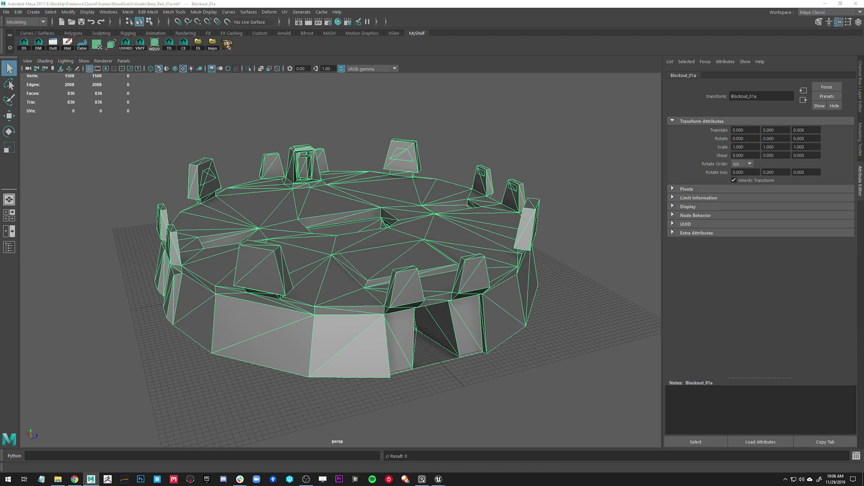
# Step: Hide the Blockout_01a model and show the FirstPass pillar group, leaving nothing selected
pyautogui.press('h')
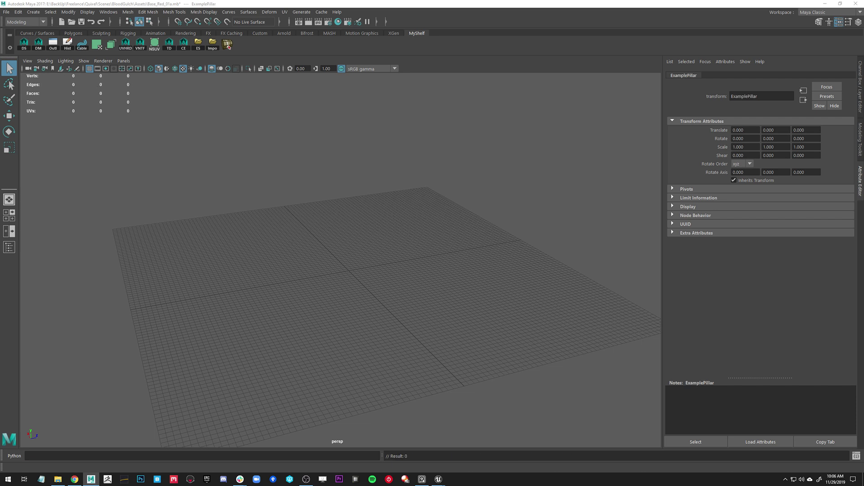
pyautogui.press('h')
pyautogui.hotkey('ctrl', 'h')
pyautogui.keyDown('alt'); pyautogui.moveTo(424, 282); pyautogui.dragTo(472, 251); pyautogui.keyUp('alt')
pyautogui.click(472, 250)
# Step: Examine the FirstPass pillar's main block and its layered side panels from several angles
pyautogui.keyDown('alt'); pyautogui.moveTo(380, 239); pyautogui.dragTo(295, 253); pyautogui.keyUp('alt')
pyautogui.click(371, 274)
pyautogui.keyDown('alt'); pyautogui.moveTo(373, 283); pyautogui.dragTo(366, 276); pyautogui.keyUp('alt')
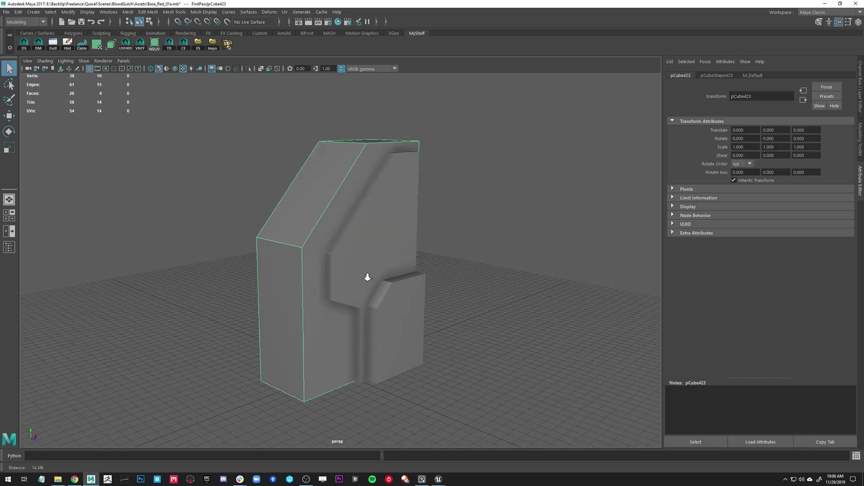
pyautogui.keyDown('alt'); pyautogui.moveTo(388, 273); pyautogui.dragTo(362, 248, button='middle'); pyautogui.keyUp('alt')
pyautogui.keyDown('alt'); pyautogui.moveTo(362, 249); pyautogui.dragTo(377, 264); pyautogui.keyUp('alt')
pyautogui.keyDown('alt'); pyautogui.moveTo(342, 235); pyautogui.dragTo(365, 255, button='middle'); pyautogui.keyUp('alt')
pyautogui.keyDown('alt'); pyautogui.moveTo(364, 255); pyautogui.dragTo(346, 261); pyautogui.keyUp('alt')
pyautogui.click(499, 223)
pyautogui.scroll(-4, 487, 229)
pyautogui.keyDown('alt'); pyautogui.moveTo(477, 238); pyautogui.dragTo(439, 208, button='middle'); pyautogui.keyUp('alt')
pyautogui.keyDown('alt'); pyautogui.moveTo(439, 210); pyautogui.dragTo(421, 221); pyautogui.keyUp('alt')
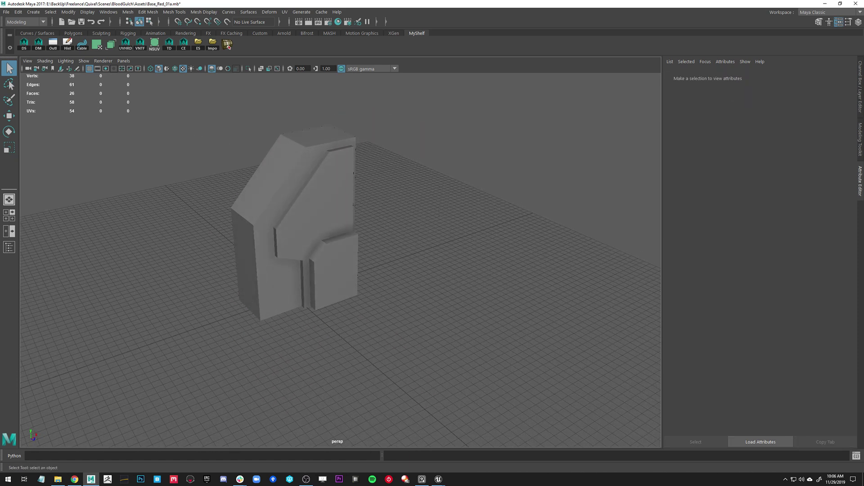
# Step: Hide the FirstPass pillar group and create a polygon cube raised 0.5 units to rest on the grid
pyautogui.click(252, 261)
pyautogui.press('Delete')
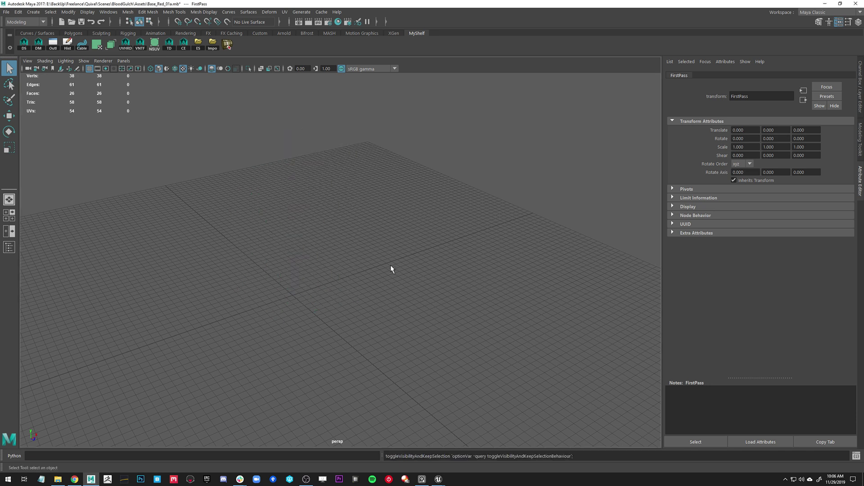
pyautogui.keyDown('shift'); pyautogui.moveTo(270, 234); pyautogui.dragTo(270, 260, button='right'); pyautogui.keyUp('shift')
pyautogui.press('w')
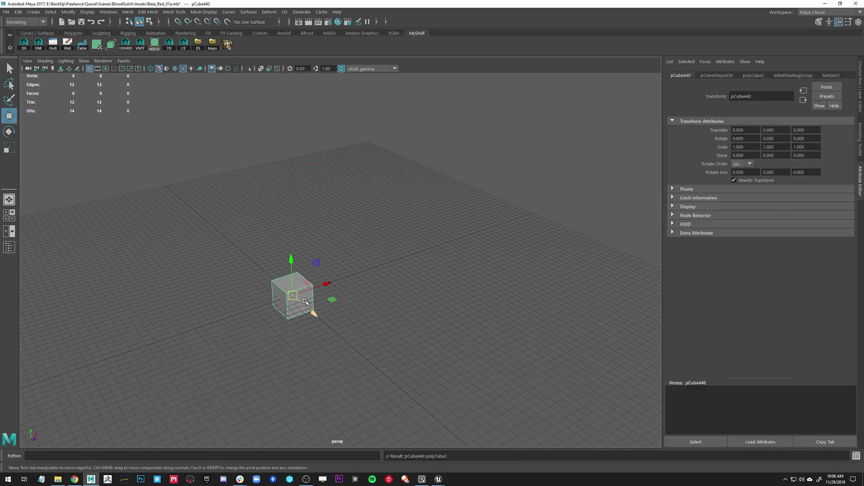
pyautogui.moveTo(290, 262); pyautogui.dragTo(297, 298)
pyautogui.press('x')
pyautogui.keyDown('alt'); pyautogui.moveTo(380, 280); pyautogui.dragTo(395, 279); pyautogui.keyUp('alt')
# Step: Scale the cube into a tall slab of about 4.27 in X, 4.93 in Y and 1.51 in Z
pyautogui.press('r')
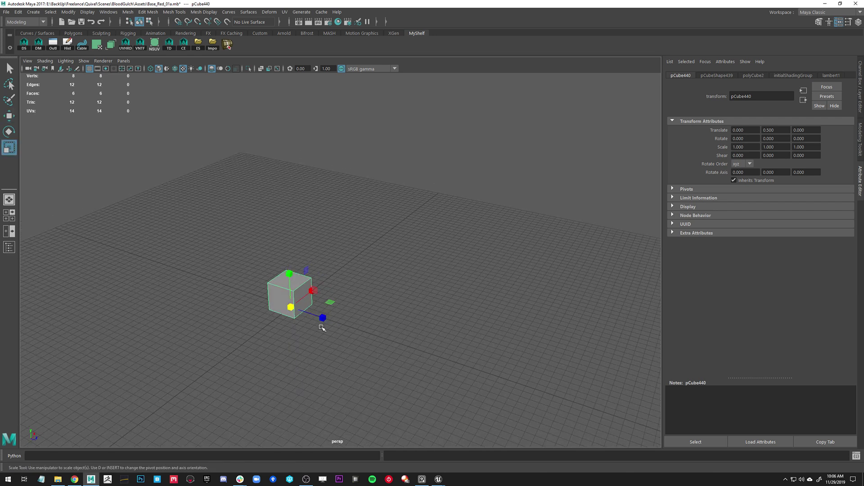
pyautogui.moveTo(327, 318); pyautogui.dragTo(336, 322)
pyautogui.moveTo(312, 290); pyautogui.dragTo(378, 314)
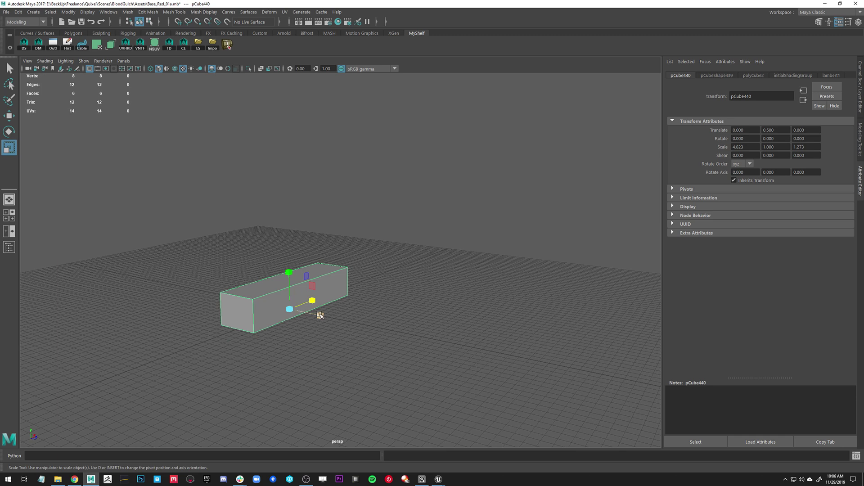
pyautogui.moveTo(290, 273); pyautogui.dragTo(304, 120)
pyautogui.keyDown('alt'); pyautogui.moveTo(411, 191); pyautogui.dragTo(379, 208); pyautogui.keyUp('alt')
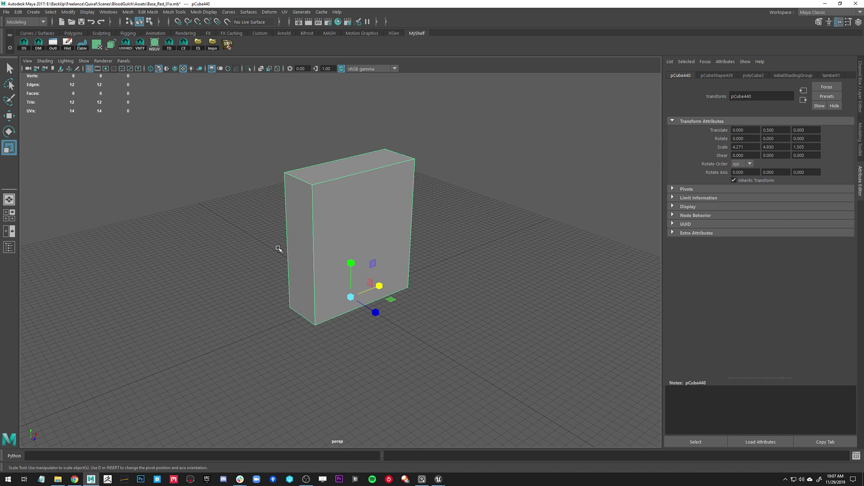
pyautogui.keyDown('alt'); pyautogui.moveTo(373, 216); pyautogui.dragTo(352, 239); pyautogui.keyUp('alt')
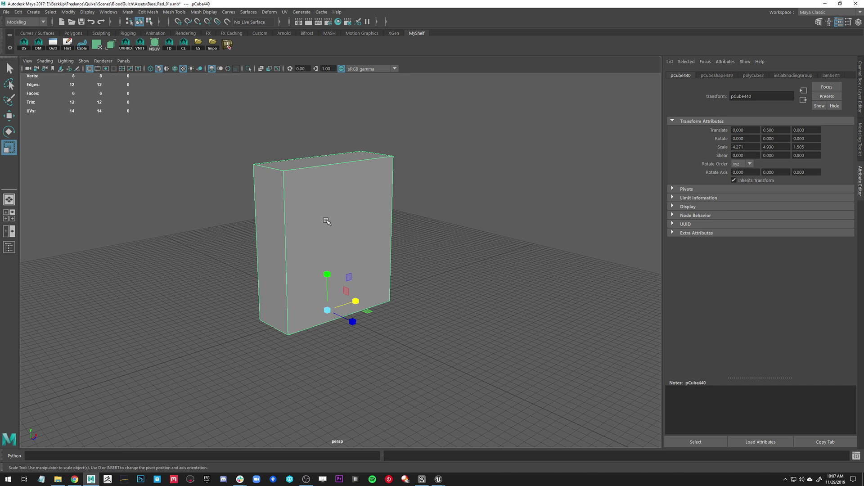
# Step: Bevel the slab's short upper front edge with a fraction of 0.5 to form a sloped corner
pyautogui.rightClick(314, 191)
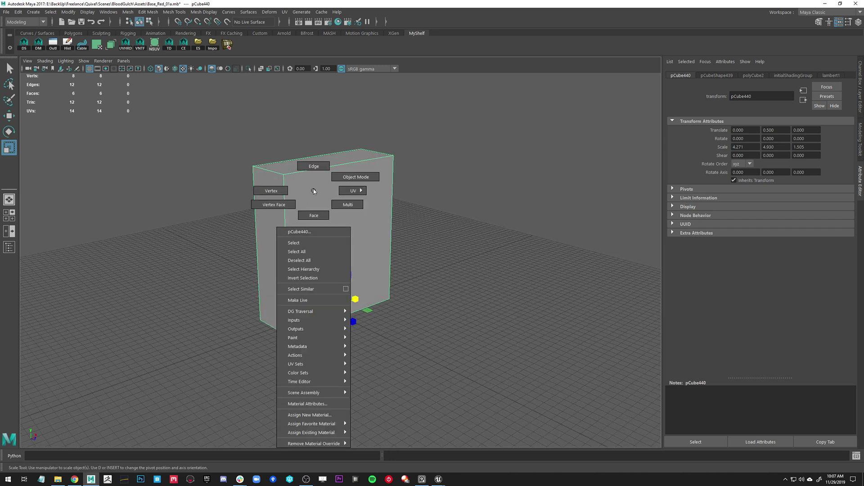
pyautogui.moveTo(313, 191); pyautogui.dragTo(315, 153, button='right')
pyautogui.moveTo(311, 183)
pyautogui.keyDown('alt'); pyautogui.mouseDown()
pyautogui.moveTo(310, 177)
pyautogui.moveTo(330, 187)
pyautogui.moveTo(310, 187)
pyautogui.mouseUp(); pyautogui.keyUp('alt')
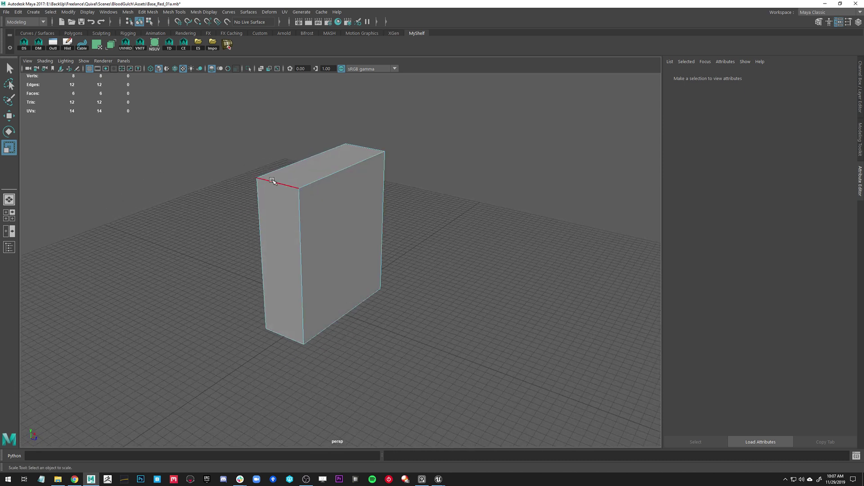
pyautogui.keyDown('alt'); pyautogui.moveTo(384, 192); pyautogui.dragTo(351, 195); pyautogui.keyUp('alt')
pyautogui.moveTo(351, 195); pyautogui.dragTo(430, 159, button='right')
pyautogui.moveTo(359, 337); pyautogui.dragTo(359, 323, button='middle')
pyautogui.moveTo(357, 318); pyautogui.dragTo(346, 299)
pyautogui.moveTo(302, 226); pyautogui.dragTo(390, 227, button='right')
pyautogui.click(342, 167)
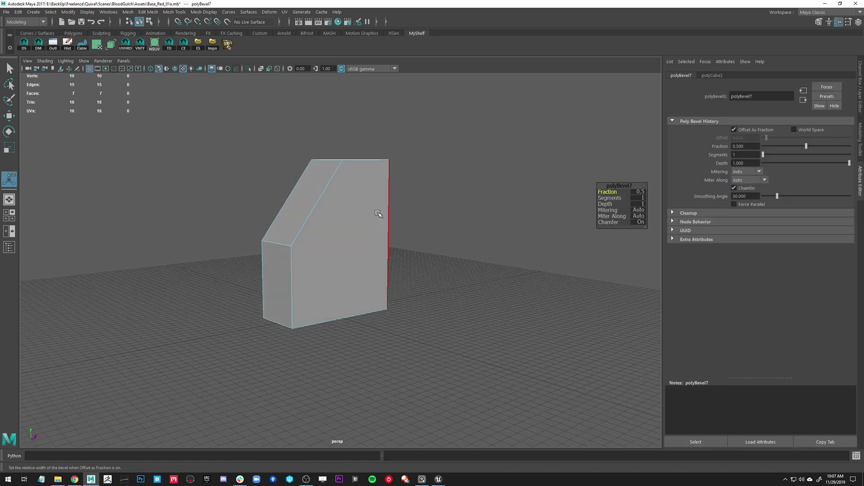
# Step: Try bevel fractions of 0.34 and 0.42 on the sloped corner and compare the silhouettes
pyautogui.moveTo(372, 211); pyautogui.dragTo(366, 193)
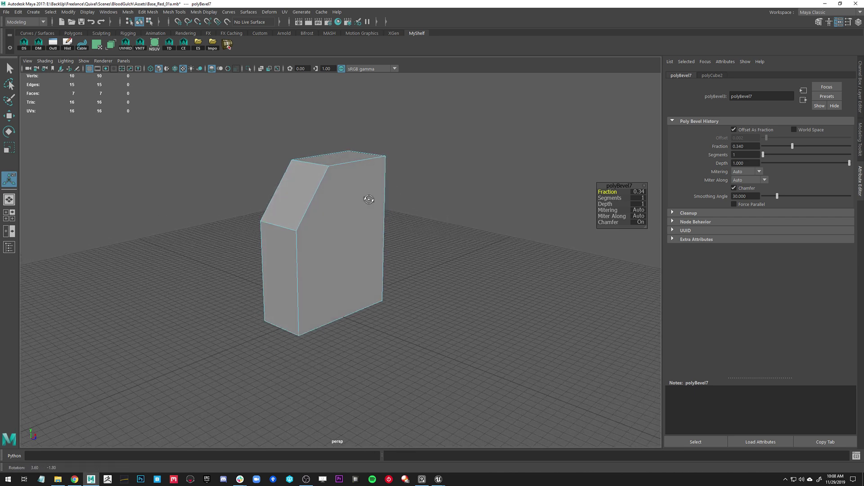
pyautogui.keyDown('alt'); pyautogui.moveTo(320, 249); pyautogui.dragTo(348, 209); pyautogui.keyUp('alt')
pyautogui.moveTo(348, 210); pyautogui.dragTo(351, 210, button='middle')
pyautogui.moveTo(365, 210)
pyautogui.keyDown('alt'); pyautogui.mouseDown()
pyautogui.moveTo(349, 206)
pyautogui.moveTo(353, 215)
pyautogui.mouseUp(); pyautogui.keyUp('alt')
pyautogui.keyDown('alt'); pyautogui.moveTo(354, 215); pyautogui.dragTo(355, 217, button='right'); pyautogui.keyUp('alt')
pyautogui.keyDown('alt'); pyautogui.moveTo(354, 217); pyautogui.dragTo(372, 226); pyautogui.keyUp('alt')
pyautogui.moveTo(372, 225)
pyautogui.mouseDown(button='middle')
pyautogui.moveTo(317, 221)
pyautogui.moveTo(370, 227)
pyautogui.mouseUp(button='middle')
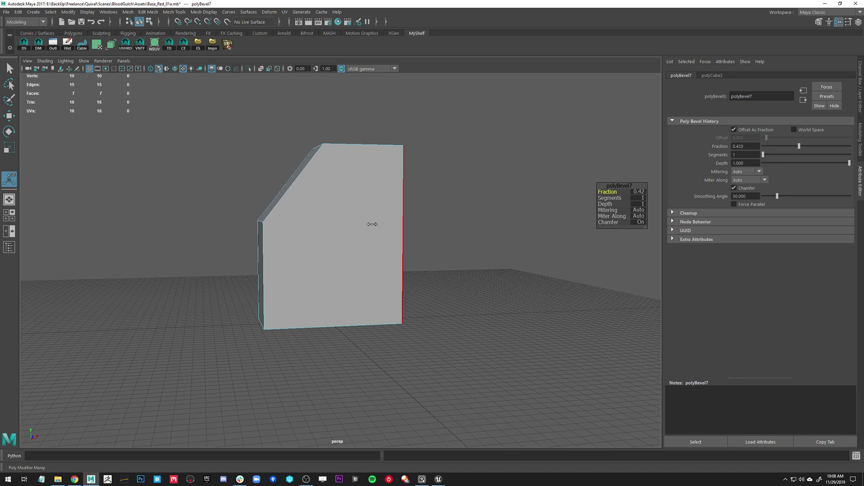
# Step: Set the corner bevel's fraction to 0.5
pyautogui.click(643, 191)
pyautogui.write('.5')
pyautogui.press('Return')
pyautogui.keyDown('alt'); pyautogui.moveTo(440, 276); pyautogui.dragTo(505, 247); pyautogui.keyUp('alt')
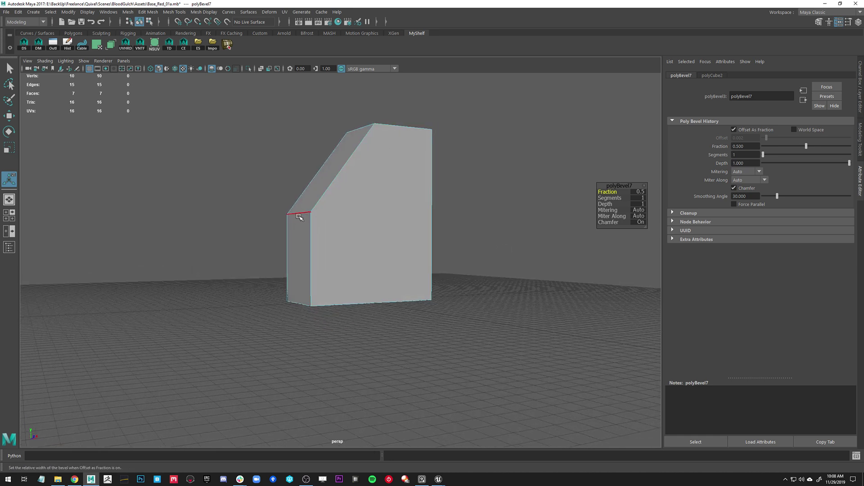
# Step: Try longer corner slopes with bevel fractions of 0.72 and 0.67
pyautogui.keyDown('alt'); pyautogui.moveTo(314, 210); pyautogui.dragTo(380, 205); pyautogui.keyUp('alt')
pyautogui.moveTo(402, 244); pyautogui.dragTo(416, 253)
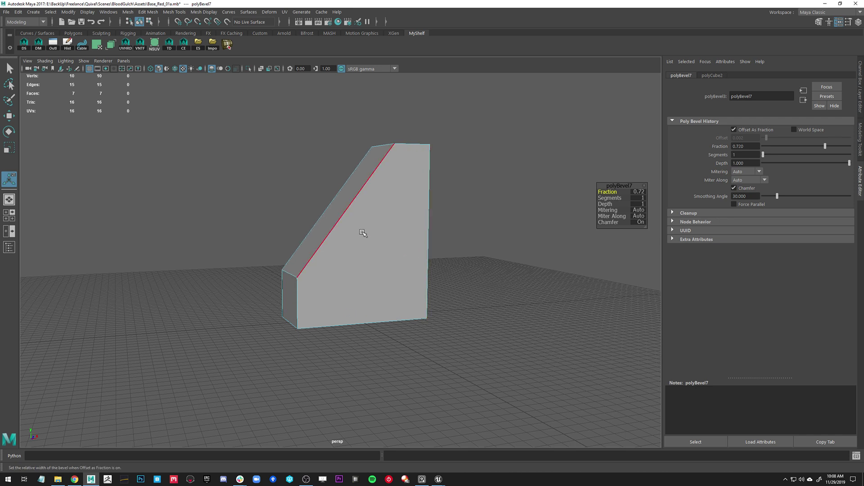
pyautogui.moveTo(355, 214)
pyautogui.keyDown('alt'); pyautogui.mouseDown()
pyautogui.moveTo(380, 218)
pyautogui.moveTo(355, 211)
pyautogui.mouseUp(); pyautogui.keyUp('alt')
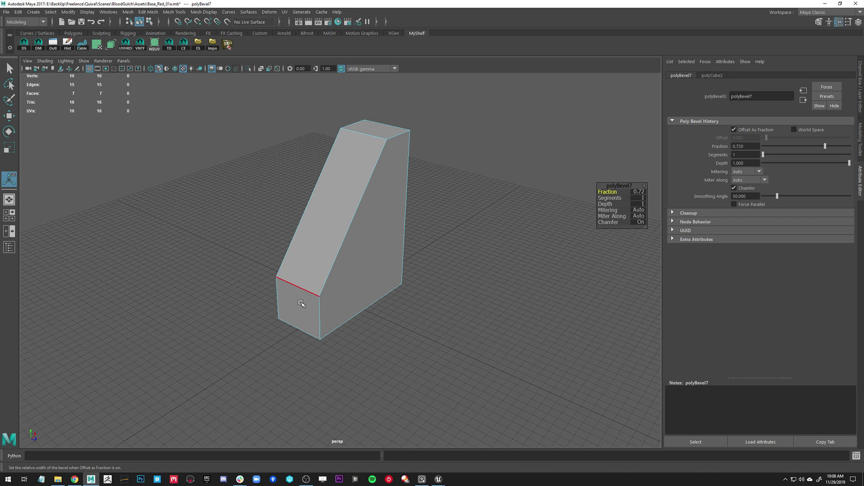
pyautogui.keyDown('alt'); pyautogui.moveTo(303, 303); pyautogui.dragTo(382, 242); pyautogui.keyUp('alt')
pyautogui.moveTo(401, 229); pyautogui.dragTo(391, 229, button='middle')
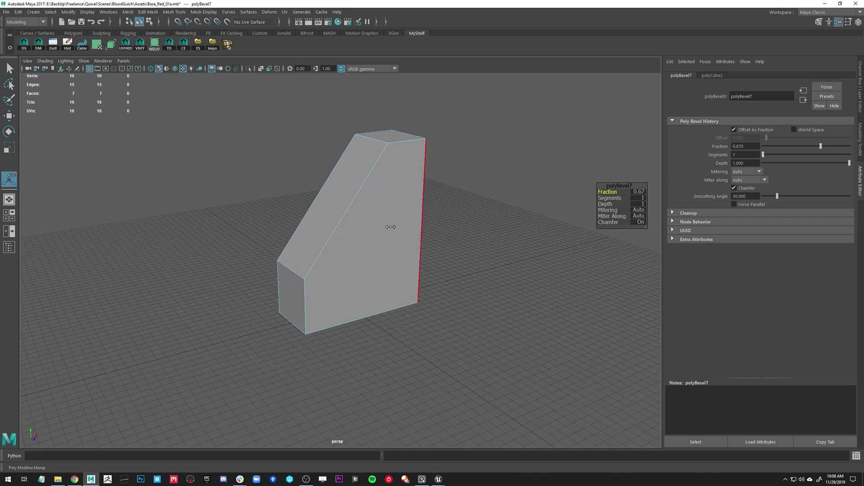
# Step: Shorten the corner slope by reducing its bevel fraction, and resize the whole block to about 3.86 × 4.93 × 1.59
pyautogui.moveTo(416, 233)
pyautogui.keyDown('alt'); pyautogui.mouseDown()
pyautogui.moveTo(394, 221)
pyautogui.moveTo(410, 227)
pyautogui.mouseUp(); pyautogui.keyUp('alt')
pyautogui.moveTo(410, 228)
pyautogui.mouseDown(button='middle')
pyautogui.moveTo(391, 217)
pyautogui.moveTo(399, 217)
pyautogui.mouseUp(button='middle')
pyautogui.press('w')
pyautogui.moveTo(365, 215); pyautogui.dragTo(483, 144, button='right')
pyautogui.keyDown('alt'); pyautogui.moveTo(481, 203); pyautogui.dragTo(504, 218); pyautogui.keyUp('alt')
pyautogui.keyDown('alt'); pyautogui.moveTo(504, 219); pyautogui.dragTo(444, 239, button='right'); pyautogui.keyUp('alt')
pyautogui.keyDown('alt'); pyautogui.moveTo(444, 239); pyautogui.dragTo(441, 257); pyautogui.keyUp('alt')
pyautogui.keyDown('alt'); pyautogui.moveTo(409, 266); pyautogui.dragTo(455, 290, button='right'); pyautogui.keyUp('alt')
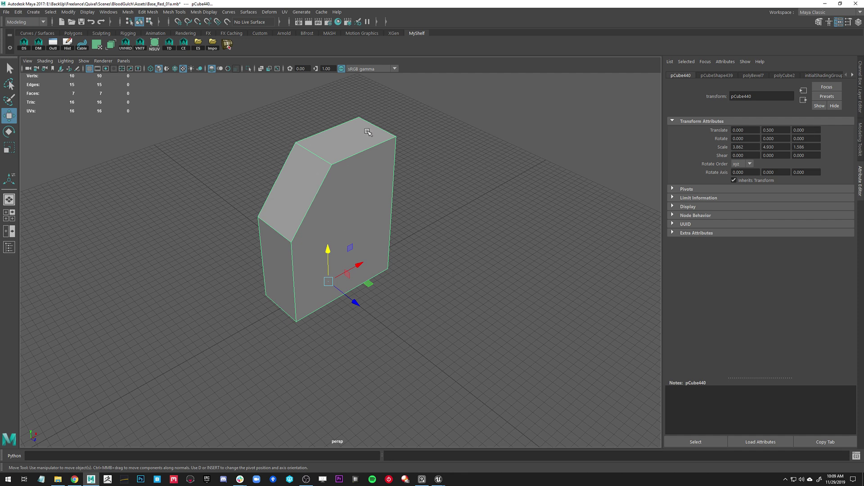
pyautogui.moveTo(405, 314)
pyautogui.keyDown('alt'); pyautogui.mouseDown()
pyautogui.moveTo(409, 303)
pyautogui.moveTo(434, 338)
pyautogui.moveTo(404, 324)
pyautogui.moveTo(396, 308)
pyautogui.moveTo(404, 323)
pyautogui.mouseUp(); pyautogui.keyUp('alt')
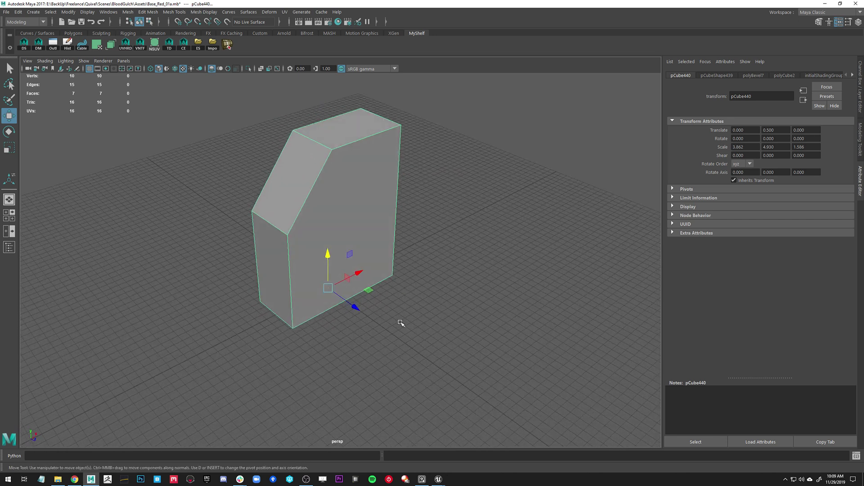
# Step: Duplicate the beveled block, scale the copy to about 2.32 × 2.96 × 1.88 and shift it to about 0.57 in X
pyautogui.keyDown('alt'); pyautogui.moveTo(340, 207); pyautogui.dragTo(347, 225, button='middle'); pyautogui.keyUp('alt')
pyautogui.keyDown('alt'); pyautogui.moveTo(347, 225); pyautogui.dragTo(323, 222, button='right'); pyautogui.keyUp('alt')
pyautogui.keyDown('alt'); pyautogui.moveTo(323, 222); pyautogui.dragTo(321, 210); pyautogui.keyUp('alt')
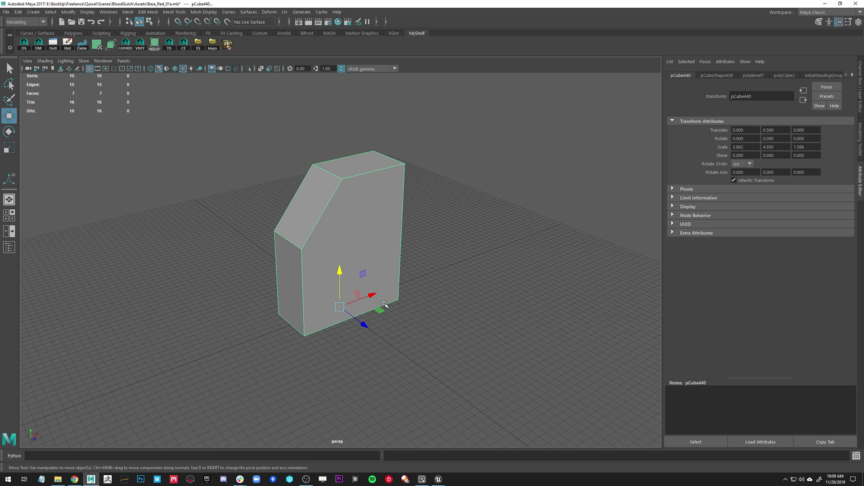
pyautogui.press('r')
pyautogui.keyDown('alt'); pyautogui.moveTo(463, 295); pyautogui.dragTo(364, 286); pyautogui.keyUp('alt')
pyautogui.hotkey('ctrl', 'd')
pyautogui.moveTo(371, 281); pyautogui.dragTo(359, 279)
pyautogui.keyDown('alt'); pyautogui.moveTo(359, 279); pyautogui.dragTo(367, 321); pyautogui.keyUp('alt')
pyautogui.press('w')
pyautogui.keyDown('alt'); pyautogui.moveTo(458, 314); pyautogui.dragTo(400, 306); pyautogui.keyUp('alt')
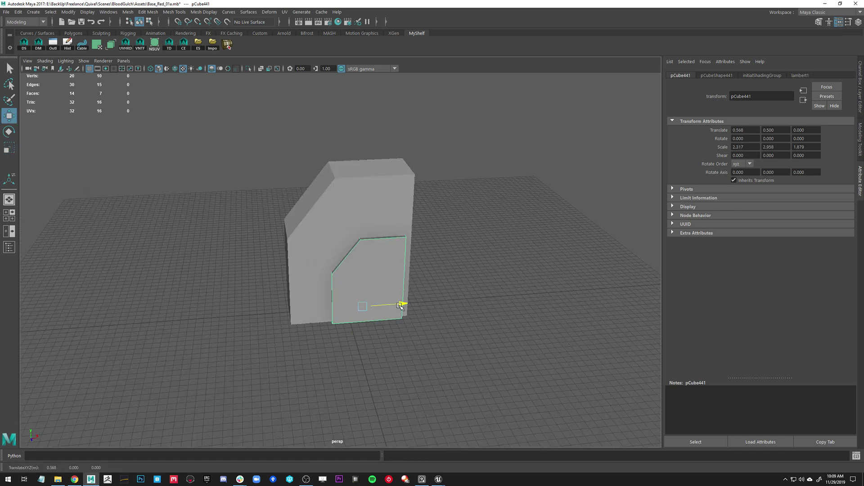
# Step: Reposition the smaller block along the X axis to about 0.34 within the main block's side
pyautogui.click(473, 289)
pyautogui.keyDown('alt'); pyautogui.moveTo(472, 289); pyautogui.dragTo(419, 288); pyautogui.keyUp('alt')
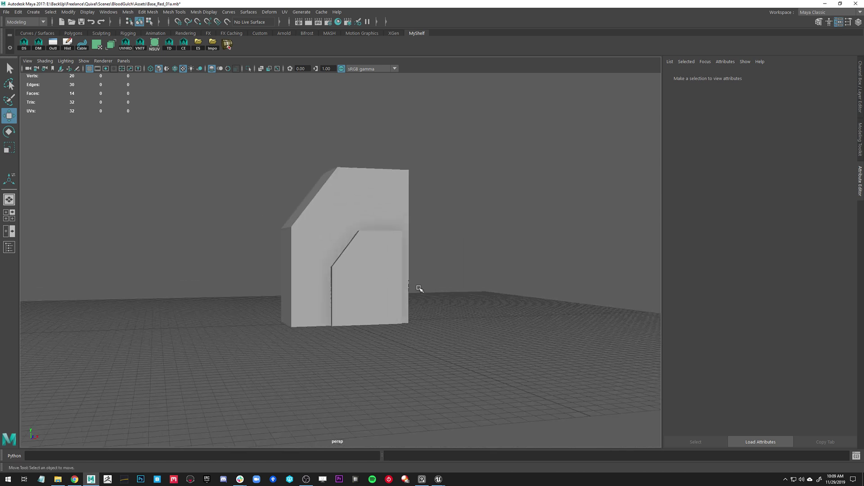
pyautogui.keyDown('alt'); pyautogui.moveTo(395, 207); pyautogui.dragTo(408, 270); pyautogui.keyUp('alt')
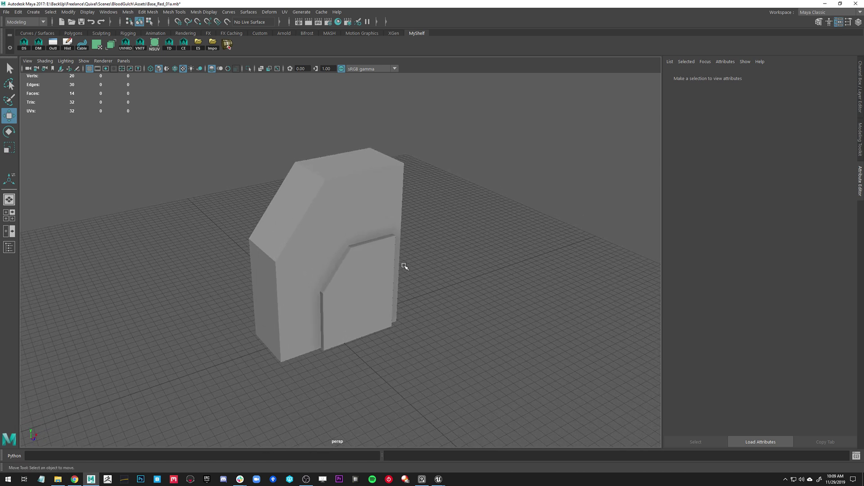
pyautogui.moveTo(353, 270)
pyautogui.keyDown('alt'); pyautogui.mouseDown()
pyautogui.moveTo(340, 270)
pyautogui.moveTo(360, 268)
pyautogui.moveTo(341, 276)
pyautogui.mouseUp(); pyautogui.keyUp('alt')
pyautogui.click(341, 276)
pyautogui.keyDown('alt'); pyautogui.moveTo(472, 276); pyautogui.dragTo(431, 305); pyautogui.keyUp('alt')
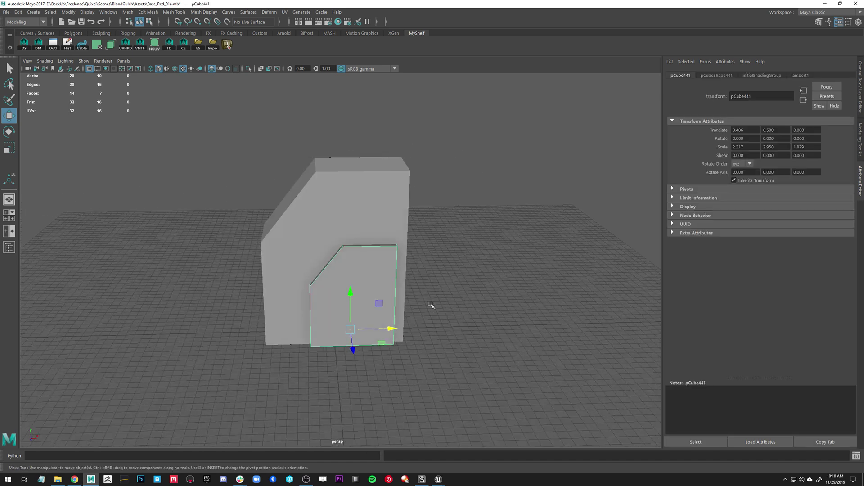
pyautogui.moveTo(392, 328); pyautogui.dragTo(419, 298)
pyautogui.moveTo(427, 292); pyautogui.dragTo(424, 292, button='middle')
pyautogui.keyDown('alt'); pyautogui.moveTo(424, 292); pyautogui.dragTo(423, 300); pyautogui.keyUp('alt')
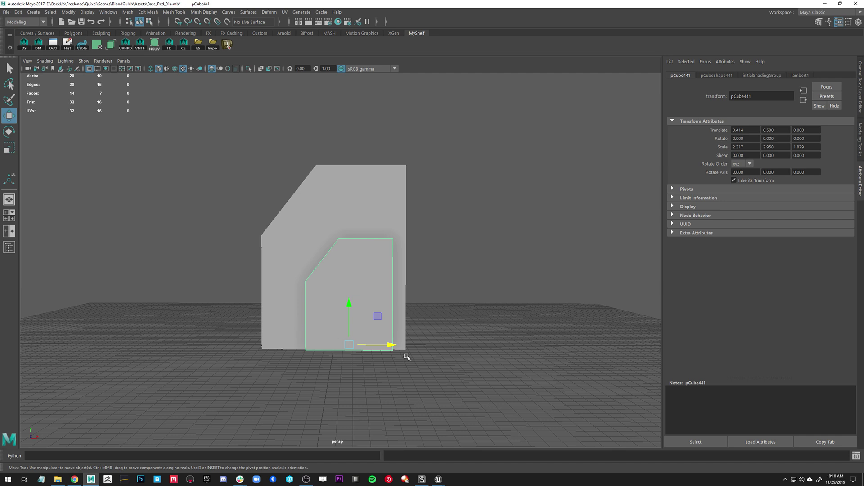
pyautogui.moveTo(395, 345); pyautogui.dragTo(444, 343)
# Step: Duplicate the smaller block, scale the copy to about 1.66 × 2.12 × 2.31 and move it to about 0.94 in X
pyautogui.hotkey('ctrl', 'd')
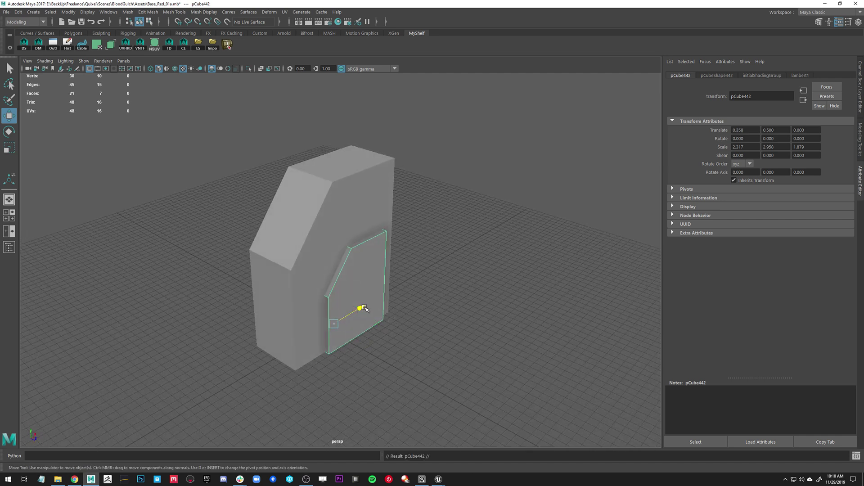
pyautogui.press('r')
pyautogui.moveTo(368, 333); pyautogui.dragTo(377, 340)
pyautogui.moveTo(359, 284); pyautogui.dragTo(395, 324)
pyautogui.press('w')
pyautogui.press('r')
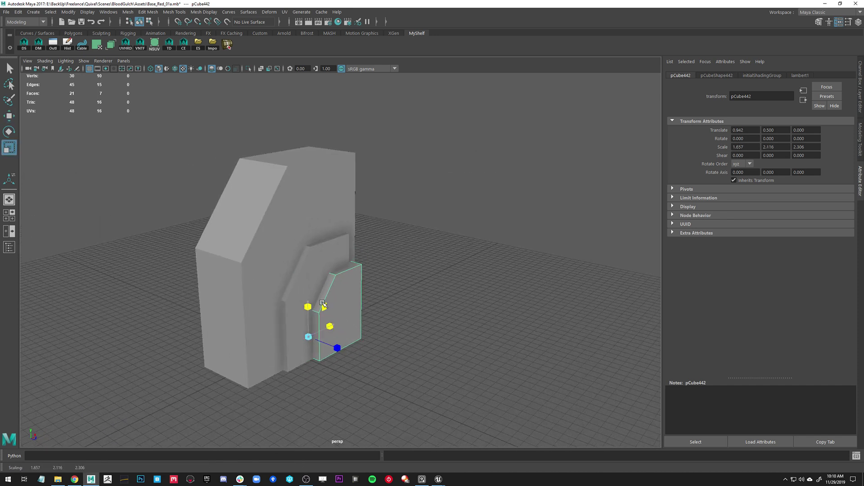
pyautogui.keyDown('alt'); pyautogui.moveTo(385, 296); pyautogui.dragTo(457, 270); pyautogui.keyUp('alt')
# Step: Delete the three demonstration blocks and bring the original FirstPass pillar back into view
pyautogui.click(461, 257)
pyautogui.keyDown('alt'); pyautogui.moveTo(341, 234); pyautogui.dragTo(360, 248); pyautogui.keyUp('alt')
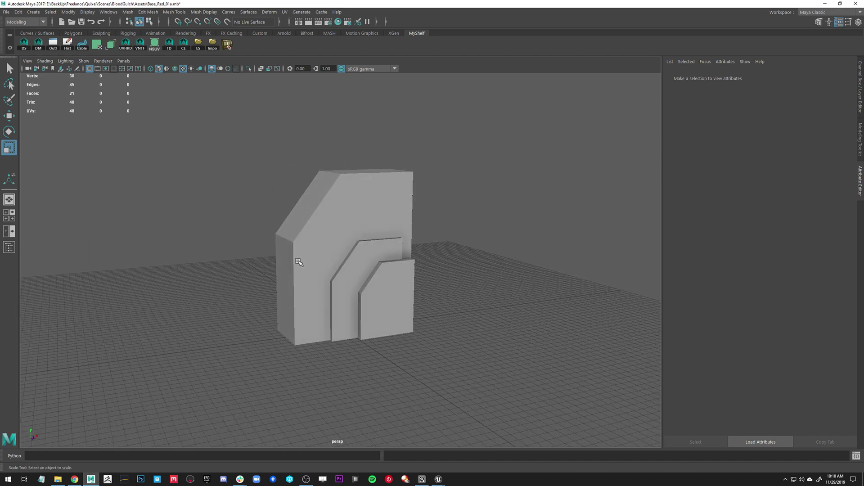
pyautogui.moveTo(213, 202); pyautogui.dragTo(535, 380)
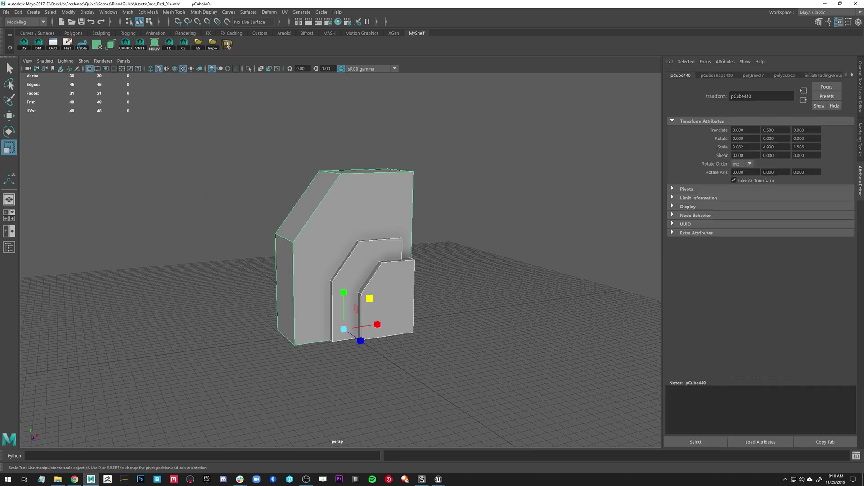
pyautogui.press('Delete')
pyautogui.hotkey('ctrl', 'z')
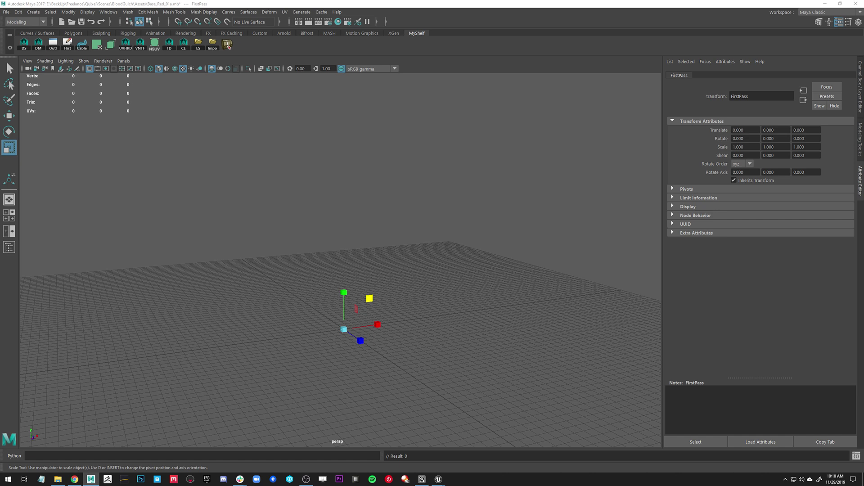
pyautogui.click(465, 298)
# Step: Examine the original pillar's main block, angled side panel and small lower block from several angles
pyautogui.keyDown('alt'); pyautogui.moveTo(465, 298); pyautogui.dragTo(417, 247); pyautogui.keyUp('alt')
pyautogui.scroll(5, 439, 239)
pyautogui.click(351, 219)
pyautogui.keyDown('alt'); pyautogui.moveTo(473, 208); pyautogui.dragTo(397, 183); pyautogui.keyUp('alt')
pyautogui.moveTo(393, 214)
pyautogui.keyDown('alt'); pyautogui.mouseDown()
pyautogui.moveTo(361, 213)
pyautogui.moveTo(398, 223)
pyautogui.moveTo(384, 217)
pyautogui.mouseUp(); pyautogui.keyUp('alt')
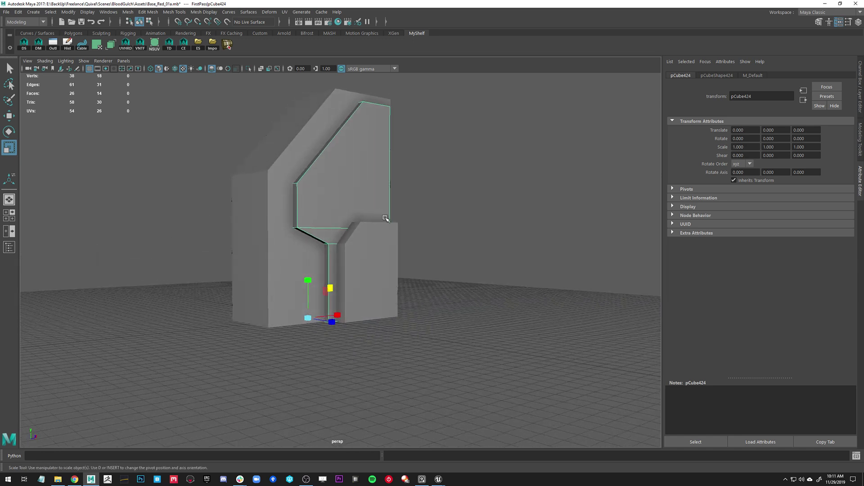
pyautogui.keyDown('alt'); pyautogui.moveTo(319, 242); pyautogui.dragTo(294, 302); pyautogui.keyUp('alt')
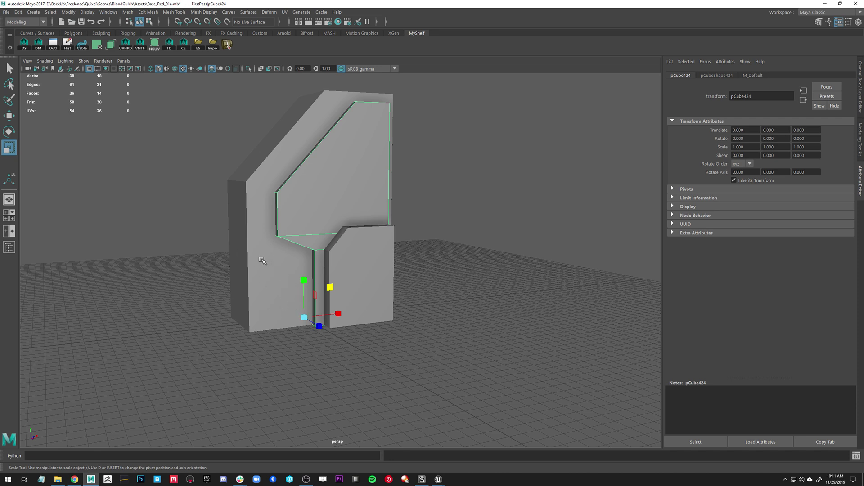
pyautogui.keyDown('alt'); pyautogui.moveTo(363, 268); pyautogui.dragTo(358, 252); pyautogui.keyUp('alt')
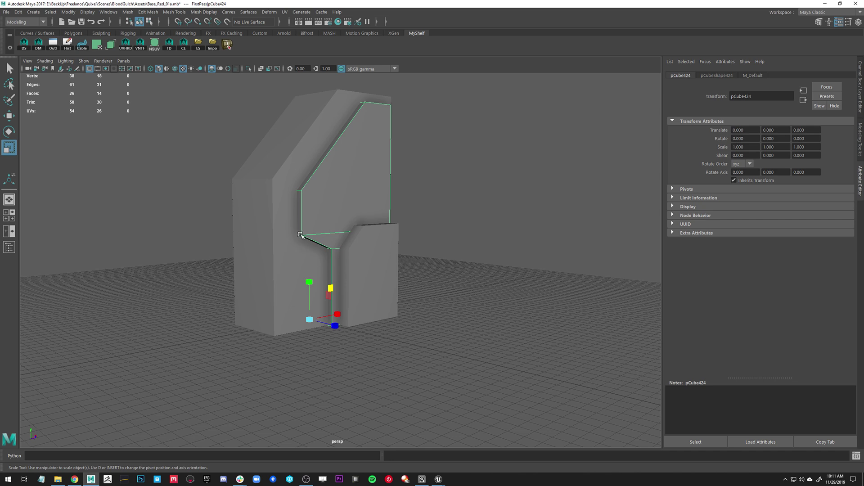
pyautogui.keyDown('alt'); pyautogui.moveTo(460, 210); pyautogui.dragTo(441, 239); pyautogui.keyUp('alt')
pyautogui.keyDown('alt'); pyautogui.moveTo(436, 144); pyautogui.dragTo(426, 161); pyautogui.keyUp('alt')
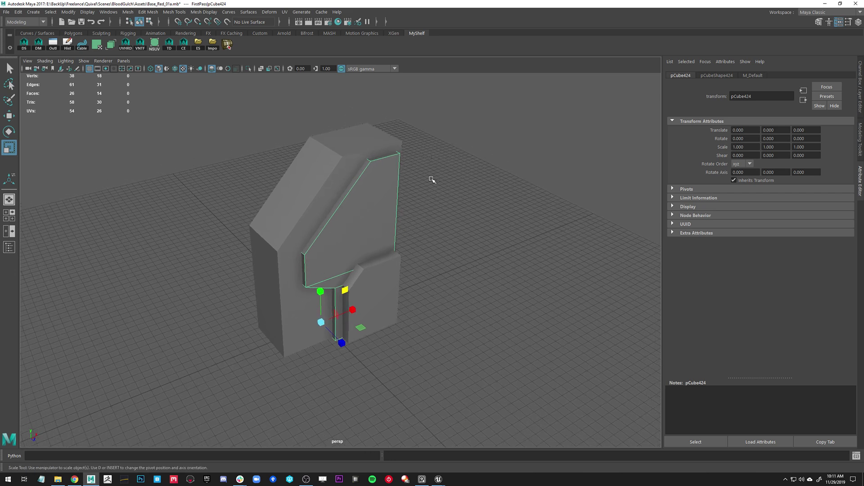
pyautogui.keyDown('alt'); pyautogui.moveTo(435, 183); pyautogui.dragTo(365, 223); pyautogui.keyUp('alt')
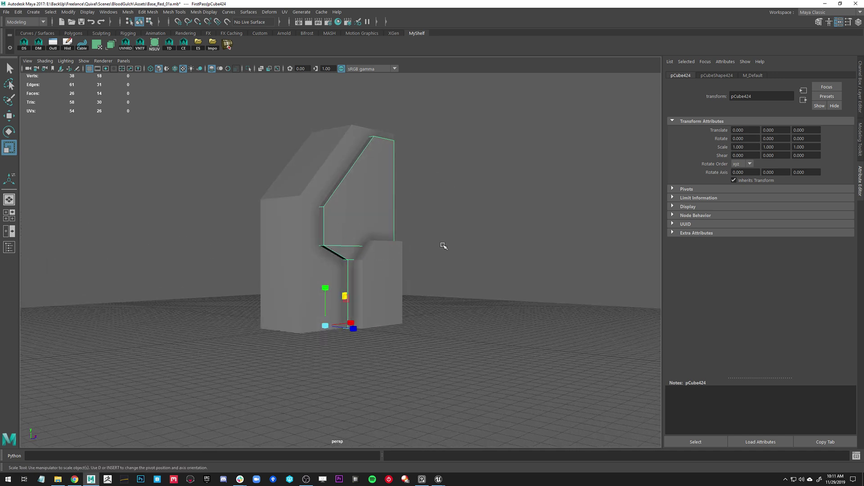
pyautogui.moveTo(443, 245)
pyautogui.keyDown('alt'); pyautogui.mouseDown()
pyautogui.moveTo(420, 208)
pyautogui.moveTo(434, 238)
pyautogui.mouseUp(); pyautogui.keyUp('alt')
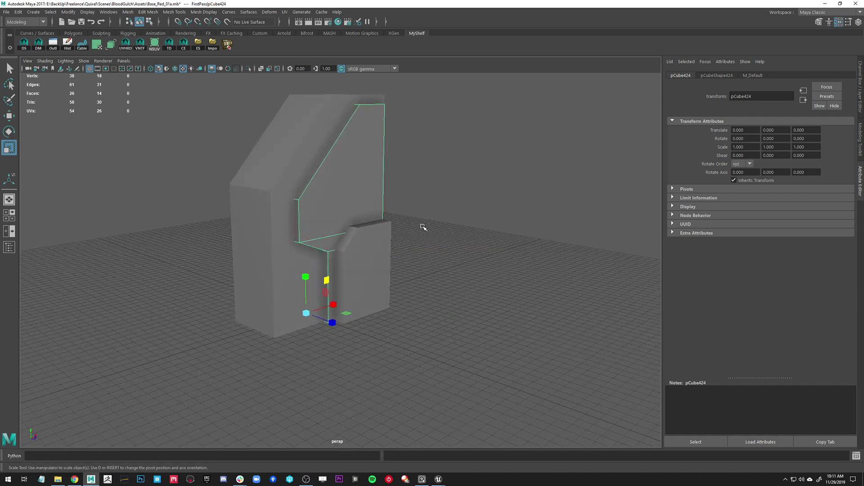
pyautogui.keyDown('alt'); pyautogui.moveTo(460, 176); pyautogui.dragTo(450, 204); pyautogui.keyUp('alt')
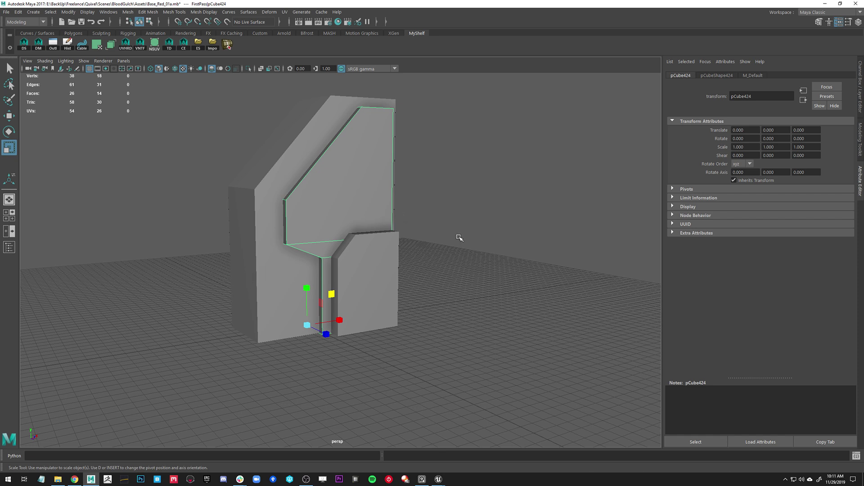
pyautogui.keyDown('alt'); pyautogui.moveTo(458, 237); pyautogui.dragTo(466, 241); pyautogui.keyUp('alt')
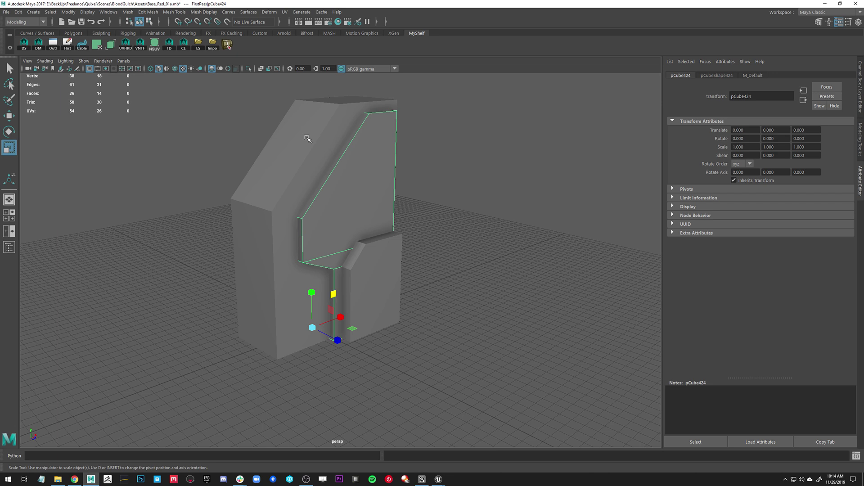
pyautogui.moveTo(453, 172)
pyautogui.keyDown('alt'); pyautogui.mouseDown()
pyautogui.moveTo(468, 193)
pyautogui.moveTo(456, 186)
pyautogui.mouseUp(); pyautogui.keyUp('alt')
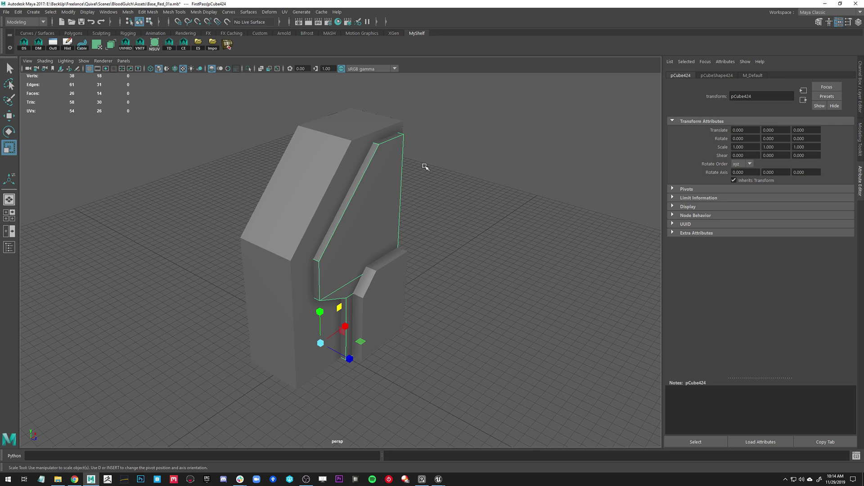
pyautogui.keyDown('alt'); pyautogui.moveTo(427, 177); pyautogui.dragTo(423, 164); pyautogui.keyUp('alt')
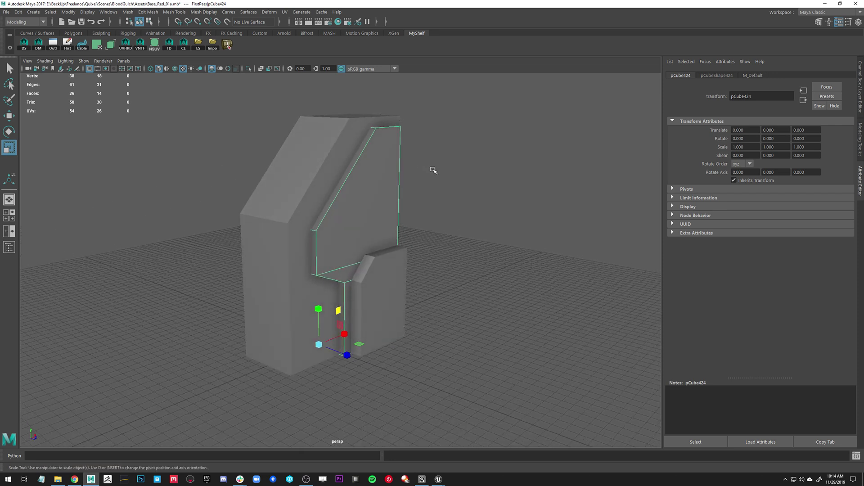
# Step: Select the pillar's main block and inspect its sloped face and upper corners from different angles
pyautogui.click(525, 139)
pyautogui.click(313, 156)
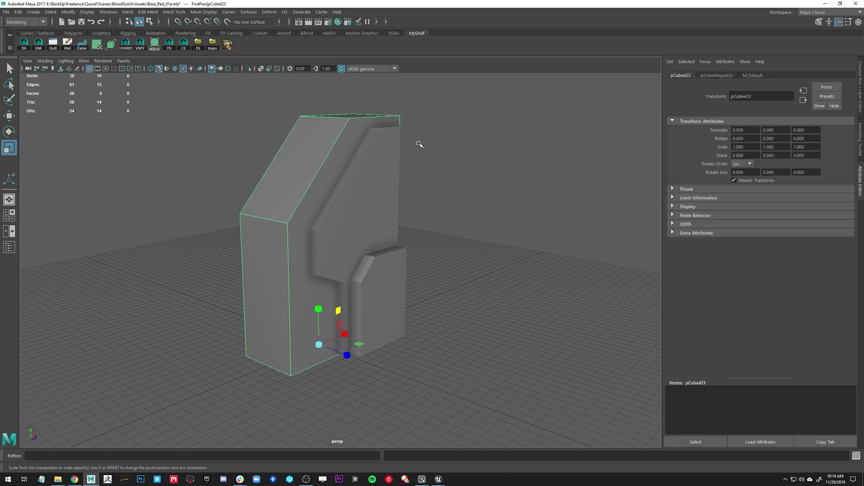
pyautogui.keyDown('alt'); pyautogui.moveTo(455, 127); pyautogui.dragTo(376, 188); pyautogui.keyUp('alt')
pyautogui.keyDown('alt'); pyautogui.moveTo(401, 161); pyautogui.dragTo(436, 143); pyautogui.keyUp('alt')
pyautogui.click(416, 146)
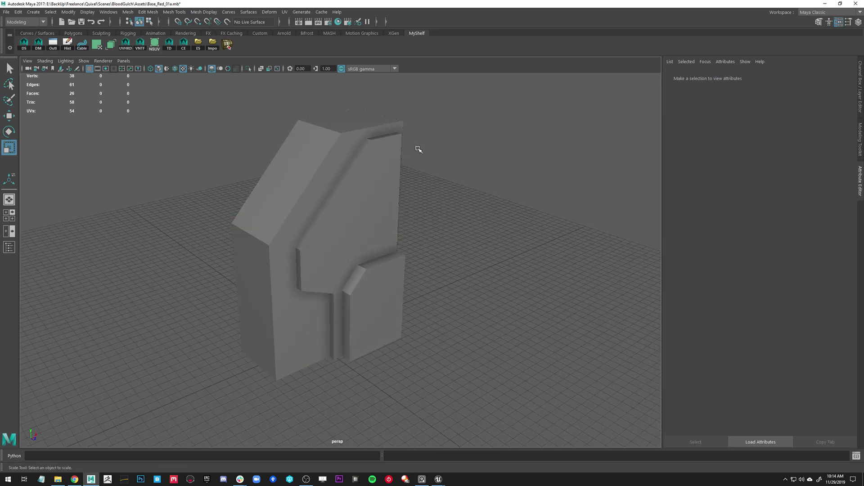
pyautogui.click(283, 177)
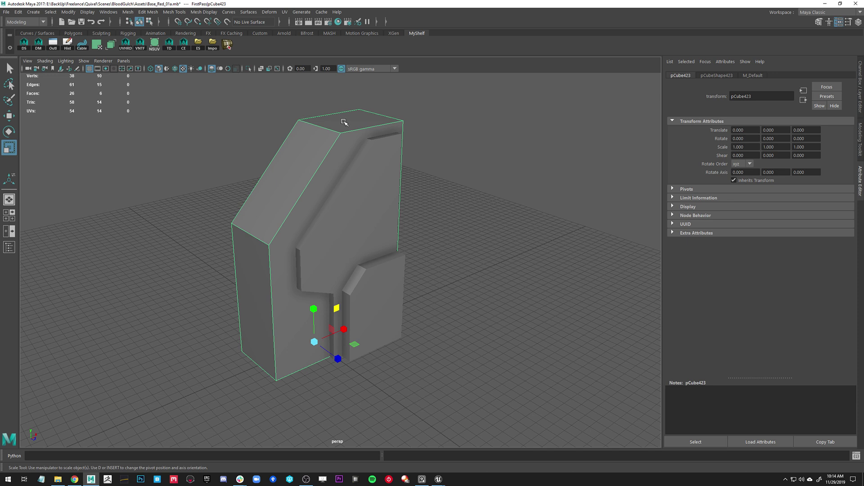
pyautogui.moveTo(426, 112)
pyautogui.keyDown('alt'); pyautogui.mouseDown()
pyautogui.moveTo(440, 110)
pyautogui.moveTo(403, 123)
pyautogui.moveTo(416, 101)
pyautogui.moveTo(430, 116)
pyautogui.moveTo(409, 131)
pyautogui.moveTo(424, 124)
pyautogui.mouseUp(); pyautogui.keyUp('alt')
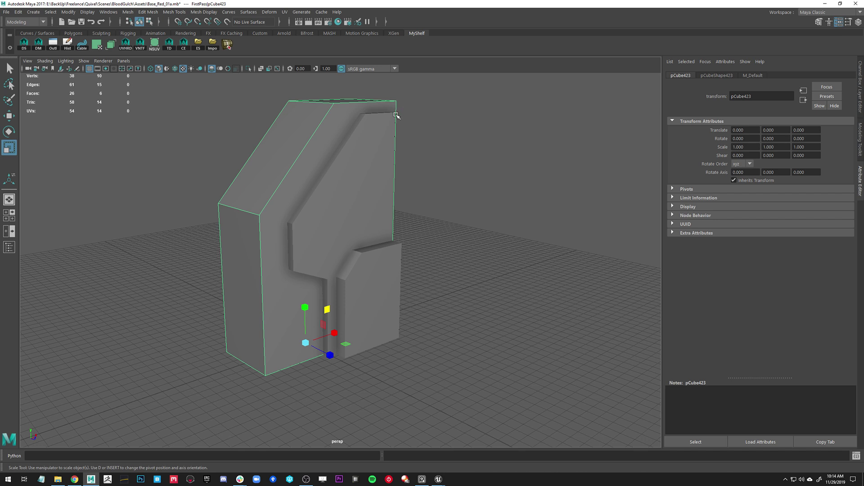
pyautogui.moveTo(375, 151)
pyautogui.keyDown('alt'); pyautogui.mouseDown()
pyautogui.moveTo(391, 154)
pyautogui.moveTo(377, 160)
pyautogui.mouseUp(); pyautogui.keyUp('alt')
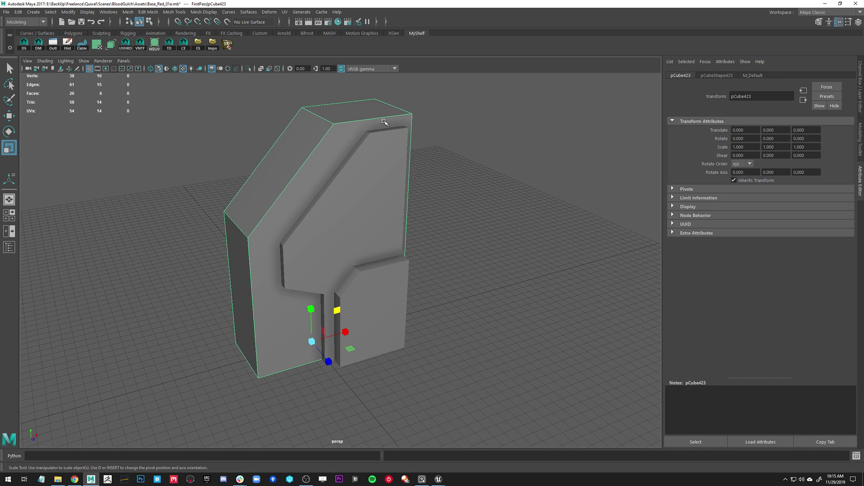
pyautogui.keyDown('alt'); pyautogui.moveTo(233, 220); pyautogui.dragTo(303, 204); pyautogui.keyUp('alt')
pyautogui.moveTo(316, 176)
pyautogui.keyDown('alt'); pyautogui.mouseDown()
pyautogui.moveTo(311, 188)
pyautogui.moveTo(298, 183)
pyautogui.moveTo(343, 179)
pyautogui.moveTo(306, 184)
pyautogui.mouseUp(); pyautogui.keyUp('alt')
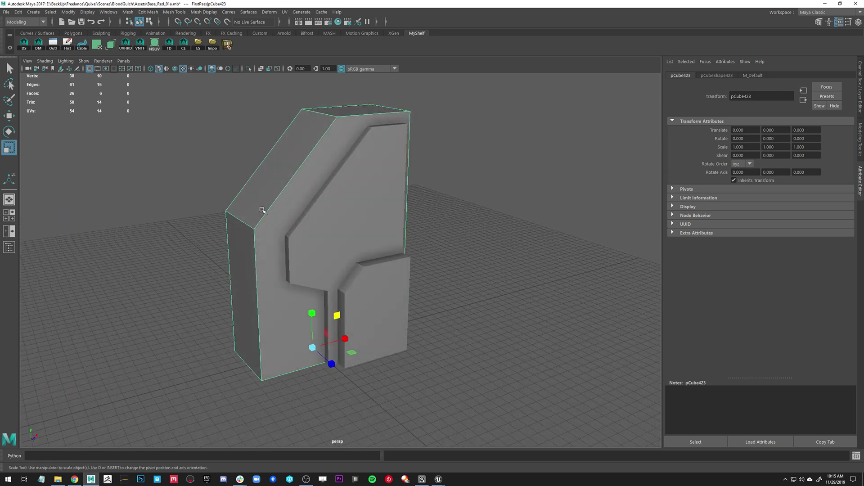
pyautogui.keyDown('alt'); pyautogui.moveTo(280, 212); pyautogui.dragTo(293, 211); pyautogui.keyUp('alt')
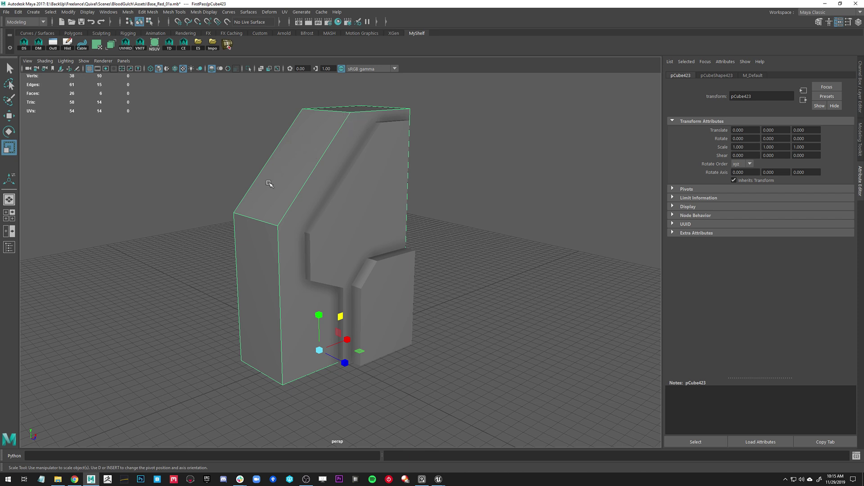
pyautogui.moveTo(441, 128); pyautogui.dragTo(439, 98, button='right')
pyautogui.click(263, 212)
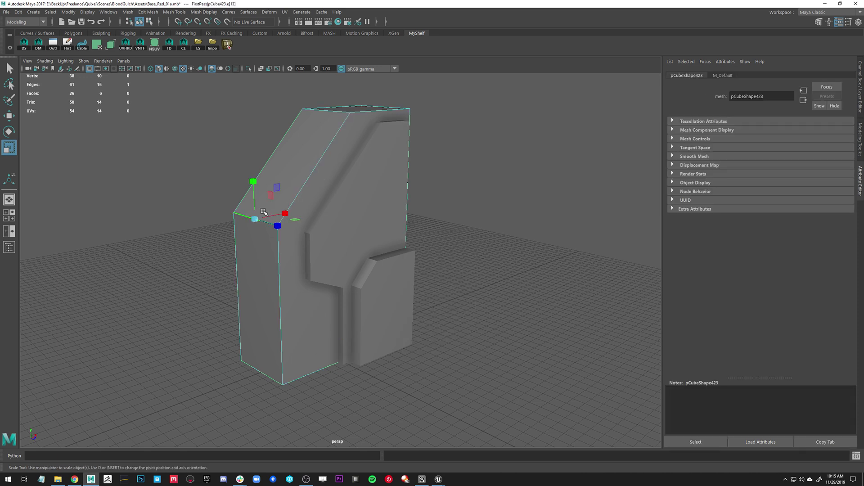
pyautogui.keyDown('alt'); pyautogui.moveTo(429, 138); pyautogui.dragTo(371, 147); pyautogui.keyUp('alt')
pyautogui.keyDown('shift'); pyautogui.doubleClick(377, 143); pyautogui.keyUp('shift')
pyautogui.keyDown('alt'); pyautogui.moveTo(347, 186); pyautogui.dragTo(414, 174); pyautogui.keyUp('alt')
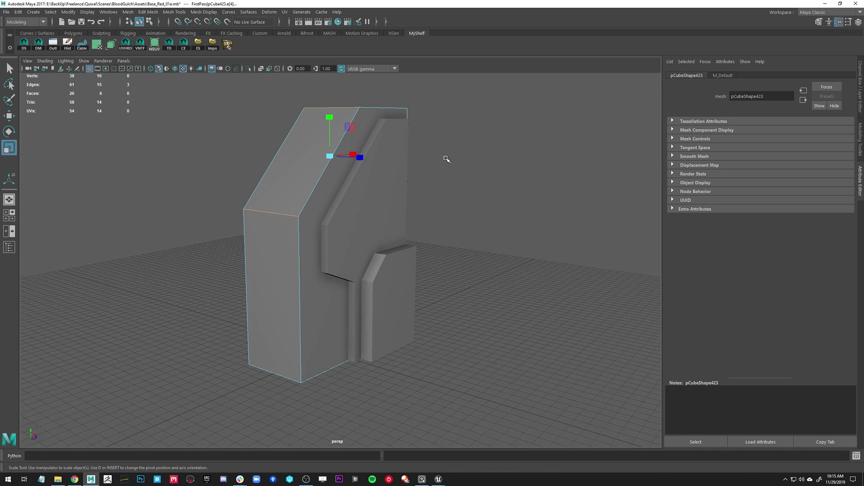
# Step: Combine the main block, side panel and lower block into a single mesh
pyautogui.moveTo(362, 126); pyautogui.dragTo(432, 77, button='right')
pyautogui.keyDown('shift'); pyautogui.moveTo(432, 197); pyautogui.dragTo(430, 356, button='right'); pyautogui.keyUp('shift')
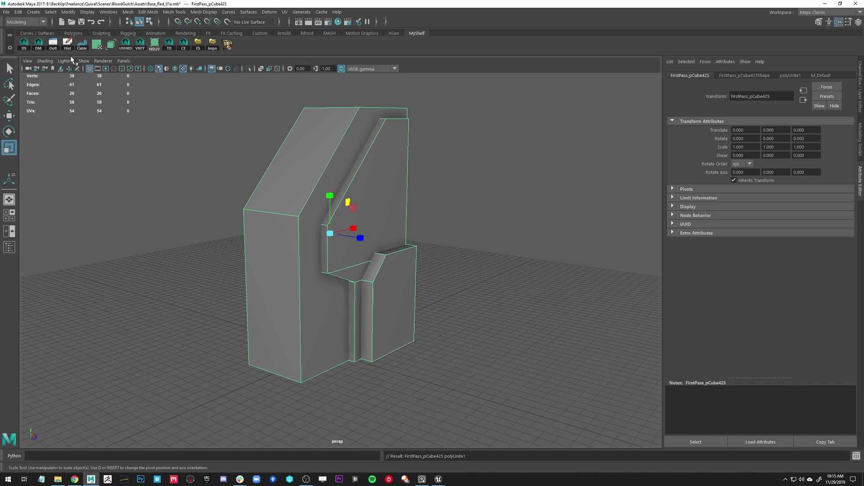
# Step: Bevel the corner edges at the slope transitions of the main block, side panel and lower block together
pyautogui.moveTo(480, 253); pyautogui.dragTo(479, 198, button='right')
pyautogui.click(279, 216)
pyautogui.keyDown('alt'); pyautogui.moveTo(414, 126); pyautogui.dragTo(391, 173); pyautogui.keyUp('alt')
pyautogui.keyDown('shift'); pyautogui.doubleClick(391, 174); pyautogui.keyUp('shift')
pyautogui.keyDown('alt'); pyautogui.moveTo(354, 288); pyautogui.dragTo(369, 249); pyautogui.keyUp('alt')
pyautogui.keyDown('shift'); pyautogui.click(401, 141); pyautogui.keyUp('shift')
pyautogui.keyDown('alt'); pyautogui.moveTo(401, 140); pyautogui.dragTo(361, 228); pyautogui.keyUp('alt')
pyautogui.keyDown('shift'); pyautogui.doubleClick(358, 230); pyautogui.keyUp('shift')
pyautogui.keyDown('shift'); pyautogui.click(355, 244); pyautogui.keyUp('shift')
pyautogui.keyDown('shift'); pyautogui.click(358, 245); pyautogui.keyUp('shift')
pyautogui.keyDown('alt'); pyautogui.moveTo(423, 210); pyautogui.dragTo(407, 247); pyautogui.keyUp('alt')
pyautogui.keyDown('shift'); pyautogui.click(372, 265); pyautogui.keyUp('shift')
pyautogui.keyDown('shift'); pyautogui.moveTo(468, 218); pyautogui.dragTo(501, 220, button='right'); pyautogui.keyUp('shift')
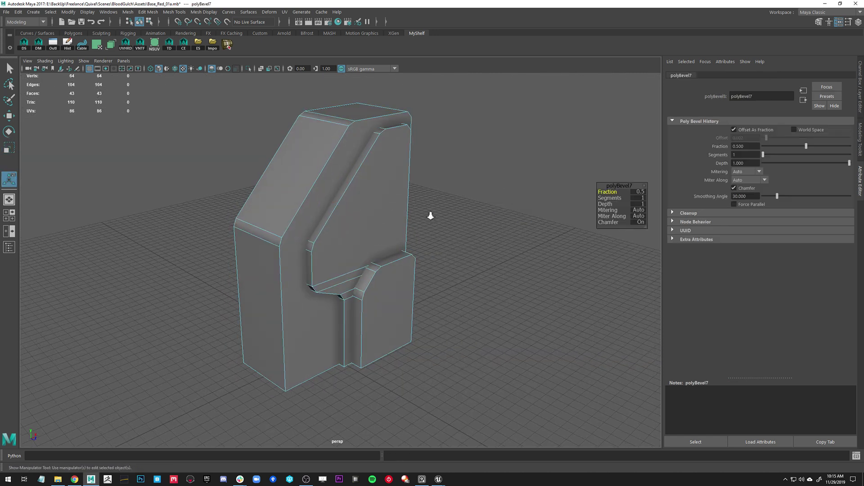
# Step: Round the corner bevel with a fraction of 0.8 and 6 segments, and deselect the mesh
pyautogui.keyDown('alt'); pyautogui.moveTo(431, 216); pyautogui.dragTo(439, 239, button='right'); pyautogui.keyUp('alt')
pyautogui.keyDown('alt'); pyautogui.moveTo(438, 239); pyautogui.dragTo(444, 234); pyautogui.keyUp('alt')
pyautogui.keyDown('alt'); pyautogui.moveTo(444, 233); pyautogui.dragTo(468, 234, button='right'); pyautogui.keyUp('alt')
pyautogui.moveTo(478, 208); pyautogui.dragTo(489, 210, button='middle')
pyautogui.keyDown('alt'); pyautogui.moveTo(504, 235); pyautogui.dragTo(488, 225); pyautogui.keyUp('alt')
pyautogui.keyDown('alt'); pyautogui.moveTo(488, 226); pyautogui.dragTo(501, 258, button='right'); pyautogui.keyUp('alt')
pyautogui.keyDown('alt'); pyautogui.moveTo(502, 259); pyautogui.dragTo(505, 239); pyautogui.keyUp('alt')
pyautogui.moveTo(603, 198); pyautogui.dragTo(621, 194)
pyautogui.keyDown('alt'); pyautogui.moveTo(550, 260); pyautogui.dragTo(432, 250); pyautogui.keyUp('alt')
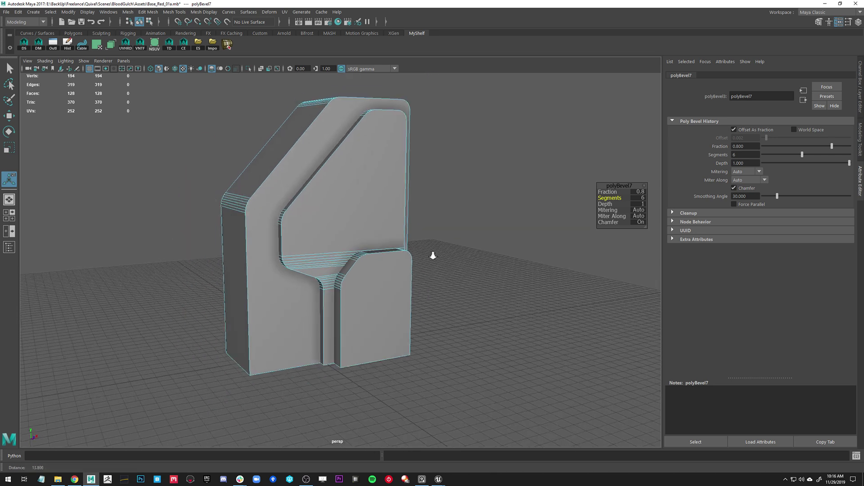
pyautogui.press('w')
pyautogui.click(489, 119)
# Step: Examine the rounded corners and layered profile of the combined pillar, with and without its wireframe highlighted
pyautogui.keyDown('alt'); pyautogui.moveTo(489, 119); pyautogui.dragTo(507, 182); pyautogui.keyUp('alt')
pyautogui.keyDown('alt'); pyautogui.moveTo(404, 163); pyautogui.dragTo(398, 158); pyautogui.keyUp('alt')
pyautogui.keyDown('alt'); pyautogui.moveTo(357, 190); pyautogui.dragTo(306, 221); pyautogui.keyUp('alt')
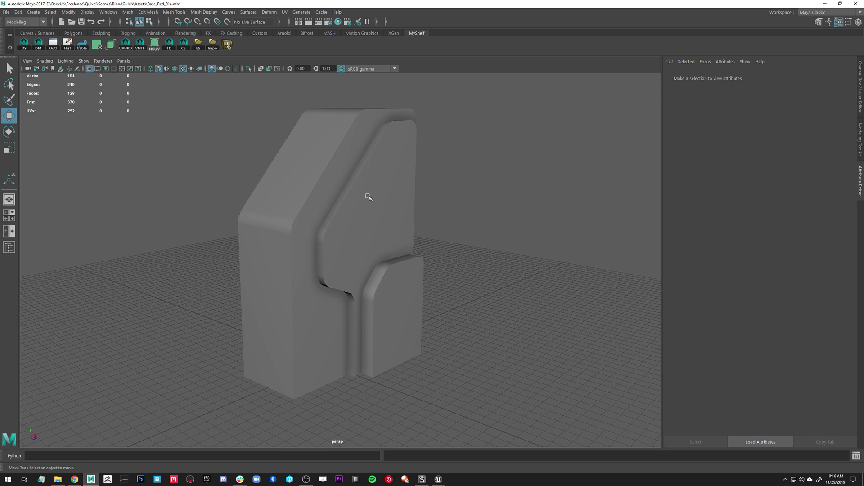
pyautogui.keyDown('alt'); pyautogui.moveTo(321, 201); pyautogui.dragTo(331, 197); pyautogui.keyUp('alt')
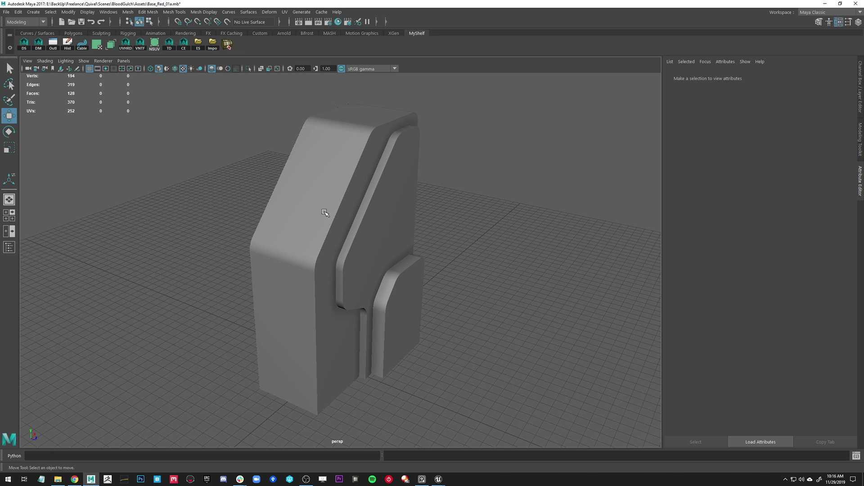
pyautogui.click(324, 213)
pyautogui.keyDown('alt'); pyautogui.moveTo(459, 200); pyautogui.dragTo(430, 190); pyautogui.keyUp('alt')
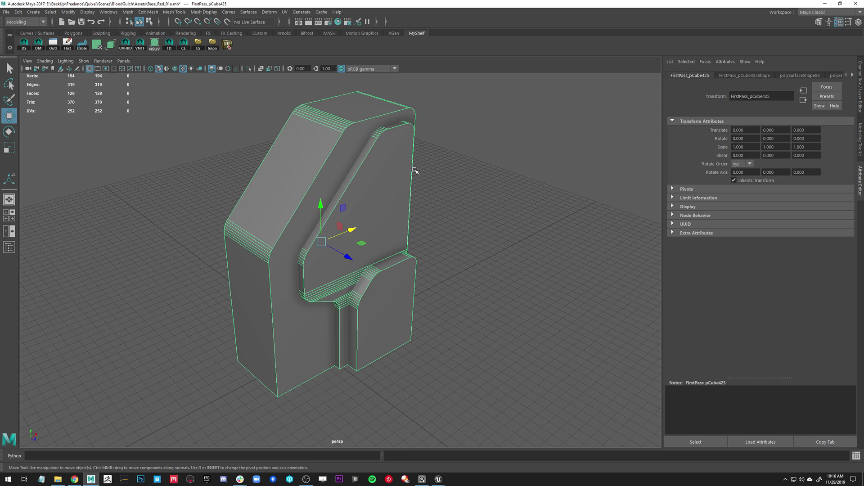
pyautogui.moveTo(390, 182)
pyautogui.keyDown('alt'); pyautogui.mouseDown()
pyautogui.moveTo(441, 173)
pyautogui.moveTo(387, 168)
pyautogui.mouseUp(); pyautogui.keyUp('alt')
pyautogui.click(519, 139)
pyautogui.press('3')
pyautogui.moveTo(317, 167)
pyautogui.keyDown('alt'); pyautogui.mouseDown()
pyautogui.moveTo(227, 158)
pyautogui.moveTo(311, 165)
pyautogui.mouseUp(); pyautogui.keyUp('alt')
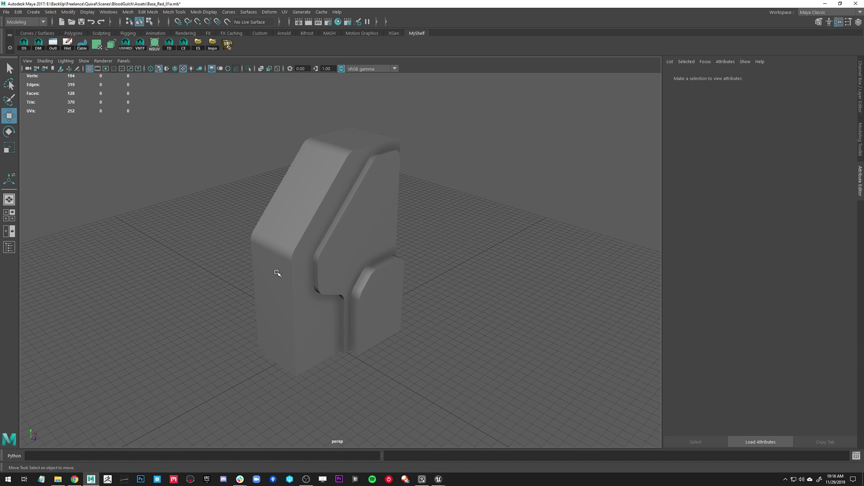
pyautogui.keyDown('alt'); pyautogui.moveTo(308, 164); pyautogui.dragTo(357, 208, button='right'); pyautogui.keyUp('alt')
pyautogui.keyDown('alt'); pyautogui.moveTo(328, 127); pyautogui.dragTo(328, 143); pyautogui.keyUp('alt')
pyautogui.moveTo(355, 159); pyautogui.dragTo(353, 131, button='right')
pyautogui.click(345, 147)
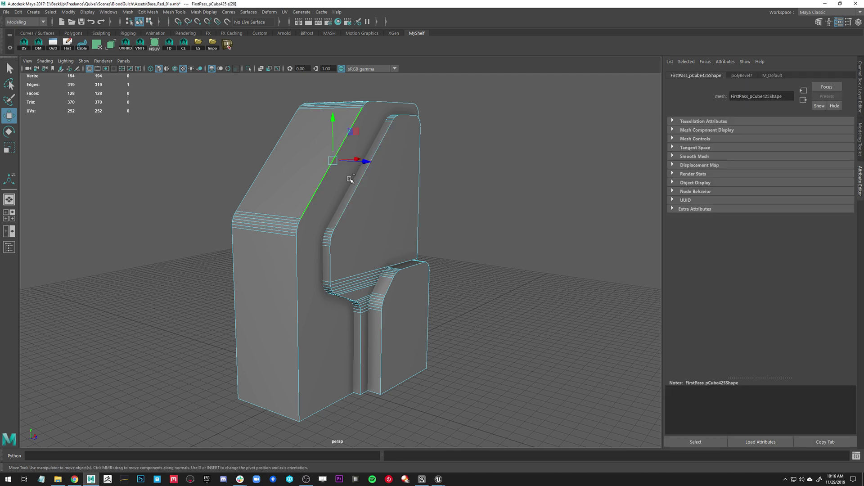
pyautogui.keyDown('shift'); pyautogui.click(347, 192); pyautogui.keyUp('shift')
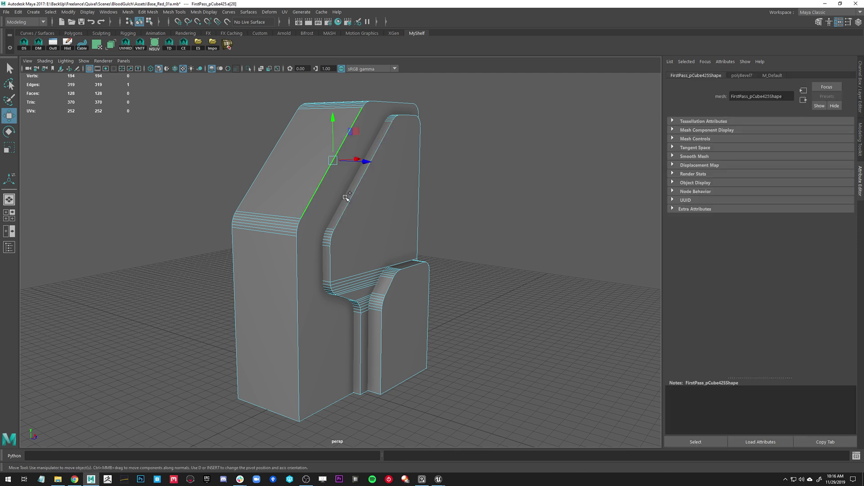
pyautogui.keyDown('shift'); pyautogui.click(415, 273); pyautogui.keyUp('shift')
pyautogui.keyDown('alt'); pyautogui.moveTo(216, 271); pyautogui.dragTo(364, 291); pyautogui.keyUp('alt')
pyautogui.keyDown('shift'); pyautogui.click(336, 275); pyautogui.keyUp('shift')
pyautogui.keyDown('shift'); pyautogui.click(403, 211); pyautogui.keyUp('shift')
pyautogui.keyDown('alt'); pyautogui.moveTo(482, 201); pyautogui.dragTo(251, 120); pyautogui.keyUp('alt')
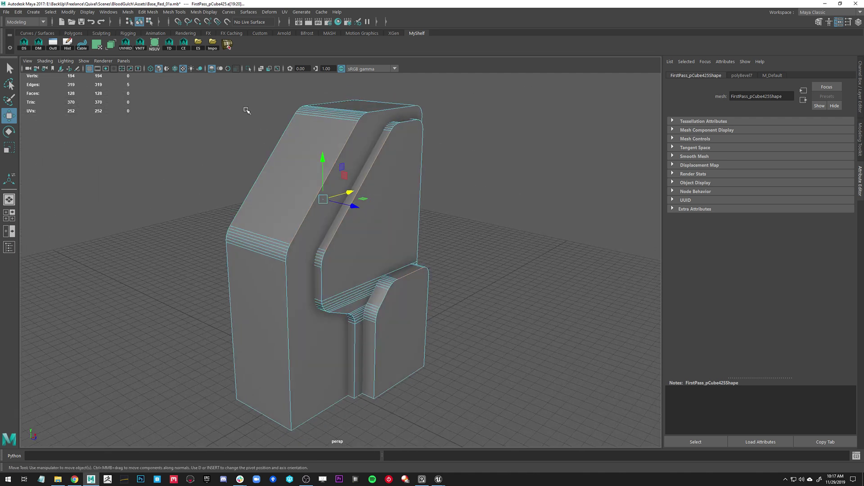
pyautogui.keyDown('alt'); pyautogui.moveTo(307, 181); pyautogui.dragTo(289, 172, button='middle'); pyautogui.keyUp('alt')
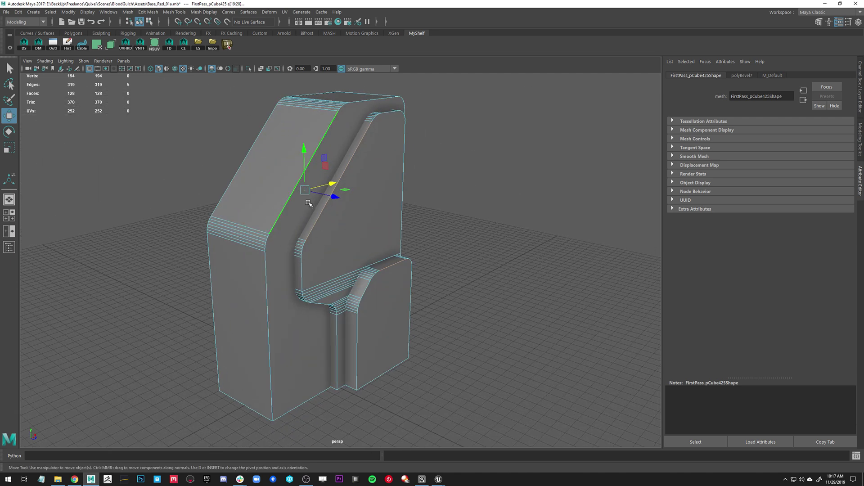
# Step: Select the sloped outline edges of the main block, side panel and lower block on both sides of the pillar
pyautogui.click(282, 219)
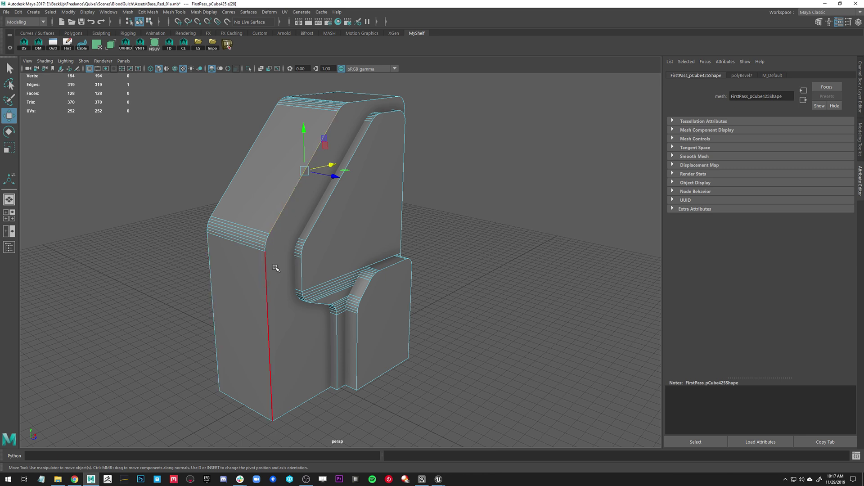
pyautogui.keyDown('shift'); pyautogui.click(349, 217); pyautogui.keyUp('shift')
pyautogui.keyDown('shift'); pyautogui.click(402, 257); pyautogui.keyUp('shift')
pyautogui.keyDown('alt'); pyautogui.moveTo(402, 258); pyautogui.dragTo(317, 255); pyautogui.keyUp('alt')
pyautogui.keyDown('shift'); pyautogui.click(305, 253); pyautogui.keyUp('shift')
pyautogui.keyDown('shift'); pyautogui.click(304, 266); pyautogui.keyUp('shift')
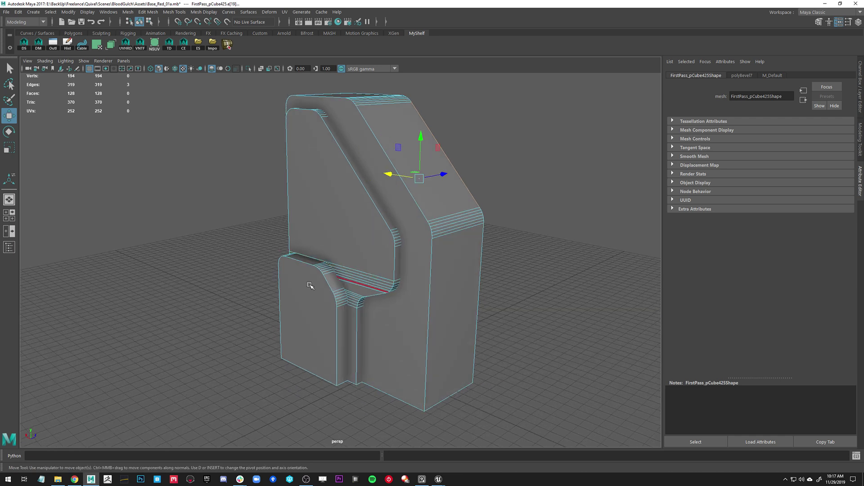
pyautogui.keyDown('shift'); pyautogui.click(304, 266); pyautogui.keyUp('shift')
pyautogui.keyDown('shift'); pyautogui.click(366, 217); pyautogui.keyUp('shift')
pyautogui.keyDown('shift'); pyautogui.click(423, 207); pyautogui.keyUp('shift')
pyautogui.keyDown('alt'); pyautogui.moveTo(514, 190); pyautogui.dragTo(391, 211); pyautogui.keyUp('alt')
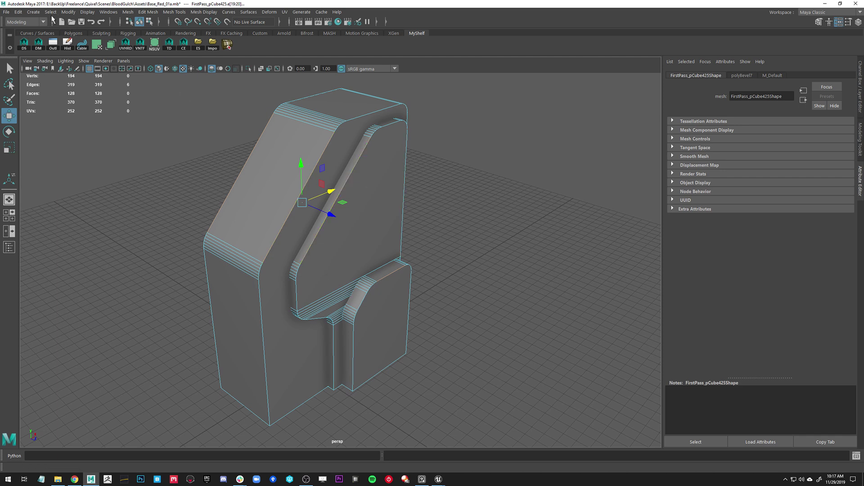
# Step: Extend the edge selection to all contiguous outline edges and bevel them
pyautogui.click(50, 13)
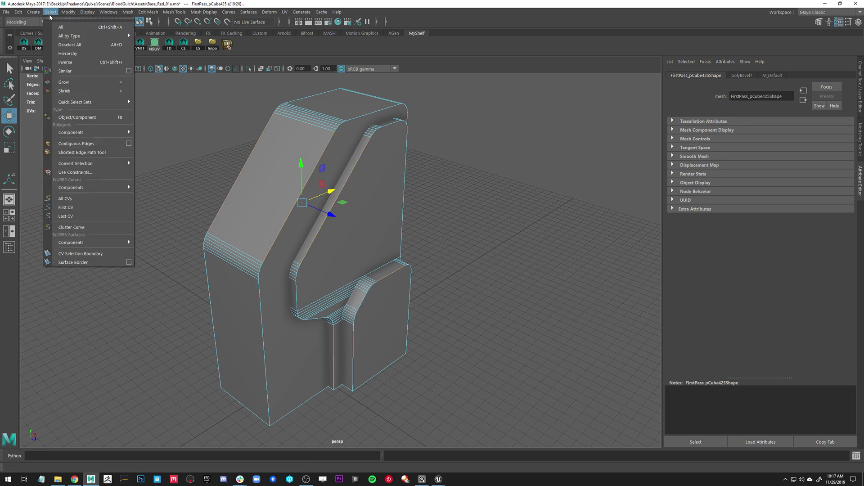
pyautogui.click(104, 144)
pyautogui.keyDown('alt'); pyautogui.moveTo(351, 251); pyautogui.dragTo(376, 253); pyautogui.keyUp('alt')
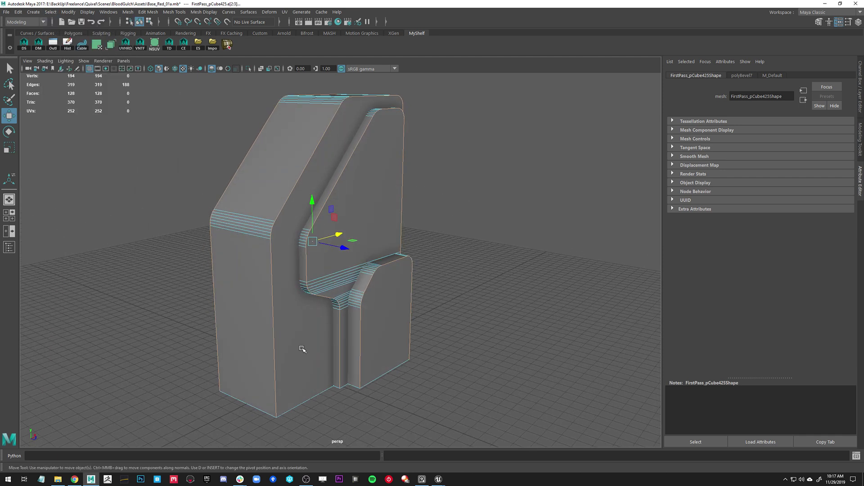
pyautogui.keyDown('alt'); pyautogui.moveTo(349, 199); pyautogui.dragTo(340, 163); pyautogui.keyUp('alt')
pyautogui.keyDown('shift'); pyautogui.moveTo(295, 142); pyautogui.dragTo(347, 147, button='right'); pyautogui.keyUp('shift')
pyautogui.keyDown('alt'); pyautogui.moveTo(395, 188); pyautogui.dragTo(315, 157); pyautogui.keyUp('alt')
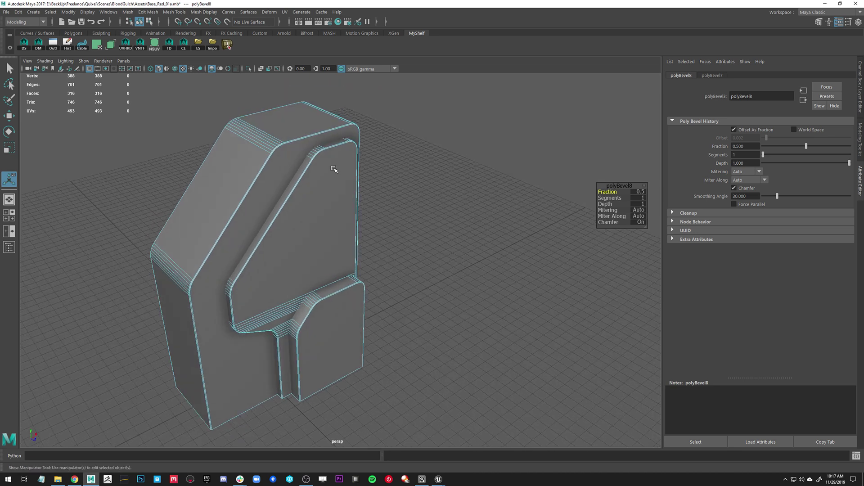
# Step: Widen the outline bevel to a fraction of 3 and deselect the mesh
pyautogui.moveTo(612, 192); pyautogui.dragTo(633, 193)
pyautogui.keyDown('alt'); pyautogui.moveTo(341, 217); pyautogui.dragTo(450, 185, button='middle'); pyautogui.keyUp('alt')
pyautogui.keyDown('alt'); pyautogui.moveTo(407, 243); pyautogui.dragTo(306, 203); pyautogui.keyUp('alt')
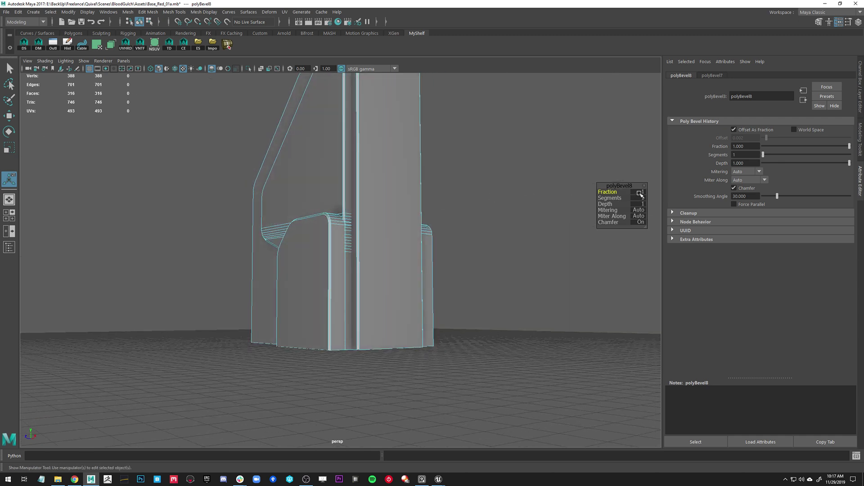
pyautogui.keyDown('alt'); pyautogui.moveTo(379, 212); pyautogui.dragTo(409, 217); pyautogui.keyUp('alt')
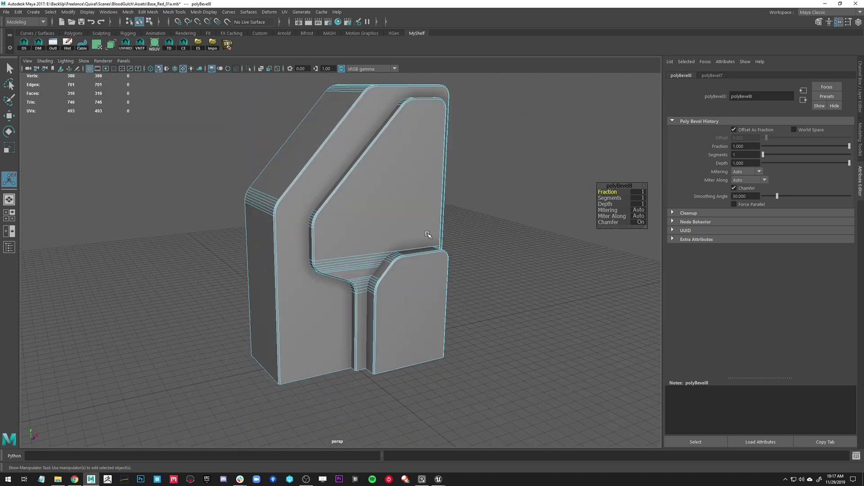
pyautogui.click(638, 192)
pyautogui.write('2')
pyautogui.press('Return')
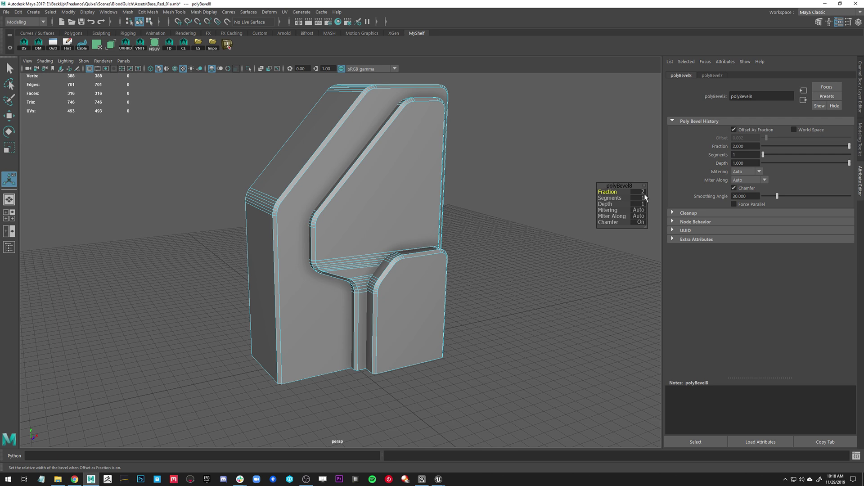
pyautogui.click(642, 192)
pyautogui.write('3')
pyautogui.press('Return')
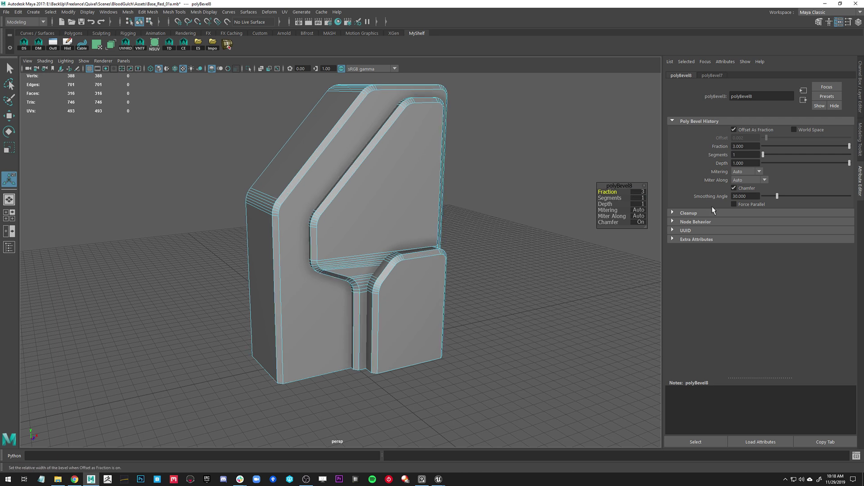
pyautogui.keyDown('alt'); pyautogui.moveTo(239, 253); pyautogui.dragTo(303, 245); pyautogui.keyUp('alt')
pyautogui.press('w')
pyautogui.click(369, 180)
pyautogui.click(485, 129)
# Step: Examine the wide beveled outline and the layered silhouette of the pillar from all sides
pyautogui.keyDown('alt'); pyautogui.moveTo(316, 207); pyautogui.dragTo(257, 248); pyautogui.keyUp('alt')
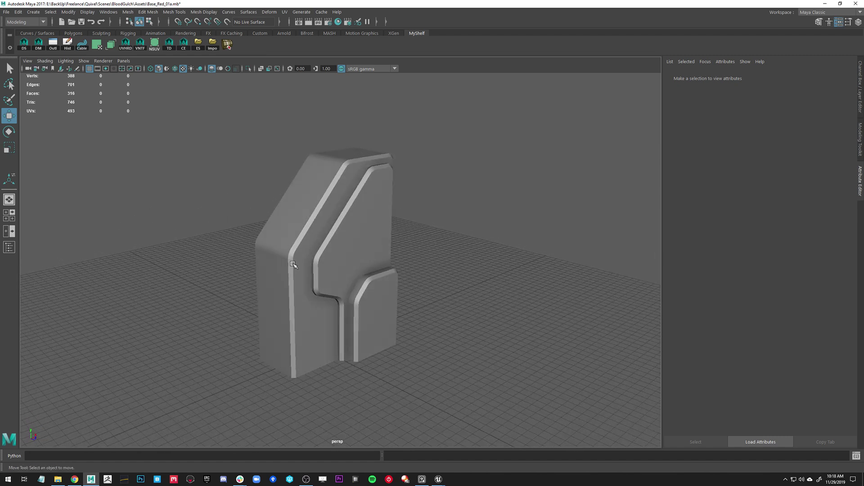
pyautogui.keyDown('alt'); pyautogui.moveTo(342, 234); pyautogui.dragTo(278, 201); pyautogui.keyUp('alt')
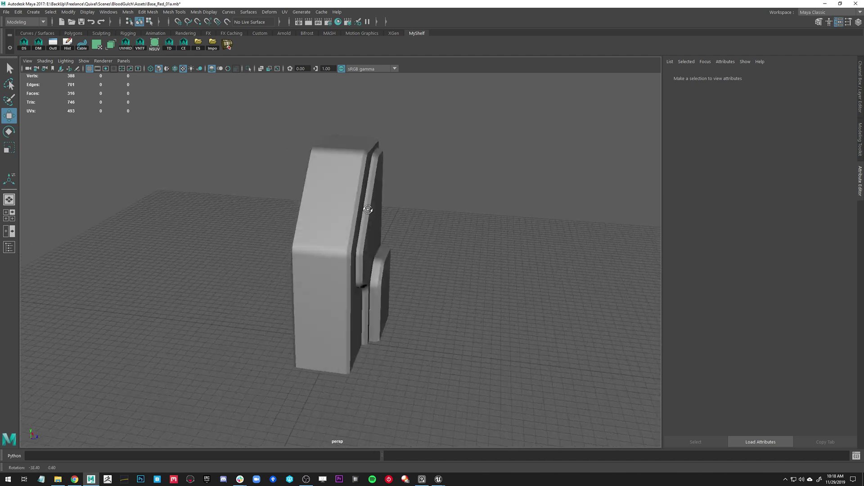
pyautogui.keyDown('alt'); pyautogui.moveTo(295, 213); pyautogui.dragTo(309, 212); pyautogui.keyUp('alt')
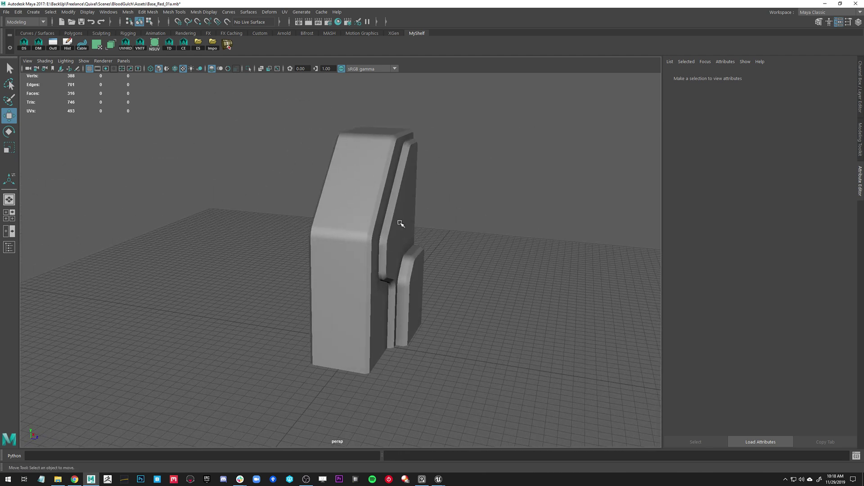
pyautogui.keyDown('alt'); pyautogui.moveTo(373, 231); pyautogui.dragTo(362, 226); pyautogui.keyUp('alt')
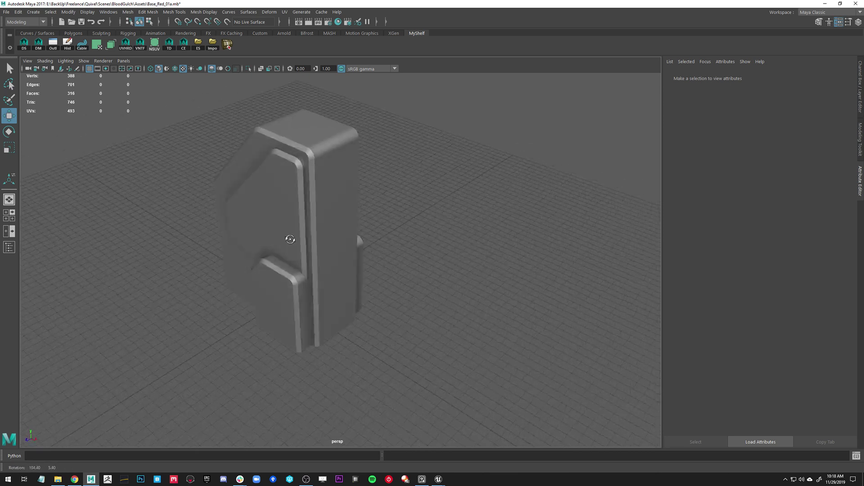
pyautogui.keyDown('alt'); pyautogui.moveTo(267, 240); pyautogui.dragTo(357, 225); pyautogui.keyUp('alt')
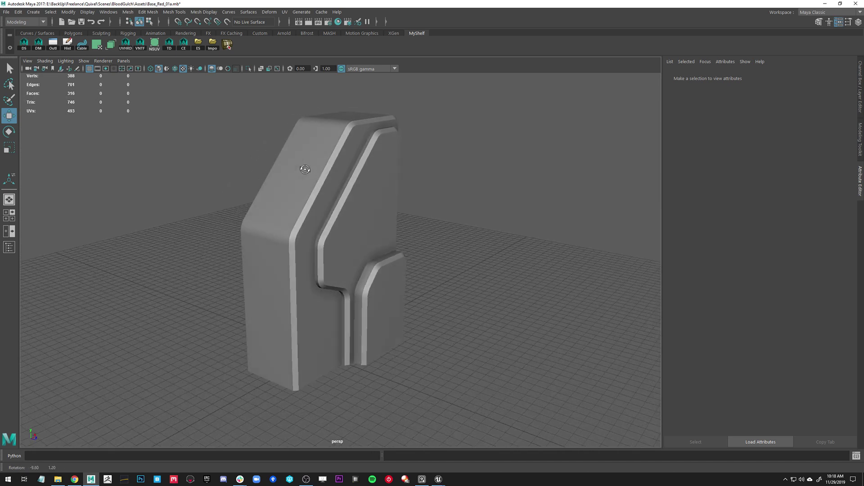
pyautogui.keyDown('alt'); pyautogui.moveTo(407, 222); pyautogui.dragTo(351, 165); pyautogui.keyUp('alt')
pyautogui.keyDown('alt'); pyautogui.moveTo(414, 257); pyautogui.dragTo(419, 248); pyautogui.keyUp('alt')
pyautogui.keyDown('alt'); pyautogui.moveTo(398, 189); pyautogui.dragTo(447, 195); pyautogui.keyUp('alt')
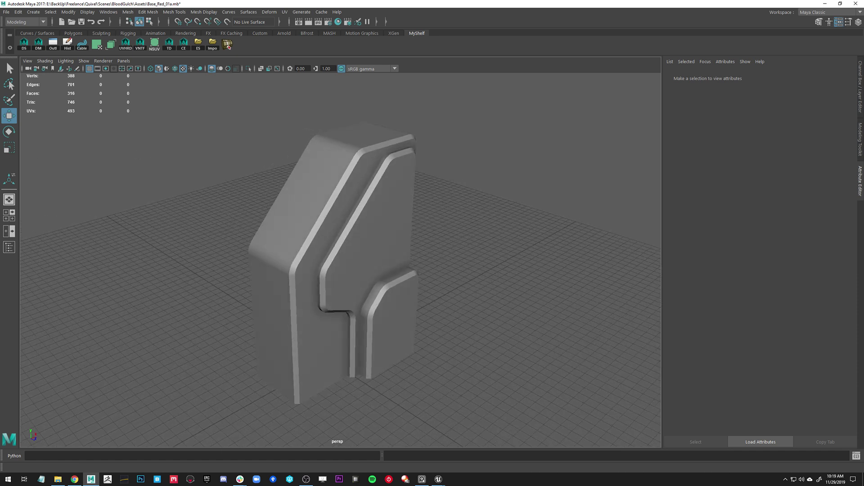
# Step: Hide the combined pillar and show the ExamplePillar group, inspecting its layered detail pieces
pyautogui.click(402, 300)
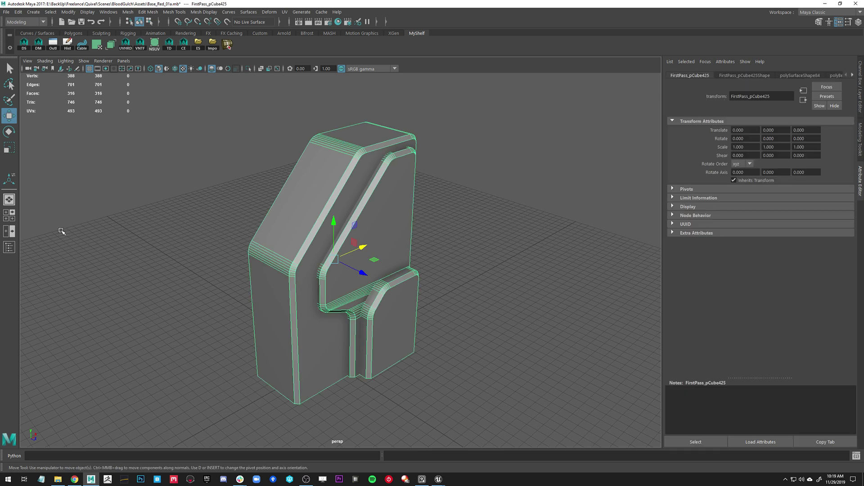
pyautogui.hotkey('ctrl', 'h')
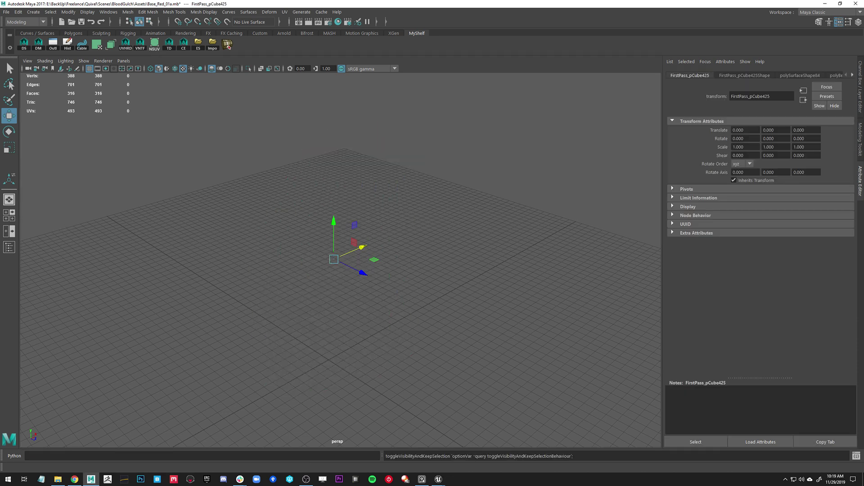
pyautogui.press('h')
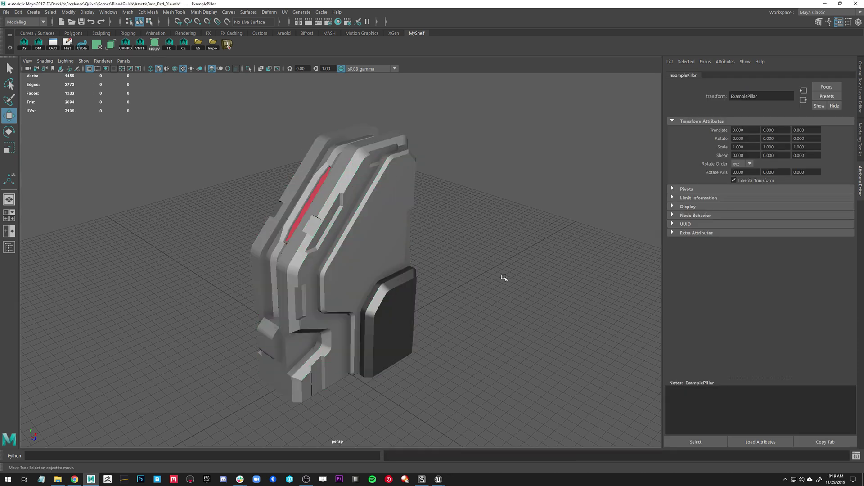
pyautogui.click(504, 277)
pyautogui.keyDown('alt'); pyautogui.moveTo(422, 281); pyautogui.dragTo(403, 262, button='middle'); pyautogui.keyUp('alt')
pyautogui.keyDown('alt'); pyautogui.moveTo(403, 262); pyautogui.dragTo(416, 276); pyautogui.keyUp('alt')
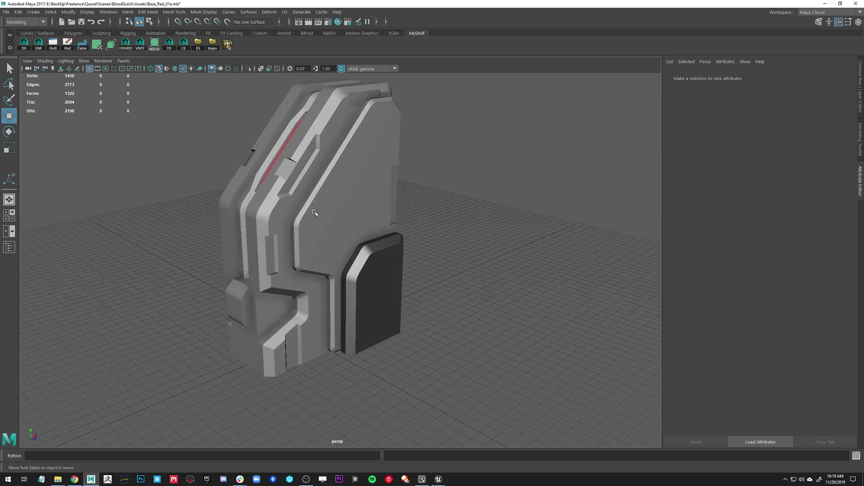
pyautogui.keyDown('alt'); pyautogui.moveTo(246, 219); pyautogui.dragTo(301, 214); pyautogui.keyUp('alt')
pyautogui.keyDown('alt'); pyautogui.moveTo(403, 194); pyautogui.dragTo(357, 203); pyautogui.keyUp('alt')
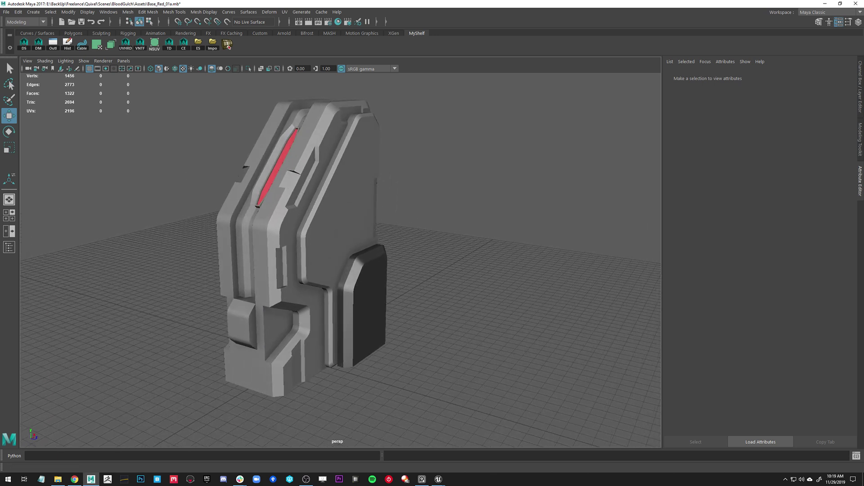
# Step: Hide ExamplePillar and show the ExamplePillar_PanelLines group, inspecting the panel lines on its side
pyautogui.press('h')
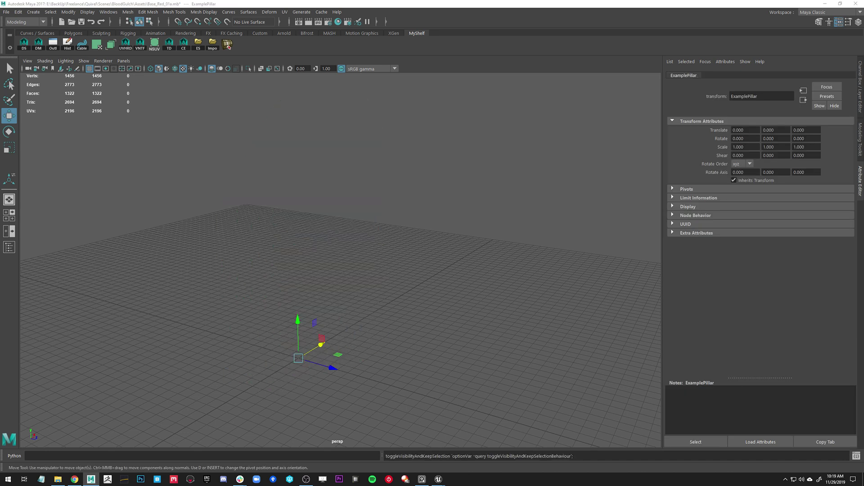
pyautogui.press('h')
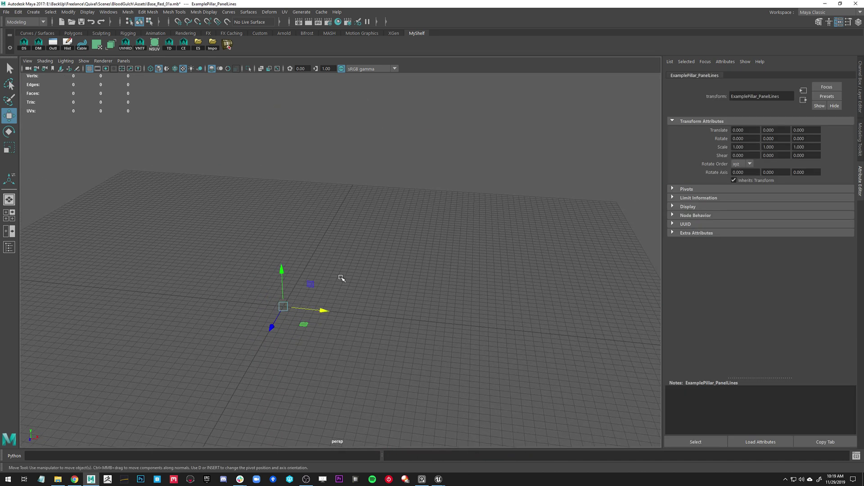
pyautogui.press('f')
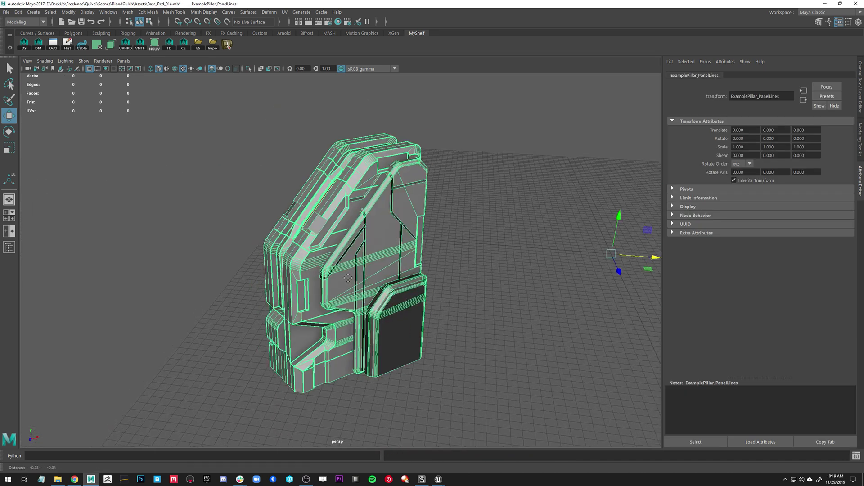
pyautogui.click(527, 232)
pyautogui.keyDown('alt'); pyautogui.moveTo(506, 243); pyautogui.dragTo(428, 253); pyautogui.keyUp('alt')
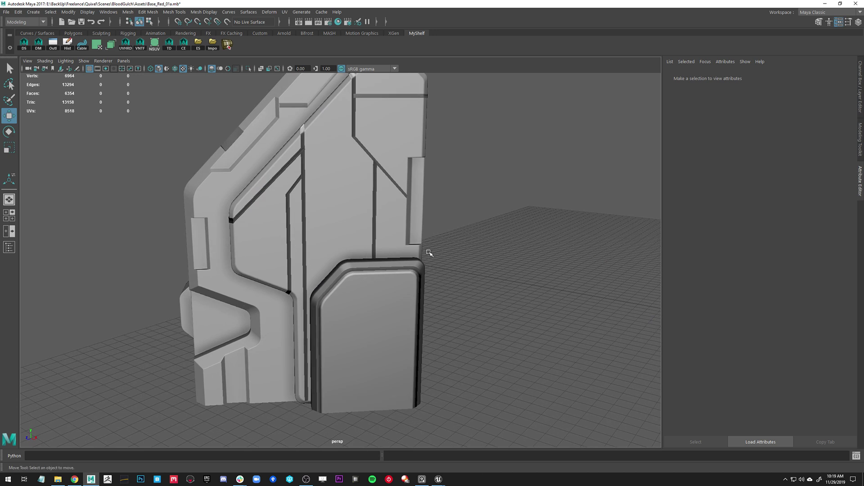
pyautogui.keyDown('alt'); pyautogui.moveTo(332, 193); pyautogui.dragTo(318, 230, button='middle'); pyautogui.keyUp('alt')
pyautogui.keyDown('alt'); pyautogui.moveTo(318, 230); pyautogui.dragTo(353, 233, button='right'); pyautogui.keyUp('alt')
pyautogui.keyDown('alt'); pyautogui.moveTo(353, 233); pyautogui.dragTo(364, 209); pyautogui.keyUp('alt')
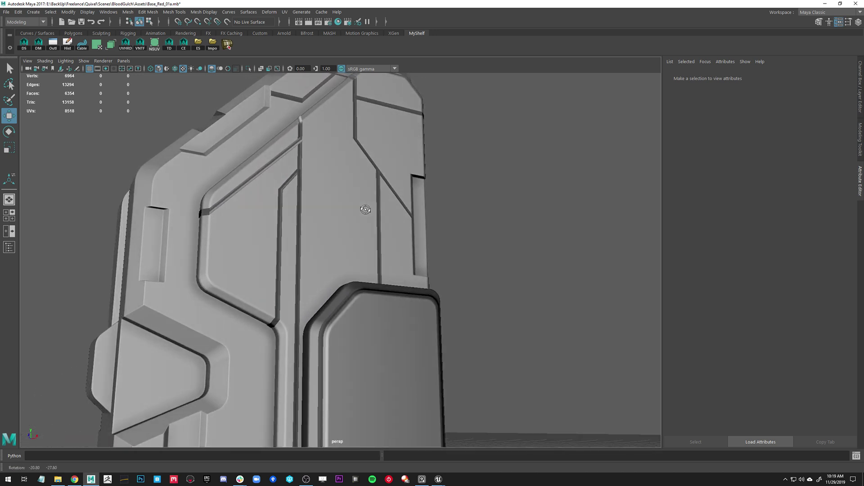
# Step: Select the panel-line strips on the side of the example pillar and look over the scene's materials in the Hypershade
pyautogui.click(299, 174)
pyautogui.click(521, 190)
pyautogui.click(377, 175)
pyautogui.keyDown('alt'); pyautogui.moveTo(377, 175); pyautogui.dragTo(341, 244); pyautogui.keyUp('alt')
pyautogui.keyDown('alt'); pyautogui.moveTo(340, 243); pyautogui.dragTo(374, 289, button='middle'); pyautogui.keyUp('alt')
pyautogui.keyDown('alt'); pyautogui.moveTo(374, 289); pyautogui.dragTo(383, 273); pyautogui.keyUp('alt')
pyautogui.keyDown('alt'); pyautogui.moveTo(384, 273); pyautogui.dragTo(423, 340, button='right'); pyautogui.keyUp('alt')
pyautogui.keyDown('alt'); pyautogui.moveTo(355, 234); pyautogui.dragTo(337, 198, button='right'); pyautogui.keyUp('alt')
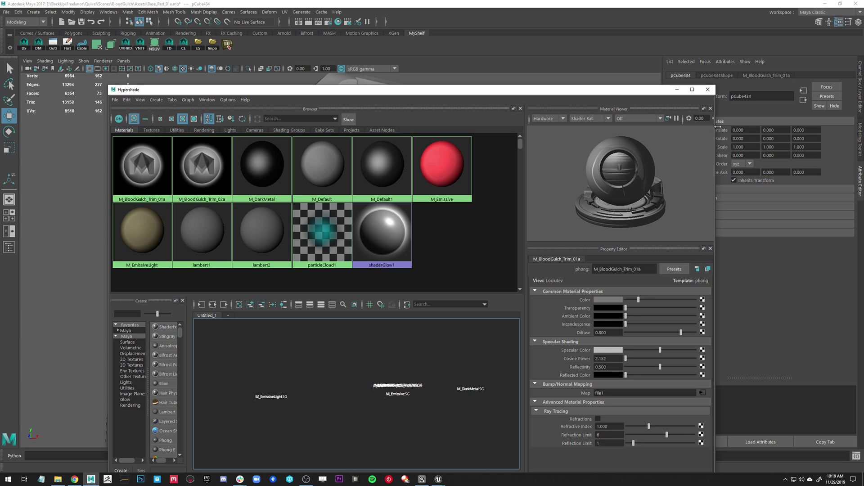
pyautogui.moveTo(434, 81); pyautogui.dragTo(426, 51)
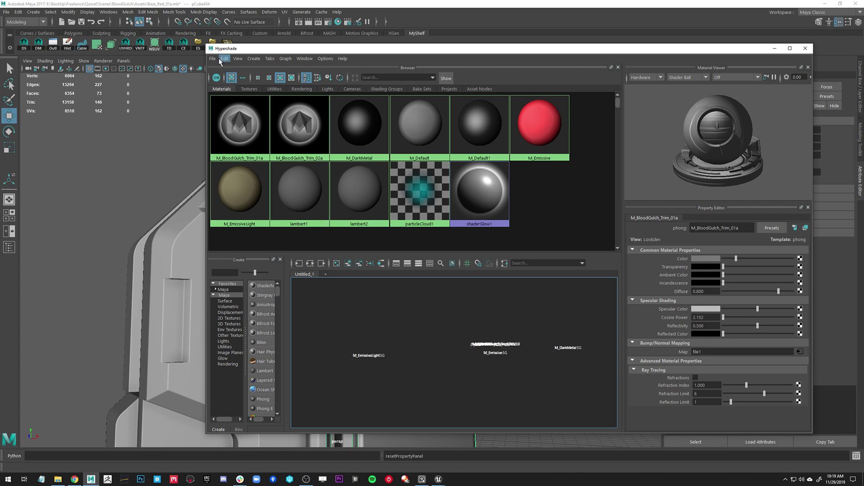
pyautogui.click(805, 48)
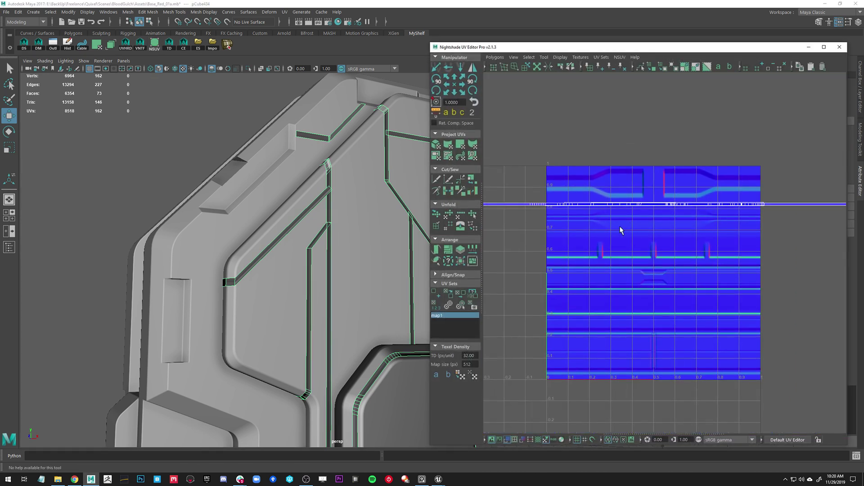
# Step: Examine where the panel-line strips' UVs sit on the trim texture in the UV editor
pyautogui.keyDown('alt'); pyautogui.moveTo(680, 239); pyautogui.dragTo(700, 309, button='right'); pyautogui.keyUp('alt')
pyautogui.keyDown('alt'); pyautogui.moveTo(695, 298); pyautogui.dragTo(701, 270, button='middle'); pyautogui.keyUp('alt')
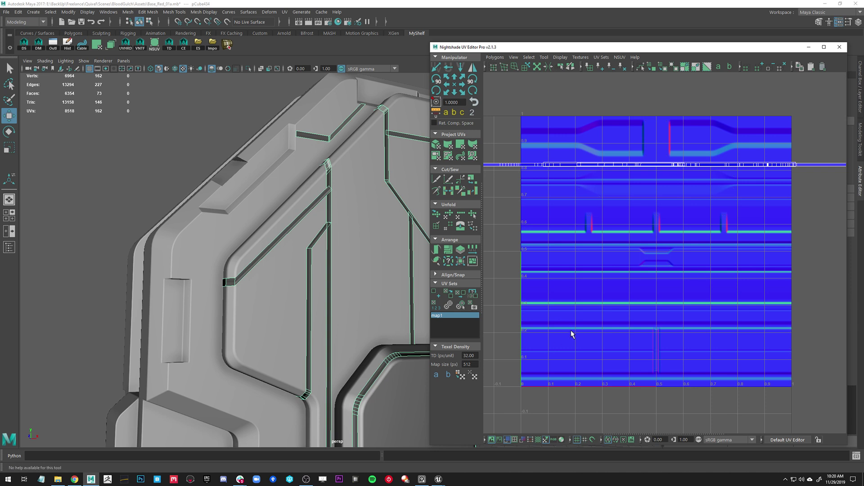
pyautogui.keyDown('alt'); pyautogui.moveTo(577, 255); pyautogui.dragTo(569, 253, button='middle'); pyautogui.keyUp('alt')
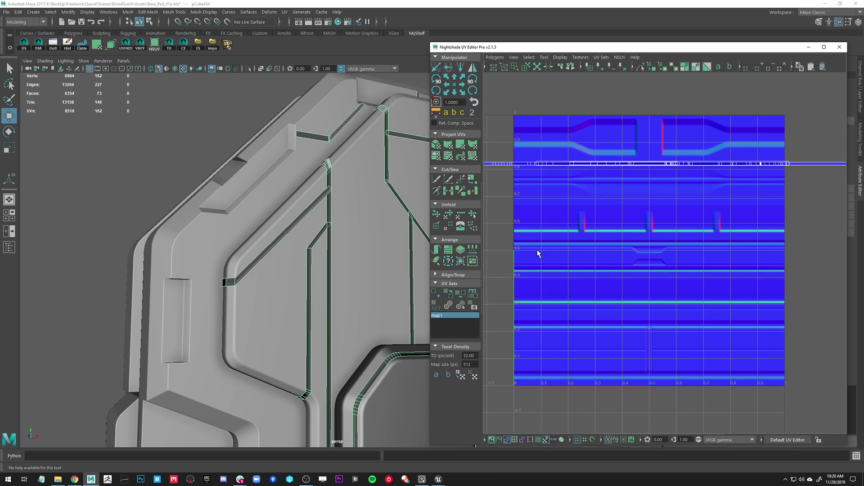
pyautogui.keyDown('alt'); pyautogui.moveTo(287, 326); pyautogui.dragTo(324, 248); pyautogui.keyUp('alt')
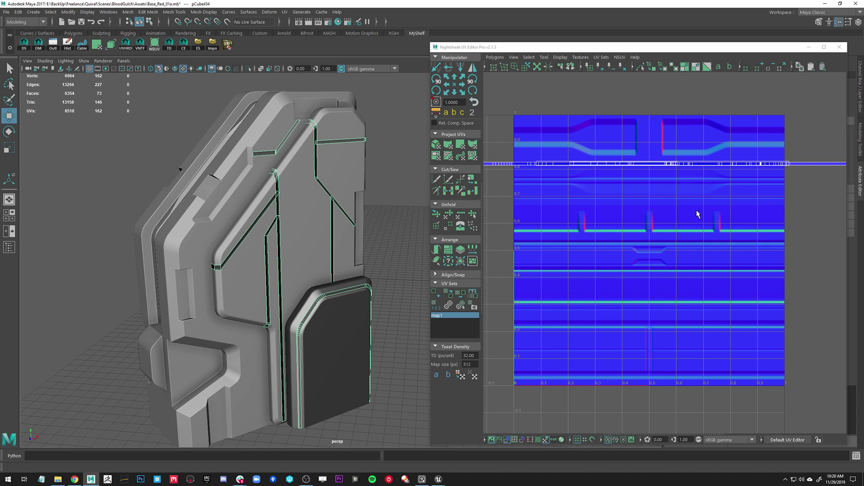
pyautogui.keyDown('alt'); pyautogui.moveTo(617, 264); pyautogui.dragTo(631, 256, button='middle'); pyautogui.keyUp('alt')
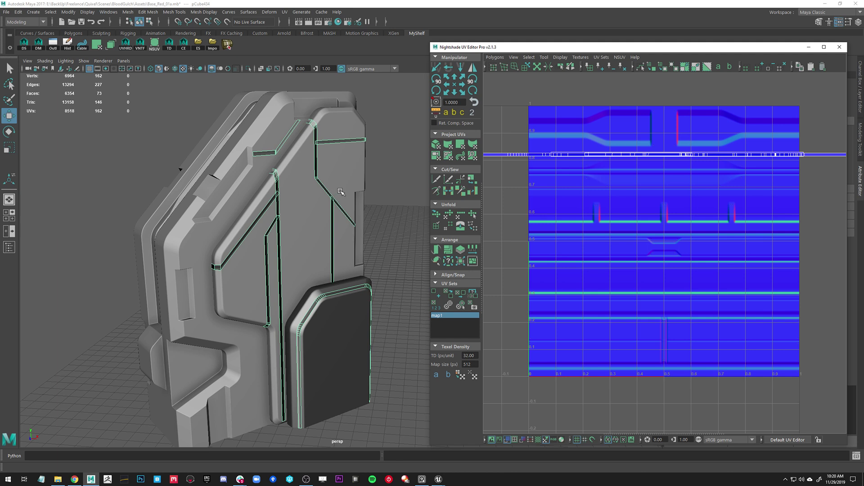
pyautogui.scroll(4, 612, 189)
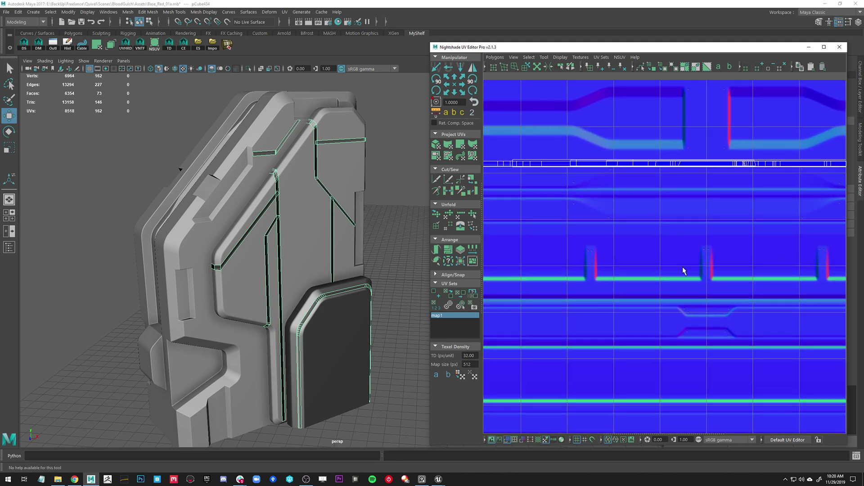
pyautogui.keyDown('alt'); pyautogui.moveTo(587, 253); pyautogui.dragTo(606, 234, button='right'); pyautogui.keyUp('alt')
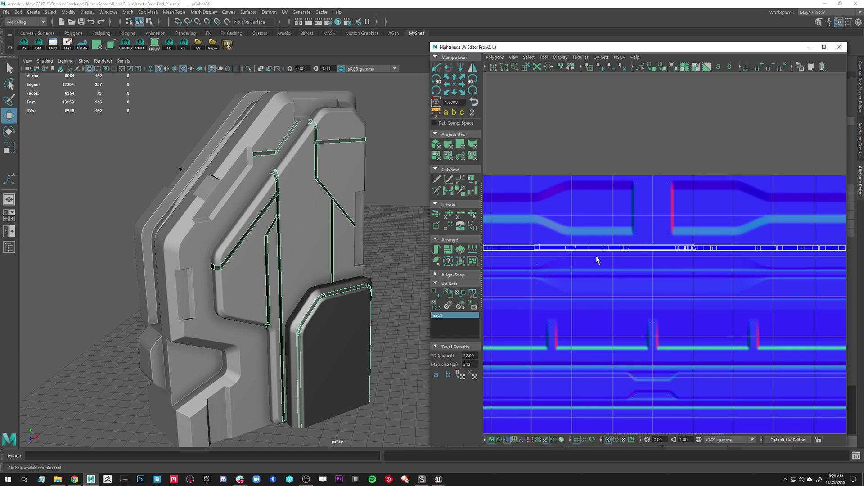
# Step: Examine the panel-line strips' UV layout against the trim texture once more and put the UV editor away
pyautogui.keyDown('alt'); pyautogui.moveTo(653, 264); pyautogui.dragTo(750, 273, button='middle'); pyautogui.keyUp('alt')
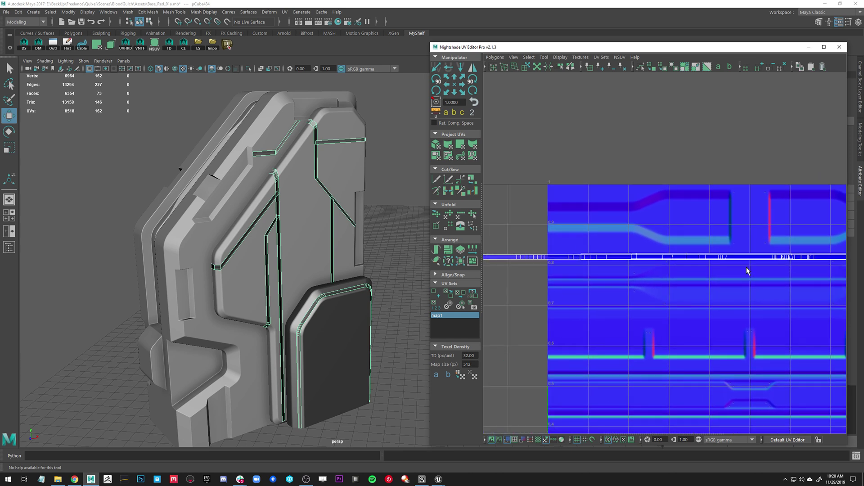
pyautogui.keyDown('alt'); pyautogui.moveTo(750, 274); pyautogui.dragTo(702, 271, button='right'); pyautogui.keyUp('alt')
pyautogui.keyDown('alt'); pyautogui.moveTo(228, 252); pyautogui.dragTo(213, 248, button='middle'); pyautogui.keyUp('alt')
pyautogui.keyDown('alt'); pyautogui.moveTo(213, 247); pyautogui.dragTo(225, 225); pyautogui.keyUp('alt')
pyautogui.keyDown('alt'); pyautogui.moveTo(225, 225); pyautogui.dragTo(222, 187, button='right'); pyautogui.keyUp('alt')
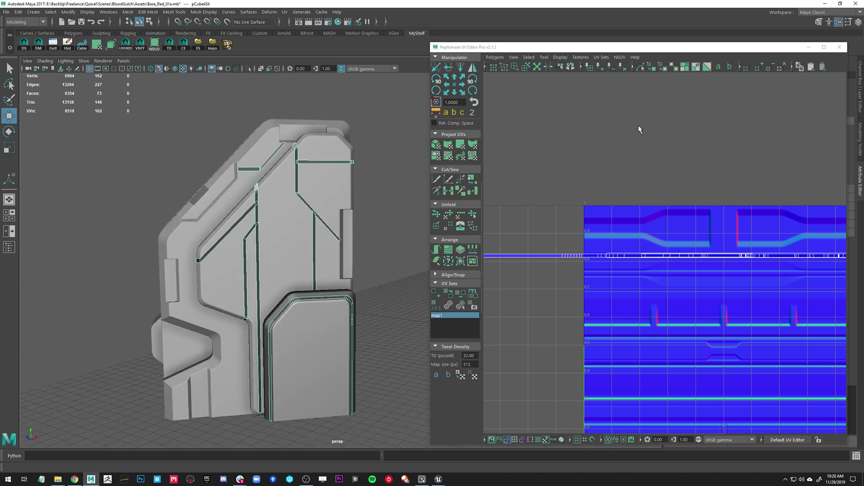
pyautogui.moveTo(729, 51); pyautogui.dragTo(562, 39)
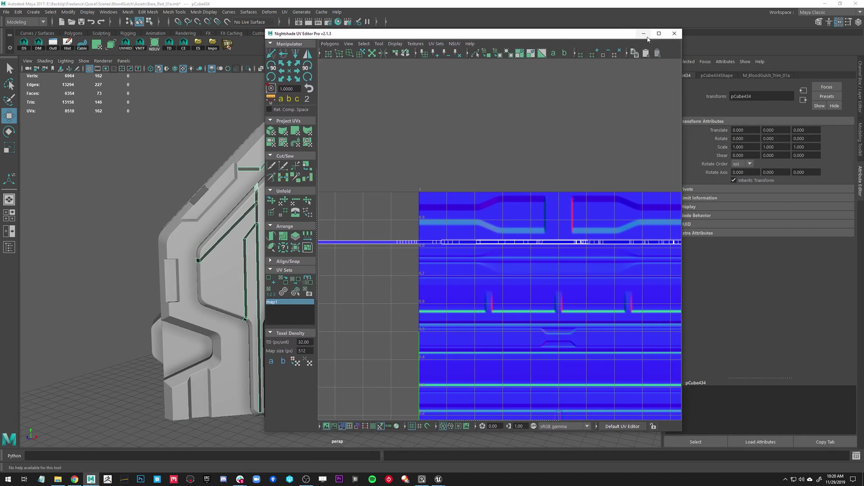
pyautogui.click(642, 35)
# Step: Make the raised side panel mesh the live surface
pyautogui.click(299, 221)
pyautogui.keyDown('alt'); pyautogui.moveTo(414, 155); pyautogui.dragTo(436, 229, button='right'); pyautogui.keyUp('alt')
pyautogui.keyDown('alt'); pyautogui.moveTo(437, 229); pyautogui.dragTo(490, 259); pyautogui.keyUp('alt')
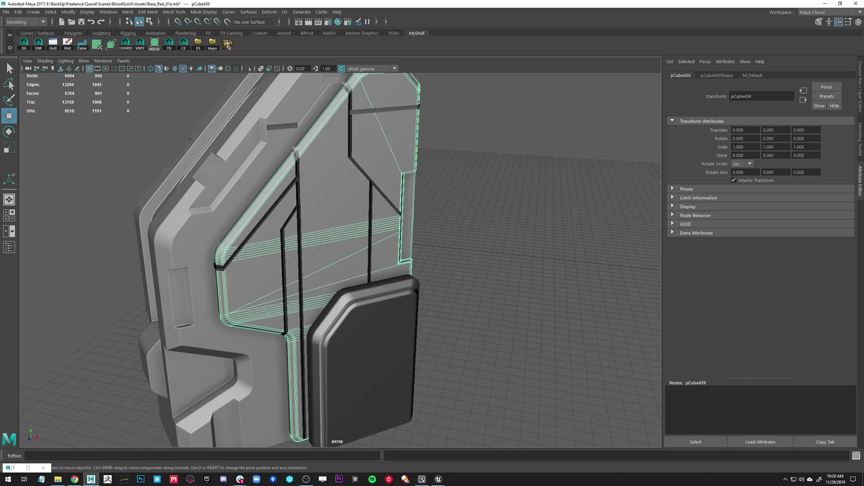
pyautogui.click(227, 22)
pyautogui.keyDown('alt'); pyautogui.moveTo(404, 186); pyautogui.dragTo(396, 201, button='middle'); pyautogui.keyUp('alt')
pyautogui.keyDown('alt'); pyautogui.moveTo(296, 231); pyautogui.dragTo(319, 227); pyautogui.keyUp('alt')
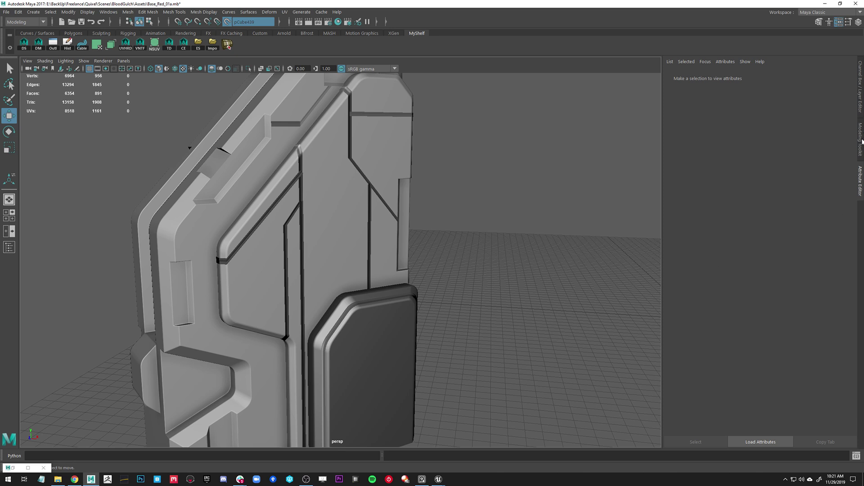
# Step: Use Quad Draw to place a narrow upright quad on the live side panel, between the two vertical panel lines
pyautogui.click(859, 153)
pyautogui.keyDown('alt'); pyautogui.moveTo(515, 285); pyautogui.dragTo(498, 244, button='middle'); pyautogui.keyUp('alt')
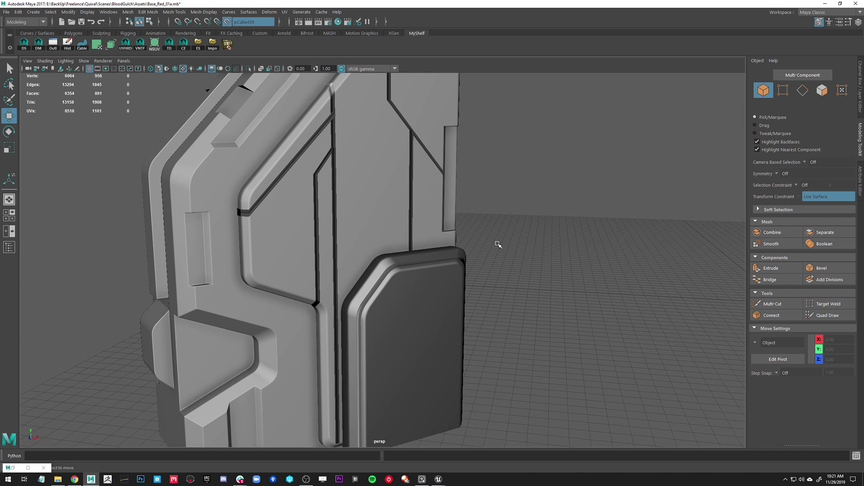
pyautogui.keyDown('alt'); pyautogui.moveTo(498, 243); pyautogui.dragTo(471, 243); pyautogui.keyUp('alt')
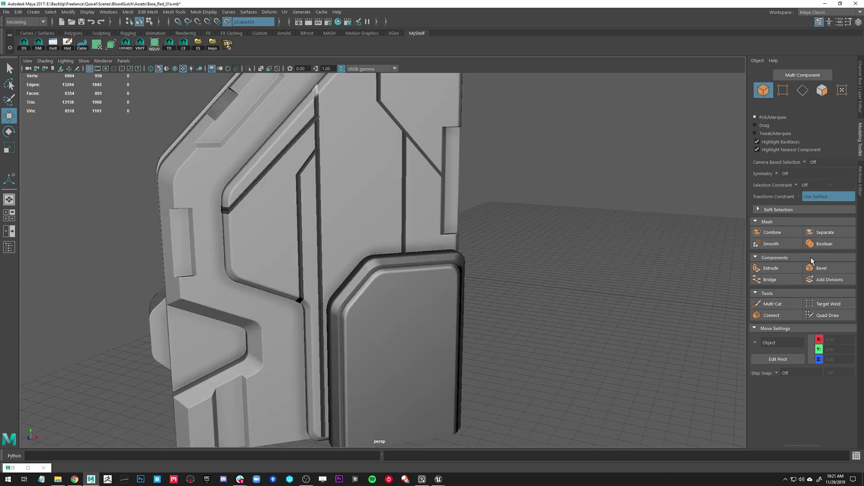
pyautogui.click(830, 317)
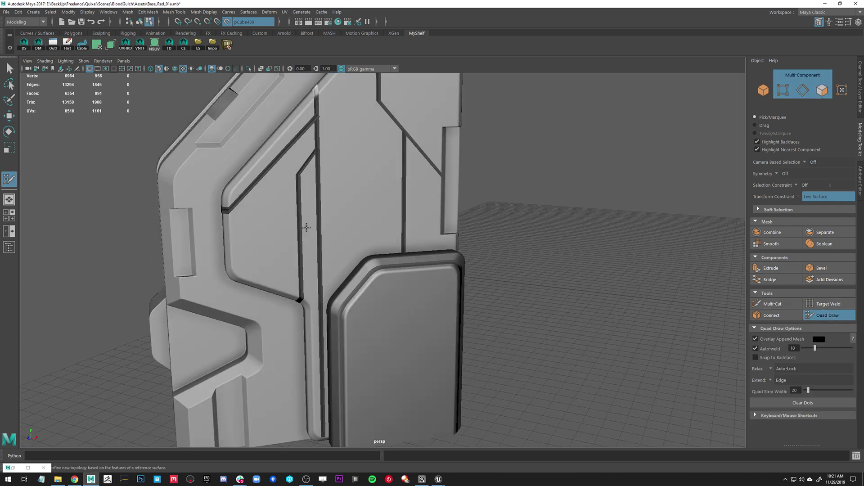
pyautogui.click(341, 151)
pyautogui.click(351, 117)
pyautogui.click(353, 151)
pyautogui.keyDown('shift'); pyautogui.click(347, 121); pyautogui.keyUp('shift')
pyautogui.keyDown('ctrl'); pyautogui.keyDown('shift'); pyautogui.click(349, 133); pyautogui.keyUp('shift'); pyautogui.keyUp('ctrl')
pyautogui.keyDown('shift'); pyautogui.click(349, 135); pyautogui.keyUp('shift')
pyautogui.keyDown('shift'); pyautogui.click(350, 136); pyautogui.keyUp('shift')
# Step: Extend the quad downward into a strip of three quads and straighten its lowest corner
pyautogui.click(353, 186)
pyautogui.click(342, 188)
pyautogui.keyDown('shift'); pyautogui.click(347, 171); pyautogui.keyUp('shift')
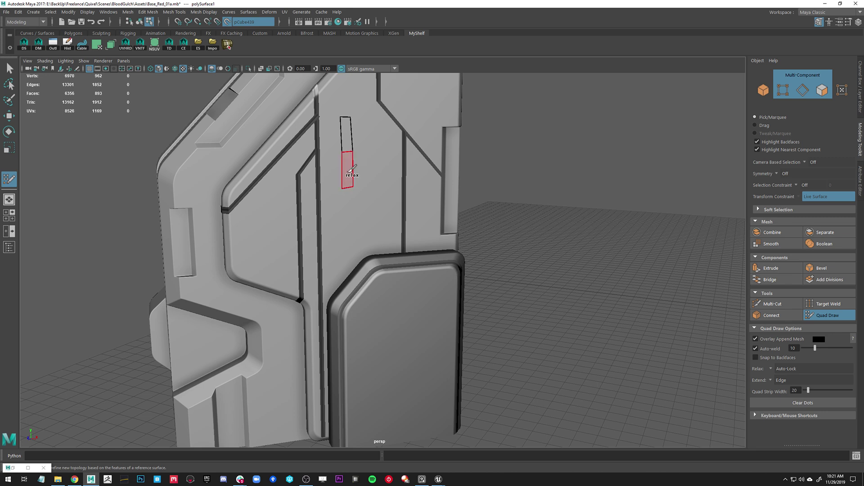
pyautogui.click(352, 211)
pyautogui.click(341, 234)
pyautogui.keyDown('shift'); pyautogui.click(347, 211); pyautogui.keyUp('shift')
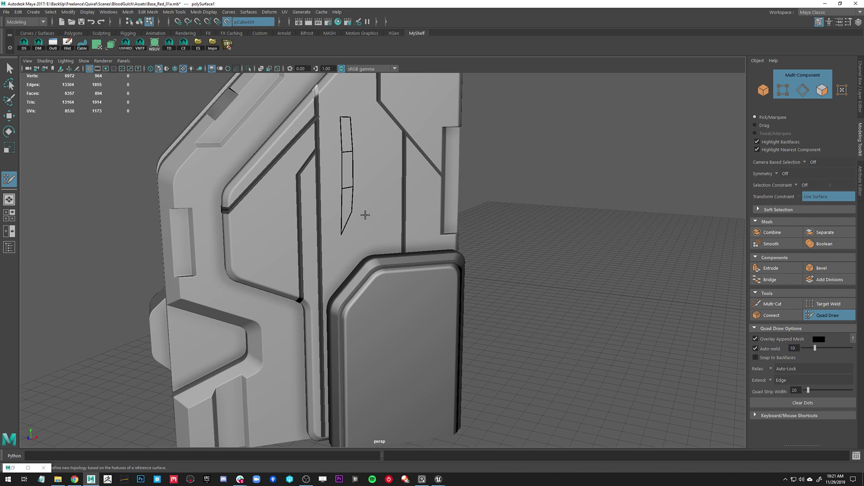
pyautogui.moveTo(341, 233); pyautogui.dragTo(352, 230)
pyautogui.keyDown('alt'); pyautogui.moveTo(424, 188); pyautogui.dragTo(436, 207); pyautogui.keyUp('alt')
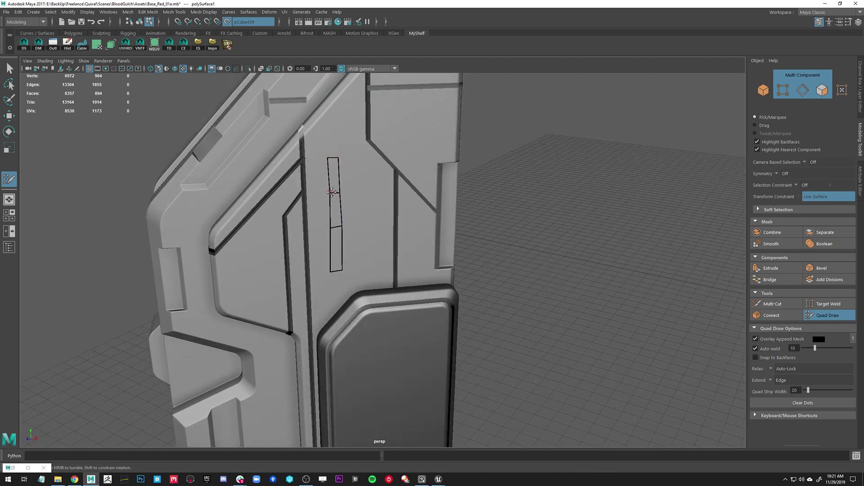
# Step: Leave Quad Draw and delete the drawn quad strip
pyautogui.keyDown('ctrl'); pyautogui.click(331, 194); pyautogui.keyUp('ctrl')
pyautogui.keyDown('ctrl'); pyautogui.click(333, 226); pyautogui.keyUp('ctrl')
pyautogui.keyDown('alt'); pyautogui.moveTo(389, 224); pyautogui.dragTo(487, 228); pyautogui.keyUp('alt')
pyautogui.keyDown('alt'); pyautogui.moveTo(486, 228); pyautogui.dragTo(405, 213, button='right'); pyautogui.keyUp('alt')
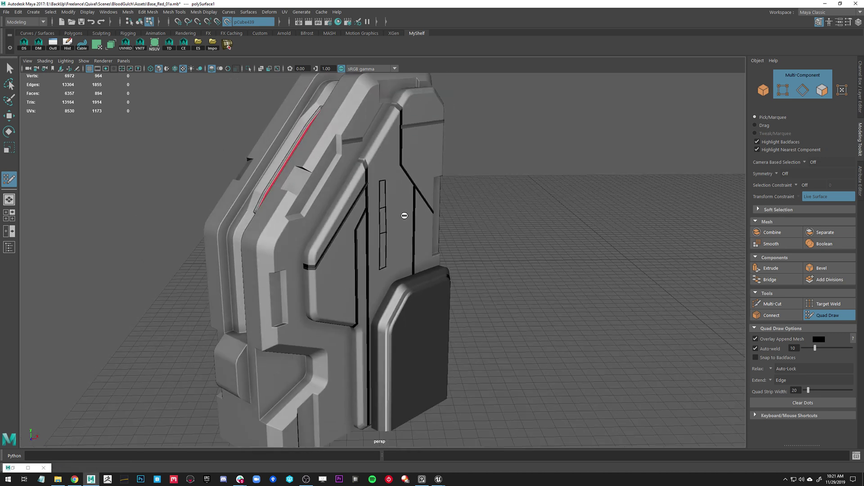
pyautogui.press('w')
pyautogui.moveTo(493, 191); pyautogui.dragTo(612, 133, button='right')
pyautogui.keyDown('alt'); pyautogui.moveTo(578, 184); pyautogui.dragTo(497, 195); pyautogui.keyUp('alt')
pyautogui.press('Delete')
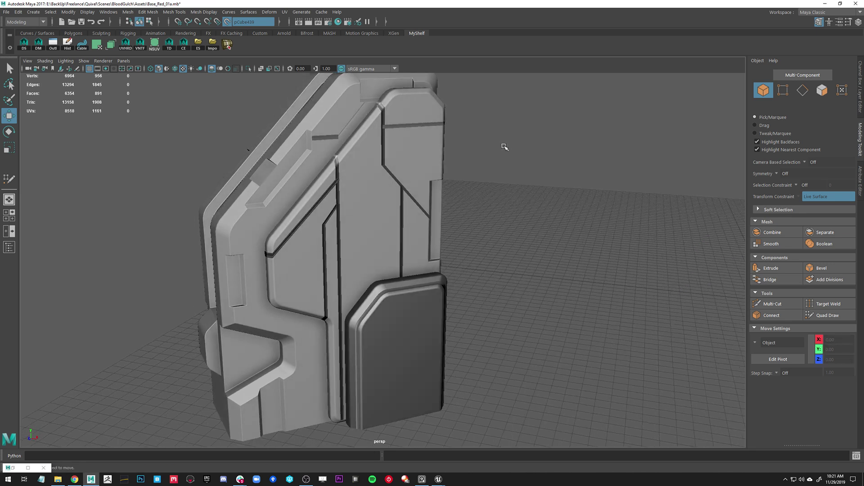
# Step: Enable Interactive Creation and draw a polygon cube on the live side panel
pyautogui.keyDown('shift'); pyautogui.moveTo(502, 146); pyautogui.dragTo(516, 250, button='right'); pyautogui.keyUp('shift')
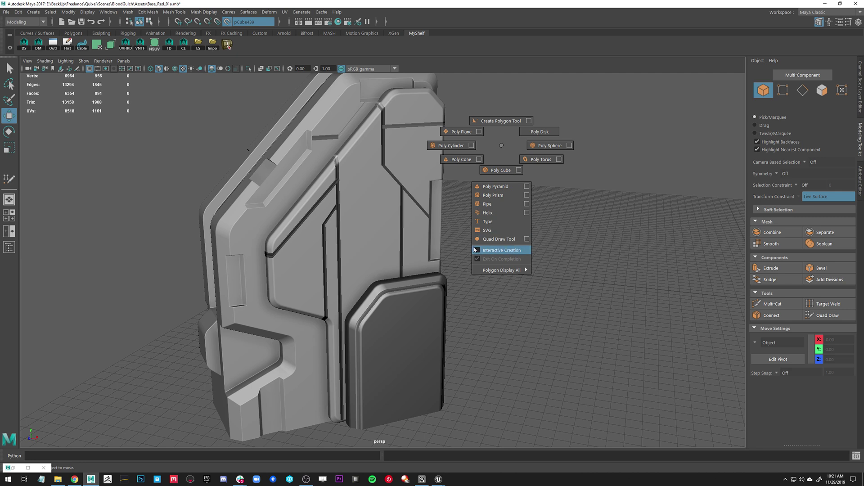
pyautogui.keyDown('shift'); pyautogui.moveTo(483, 250); pyautogui.dragTo(487, 251, button='right'); pyautogui.keyUp('shift')
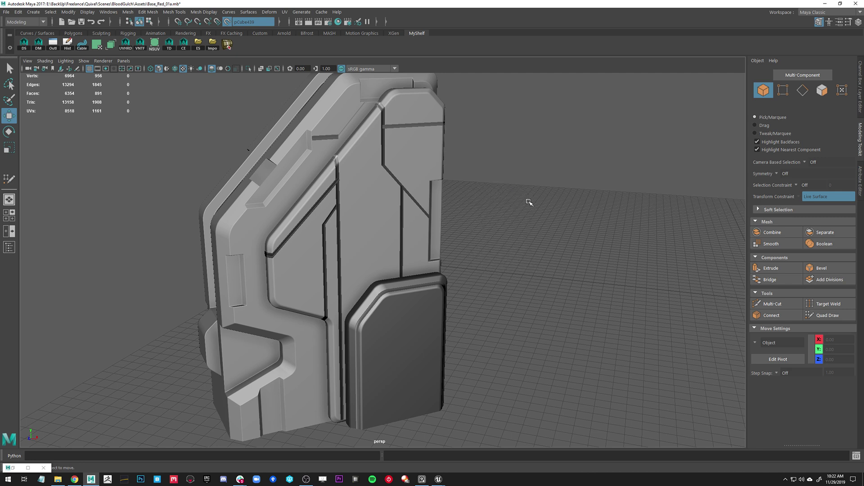
pyautogui.keyDown('shift'); pyautogui.moveTo(501, 158); pyautogui.dragTo(501, 183, button='right'); pyautogui.keyUp('shift')
pyautogui.moveTo(353, 188)
pyautogui.mouseDown()
pyautogui.moveTo(388, 250)
pyautogui.moveTo(389, 237)
pyautogui.mouseUp()
pyautogui.press('w')
pyautogui.keyDown('alt'); pyautogui.moveTo(500, 223); pyautogui.dragTo(543, 205); pyautogui.keyUp('alt')
# Step: Delete all the cube's faces except the one lying on the side panel
pyautogui.moveTo(548, 169); pyautogui.dragTo(549, 179, button='right')
pyautogui.doubleClick(401, 213)
pyautogui.click(389, 210)
pyautogui.keyDown('alt'); pyautogui.moveTo(391, 211); pyautogui.dragTo(440, 271); pyautogui.keyUp('alt')
pyautogui.moveTo(503, 258); pyautogui.dragTo(457, 158)
pyautogui.press('Delete')
pyautogui.moveTo(487, 181); pyautogui.dragTo(576, 123, button='right')
# Step: Slide the remaining face's vertices over the live surface into a tall, narrow strip, and delete it
pyautogui.keyDown('alt'); pyautogui.moveTo(555, 145); pyautogui.dragTo(476, 187); pyautogui.keyUp('alt')
pyautogui.moveTo(534, 164); pyautogui.dragTo(485, 166, button='right')
pyautogui.click(346, 170)
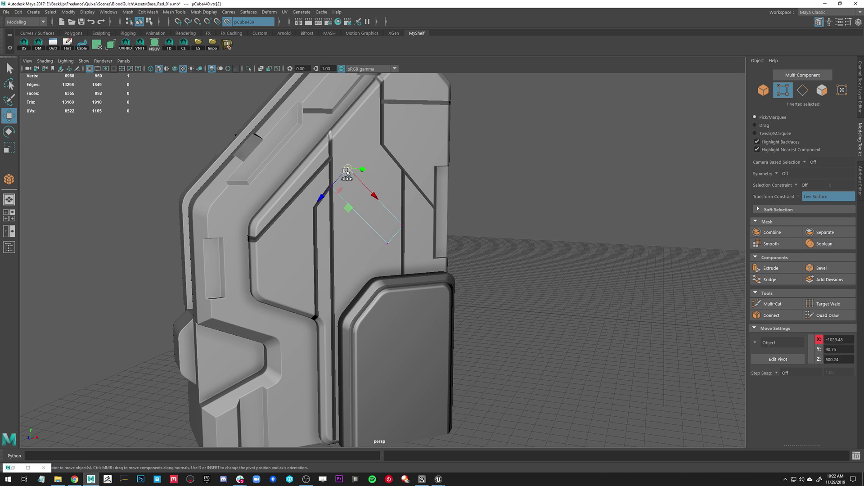
pyautogui.moveTo(348, 207); pyautogui.dragTo(374, 169)
pyautogui.click(332, 186)
pyautogui.moveTo(403, 253); pyautogui.dragTo(424, 194, button='middle')
pyautogui.moveTo(419, 215); pyautogui.dragTo(376, 258)
pyautogui.moveTo(441, 263); pyautogui.dragTo(413, 269, button='middle')
pyautogui.press('F8')
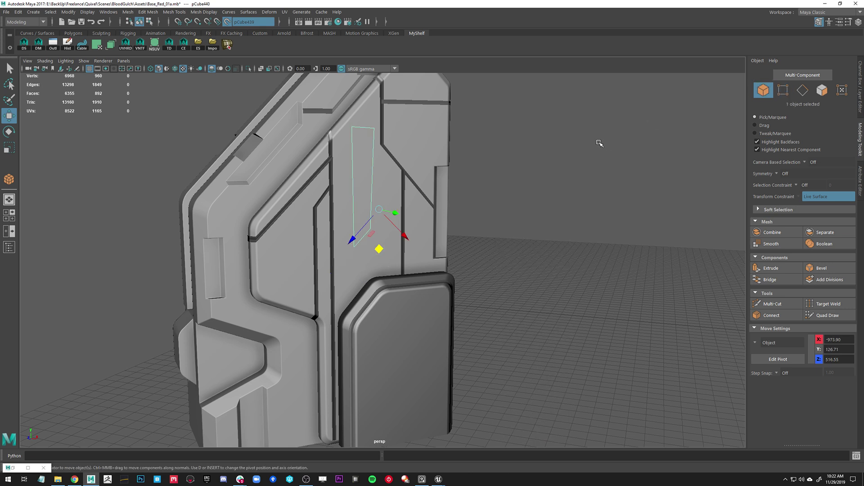
pyautogui.keyDown('alt'); pyautogui.moveTo(562, 152); pyautogui.dragTo(567, 154); pyautogui.keyUp('alt')
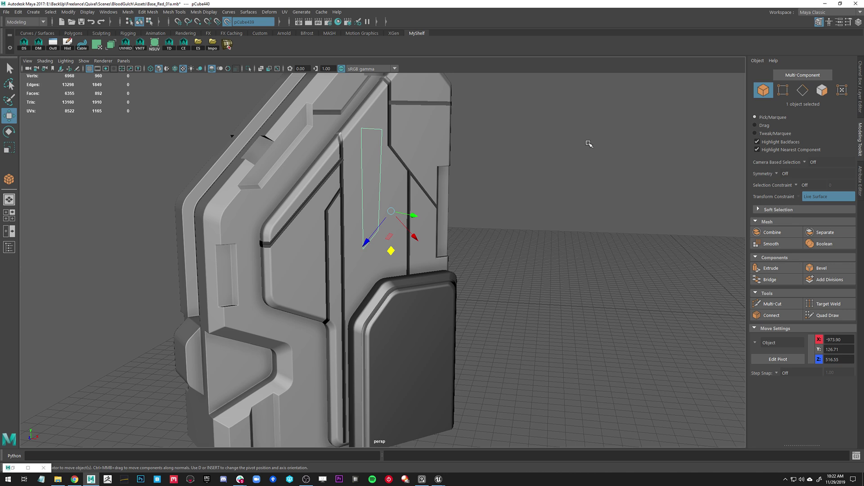
pyautogui.press('Delete')
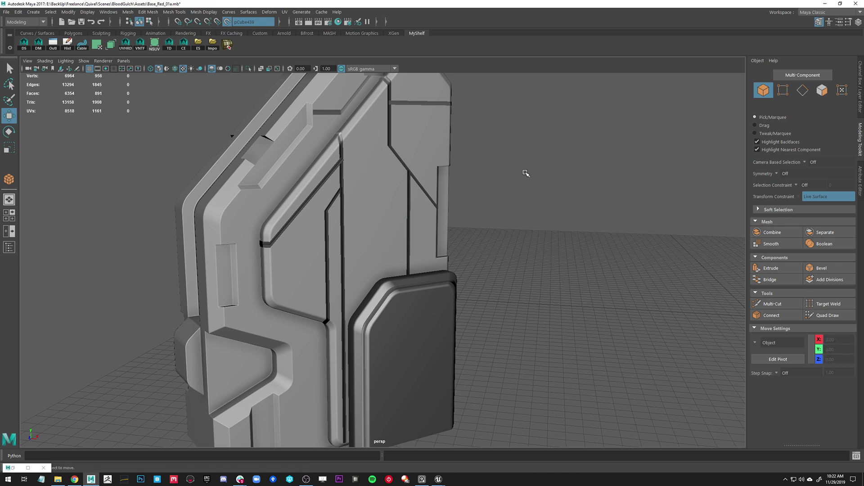
pyautogui.moveTo(525, 179)
pyautogui.keyDown('alt'); pyautogui.mouseDown()
pyautogui.moveTo(534, 199)
pyautogui.moveTo(542, 185)
pyautogui.moveTo(523, 176)
pyautogui.mouseUp(); pyautogui.keyUp('alt')
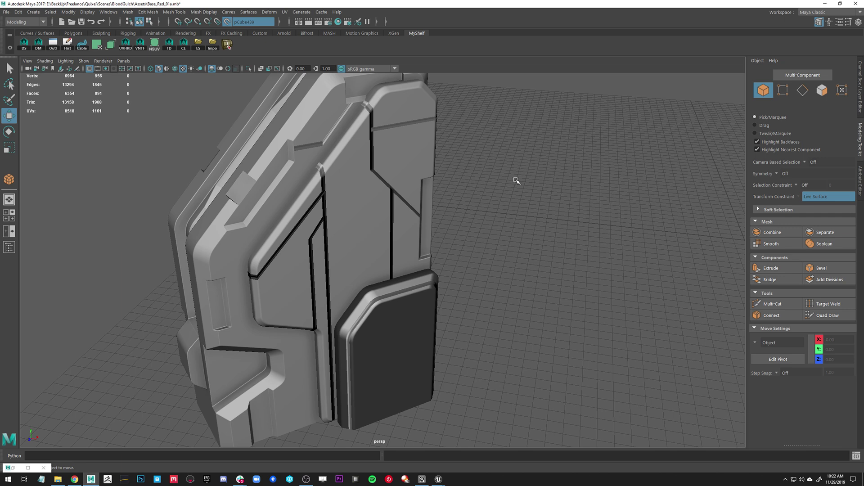
# Step: Test sliding a newly created small polygon cylinder over the live side panel, and delete it
pyautogui.keyDown('shift'); pyautogui.moveTo(571, 136); pyautogui.dragTo(511, 146, button='right'); pyautogui.keyUp('shift')
pyautogui.moveTo(370, 193); pyautogui.dragTo(376, 188)
pyautogui.press('w')
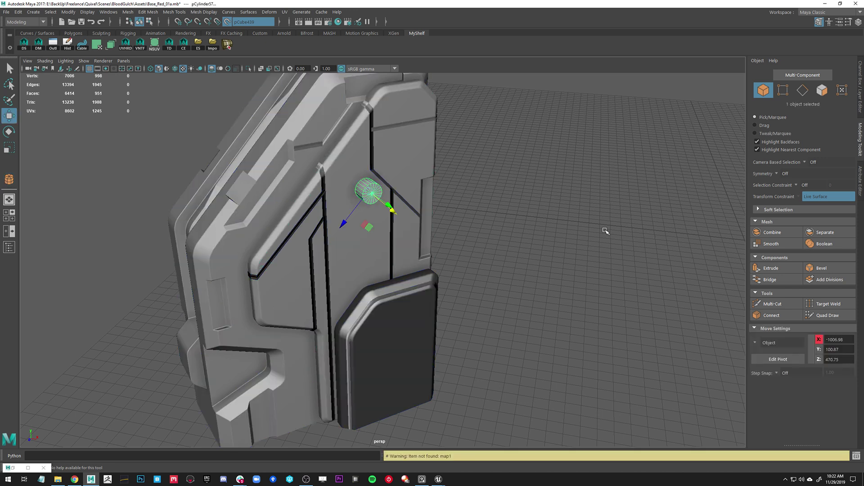
pyautogui.keyDown('alt'); pyautogui.moveTo(603, 231); pyautogui.dragTo(629, 231); pyautogui.keyUp('alt')
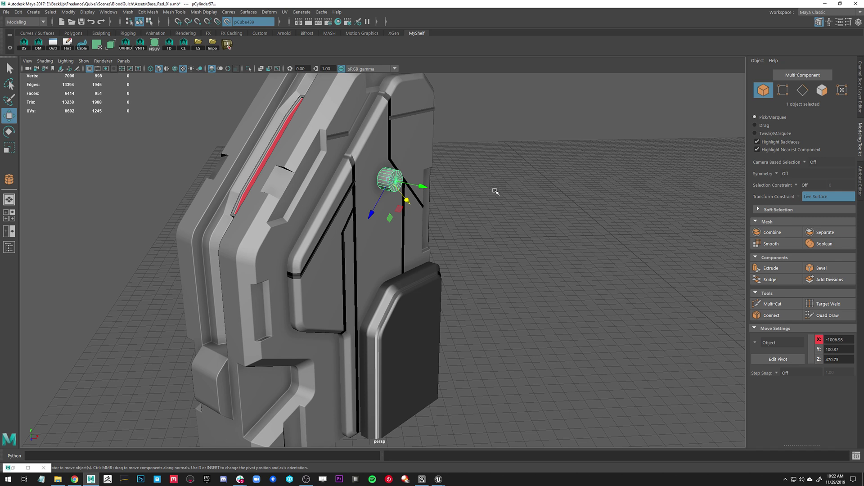
pyautogui.keyDown('alt'); pyautogui.moveTo(499, 196); pyautogui.dragTo(394, 213); pyautogui.keyUp('alt')
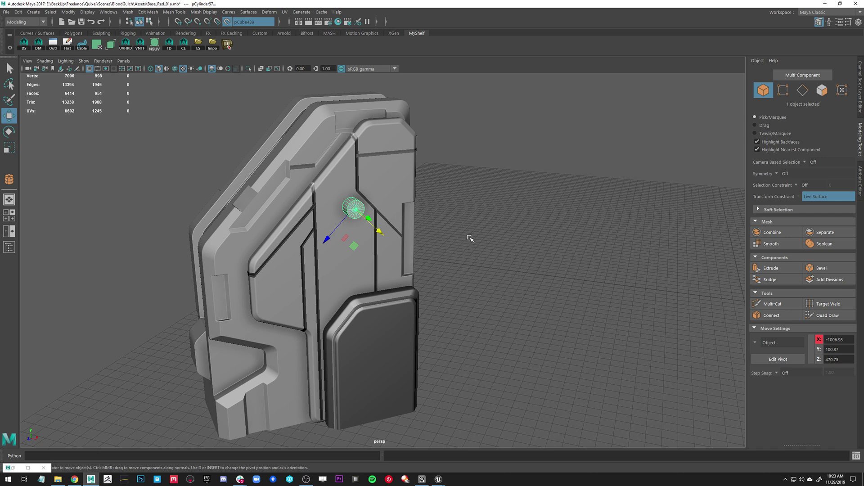
pyautogui.keyDown('alt'); pyautogui.moveTo(470, 234); pyautogui.dragTo(492, 236); pyautogui.keyUp('alt')
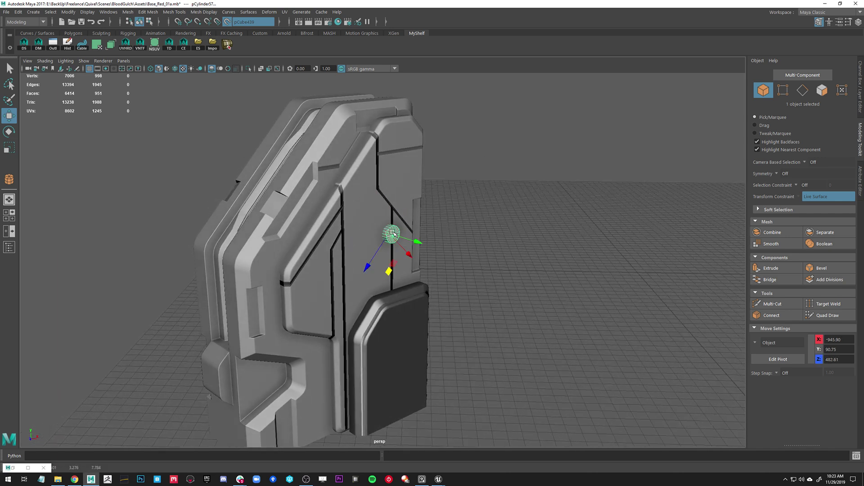
pyautogui.press('Delete')
pyautogui.moveTo(500, 249)
pyautogui.keyDown('alt'); pyautogui.mouseDown()
pyautogui.moveTo(490, 251)
pyautogui.moveTo(507, 258)
pyautogui.mouseUp(); pyautogui.keyUp('alt')
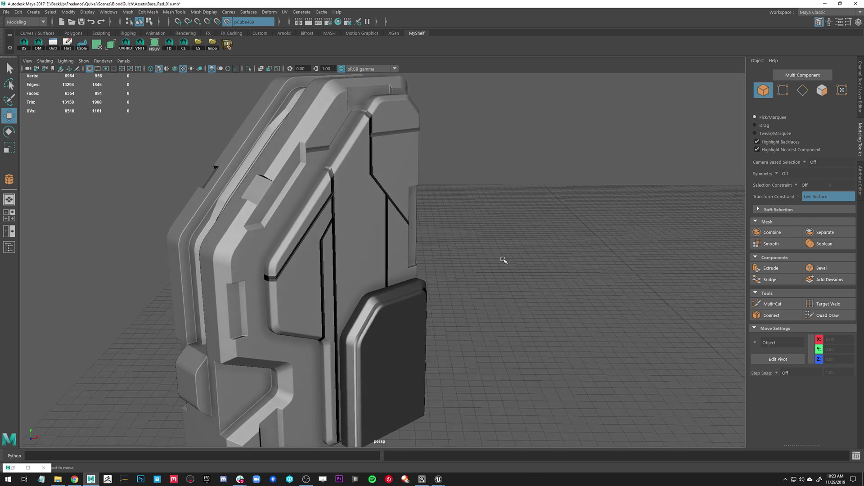
# Step: Examine the pillar's layered side and how the panel-line strips sit on it from several angles
pyautogui.keyDown('alt'); pyautogui.moveTo(348, 222); pyautogui.dragTo(396, 202); pyautogui.keyUp('alt')
pyautogui.scroll(3, 315, 220)
pyautogui.click(297, 204)
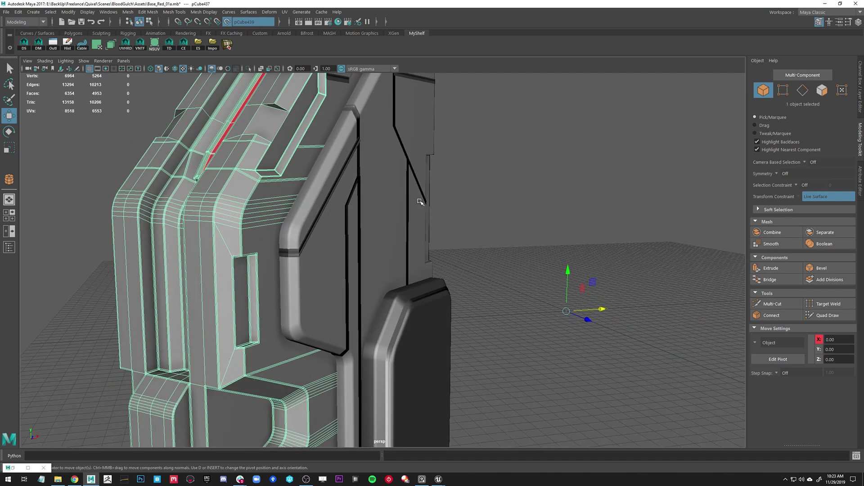
pyautogui.click(510, 180)
pyautogui.keyDown('alt'); pyautogui.moveTo(492, 181); pyautogui.dragTo(465, 270); pyautogui.keyUp('alt')
pyautogui.scroll(3, 379, 254)
pyautogui.keyDown('alt'); pyautogui.moveTo(379, 254); pyautogui.dragTo(338, 261); pyautogui.keyUp('alt')
pyautogui.scroll(-5, 293, 263)
pyautogui.keyDown('alt'); pyautogui.moveTo(250, 264); pyautogui.dragTo(323, 244); pyautogui.keyUp('alt')
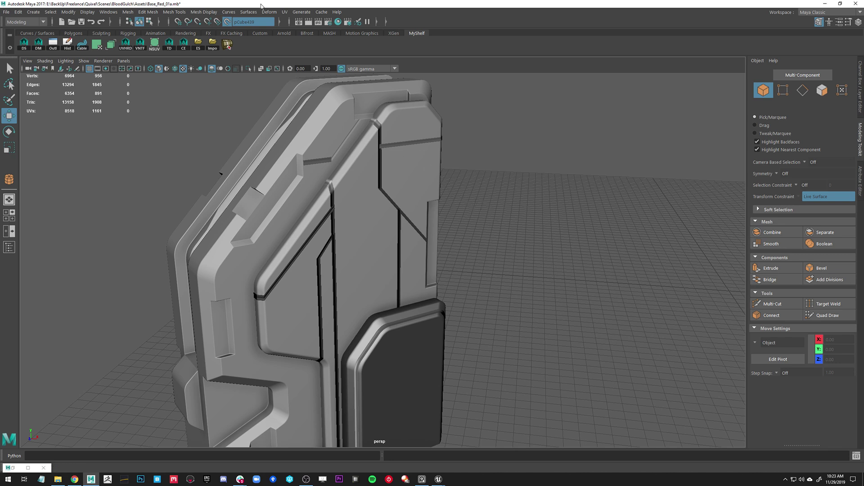
# Step: Turn off the live surface and select the panel-line strips mesh
pyautogui.click(227, 22)
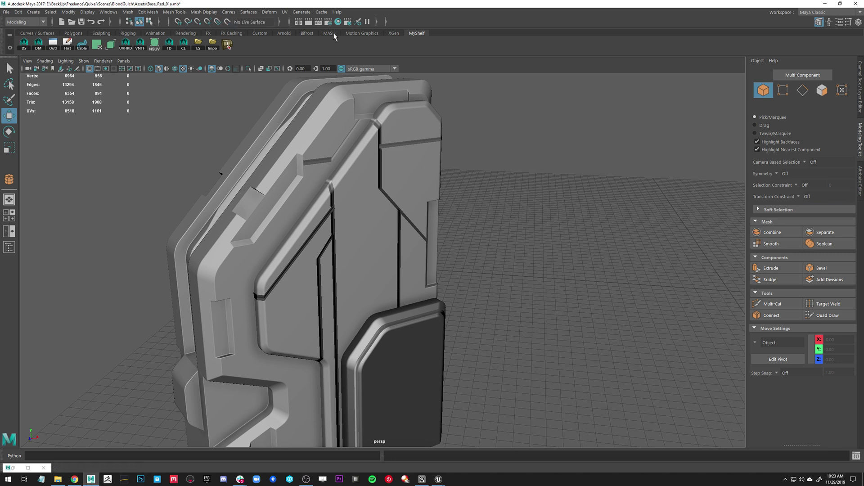
pyautogui.click(337, 239)
pyautogui.keyDown('alt'); pyautogui.moveTo(445, 221); pyautogui.dragTo(472, 212); pyautogui.keyUp('alt')
pyautogui.scroll(10, 472, 213)
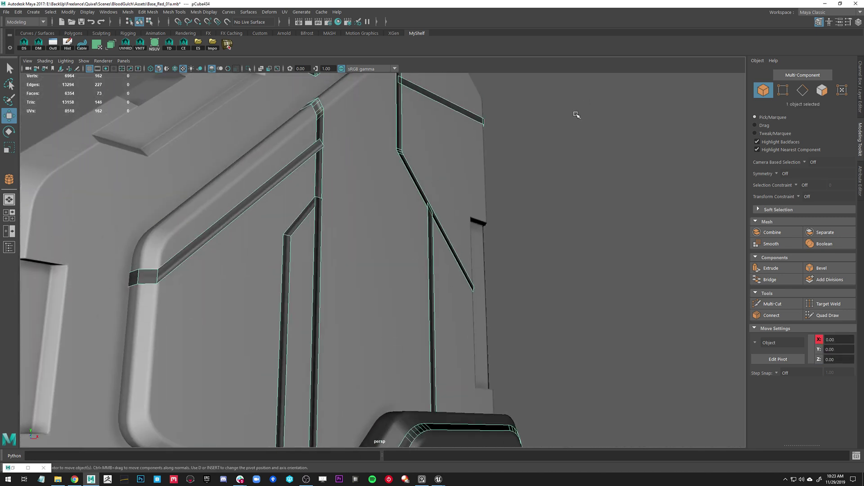
# Step: Select all faces of the panel-line strips and apply Transform Component to them
pyautogui.scroll(-8, 496, 139)
pyautogui.press('F11')
pyautogui.scroll(-8, 397, 207)
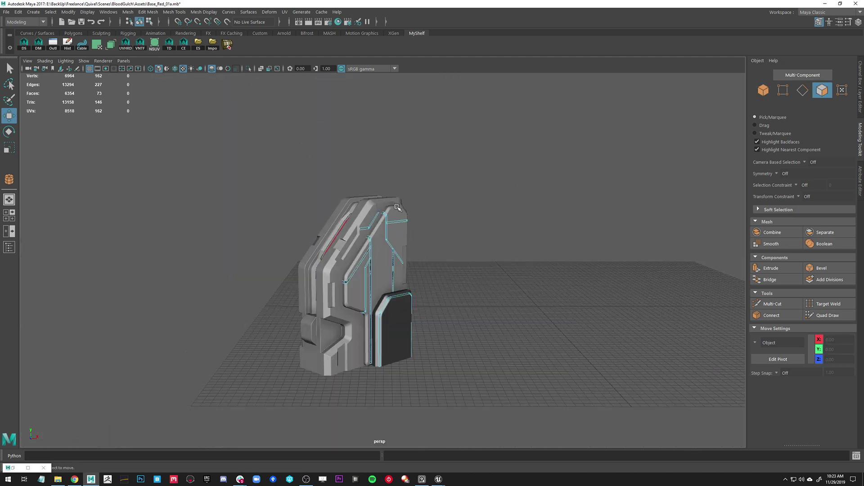
pyautogui.moveTo(317, 168); pyautogui.dragTo(521, 387)
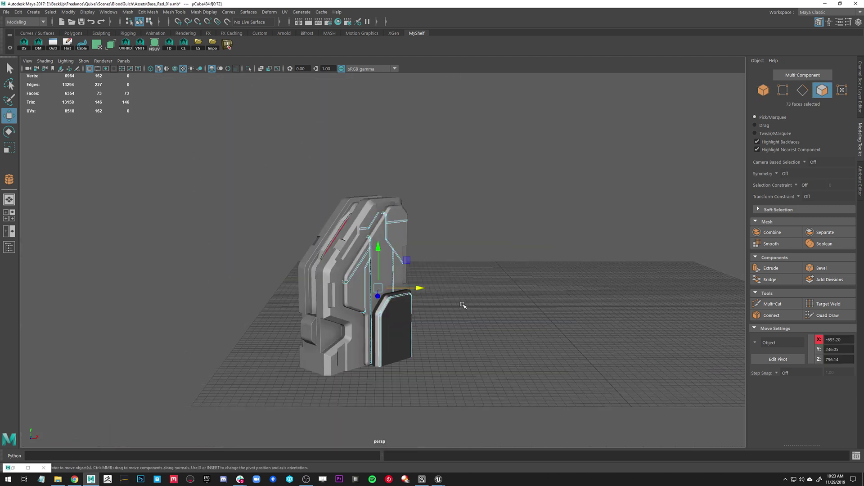
pyautogui.press('f')
pyautogui.scroll(3, 470, 304)
pyautogui.keyDown('shift'); pyautogui.rightClick(546, 166); pyautogui.keyUp('shift')
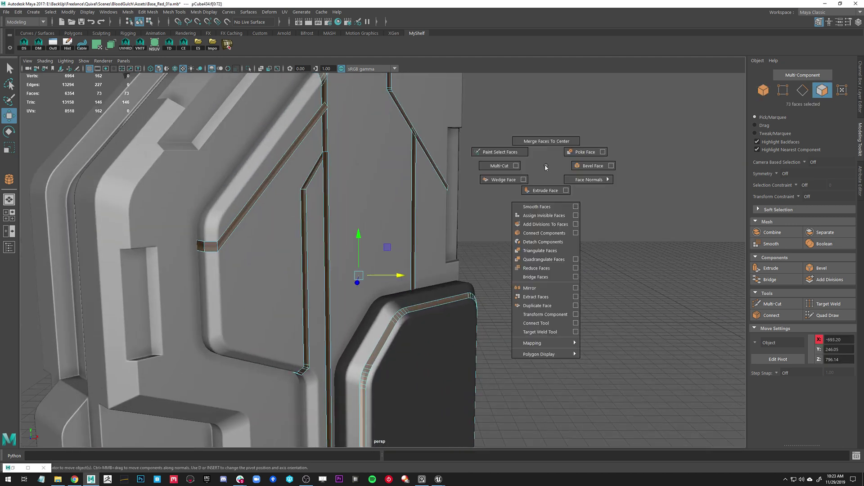
pyautogui.click(559, 315)
pyautogui.keyDown('alt'); pyautogui.moveTo(482, 306); pyautogui.dragTo(530, 317); pyautogui.keyUp('alt')
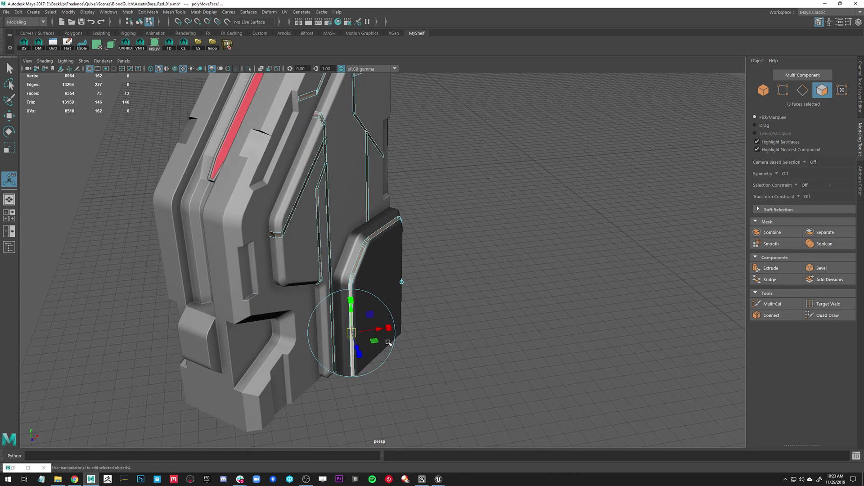
# Step: Try offsetting the panel-line strip faces from the side panel along their local normals, and undo the offset
pyautogui.moveTo(359, 353); pyautogui.dragTo(443, 260)
pyautogui.keyDown('alt'); pyautogui.moveTo(443, 260); pyautogui.dragTo(463, 371, button='right'); pyautogui.keyUp('alt')
pyautogui.keyDown('alt'); pyautogui.moveTo(463, 371); pyautogui.dragTo(338, 263); pyautogui.keyUp('alt')
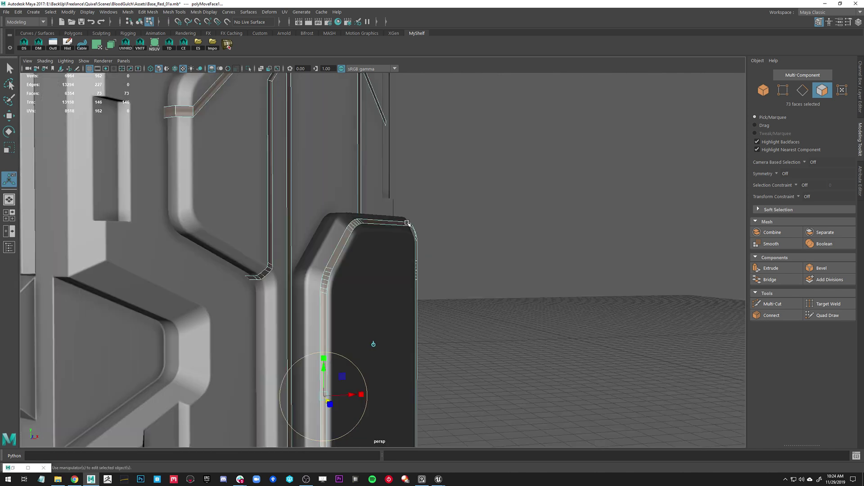
pyautogui.keyDown('alt'); pyautogui.moveTo(407, 223); pyautogui.dragTo(369, 225); pyautogui.keyUp('alt')
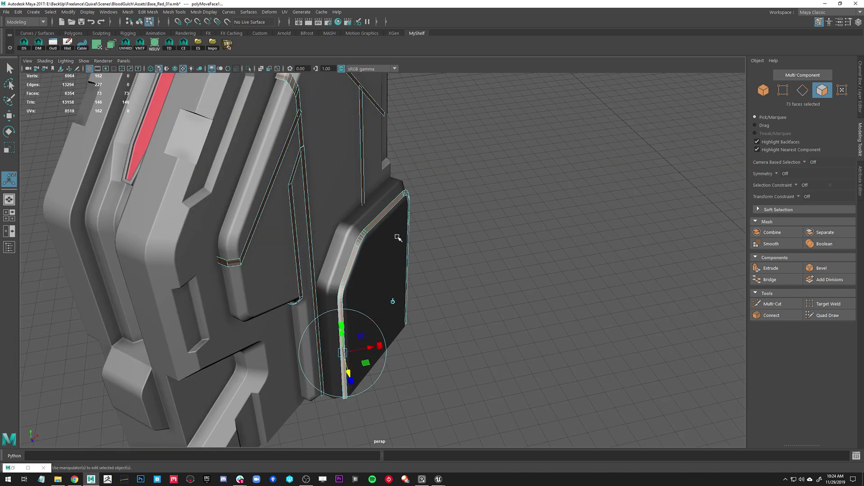
pyautogui.press('w')
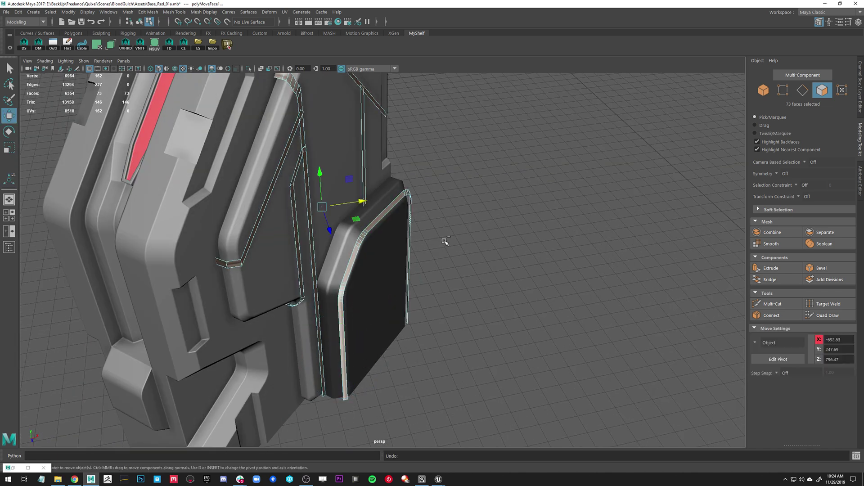
# Step: Apply Transform Component to the strip faces again, offset them from the panel along their normals, and clear the selection
pyautogui.click(148, 12)
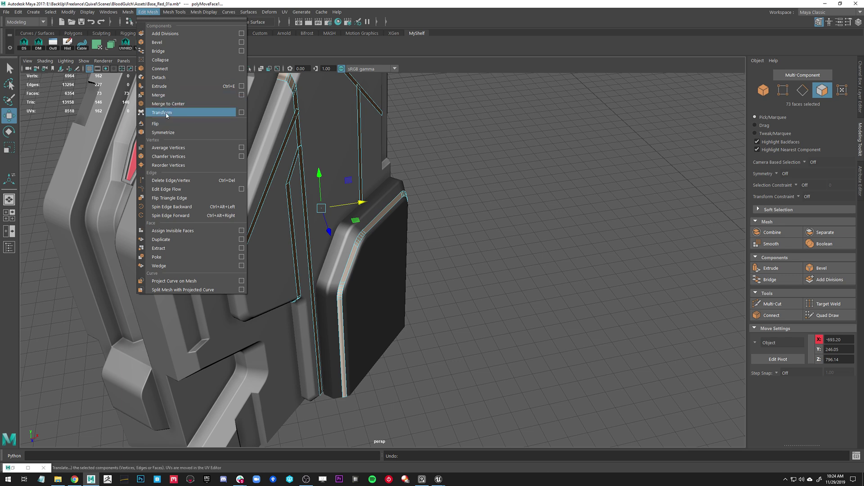
pyautogui.click(187, 112)
pyautogui.moveTo(377, 352); pyautogui.dragTo(434, 259)
pyautogui.press('w')
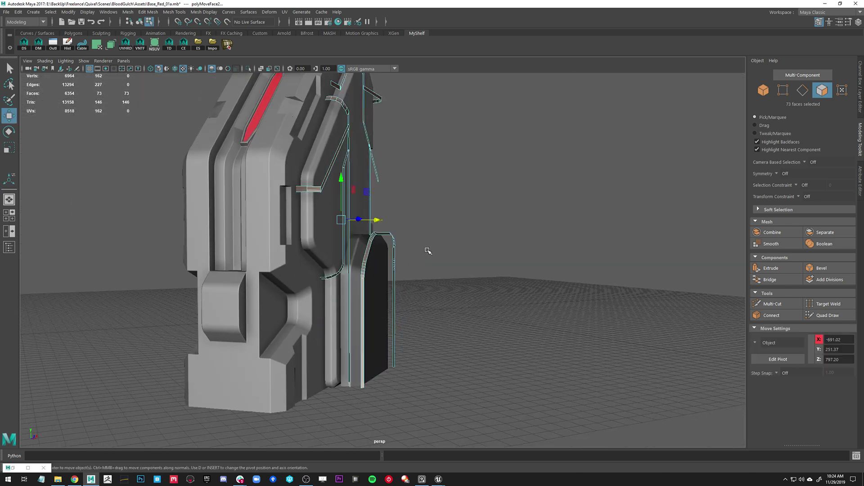
pyautogui.keyDown('alt'); pyautogui.moveTo(591, 96); pyautogui.dragTo(418, 216); pyautogui.keyUp('alt')
pyautogui.click(477, 210)
pyautogui.keyDown('alt'); pyautogui.moveTo(472, 198); pyautogui.dragTo(346, 253); pyautogui.keyUp('alt')
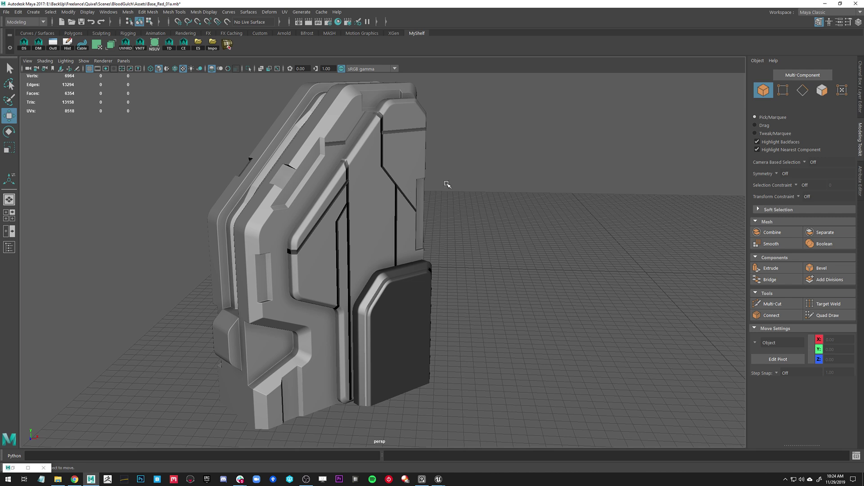
# Step: Select all pieces of the pillar to view their wireframes, and clear the selection
pyautogui.keyDown('alt'); pyautogui.moveTo(454, 193); pyautogui.dragTo(304, 195); pyautogui.keyUp('alt')
pyautogui.keyDown('alt'); pyautogui.moveTo(317, 251); pyautogui.dragTo(273, 254); pyautogui.keyUp('alt')
pyautogui.keyDown('alt'); pyautogui.moveTo(273, 253); pyautogui.dragTo(301, 233, button='middle'); pyautogui.keyUp('alt')
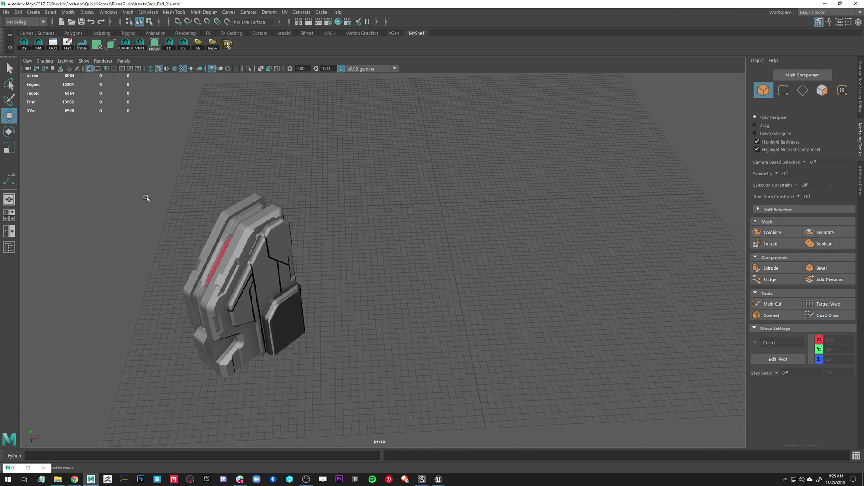
pyautogui.moveTo(130, 153); pyautogui.dragTo(400, 435)
pyautogui.keyDown('alt'); pyautogui.moveTo(453, 257); pyautogui.dragTo(395, 285, button='middle'); pyautogui.keyUp('alt')
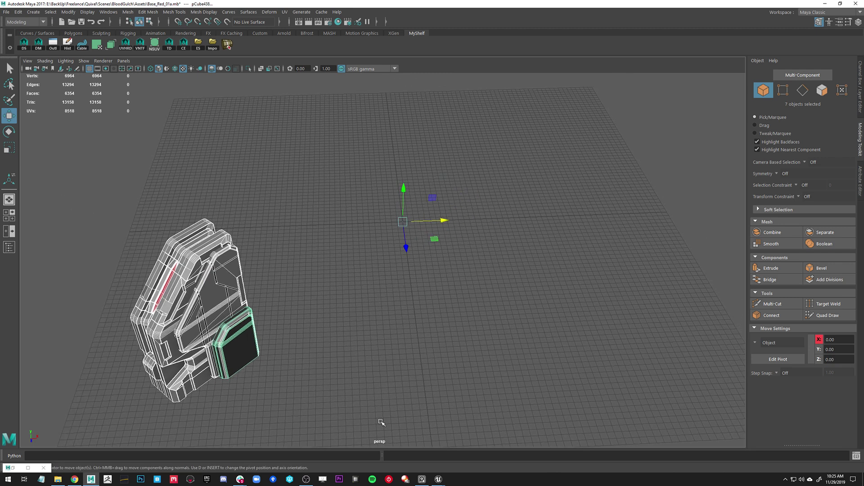
pyautogui.click(351, 256)
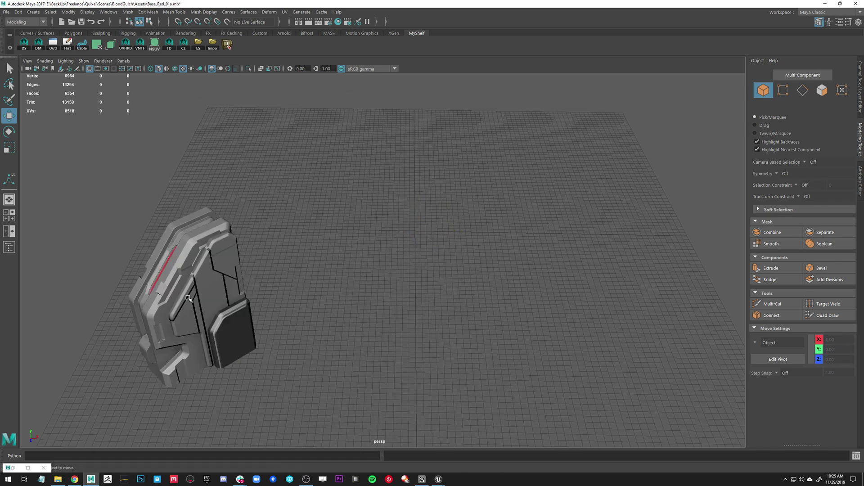
# Step: Examine the panel-line strips on the pillar's side close up and from a distance, briefly selecting the strips mesh
pyautogui.moveTo(379, 178); pyautogui.dragTo(460, 257)
pyautogui.scroll(10, 210, 262)
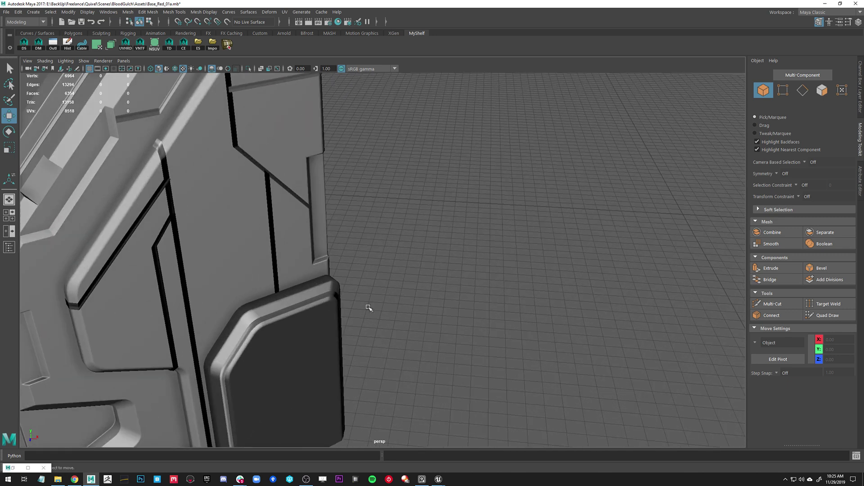
pyautogui.keyDown('alt'); pyautogui.moveTo(368, 304); pyautogui.dragTo(477, 338, button='middle'); pyautogui.keyUp('alt')
pyautogui.click(297, 203)
pyautogui.keyDown('alt'); pyautogui.moveTo(450, 252); pyautogui.dragTo(426, 217); pyautogui.keyUp('alt')
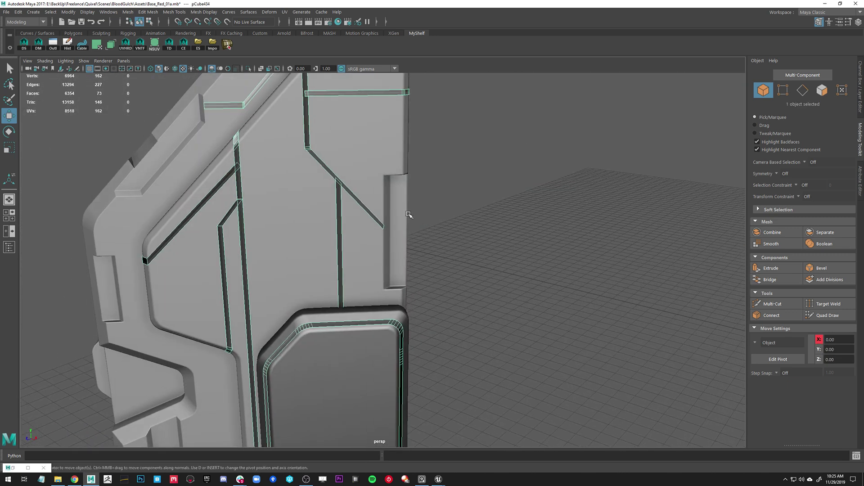
pyautogui.scroll(-5, 426, 217)
pyautogui.keyDown('alt'); pyautogui.moveTo(425, 217); pyautogui.dragTo(158, 225, button='middle'); pyautogui.keyUp('alt')
pyautogui.keyDown('alt'); pyautogui.moveTo(158, 225); pyautogui.dragTo(278, 220); pyautogui.keyUp('alt')
pyautogui.scroll(-3, 278, 220)
pyautogui.moveTo(450, 217); pyautogui.dragTo(576, 305)
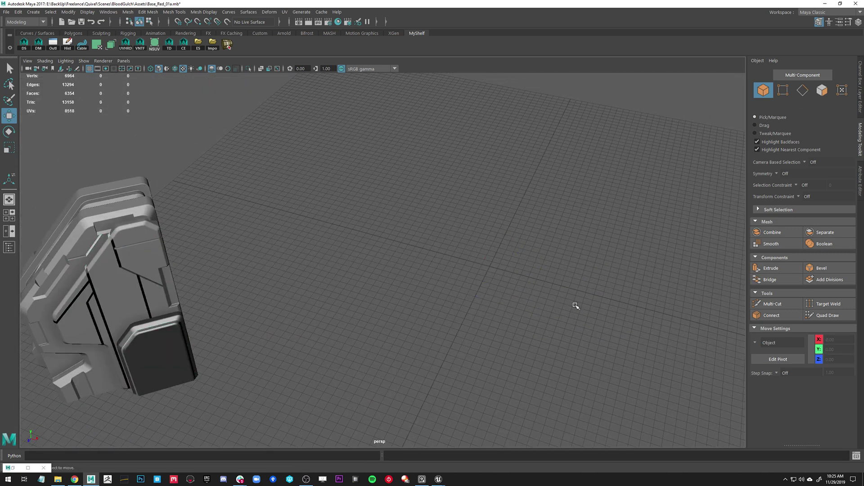
pyautogui.keyDown('alt'); pyautogui.moveTo(247, 315); pyautogui.dragTo(345, 285); pyautogui.keyUp('alt')
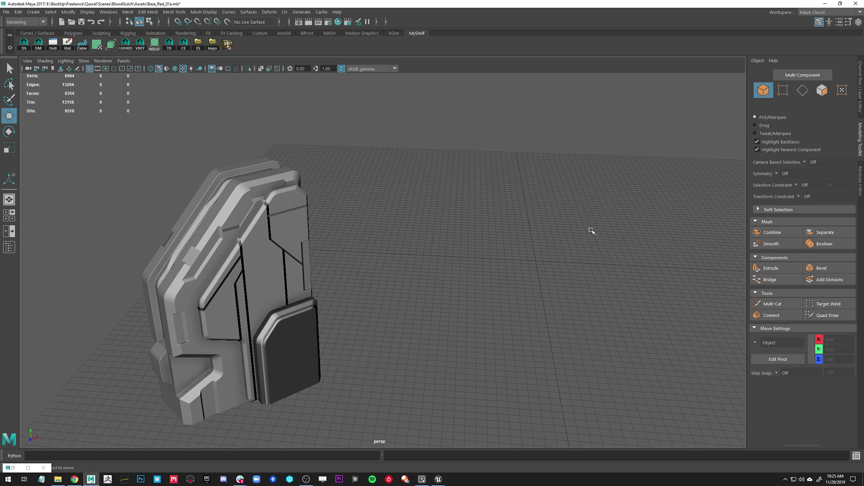
pyautogui.keyDown('alt'); pyautogui.moveTo(411, 293); pyautogui.dragTo(391, 238); pyautogui.keyUp('alt')
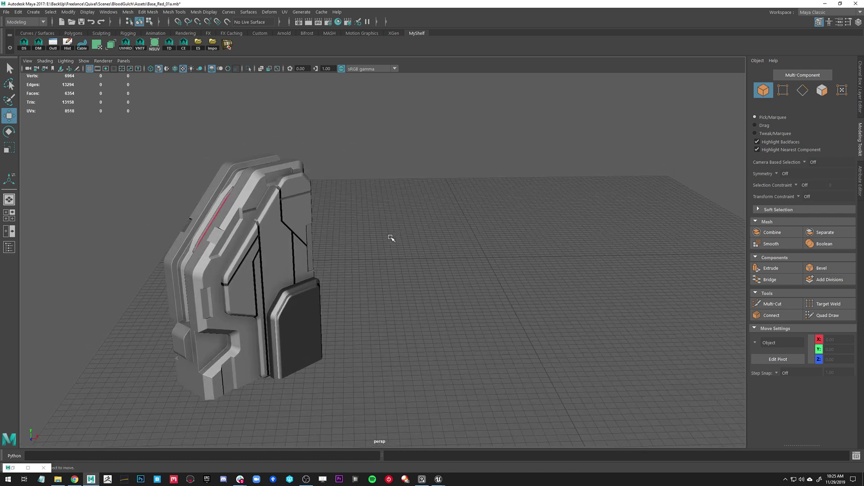
pyautogui.keyDown('alt'); pyautogui.moveTo(393, 231); pyautogui.dragTo(418, 291, button='right'); pyautogui.keyUp('alt')
pyautogui.keyDown('alt'); pyautogui.moveTo(419, 291); pyautogui.dragTo(445, 281); pyautogui.keyUp('alt')
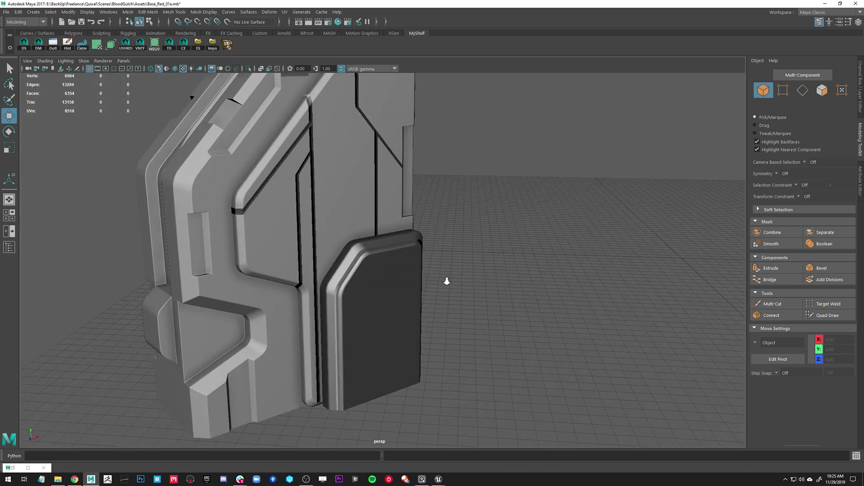
pyautogui.keyDown('alt'); pyautogui.moveTo(446, 282); pyautogui.dragTo(424, 259, button='right'); pyautogui.keyUp('alt')
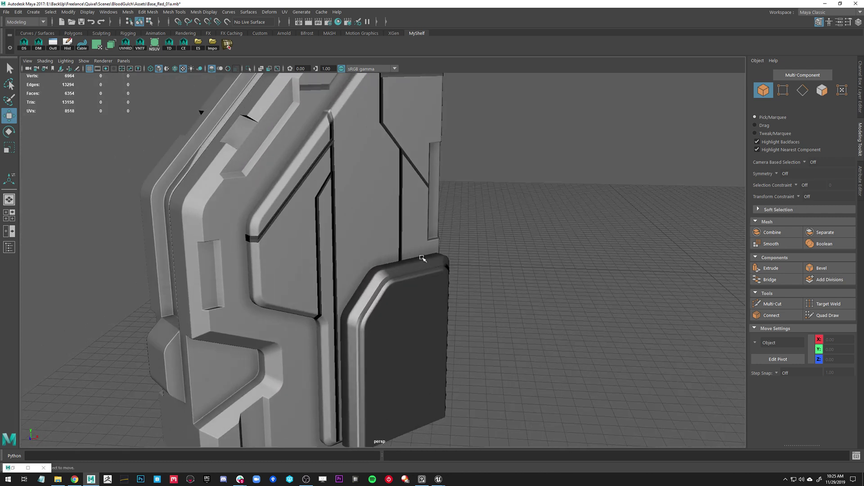
# Step: Select the large side panel beneath the strips and isolate it in the viewport
pyautogui.click(332, 156)
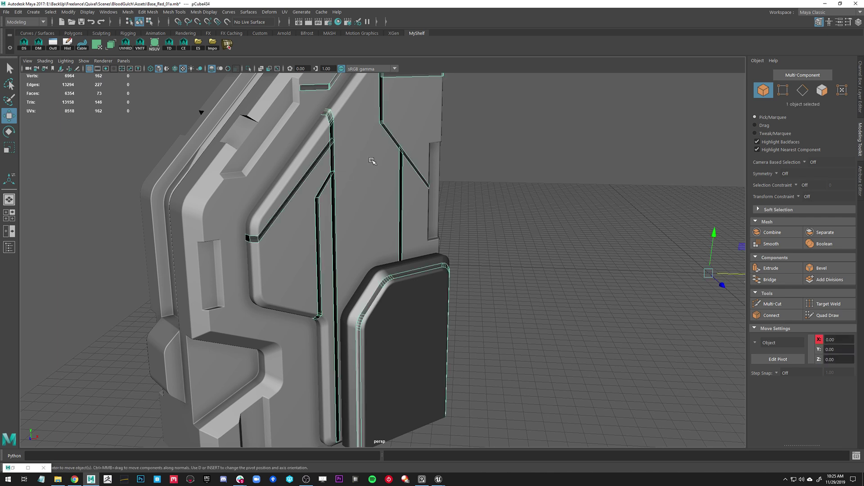
pyautogui.click(394, 171)
pyautogui.keyDown('alt'); pyautogui.moveTo(492, 140); pyautogui.dragTo(494, 182); pyautogui.keyUp('alt')
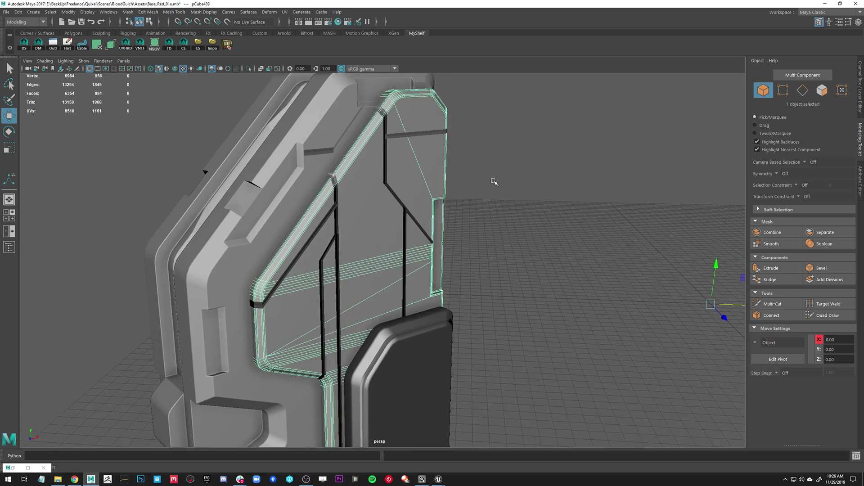
pyautogui.keyDown('alt'); pyautogui.moveTo(494, 181); pyautogui.dragTo(477, 180, button='right'); pyautogui.keyUp('alt')
pyautogui.keyDown('alt'); pyautogui.moveTo(477, 180); pyautogui.dragTo(424, 183); pyautogui.keyUp('alt')
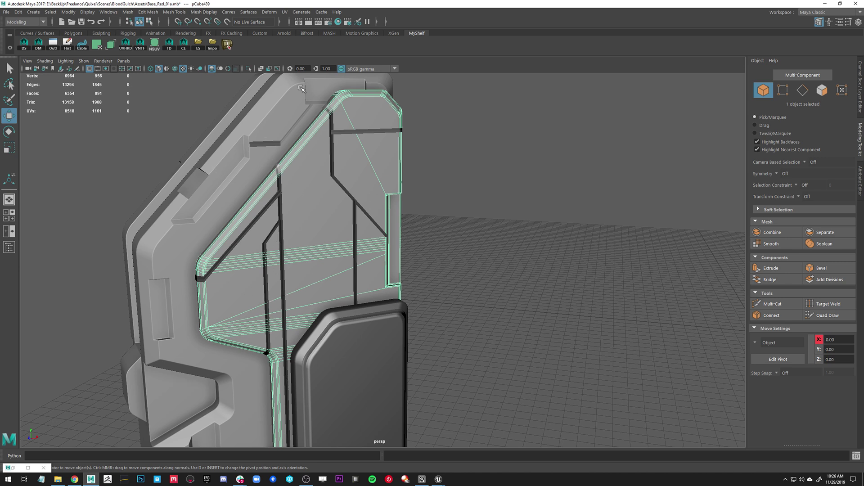
pyautogui.click(248, 70)
pyautogui.keyDown('alt'); pyautogui.moveTo(274, 202); pyautogui.dragTo(370, 271); pyautogui.keyUp('alt')
pyautogui.keyDown('alt'); pyautogui.moveTo(369, 271); pyautogui.dragTo(374, 217, button='middle'); pyautogui.keyUp('alt')
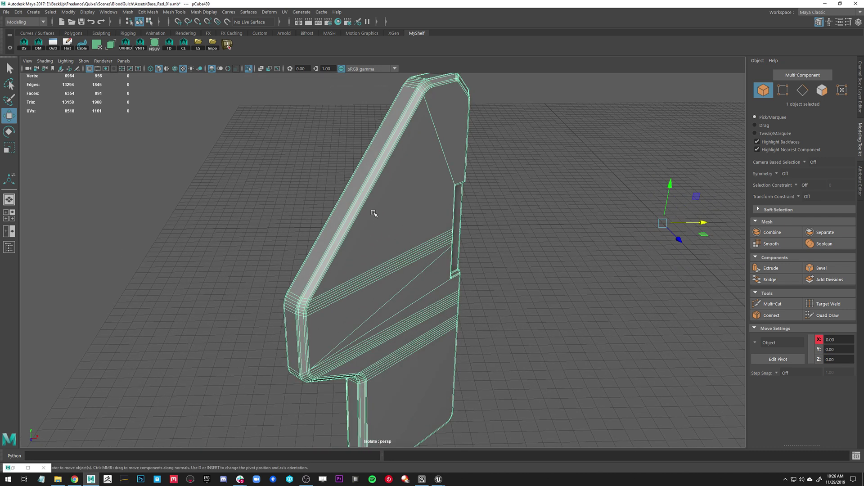
# Step: With Multi-Cut, cut a line from the panel's slanted outer edge across the bevel and straight down the flat face
pyautogui.keyDown('shift'); pyautogui.moveTo(371, 205); pyautogui.dragTo(309, 207, button='right'); pyautogui.keyUp('shift')
pyautogui.keyDown('alt'); pyautogui.moveTo(388, 250); pyautogui.dragTo(355, 235); pyautogui.keyUp('alt')
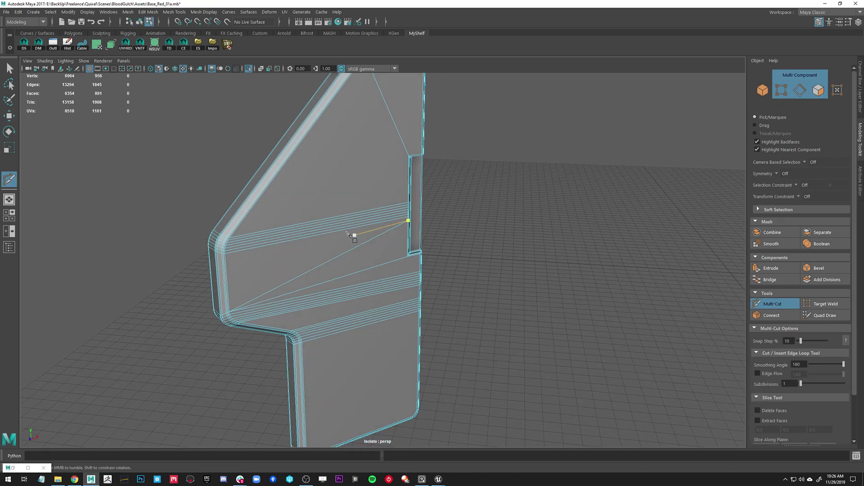
pyautogui.click(258, 170)
pyautogui.scroll(5, 270, 171)
pyautogui.keyDown('alt'); pyautogui.moveTo(303, 175); pyautogui.dragTo(369, 248, button='middle'); pyautogui.keyUp('alt')
pyautogui.scroll(-4, 256, 208)
pyautogui.keyDown('alt'); pyautogui.moveTo(257, 208); pyautogui.dragTo(292, 206); pyautogui.keyUp('alt')
pyautogui.keyDown('alt'); pyautogui.moveTo(293, 206); pyautogui.dragTo(323, 227, button='right'); pyautogui.keyUp('alt')
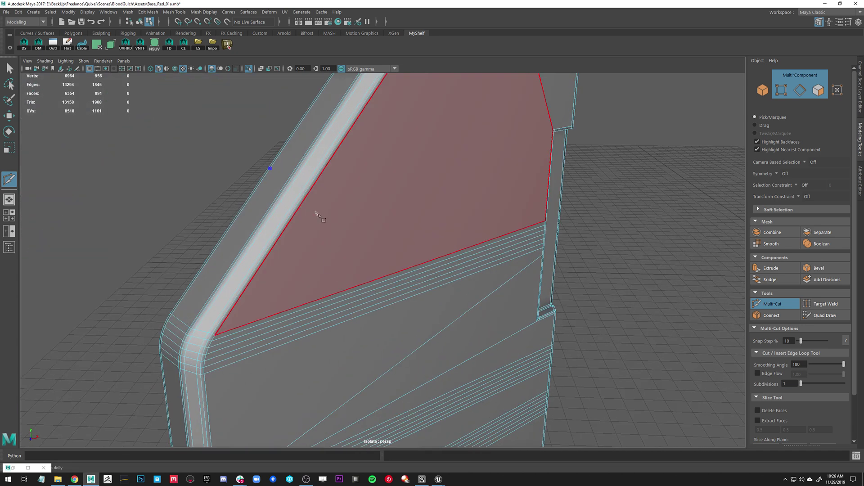
pyautogui.click(293, 174)
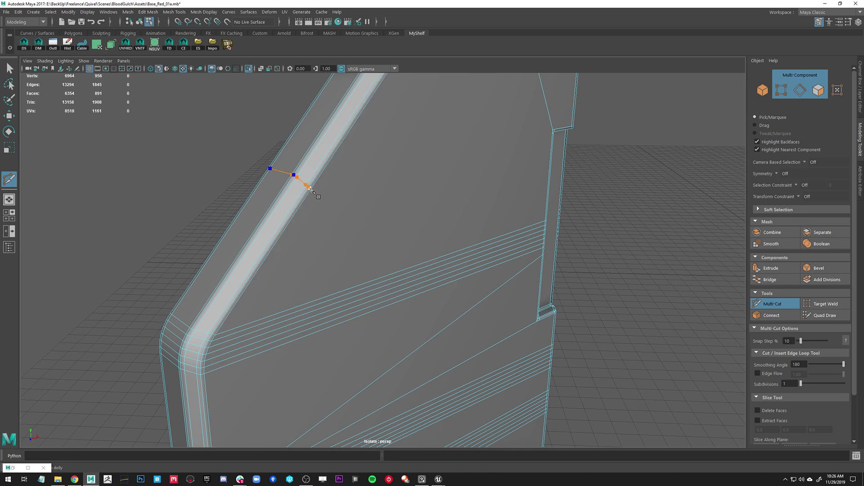
pyautogui.moveTo(326, 292); pyautogui.dragTo(310, 295)
pyautogui.keyDown('alt'); pyautogui.moveTo(376, 292); pyautogui.dragTo(258, 244); pyautogui.keyUp('alt')
pyautogui.press('w')
# Step: Select the whole new cut line, using Contiguous Edges across the bevel and adding the vertical edge on the face
pyautogui.keyDown('alt'); pyautogui.moveTo(234, 189); pyautogui.dragTo(295, 241, button='middle'); pyautogui.keyUp('alt')
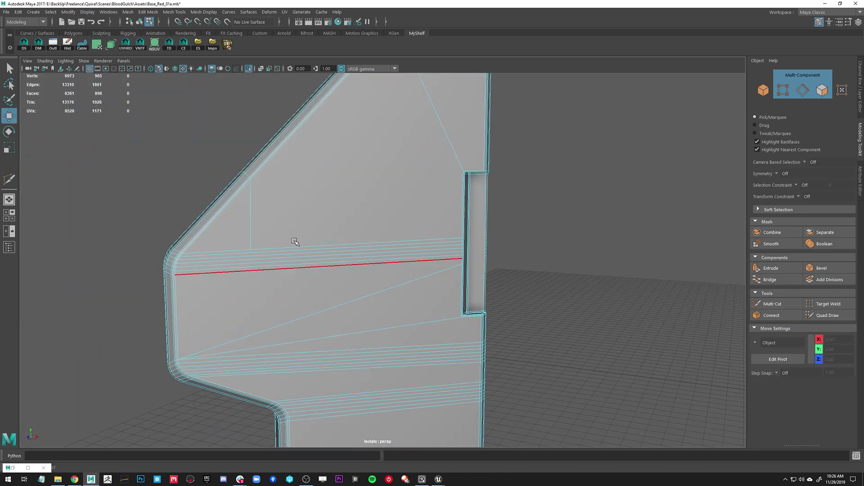
pyautogui.keyDown('alt'); pyautogui.moveTo(272, 234); pyautogui.dragTo(296, 242); pyautogui.keyUp('alt')
pyautogui.scroll(2, 276, 216)
pyautogui.doubleClick(279, 211)
pyautogui.keyDown('shift'); pyautogui.rightClick(328, 205); pyautogui.keyUp('shift')
pyautogui.keyDown('alt'); pyautogui.moveTo(295, 204); pyautogui.dragTo(319, 205); pyautogui.keyUp('alt')
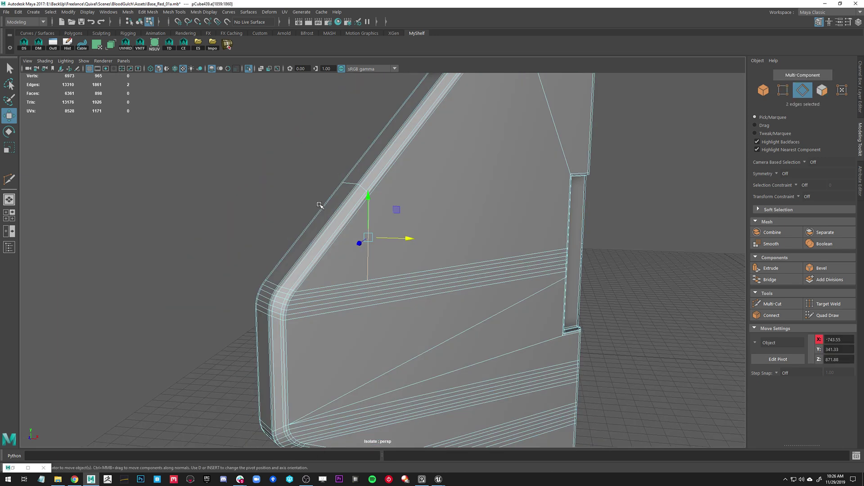
pyautogui.click(351, 184)
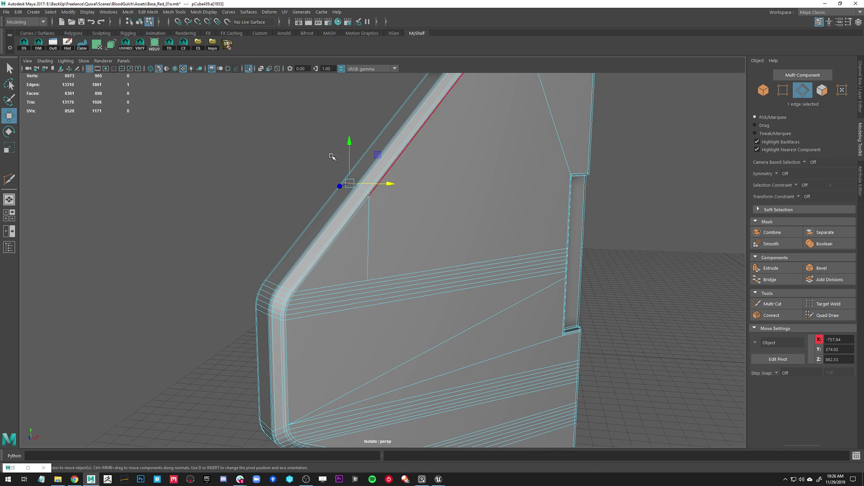
pyautogui.click(50, 12)
pyautogui.moveTo(98, 164)
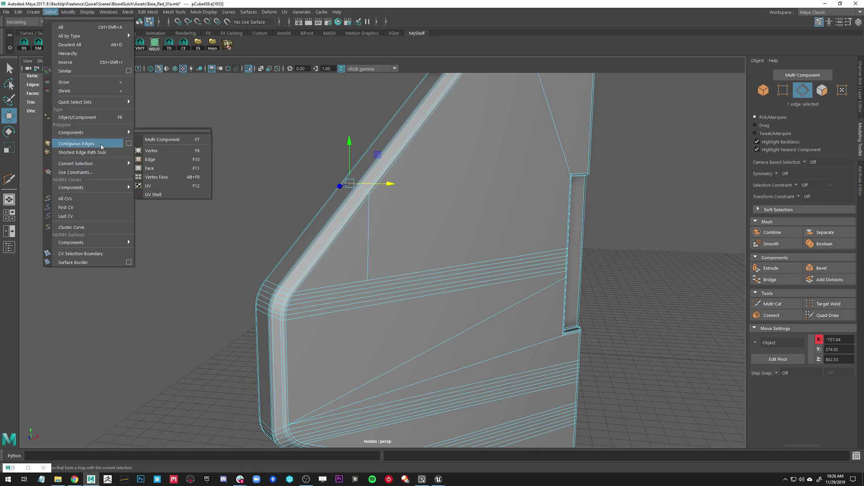
pyautogui.click(99, 143)
pyautogui.keyDown('alt'); pyautogui.moveTo(389, 236); pyautogui.dragTo(414, 238, button='right'); pyautogui.keyUp('alt')
pyautogui.keyDown('shift'); pyautogui.doubleClick(361, 219); pyautogui.keyUp('shift')
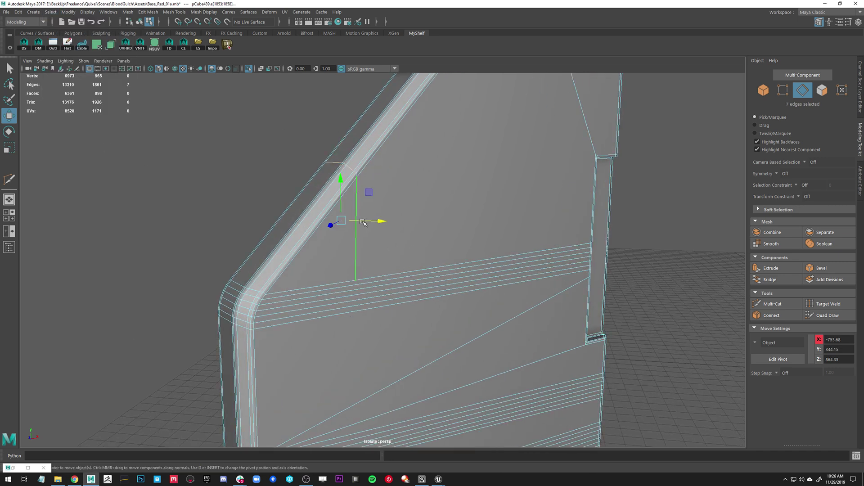
# Step: Try beveling the selected cut edges, and undo the bevel
pyautogui.keyDown('shift'); pyautogui.moveTo(428, 179); pyautogui.dragTo(465, 182, button='right'); pyautogui.keyUp('shift')
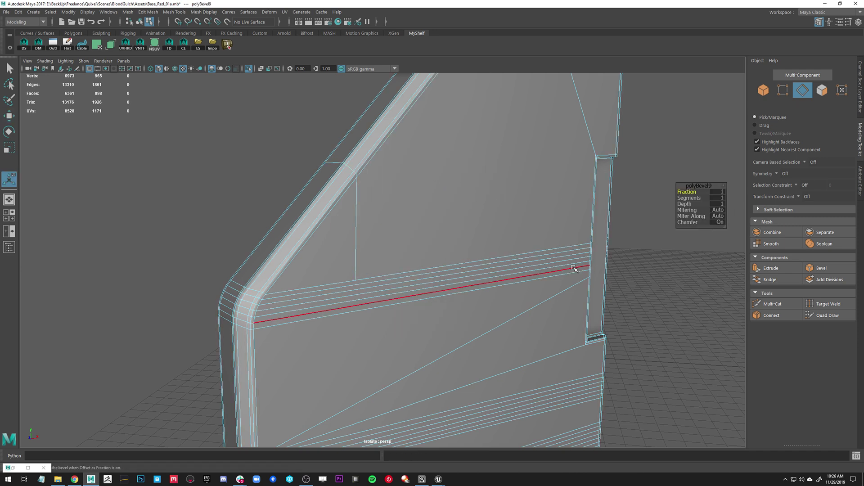
pyautogui.press('w')
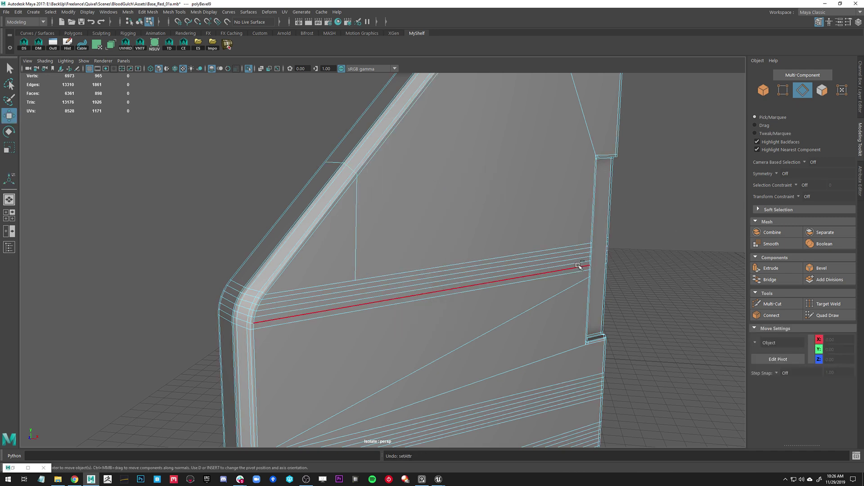
pyautogui.hotkey('ctrl', 'z')
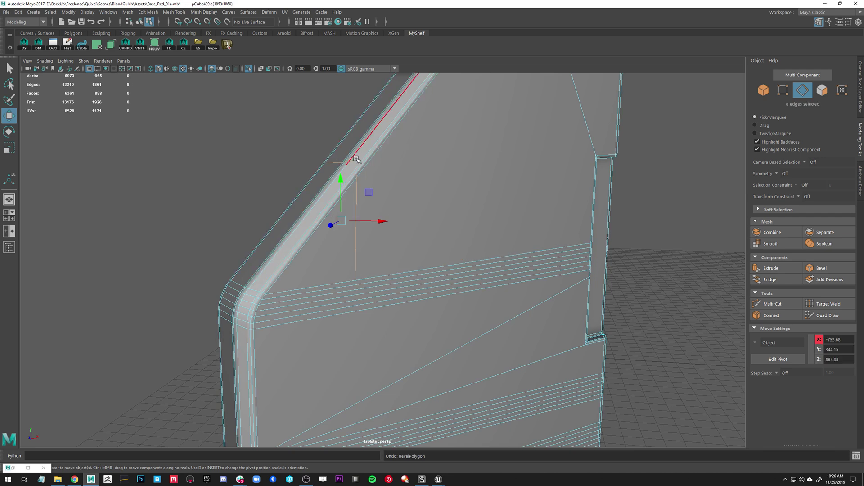
# Step: Delete the cut edges from the side panel and return to object mode with nothing selected
pyautogui.keyDown('alt'); pyautogui.moveTo(405, 295); pyautogui.dragTo(362, 300); pyautogui.keyUp('alt')
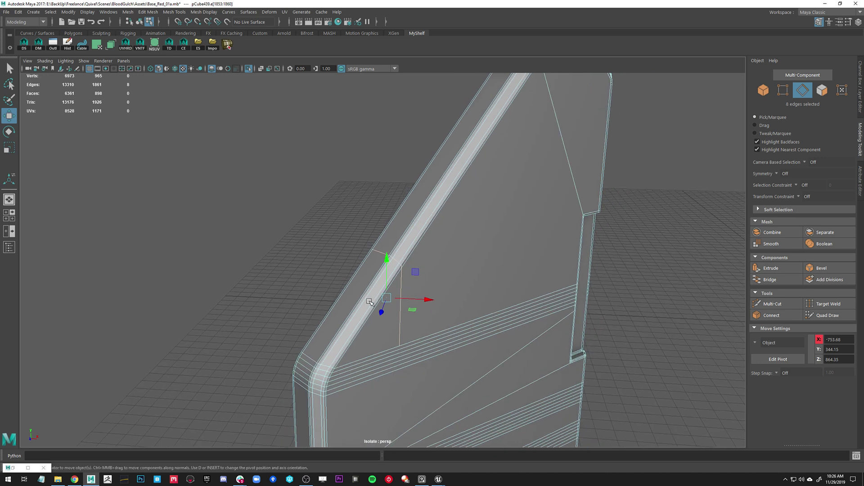
pyautogui.keyDown('alt'); pyautogui.moveTo(425, 299); pyautogui.dragTo(379, 265, button='middle'); pyautogui.keyUp('alt')
pyautogui.keyDown('alt'); pyautogui.moveTo(418, 257); pyautogui.dragTo(407, 295, button='right'); pyautogui.keyUp('alt')
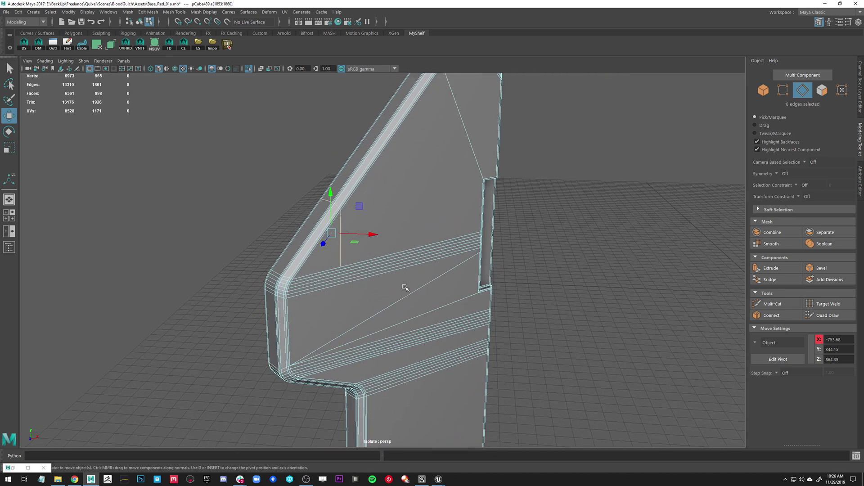
pyautogui.hotkey('ctrl', 'Delete')
pyautogui.press('F8')
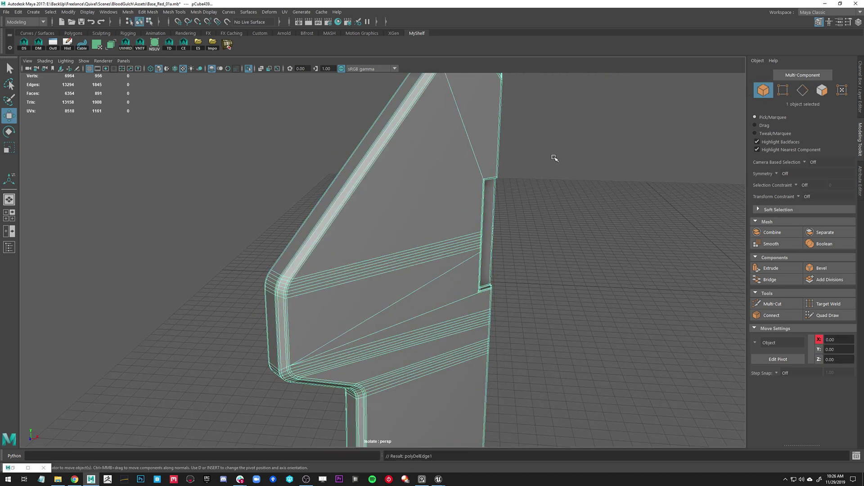
pyautogui.click(555, 157)
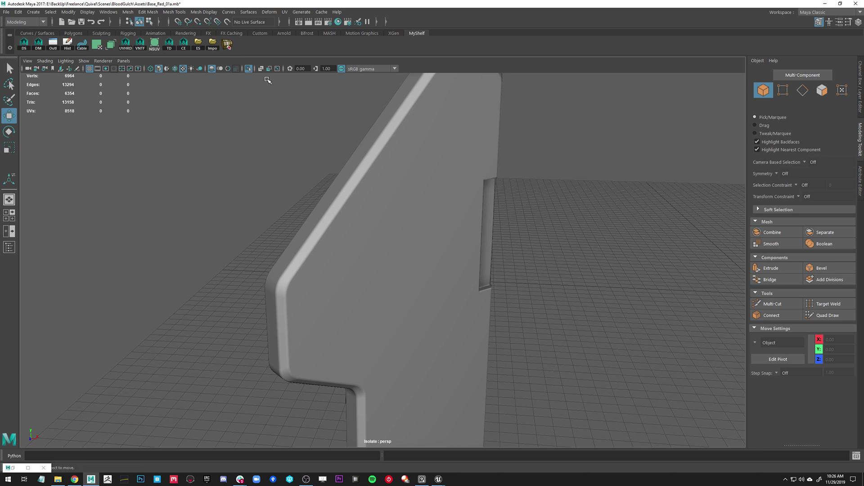
# Step: Turn off isolation to show the whole pillar and select the panel-line strip mesh
pyautogui.click(248, 69)
pyautogui.keyDown('alt'); pyautogui.moveTo(442, 276); pyautogui.dragTo(390, 243, button='middle'); pyautogui.keyUp('alt')
pyautogui.keyDown('alt'); pyautogui.moveTo(390, 243); pyautogui.dragTo(279, 218, button='right'); pyautogui.keyUp('alt')
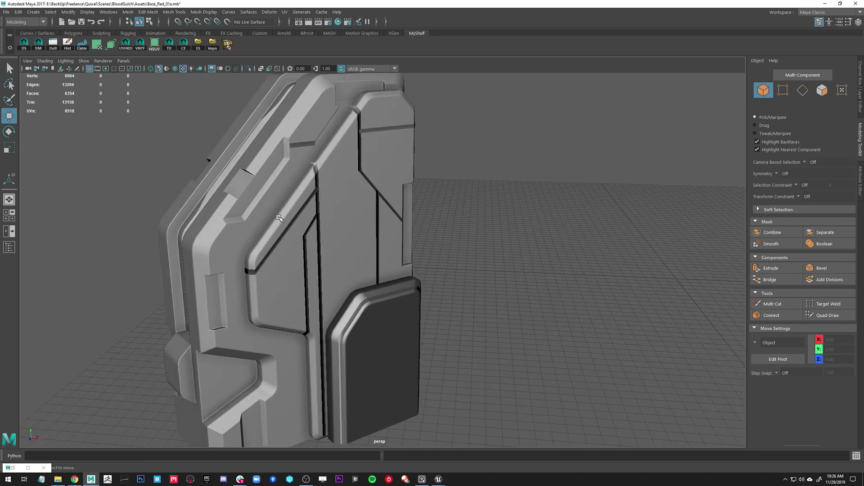
pyautogui.click(318, 201)
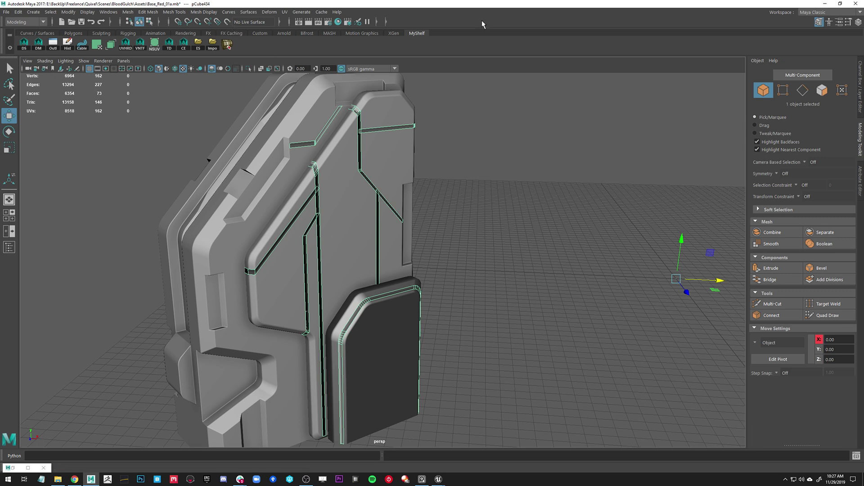
# Step: Open the Nightshade UV editor and place its window beside the pillar so both can be seen
pyautogui.click(285, 12)
pyautogui.click(285, 12)
pyautogui.click(154, 44)
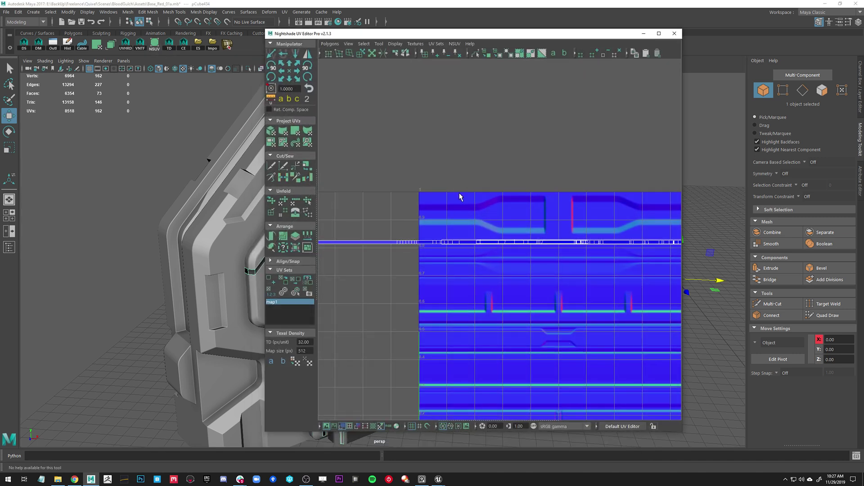
pyautogui.scroll(-5, 454, 187)
pyautogui.moveTo(450, 33); pyautogui.dragTo(637, 29)
pyautogui.scroll(5, 357, 177)
pyautogui.scroll(-2, 193, 168)
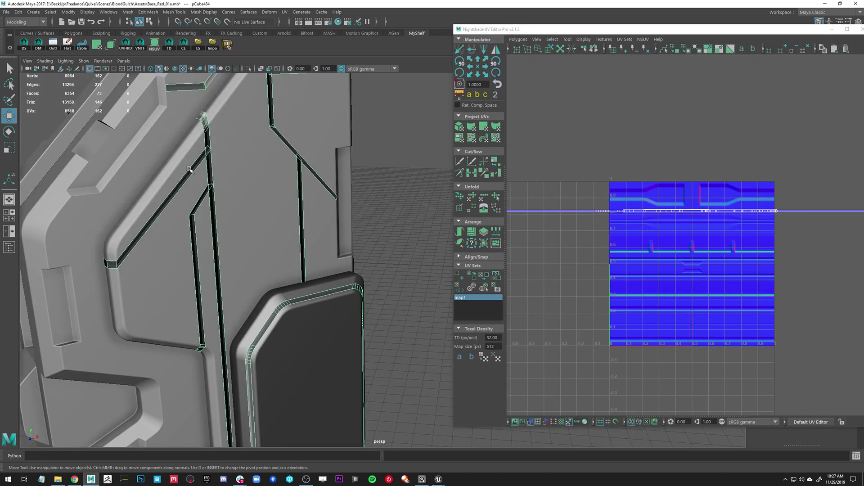
# Step: Select all faces of the strip that branches off the long vertical line and runs down over the panel's lower bevel
pyautogui.moveTo(232, 146); pyautogui.dragTo(234, 168, button='right')
pyautogui.click(232, 146)
pyautogui.keyDown('shift'); pyautogui.doubleClick(233, 154); pyautogui.keyUp('shift')
pyautogui.keyDown('alt'); pyautogui.moveTo(285, 308); pyautogui.dragTo(369, 292, button='middle'); pyautogui.keyUp('alt')
pyautogui.keyDown('alt'); pyautogui.moveTo(631, 244); pyautogui.dragTo(601, 266, button='middle'); pyautogui.keyUp('alt')
pyautogui.scroll(2, 714, 293)
pyautogui.keyDown('alt'); pyautogui.moveTo(713, 293); pyautogui.dragTo(719, 308, button='middle'); pyautogui.keyUp('alt')
pyautogui.keyDown('alt'); pyautogui.moveTo(357, 207); pyautogui.dragTo(276, 228); pyautogui.keyUp('alt')
pyautogui.press('f')
pyautogui.scroll(-1, 276, 228)
pyautogui.keyDown('alt'); pyautogui.moveTo(303, 193); pyautogui.dragTo(156, 292, button='middle'); pyautogui.keyUp('alt')
pyautogui.keyDown('alt'); pyautogui.moveTo(228, 249); pyautogui.dragTo(223, 220); pyautogui.keyUp('alt')
pyautogui.keyDown('alt'); pyautogui.moveTo(196, 265); pyautogui.dragTo(254, 177, button='middle'); pyautogui.keyUp('alt')
pyautogui.scroll(-2, 254, 177)
pyautogui.keyDown('alt'); pyautogui.moveTo(242, 225); pyautogui.dragTo(198, 164, button='middle'); pyautogui.keyUp('alt')
pyautogui.keyDown('alt'); pyautogui.moveTo(198, 164); pyautogui.dragTo(266, 160); pyautogui.keyUp('alt')
pyautogui.keyDown('alt'); pyautogui.moveTo(266, 160); pyautogui.dragTo(274, 171, button='middle'); pyautogui.keyUp('alt')
pyautogui.scroll(-3, 274, 171)
pyautogui.keyDown('alt'); pyautogui.moveTo(252, 177); pyautogui.dragTo(236, 167); pyautogui.keyUp('alt')
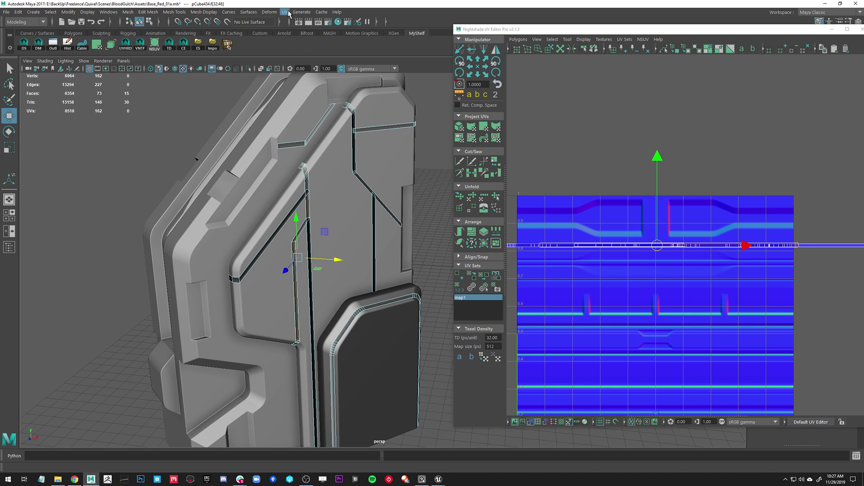
# Step: Unitize the UVs of the selected strip faces
pyautogui.click(285, 12)
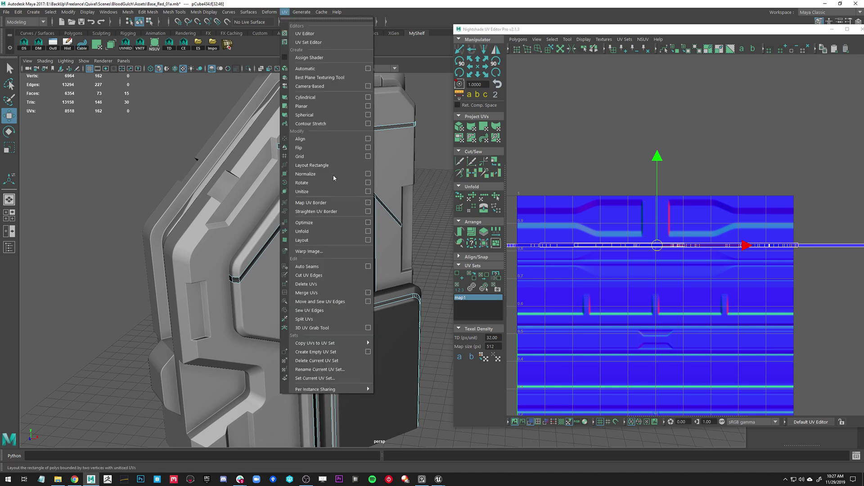
pyautogui.click(342, 193)
pyautogui.scroll(-3, 617, 295)
pyautogui.keyDown('alt'); pyautogui.moveTo(617, 295); pyautogui.dragTo(615, 278, button='middle'); pyautogui.keyUp('alt')
pyautogui.scroll(2, 616, 277)
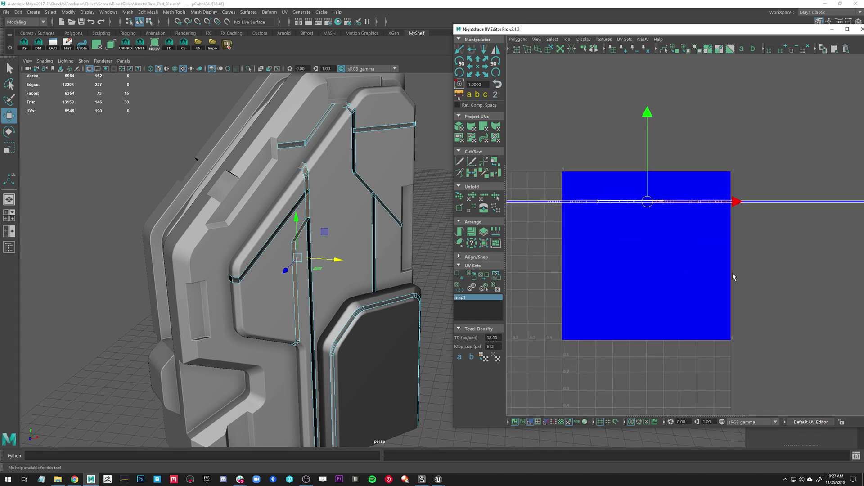
# Step: Select the crossing edges along the strips, leaving out the ones where the long line wraps over the upper bevel
pyautogui.moveTo(622, 259); pyautogui.dragTo(612, 225, button='right')
pyautogui.keyDown('alt'); pyautogui.moveTo(281, 190); pyautogui.dragTo(316, 235); pyautogui.keyUp('alt')
pyautogui.scroll(5, 316, 236)
pyautogui.click(271, 219)
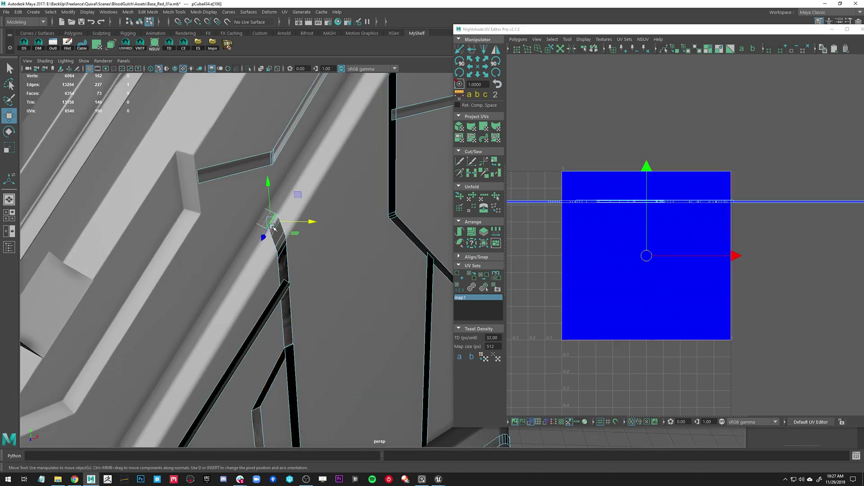
pyautogui.press('q')
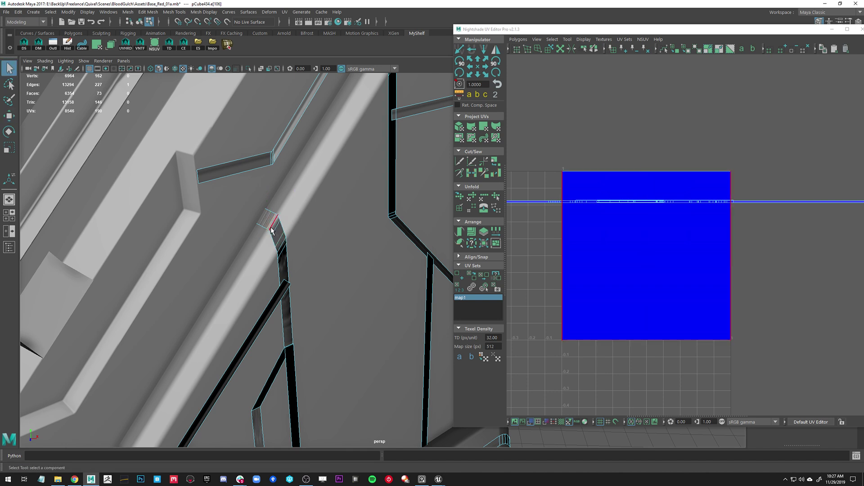
pyautogui.doubleClick(272, 229)
pyautogui.keyDown('alt'); pyautogui.moveTo(272, 229); pyautogui.dragTo(259, 148); pyautogui.keyUp('alt')
pyautogui.moveTo(268, 117); pyautogui.dragTo(298, 146)
pyautogui.keyDown('alt'); pyautogui.moveTo(324, 284); pyautogui.dragTo(335, 100, button='middle'); pyautogui.keyUp('alt')
pyautogui.keyDown('alt'); pyautogui.moveTo(311, 225); pyautogui.dragTo(296, 193); pyautogui.keyUp('alt')
pyautogui.scroll(-3, 330, 250)
pyautogui.keyDown('alt'); pyautogui.moveTo(296, 193); pyautogui.dragTo(328, 240, button='right'); pyautogui.keyUp('alt')
pyautogui.keyDown('ctrl'); pyautogui.moveTo(247, 135); pyautogui.dragTo(275, 185); pyautogui.keyUp('ctrl')
pyautogui.keyDown('alt'); pyautogui.moveTo(345, 128); pyautogui.dragTo(349, 217, button='middle'); pyautogui.keyUp('alt')
pyautogui.keyDown('alt'); pyautogui.moveTo(349, 218); pyautogui.dragTo(293, 238); pyautogui.keyUp('alt')
pyautogui.keyDown('alt'); pyautogui.moveTo(293, 239); pyautogui.dragTo(315, 245, button='right'); pyautogui.keyUp('alt')
pyautogui.keyDown('alt'); pyautogui.moveTo(368, 165); pyautogui.dragTo(368, 211, button='middle'); pyautogui.keyUp('alt')
# Step: Move and sew the selected UV edges so the unitized faces join into one straight shell
pyautogui.keyDown('alt'); pyautogui.moveTo(615, 217); pyautogui.dragTo(620, 242, button='middle'); pyautogui.keyUp('alt')
pyautogui.keyDown('shift'); pyautogui.moveTo(628, 263); pyautogui.dragTo(654, 280, button='right'); pyautogui.keyUp('shift')
pyautogui.scroll(-5, 621, 245)
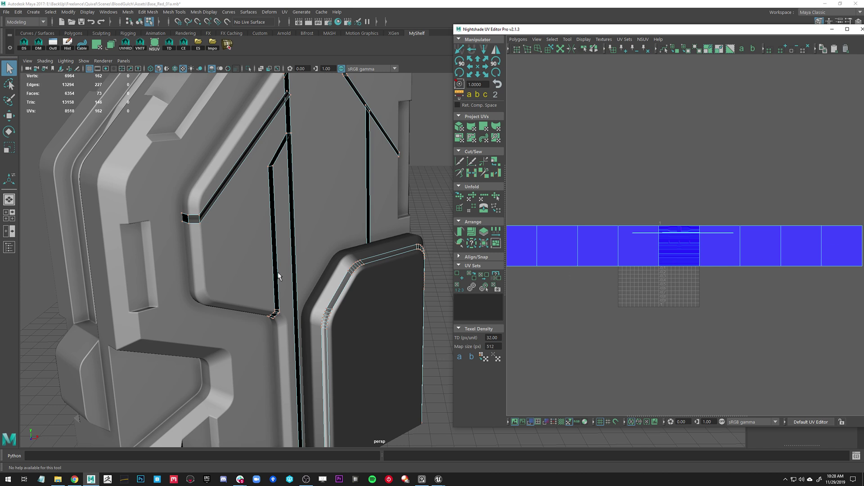
# Step: Select the whole sewn shell, scale it down and place it over the thin panel-line trim of the normal map
pyautogui.doubleClick(632, 266)
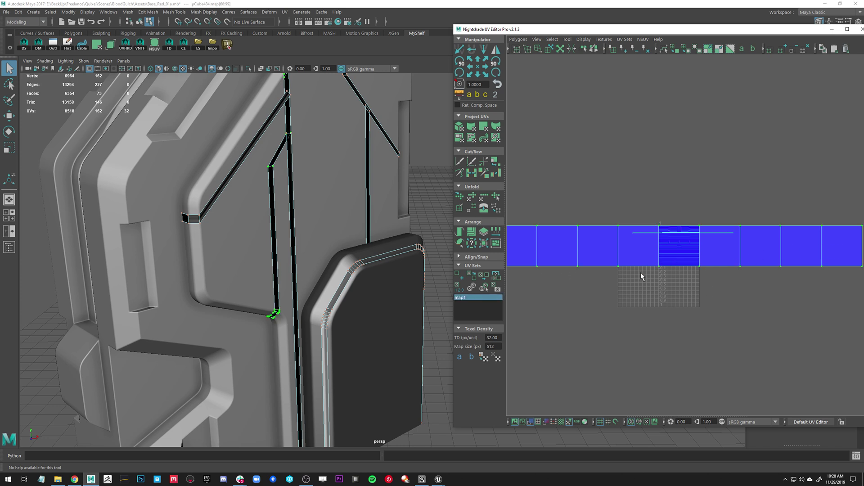
pyautogui.scroll(-7, 675, 307)
pyautogui.keyDown('alt'); pyautogui.moveTo(572, 280); pyautogui.dragTo(596, 280, button='middle'); pyautogui.keyUp('alt')
pyautogui.scroll(2, 665, 293)
pyautogui.keyDown('alt'); pyautogui.moveTo(665, 294); pyautogui.dragTo(636, 247, button='middle'); pyautogui.keyUp('alt')
pyautogui.press('w')
pyautogui.press('r')
pyautogui.scroll(6, 723, 270)
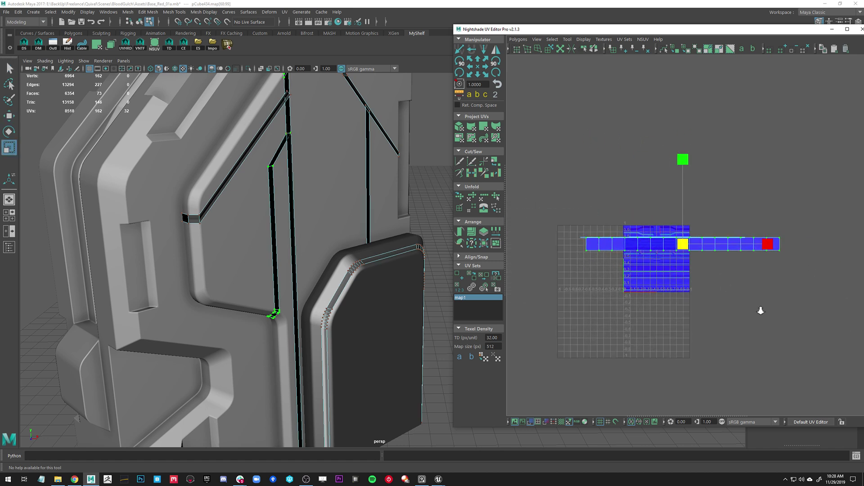
pyautogui.scroll(8, 725, 324)
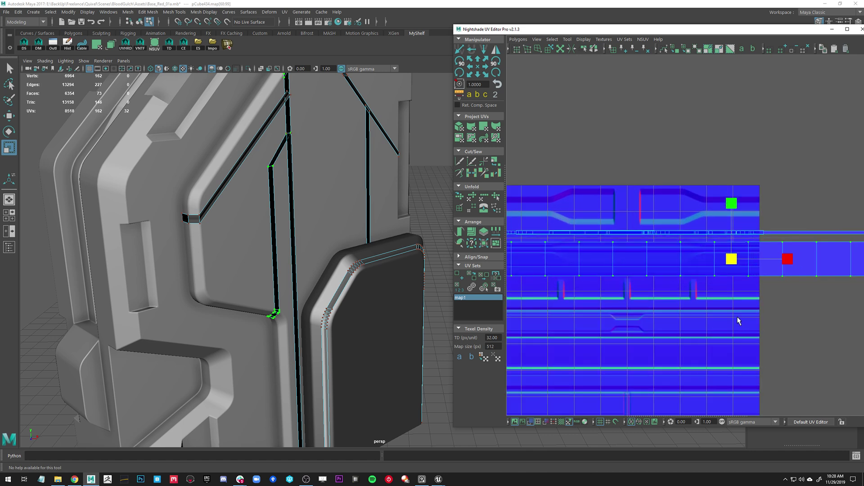
pyautogui.press('w')
pyautogui.press('r')
pyautogui.moveTo(691, 288); pyautogui.dragTo(637, 270, button='middle')
pyautogui.press('w')
pyautogui.scroll(5, 675, 266)
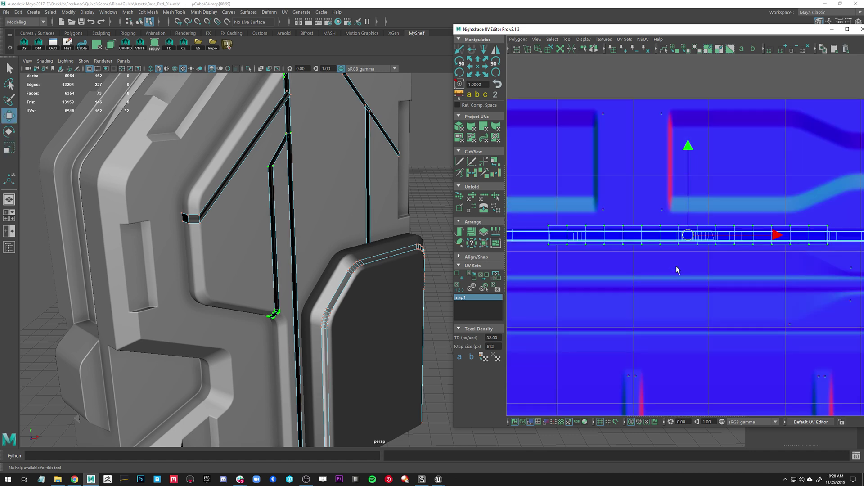
# Step: Unfold the strip's UV shell along its length to match the proportions of the geometry
pyautogui.keyDown('alt'); pyautogui.moveTo(721, 282); pyautogui.dragTo(588, 226, button='middle'); pyautogui.keyUp('alt')
pyautogui.keyDown('alt'); pyautogui.moveTo(691, 203); pyautogui.dragTo(700, 226, button='middle'); pyautogui.keyUp('alt')
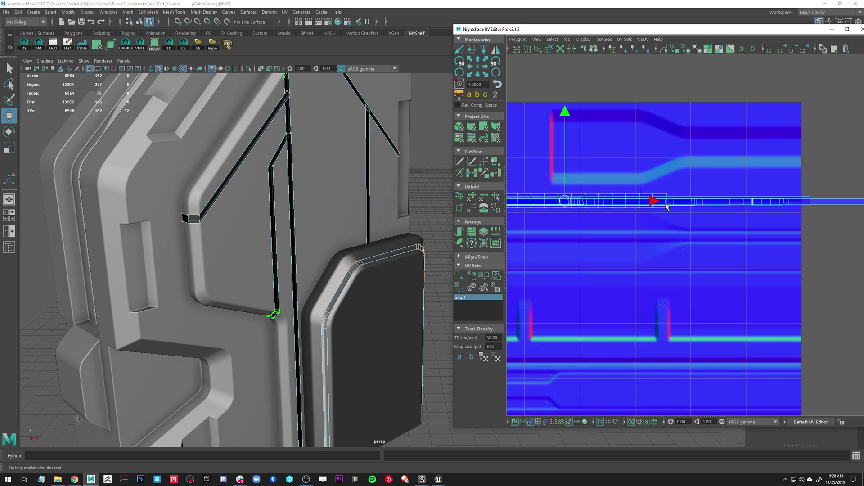
pyautogui.keyDown('alt'); pyautogui.moveTo(679, 219); pyautogui.dragTo(571, 200, button='right'); pyautogui.keyUp('alt')
pyautogui.keyDown('alt'); pyautogui.moveTo(643, 205); pyautogui.dragTo(678, 198, button='middle'); pyautogui.keyUp('alt')
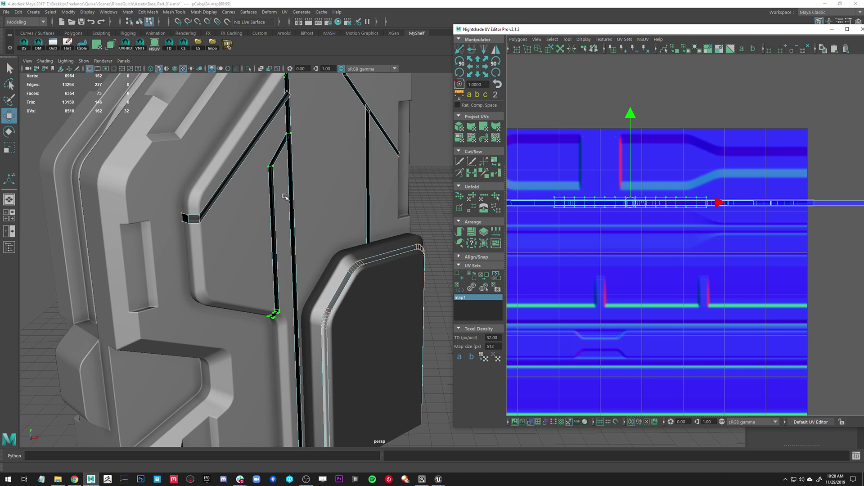
pyautogui.keyDown('alt'); pyautogui.moveTo(353, 195); pyautogui.dragTo(276, 166); pyautogui.keyUp('alt')
pyautogui.keyDown('alt'); pyautogui.moveTo(276, 167); pyautogui.dragTo(336, 259, button='right'); pyautogui.keyUp('alt')
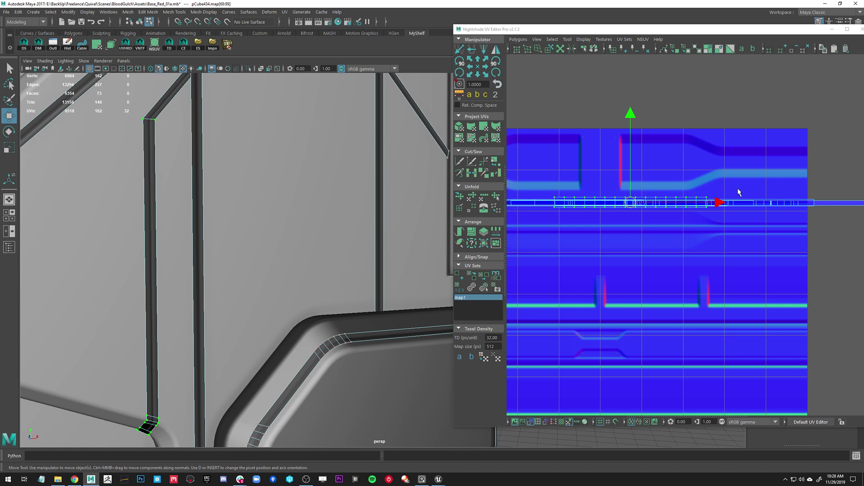
pyautogui.keyDown('alt'); pyautogui.moveTo(738, 192); pyautogui.dragTo(691, 221, button='right'); pyautogui.keyUp('alt')
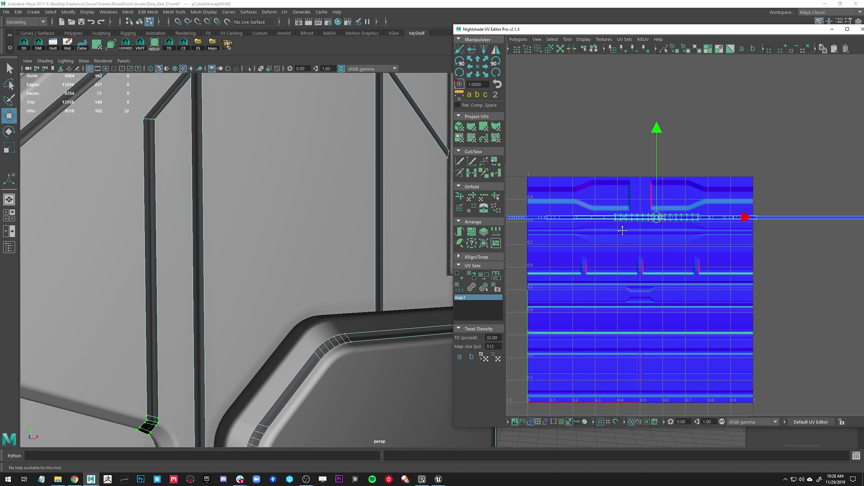
pyautogui.keyDown('alt'); pyautogui.moveTo(620, 226); pyautogui.dragTo(626, 239, button='middle'); pyautogui.keyUp('alt')
pyautogui.keyDown('shift'); pyautogui.moveTo(625, 231); pyautogui.dragTo(595, 189, button='right'); pyautogui.keyUp('shift')
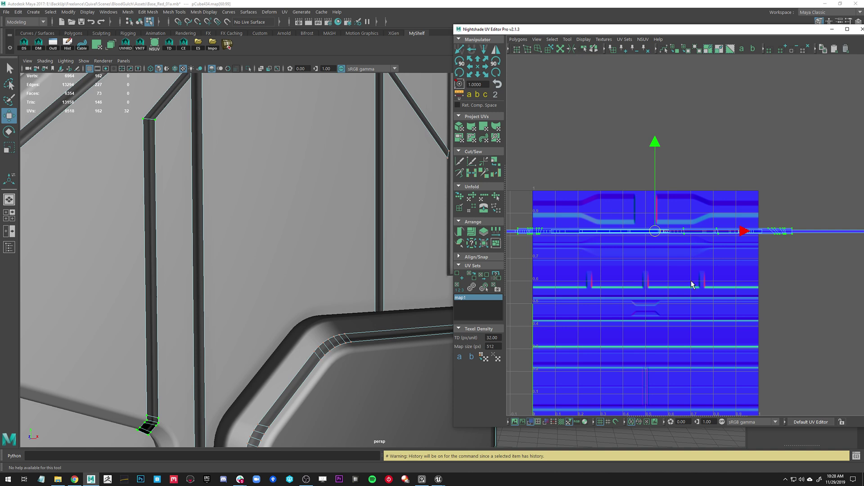
# Step: Move the unfolded shell above the texture, and undo the move
pyautogui.moveTo(655, 142); pyautogui.dragTo(656, 84)
pyautogui.scroll(-1, 388, 190)
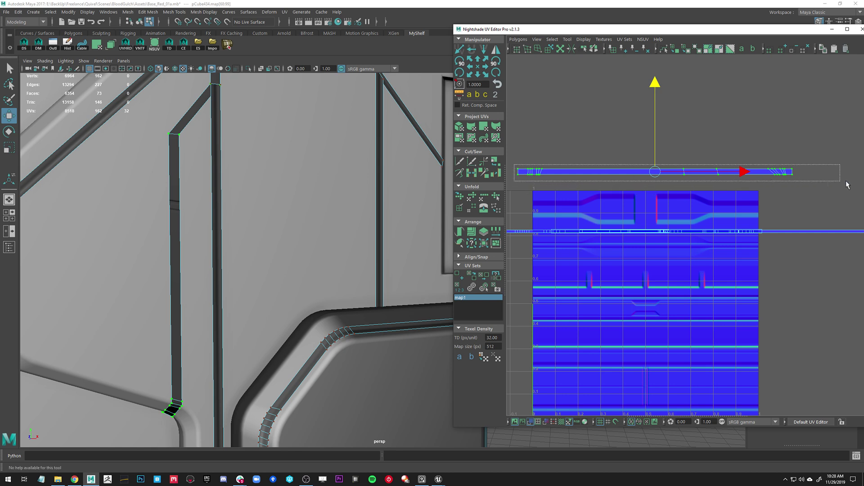
pyautogui.hotkey('ctrl', 'z')
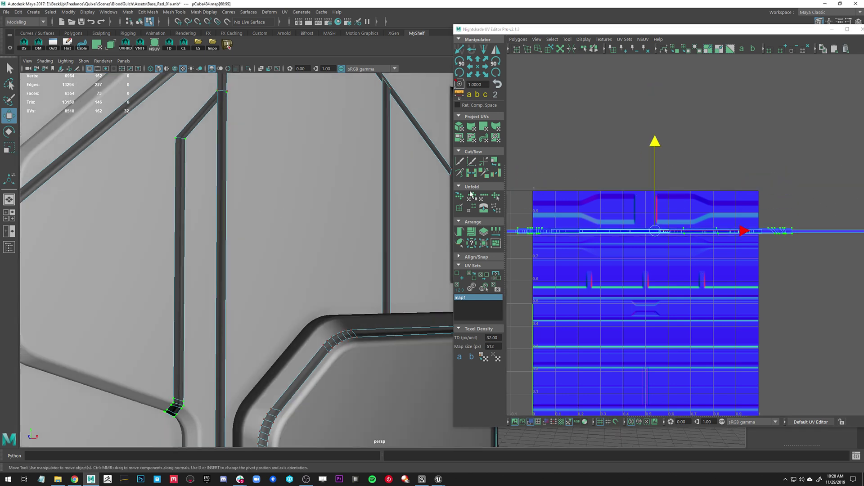
# Step: Adjust the unfolded shell's height and vertical position so the panel-line trim sits centered along the strip
pyautogui.scroll(3, 690, 235)
pyautogui.press('r')
pyautogui.moveTo(625, 141); pyautogui.dragTo(627, 176)
pyautogui.press('w')
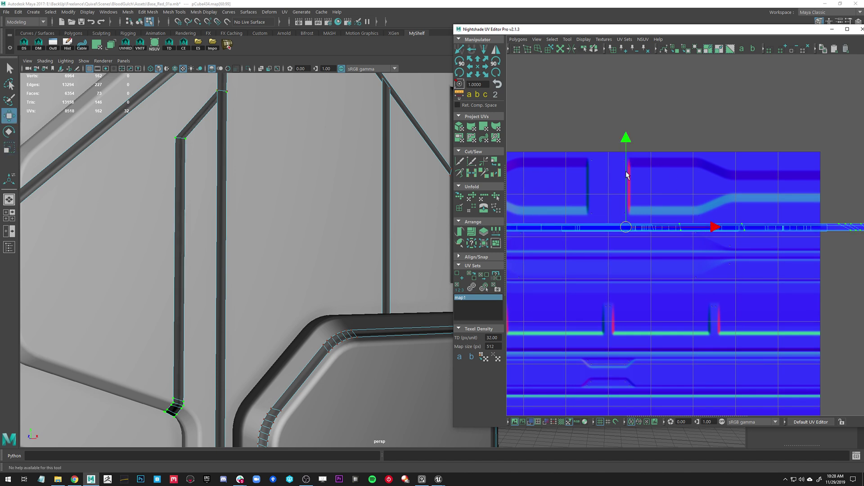
pyautogui.click(625, 141)
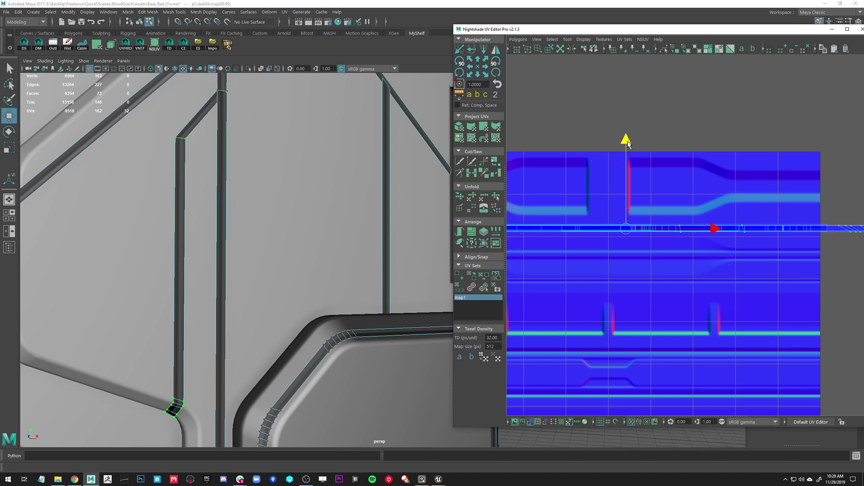
pyautogui.keyDown('alt'); pyautogui.moveTo(204, 210); pyautogui.dragTo(253, 218, button='middle'); pyautogui.keyUp('alt')
pyautogui.keyDown('alt'); pyautogui.moveTo(253, 218); pyautogui.dragTo(287, 251, button='right'); pyautogui.keyUp('alt')
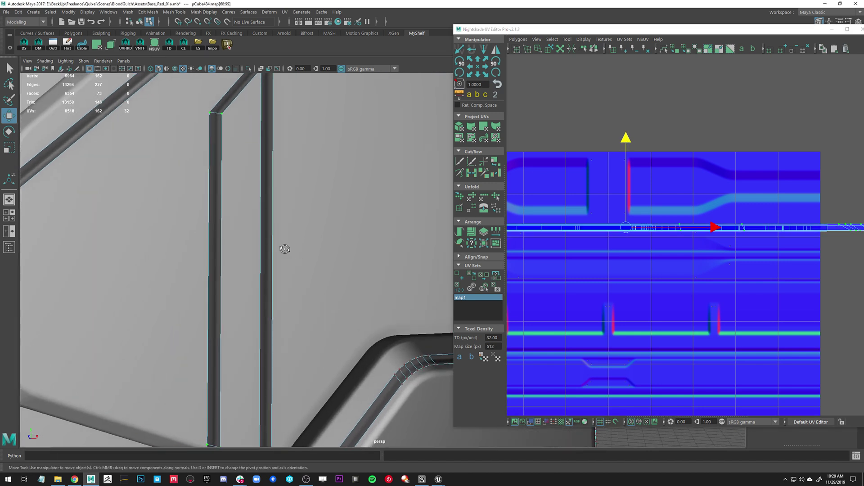
pyautogui.keyDown('alt'); pyautogui.moveTo(287, 251); pyautogui.dragTo(250, 269); pyautogui.keyUp('alt')
pyautogui.keyDown('alt'); pyautogui.moveTo(364, 197); pyautogui.dragTo(372, 299, button='middle'); pyautogui.keyUp('alt')
pyautogui.keyDown('alt'); pyautogui.moveTo(371, 300); pyautogui.dragTo(328, 268); pyautogui.keyUp('alt')
pyautogui.moveTo(629, 136); pyautogui.dragTo(628, 138)
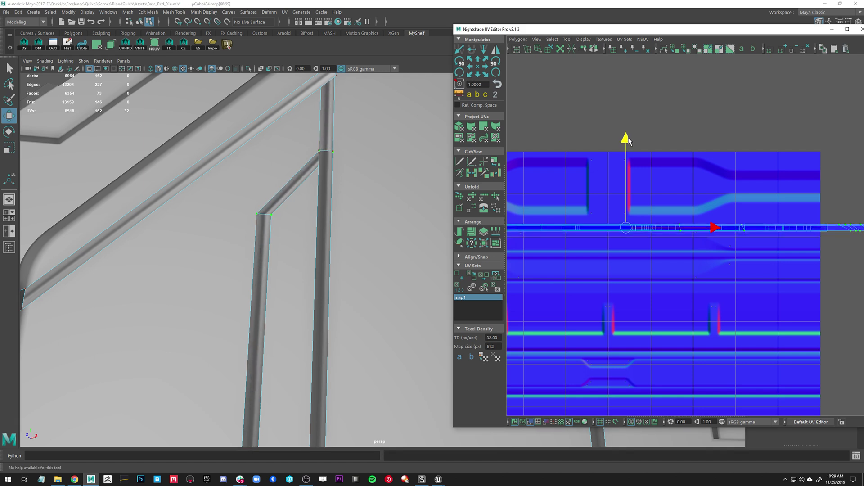
# Step: Return to object mode and deselect the strip mesh to view the finished panel lines on the pillar
pyautogui.keyDown('alt'); pyautogui.moveTo(310, 185); pyautogui.dragTo(358, 133); pyautogui.keyUp('alt')
pyautogui.keyDown('alt'); pyautogui.moveTo(358, 134); pyautogui.dragTo(347, 196, button='middle'); pyautogui.keyUp('alt')
pyautogui.keyDown('alt'); pyautogui.moveTo(348, 196); pyautogui.dragTo(453, 422, button='right'); pyautogui.keyUp('alt')
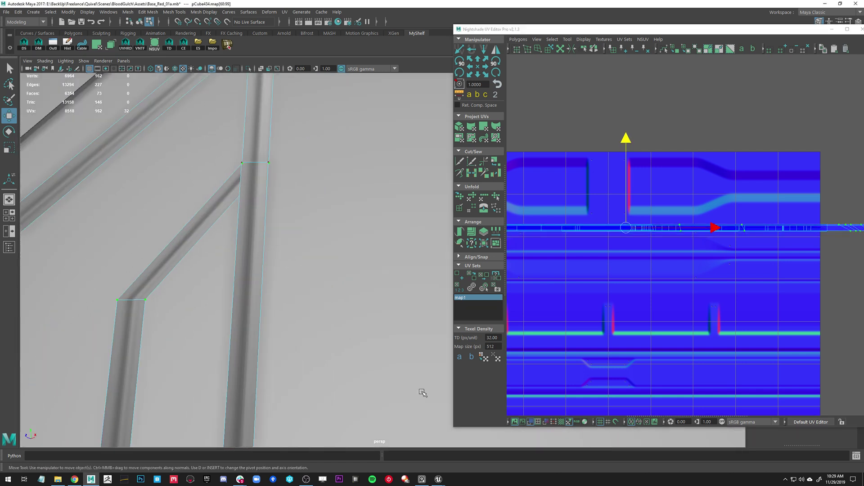
pyautogui.keyDown('alt'); pyautogui.moveTo(324, 230); pyautogui.dragTo(256, 170, button='right'); pyautogui.keyUp('alt')
pyautogui.moveTo(230, 128); pyautogui.dragTo(255, 104, button='right')
pyautogui.keyDown('alt'); pyautogui.moveTo(185, 111); pyautogui.dragTo(233, 130); pyautogui.keyUp('alt')
pyautogui.keyDown('alt'); pyautogui.moveTo(233, 129); pyautogui.dragTo(211, 118, button='right'); pyautogui.keyUp('alt')
pyautogui.keyDown('alt'); pyautogui.moveTo(397, 164); pyautogui.dragTo(370, 160, button='middle'); pyautogui.keyUp('alt')
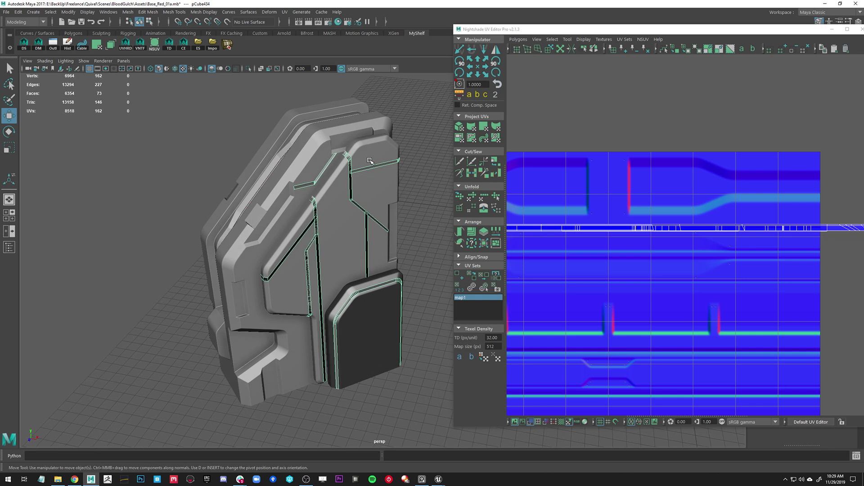
pyautogui.click(426, 142)
pyautogui.keyDown('alt'); pyautogui.moveTo(362, 121); pyautogui.dragTo(297, 116, button='middle'); pyautogui.keyUp('alt')
pyautogui.keyDown('alt'); pyautogui.moveTo(297, 116); pyautogui.dragTo(322, 200, button='right'); pyautogui.keyUp('alt')
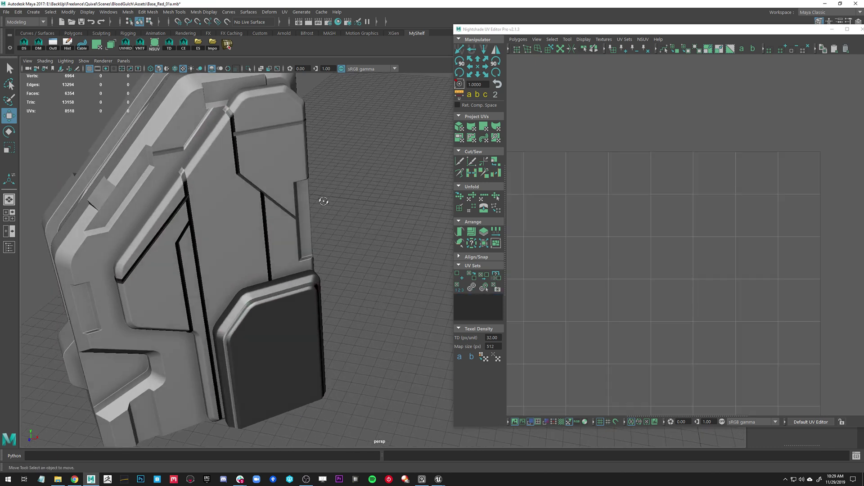
pyautogui.keyDown('alt'); pyautogui.moveTo(322, 200); pyautogui.dragTo(251, 187); pyautogui.keyUp('alt')
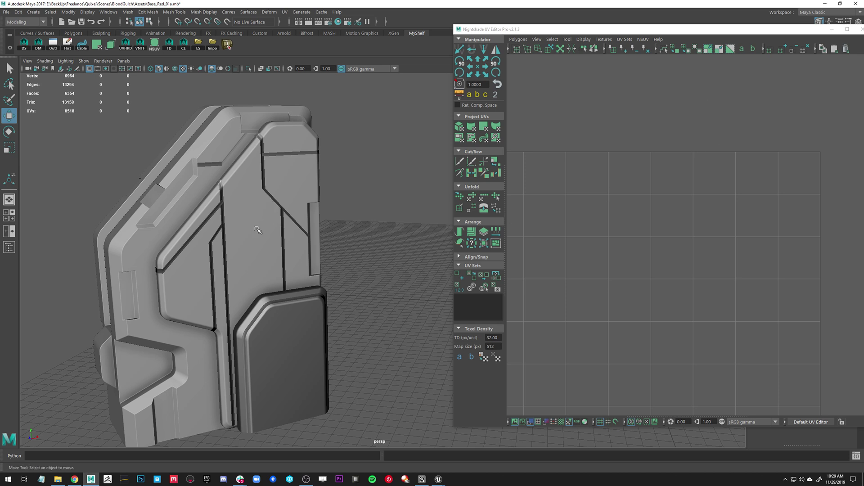
# Step: Reselect the panel-line strip mesh to show its UVs on the trim, and close the UV editor
pyautogui.click(281, 209)
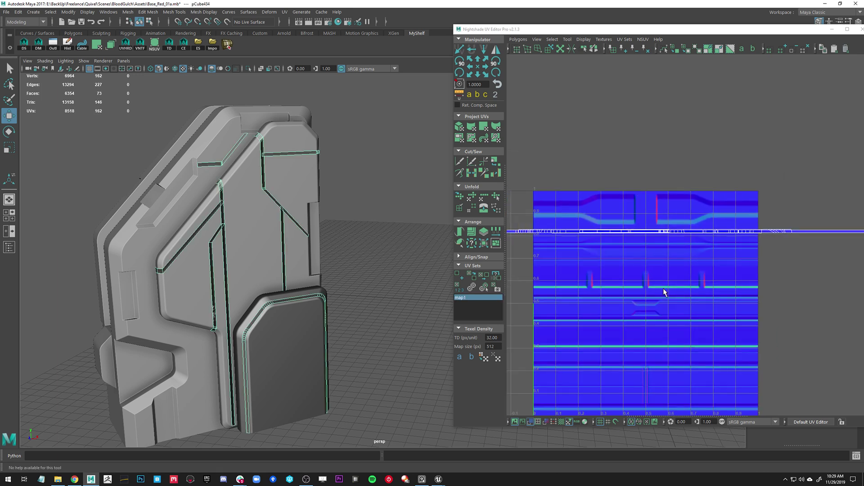
pyautogui.click(358, 237)
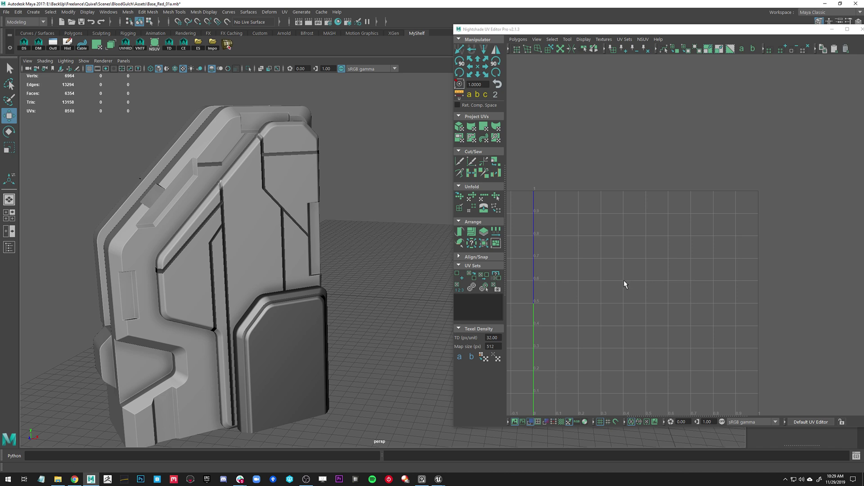
pyautogui.click(268, 195)
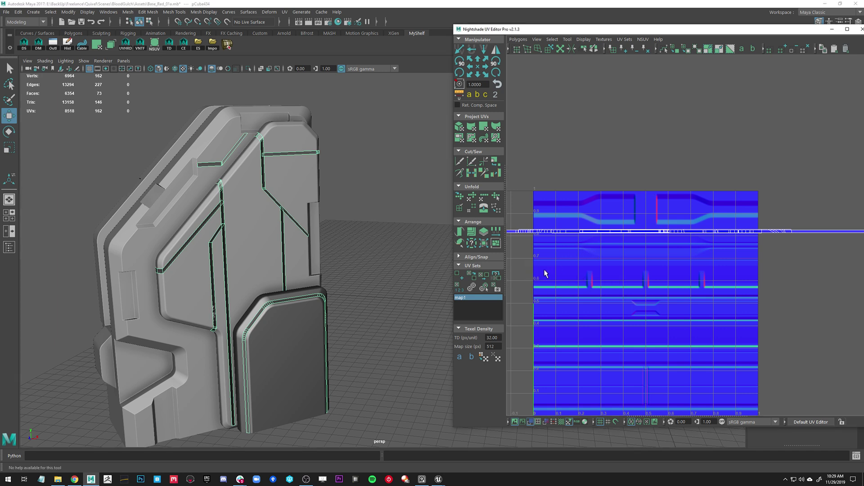
pyautogui.moveTo(522, 263); pyautogui.dragTo(776, 293)
pyautogui.moveTo(780, 30); pyautogui.dragTo(615, 49)
pyautogui.click(619, 53)
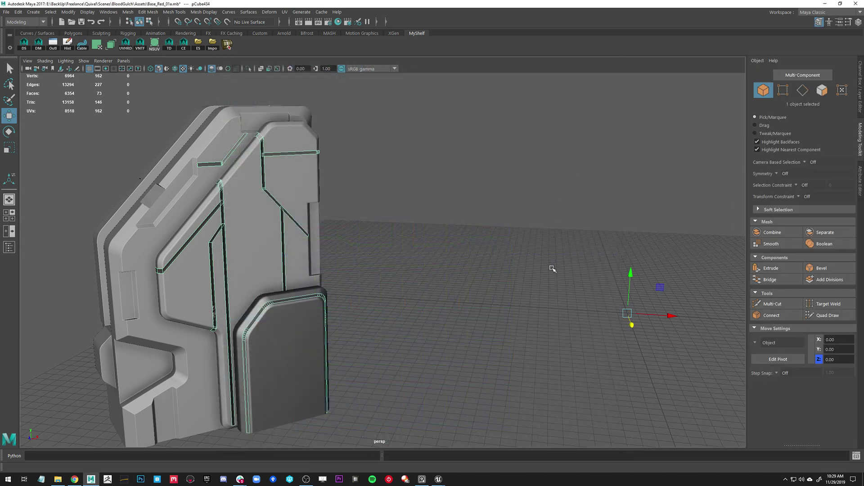
pyautogui.keyDown('alt'); pyautogui.moveTo(552, 266); pyautogui.dragTo(455, 247); pyautogui.keyUp('alt')
pyautogui.keyDown('alt'); pyautogui.moveTo(455, 247); pyautogui.dragTo(545, 299, button='right'); pyautogui.keyUp('alt')
pyautogui.keyDown('alt'); pyautogui.moveTo(432, 285); pyautogui.dragTo(415, 245); pyautogui.keyUp('alt')
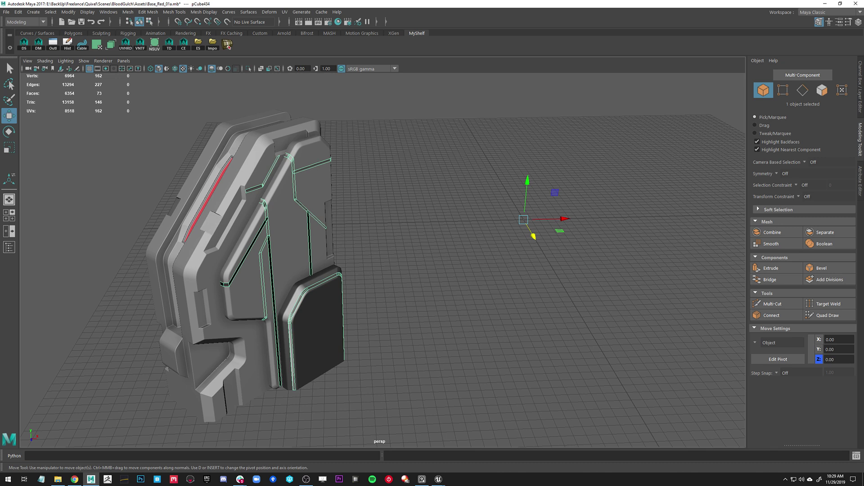
# Step: Hide the pillar panel mesh and show the CorrectedNormals group of three box corners
pyautogui.press('F8')
pyautogui.hotkey('ctrl', 'h')
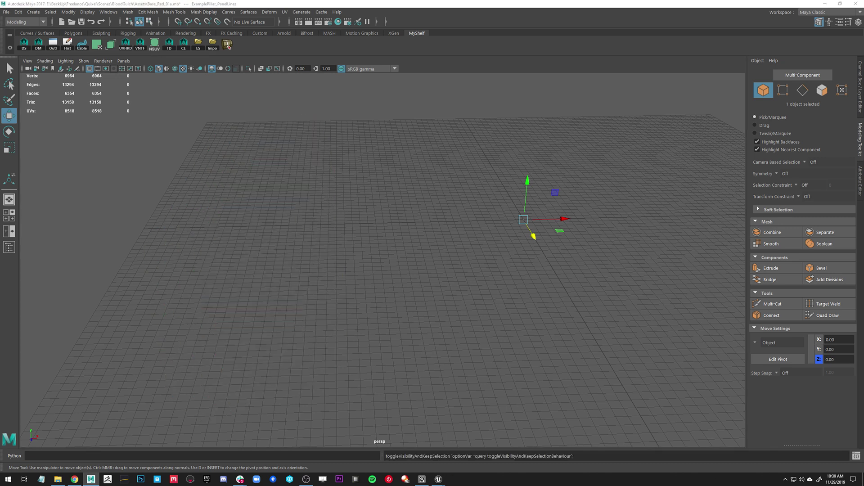
pyautogui.press('h')
pyautogui.keyDown('alt'); pyautogui.moveTo(426, 250); pyautogui.dragTo(324, 252, button='middle'); pyautogui.keyUp('alt')
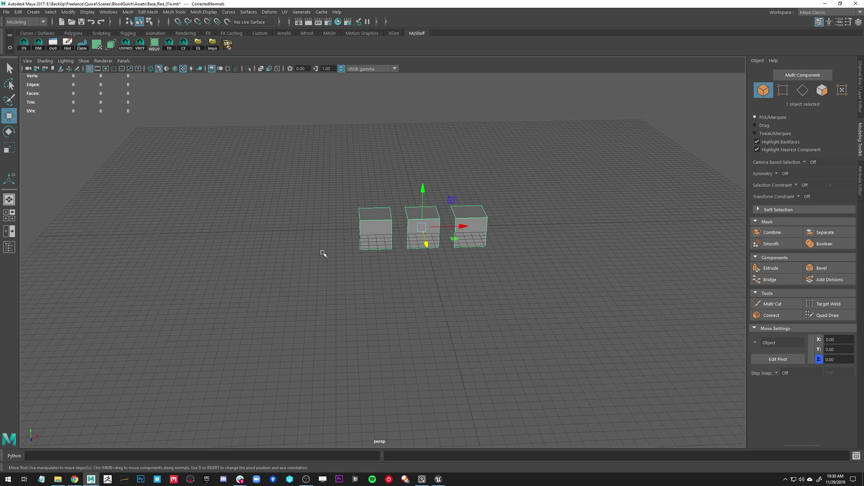
pyautogui.keyDown('alt'); pyautogui.moveTo(324, 252); pyautogui.dragTo(360, 279); pyautogui.keyUp('alt')
pyautogui.keyDown('alt'); pyautogui.moveTo(360, 279); pyautogui.dragTo(399, 304, button='right'); pyautogui.keyUp('alt')
# Step: Bevel the edge between the top and front faces of the box at X -150 with a fraction of 0.08
pyautogui.click(284, 208)
pyautogui.press('f')
pyautogui.keyDown('alt'); pyautogui.moveTo(326, 269); pyautogui.dragTo(322, 257, button='right'); pyautogui.keyUp('alt')
pyautogui.keyDown('alt'); pyautogui.moveTo(322, 257); pyautogui.dragTo(405, 229); pyautogui.keyUp('alt')
pyautogui.keyDown('alt'); pyautogui.moveTo(405, 229); pyautogui.dragTo(318, 265, button='middle'); pyautogui.keyUp('alt')
pyautogui.keyDown('alt'); pyautogui.moveTo(319, 264); pyautogui.dragTo(337, 246); pyautogui.keyUp('alt')
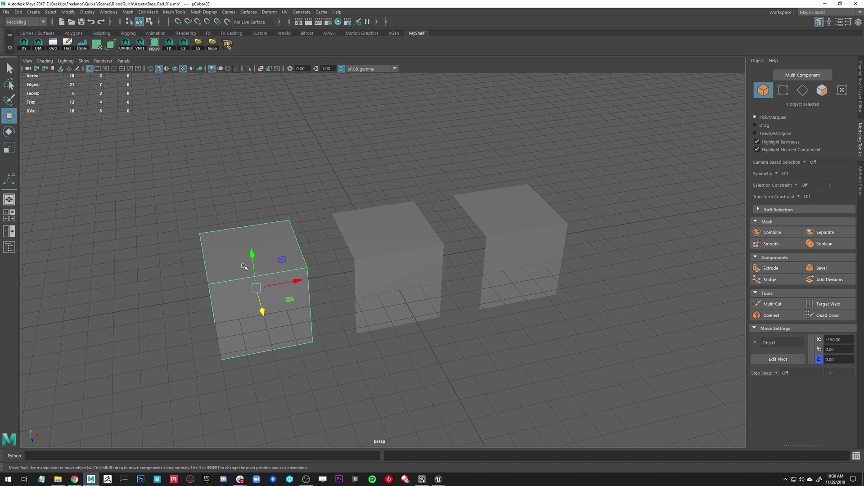
pyautogui.keyDown('alt'); pyautogui.moveTo(246, 267); pyautogui.dragTo(386, 293); pyautogui.keyUp('alt')
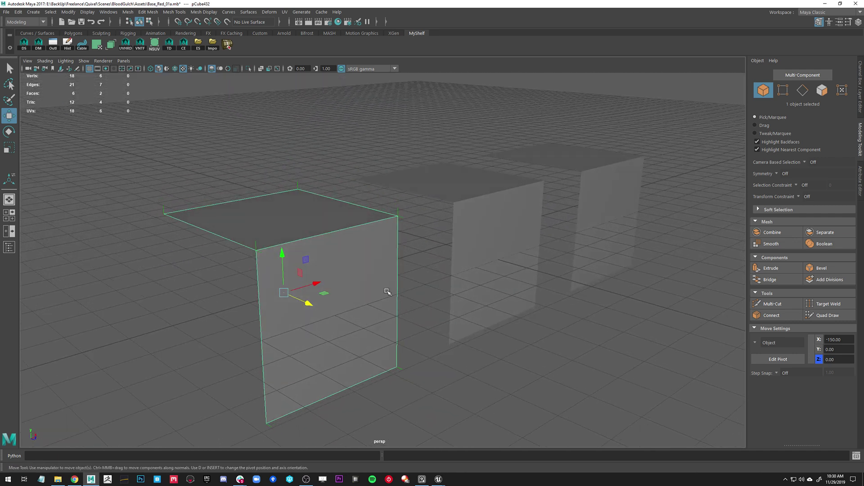
pyautogui.moveTo(353, 226); pyautogui.dragTo(352, 198, button='right')
pyautogui.click(333, 231)
pyautogui.keyDown('shift'); pyautogui.moveTo(338, 231); pyautogui.dragTo(375, 236, button='right'); pyautogui.keyUp('shift')
pyautogui.moveTo(376, 239)
pyautogui.mouseDown(button='middle')
pyautogui.moveTo(383, 246)
pyautogui.moveTo(372, 246)
pyautogui.mouseUp(button='middle')
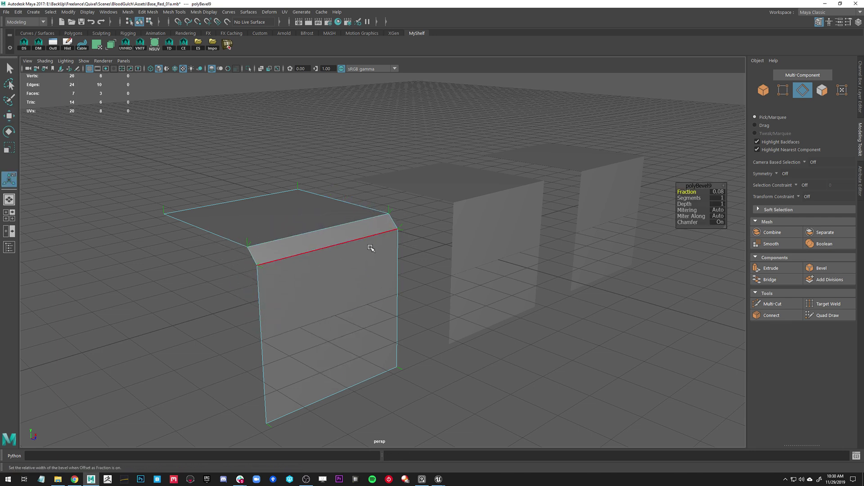
# Step: Soften both edges of the new bevel and reselect the whole box in object mode
pyautogui.click(323, 232)
pyautogui.keyDown('shift'); pyautogui.click(324, 248); pyautogui.keyUp('shift')
pyautogui.moveTo(326, 250)
pyautogui.keyDown('shift'); pyautogui.mouseDown(button='right')
pyautogui.moveTo(361, 282)
pyautogui.moveTo(386, 253)
pyautogui.mouseUp(button='right'); pyautogui.keyUp('shift')
pyautogui.moveTo(278, 267); pyautogui.dragTo(392, 176, button='right')
pyautogui.click(358, 144)
pyautogui.keyDown('alt'); pyautogui.moveTo(300, 220); pyautogui.dragTo(346, 209); pyautogui.keyUp('alt')
pyautogui.click(344, 212)
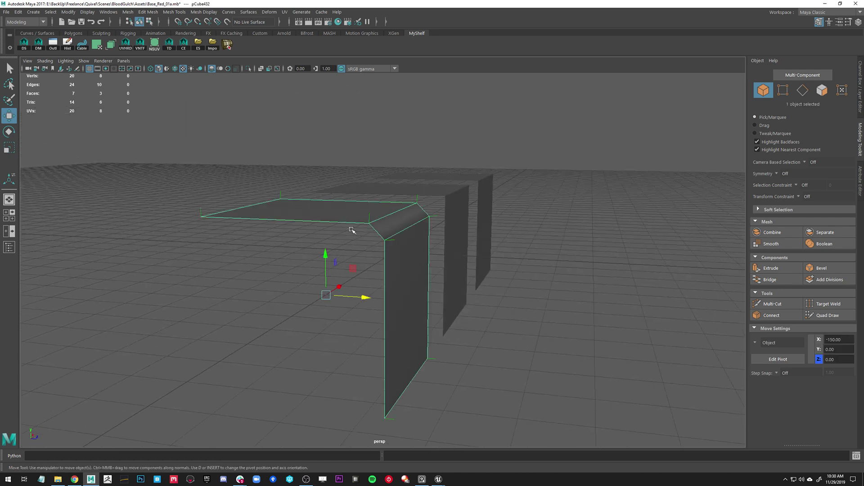
# Step: Examine the vertex normal directions and shading around the softened bevel in the side and perspective views
pyautogui.keyDown('alt'); pyautogui.moveTo(383, 258); pyautogui.dragTo(351, 232); pyautogui.keyUp('alt')
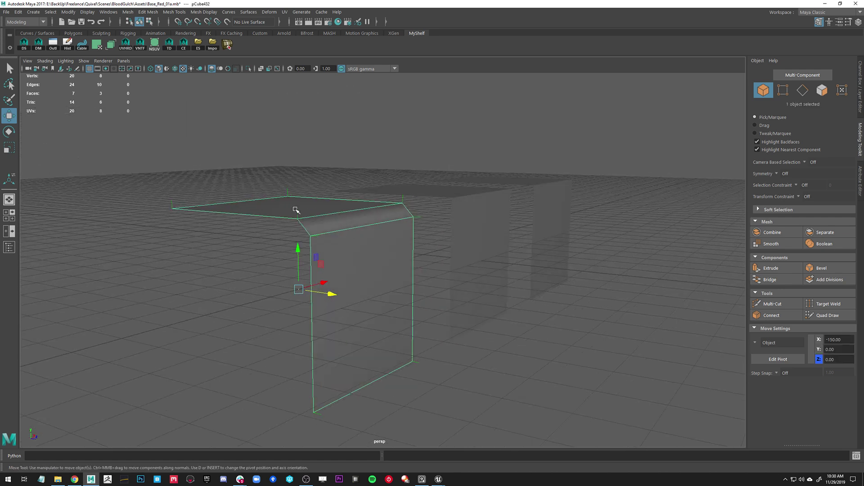
pyautogui.keyDown('alt'); pyautogui.moveTo(305, 188); pyautogui.dragTo(423, 226); pyautogui.keyUp('alt')
pyautogui.press('space')
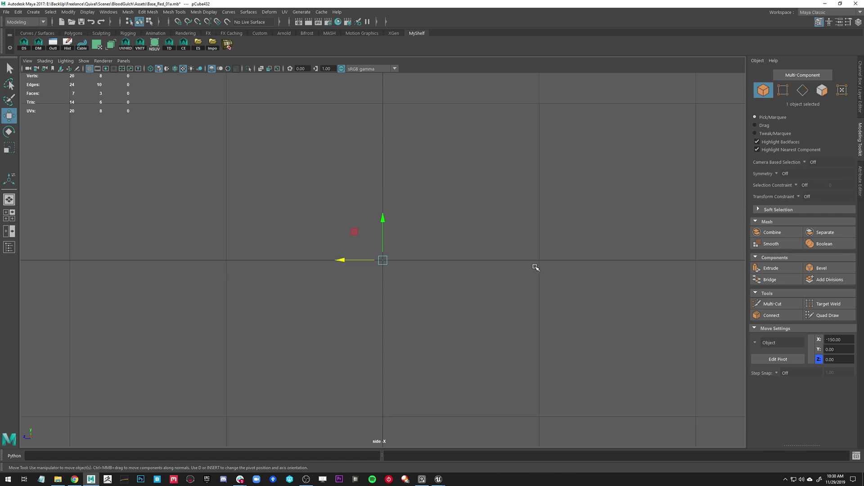
pyautogui.scroll(10, 415, 335)
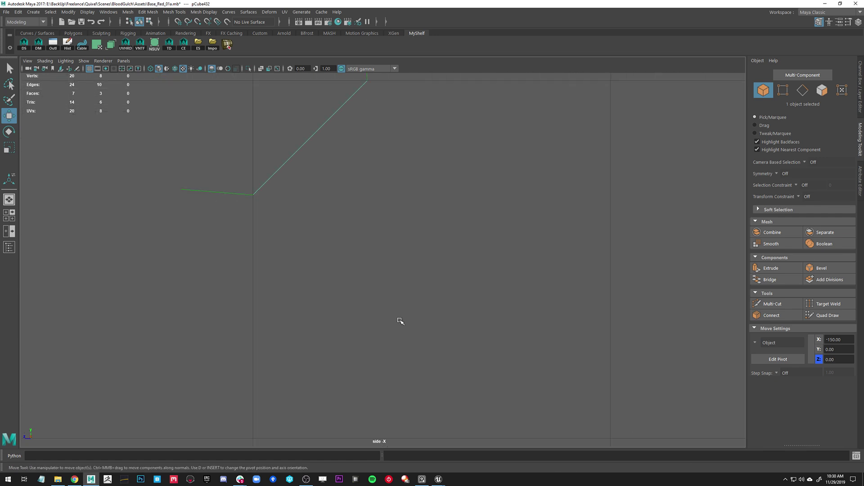
pyautogui.keyDown('alt'); pyautogui.moveTo(322, 289); pyautogui.dragTo(322, 293, button='middle'); pyautogui.keyUp('alt')
pyautogui.keyDown('alt'); pyautogui.moveTo(410, 187); pyautogui.dragTo(418, 215, button='middle'); pyautogui.keyUp('alt')
pyautogui.keyDown('alt'); pyautogui.moveTo(340, 156); pyautogui.dragTo(315, 150, button='middle'); pyautogui.keyUp('alt')
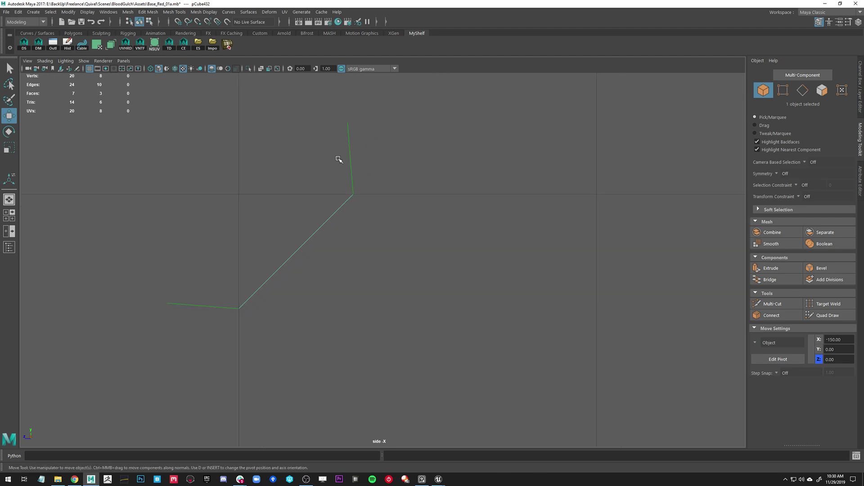
pyautogui.press('space')
pyautogui.moveTo(310, 200); pyautogui.dragTo(375, 305)
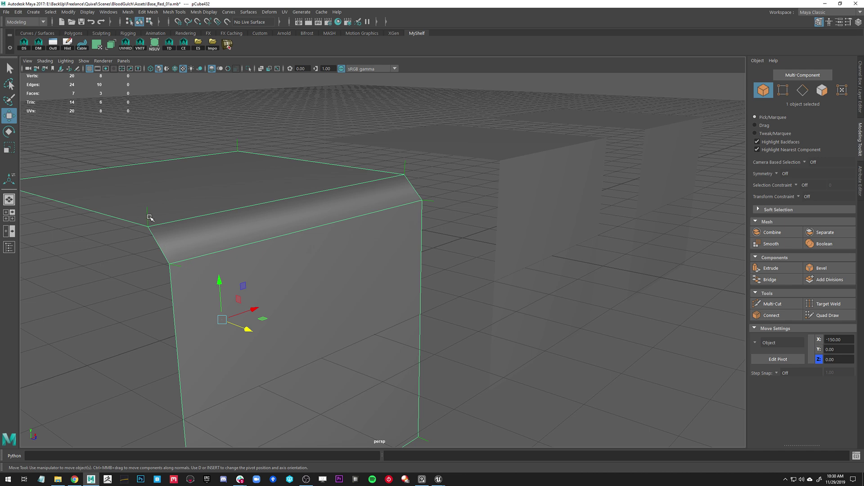
pyautogui.keyDown('alt'); pyautogui.moveTo(194, 212); pyautogui.dragTo(363, 236); pyautogui.keyUp('alt')
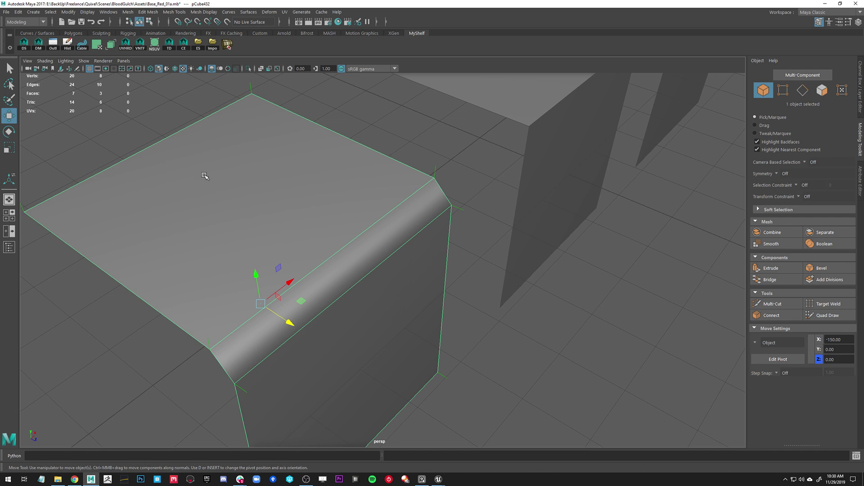
pyautogui.keyDown('alt'); pyautogui.moveTo(328, 296); pyautogui.dragTo(299, 245); pyautogui.keyUp('alt')
pyautogui.keyDown('alt'); pyautogui.moveTo(299, 245); pyautogui.dragTo(345, 273, button='right'); pyautogui.keyUp('alt')
pyautogui.keyDown('alt'); pyautogui.moveTo(345, 272); pyautogui.dragTo(360, 290); pyautogui.keyUp('alt')
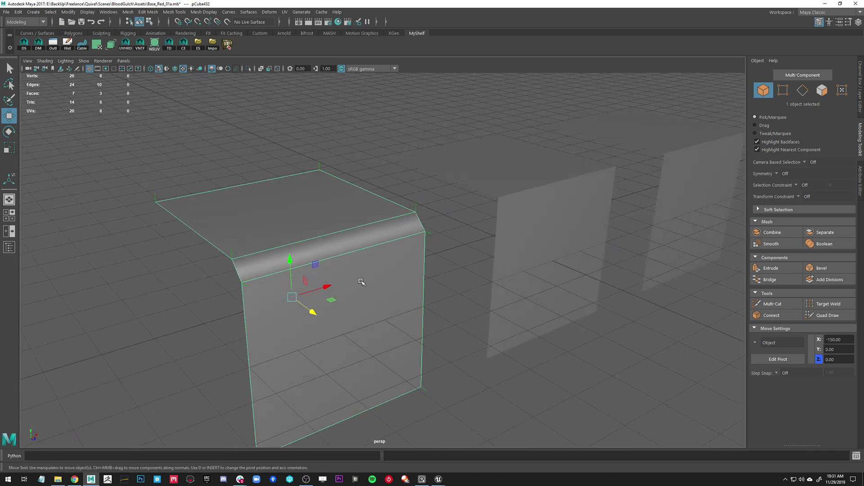
pyautogui.keyDown('alt'); pyautogui.moveTo(350, 275); pyautogui.dragTo(380, 270); pyautogui.keyUp('alt')
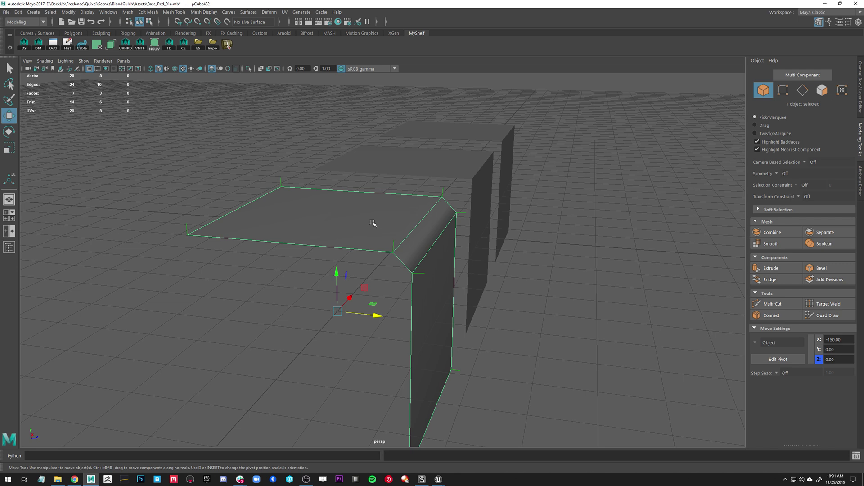
# Step: Try to rotate the normals of the bevel's two upper vertices with the Vertex Normal Edit Tool
pyautogui.moveTo(277, 162); pyautogui.dragTo(283, 163, button='right')
pyautogui.click(392, 250)
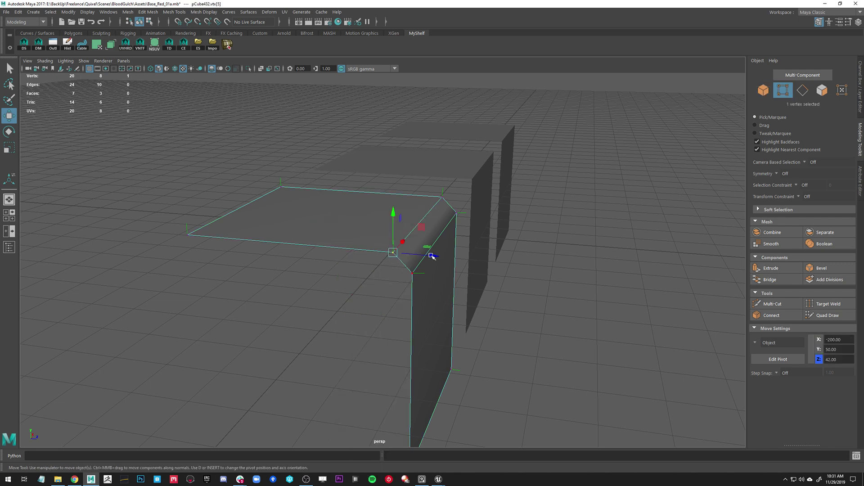
pyautogui.keyDown('shift'); pyautogui.click(442, 197); pyautogui.keyUp('shift')
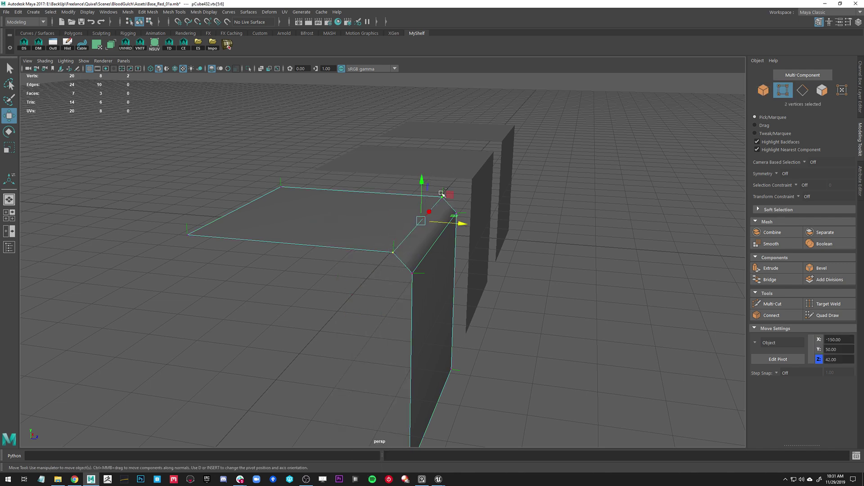
pyautogui.click(208, 14)
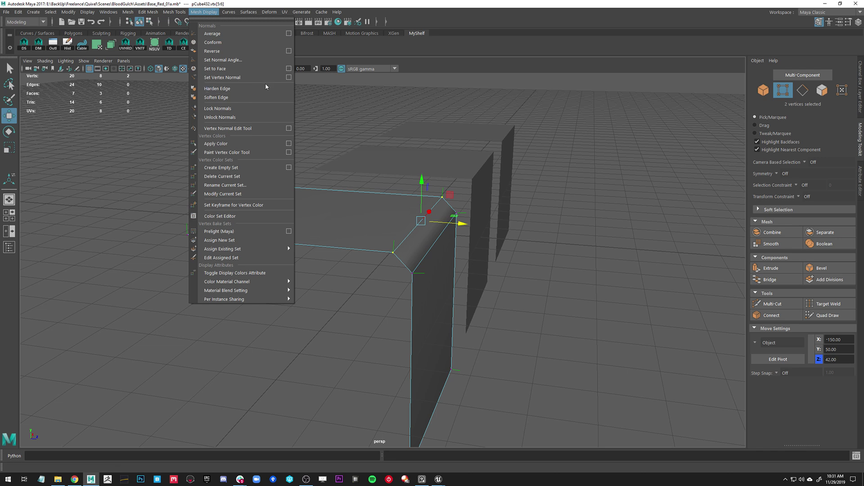
pyautogui.click(289, 131)
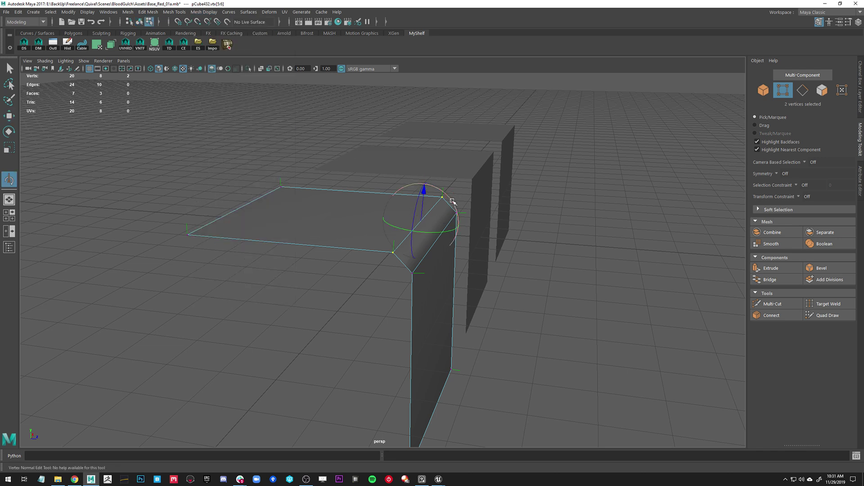
pyautogui.moveTo(452, 200); pyautogui.dragTo(448, 199)
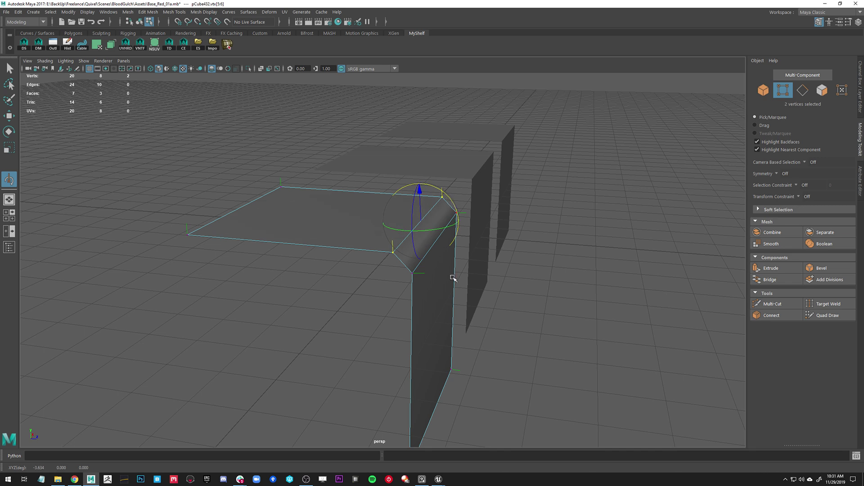
pyautogui.press('w')
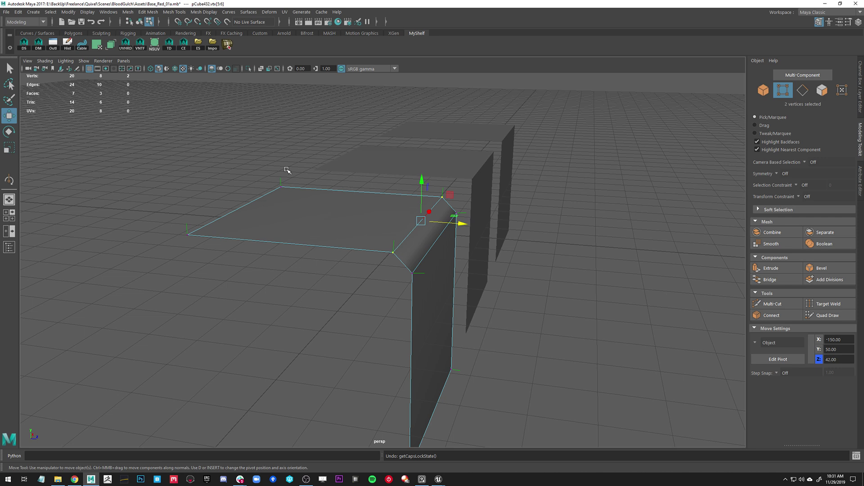
# Step: Align the vertex normals of the bevelled box's top face to that face
pyautogui.moveTo(340, 218); pyautogui.dragTo(341, 240, button='right')
pyautogui.click(342, 230)
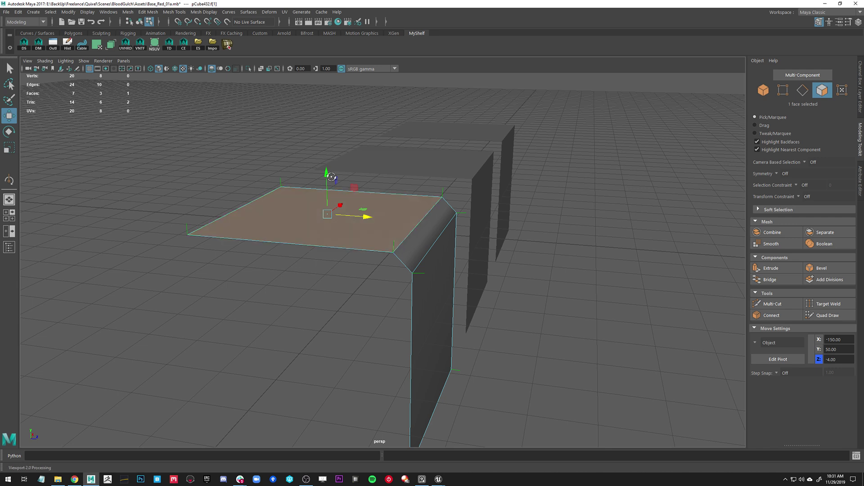
pyautogui.keyDown('alt'); pyautogui.moveTo(333, 178); pyautogui.dragTo(399, 275, button='right'); pyautogui.keyUp('alt')
pyautogui.keyDown('alt'); pyautogui.moveTo(399, 274); pyautogui.dragTo(367, 280); pyautogui.keyUp('alt')
pyautogui.click(140, 44)
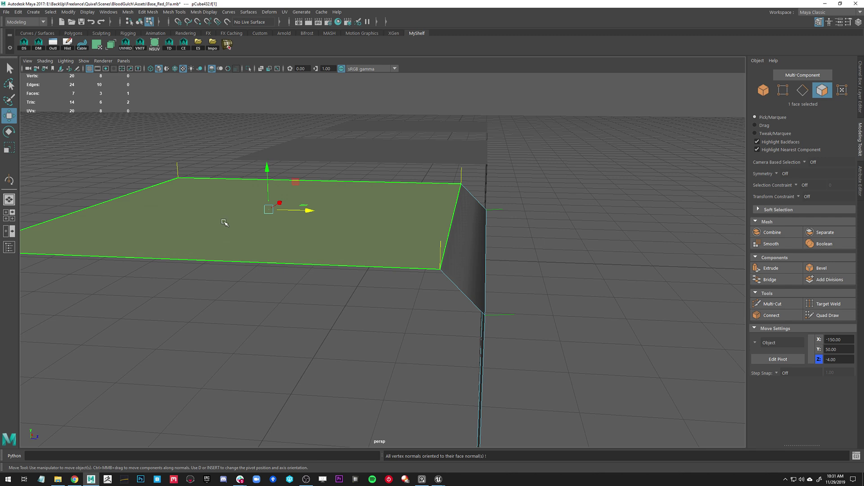
pyautogui.moveTo(411, 245)
pyautogui.keyDown('alt'); pyautogui.mouseDown()
pyautogui.moveTo(344, 252)
pyautogui.moveTo(385, 254)
pyautogui.moveTo(339, 279)
pyautogui.moveTo(428, 293)
pyautogui.moveTo(442, 234)
pyautogui.mouseUp(); pyautogui.keyUp('alt')
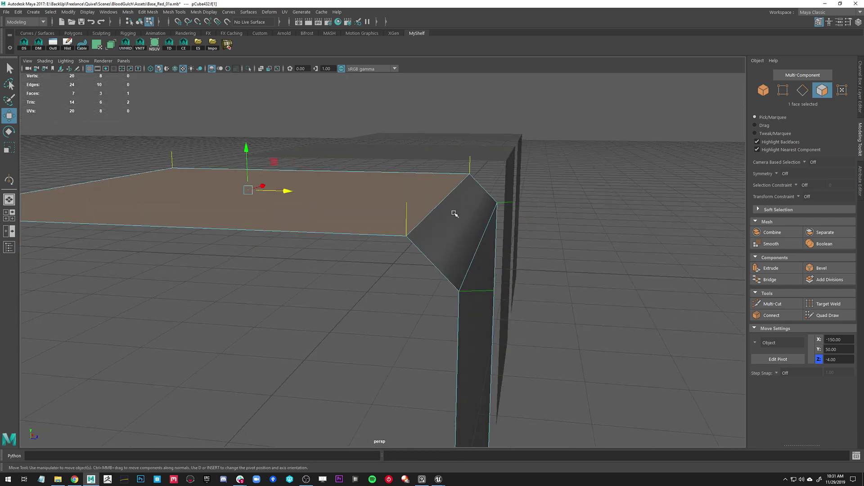
# Step: Align the vertex normals of the bevelled box's front face to that face and return to object mode
pyautogui.keyDown('alt'); pyautogui.moveTo(447, 184); pyautogui.dragTo(449, 273); pyautogui.keyUp('alt')
pyautogui.click(450, 274)
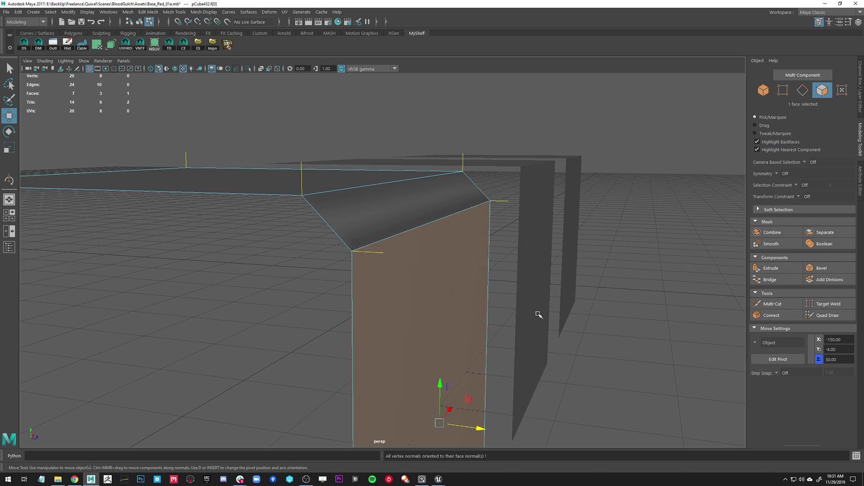
pyautogui.keyDown('alt'); pyautogui.moveTo(538, 317); pyautogui.dragTo(544, 313); pyautogui.keyUp('alt')
pyautogui.hotkey('ctrl', 'z')
pyautogui.press('g')
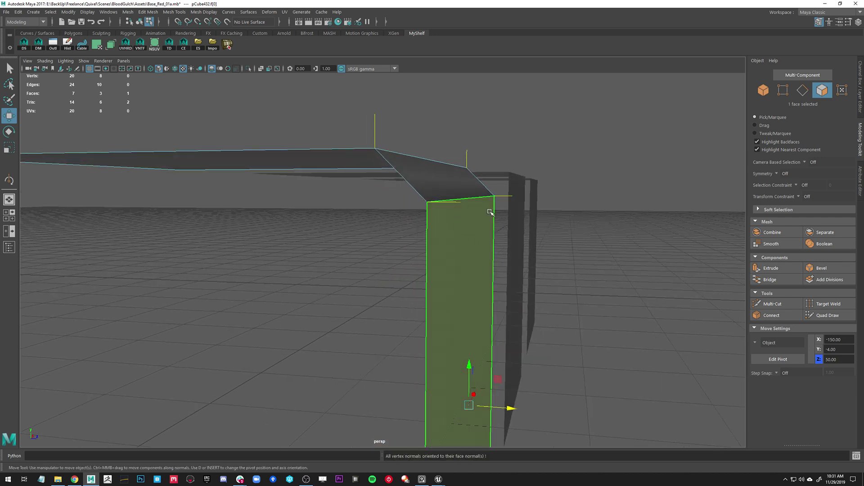
pyautogui.keyDown('alt'); pyautogui.moveTo(485, 252); pyautogui.dragTo(225, 285); pyautogui.keyUp('alt')
pyautogui.moveTo(293, 264); pyautogui.dragTo(421, 160, button='right')
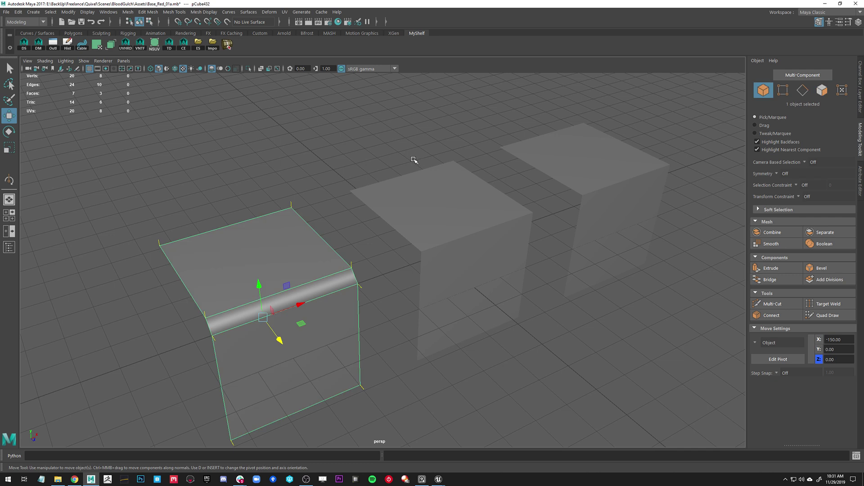
pyautogui.click(378, 147)
# Step: Bevel the middle box's edge between its top and front faces with a fraction of 0.1 and 2 segments
pyautogui.keyDown('alt'); pyautogui.moveTo(378, 146); pyautogui.dragTo(368, 147, button='middle'); pyautogui.keyUp('alt')
pyautogui.click(433, 190)
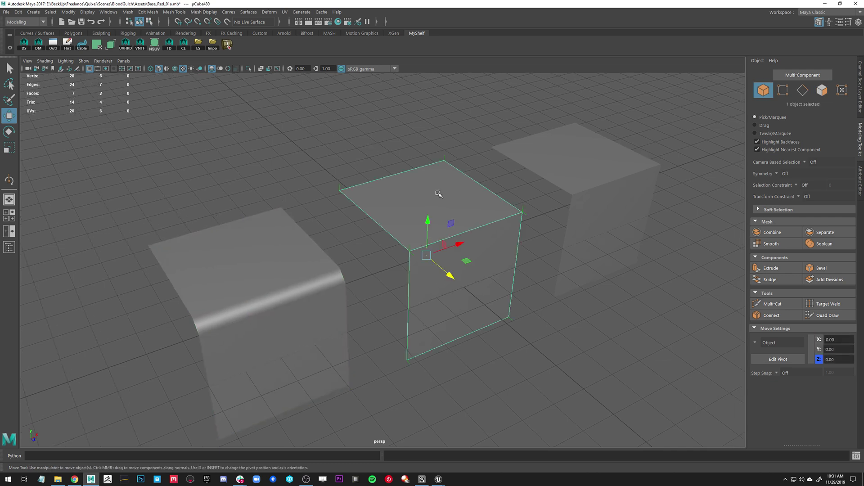
pyautogui.keyDown('alt'); pyautogui.moveTo(339, 264); pyautogui.dragTo(334, 331); pyautogui.keyUp('alt')
pyautogui.moveTo(481, 254); pyautogui.dragTo(467, 173, button='right')
pyautogui.click(477, 207)
pyautogui.keyDown('shift'); pyautogui.moveTo(473, 207); pyautogui.dragTo(515, 213, button='right'); pyautogui.keyUp('shift')
pyautogui.moveTo(520, 235); pyautogui.dragTo(498, 235, button='middle')
pyautogui.click(689, 198)
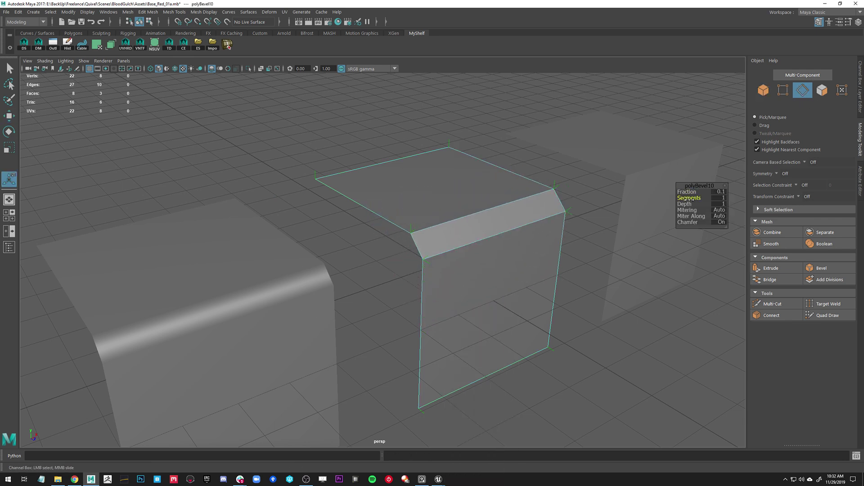
pyautogui.moveTo(689, 199); pyautogui.dragTo(693, 201, button='middle')
# Step: Soften the three edges of the middle box's bevel, return to object mode and clear the selection
pyautogui.press('w')
pyautogui.click(482, 203)
pyautogui.keyDown('shift'); pyautogui.click(486, 243); pyautogui.keyUp('shift')
pyautogui.keyDown('shift'); pyautogui.click(474, 228); pyautogui.keyUp('shift')
pyautogui.keyDown('shift'); pyautogui.moveTo(474, 229); pyautogui.dragTo(573, 239, button='right'); pyautogui.keyUp('shift')
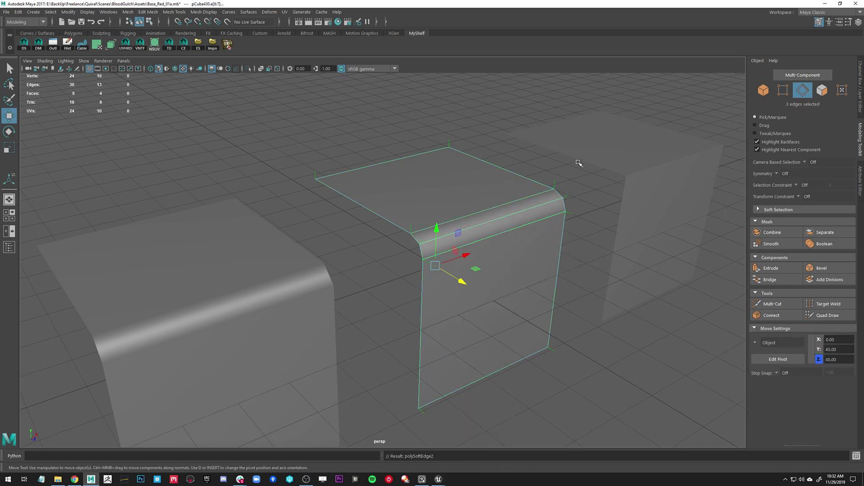
pyautogui.moveTo(578, 163); pyautogui.dragTo(597, 147, button='right')
pyautogui.keyDown('alt'); pyautogui.moveTo(338, 238); pyautogui.dragTo(374, 210); pyautogui.keyUp('alt')
pyautogui.click(302, 150)
pyautogui.keyDown('alt'); pyautogui.moveTo(402, 237); pyautogui.dragTo(391, 217); pyautogui.keyUp('alt')
pyautogui.keyDown('alt'); pyautogui.moveTo(463, 217); pyautogui.dragTo(447, 234); pyautogui.keyUp('alt')
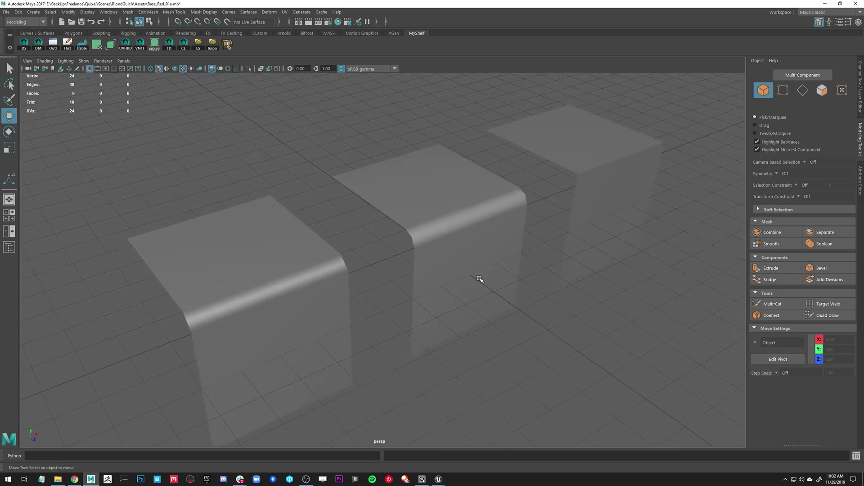
# Step: Compare the bevel shading of the middle box with the single-segment bevelled box and the unbevelled box
pyautogui.click(460, 223)
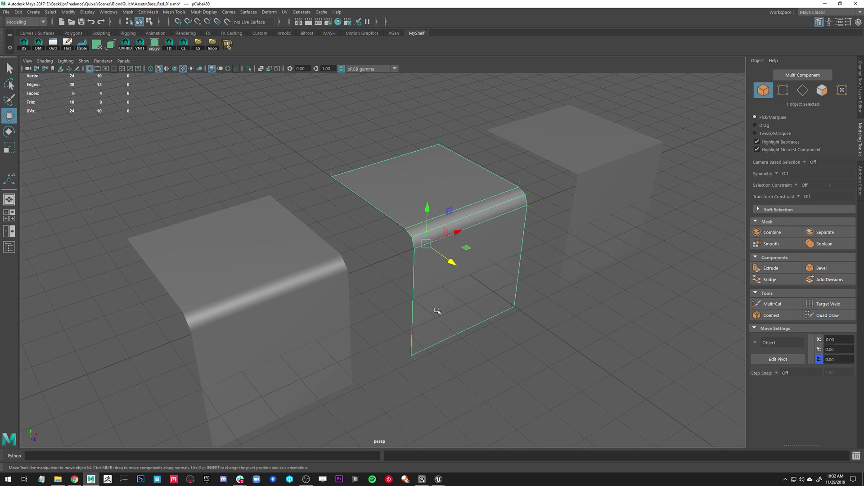
pyautogui.keyDown('alt'); pyautogui.moveTo(406, 220); pyautogui.dragTo(407, 251); pyautogui.keyUp('alt')
pyautogui.keyDown('alt'); pyautogui.moveTo(311, 293); pyautogui.dragTo(349, 270); pyautogui.keyUp('alt')
pyautogui.click(192, 146)
pyautogui.click(472, 204)
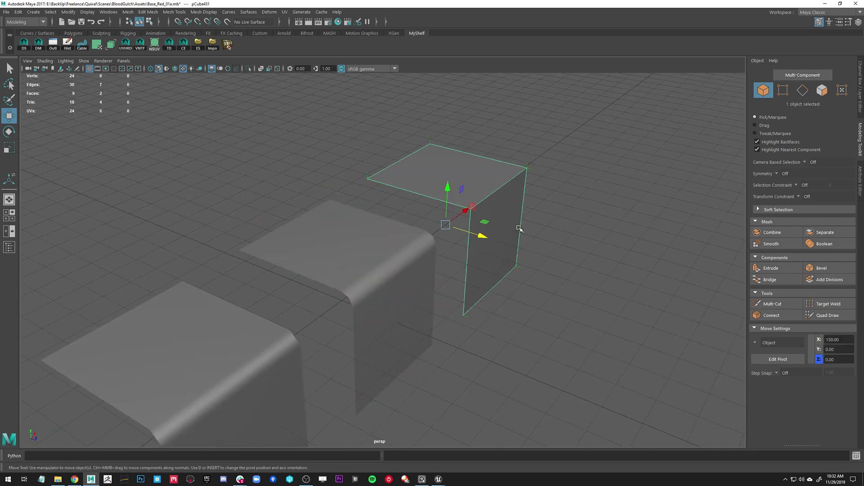
pyautogui.click(545, 301)
pyautogui.keyDown('alt'); pyautogui.moveTo(358, 351); pyautogui.dragTo(363, 310); pyautogui.keyUp('alt')
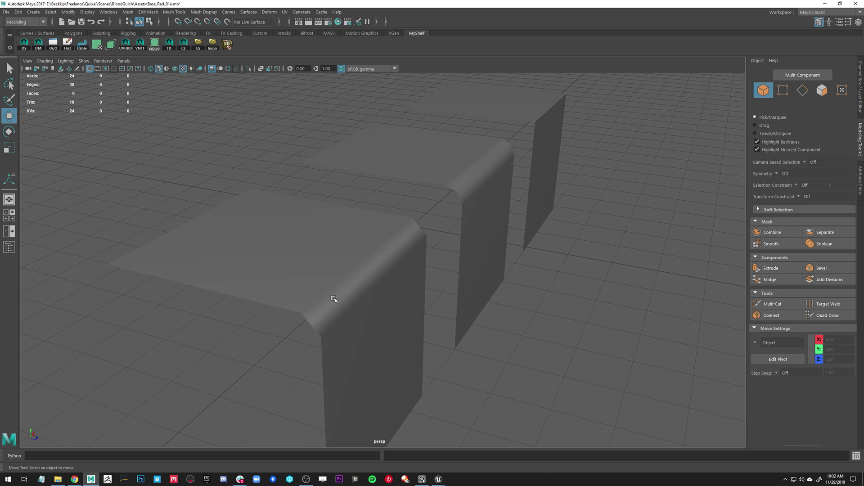
pyautogui.click(284, 305)
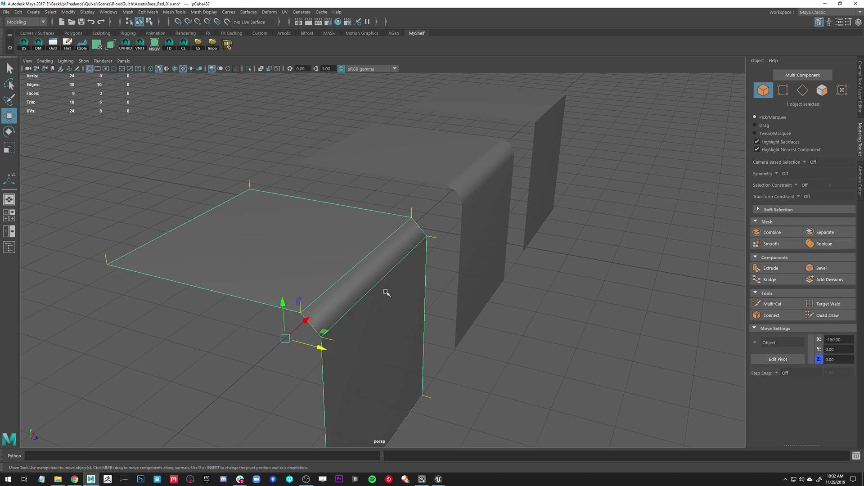
pyautogui.keyDown('alt'); pyautogui.moveTo(388, 294); pyautogui.dragTo(342, 288); pyautogui.keyUp('alt')
pyautogui.keyDown('alt'); pyautogui.moveTo(421, 258); pyautogui.dragTo(324, 286, button='middle'); pyautogui.keyUp('alt')
# Step: Examine the vertex normals along the middle box's two-segment bevel in a side view and return to the perspective view
pyautogui.click(394, 233)
pyautogui.press('f')
pyautogui.keyDown('alt'); pyautogui.moveTo(392, 231); pyautogui.dragTo(303, 234); pyautogui.keyUp('alt')
pyautogui.keyDown('alt'); pyautogui.moveTo(303, 234); pyautogui.dragTo(391, 239, button='right'); pyautogui.keyUp('alt')
pyautogui.keyDown('alt'); pyautogui.moveTo(392, 239); pyautogui.dragTo(445, 270, button='middle'); pyautogui.keyUp('alt')
pyautogui.keyDown('alt'); pyautogui.moveTo(445, 270); pyautogui.dragTo(394, 205); pyautogui.keyUp('alt')
pyautogui.keyDown('alt'); pyautogui.moveTo(418, 250); pyautogui.dragTo(410, 221); pyautogui.keyUp('alt')
pyautogui.press('space')
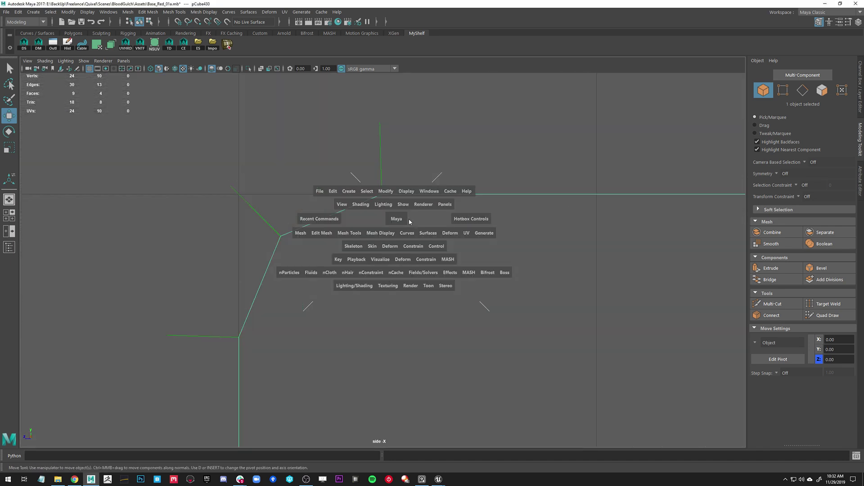
pyautogui.keyDown('alt'); pyautogui.moveTo(407, 222); pyautogui.dragTo(332, 214, button='middle'); pyautogui.keyUp('alt')
pyautogui.keyDown('alt'); pyautogui.moveTo(332, 214); pyautogui.dragTo(349, 186, button='right'); pyautogui.keyUp('alt')
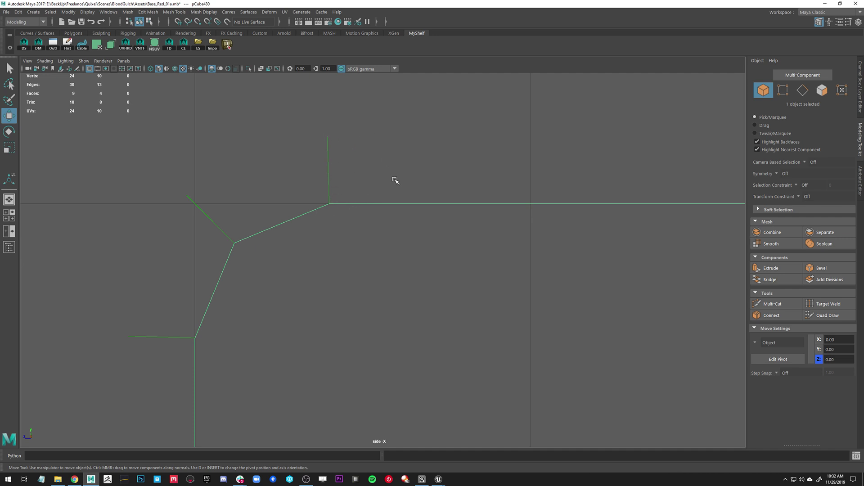
pyautogui.press('space')
pyautogui.moveTo(396, 180); pyautogui.dragTo(480, 166)
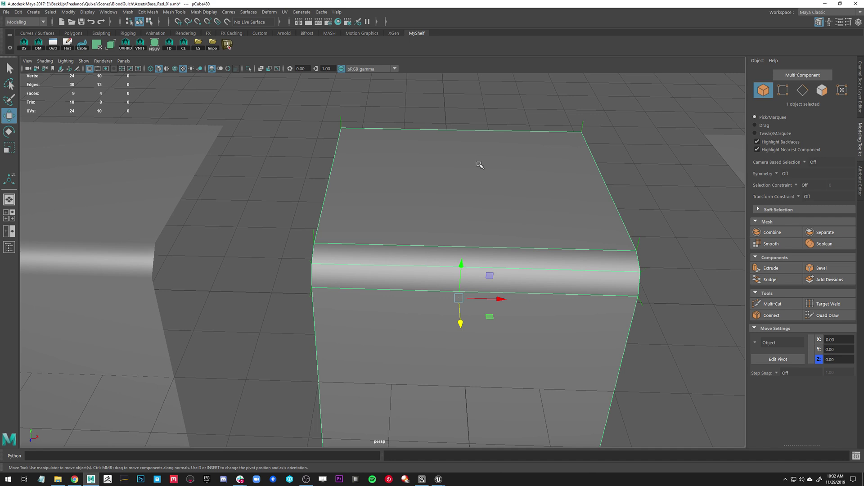
# Step: Align the vertex normals of the middle box's top and front faces to those faces and check them from the side in object mode
pyautogui.moveTo(480, 166); pyautogui.dragTo(476, 179, button='right')
pyautogui.click(476, 180)
pyautogui.keyDown('alt'); pyautogui.moveTo(193, 96); pyautogui.dragTo(110, 110, button='right'); pyautogui.keyUp('alt')
pyautogui.keyDown('alt'); pyautogui.moveTo(110, 111); pyautogui.dragTo(133, 116); pyautogui.keyUp('alt')
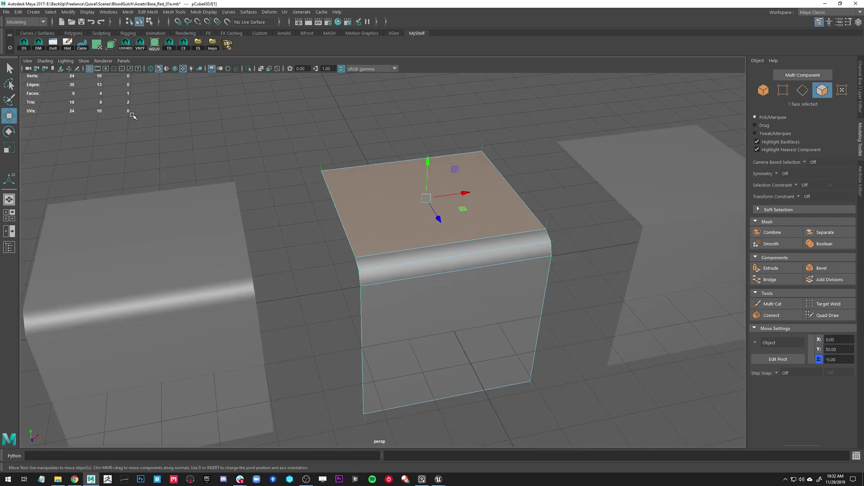
pyautogui.click(141, 46)
pyautogui.keyDown('alt'); pyautogui.moveTo(389, 257); pyautogui.dragTo(355, 220, button='middle'); pyautogui.keyUp('alt')
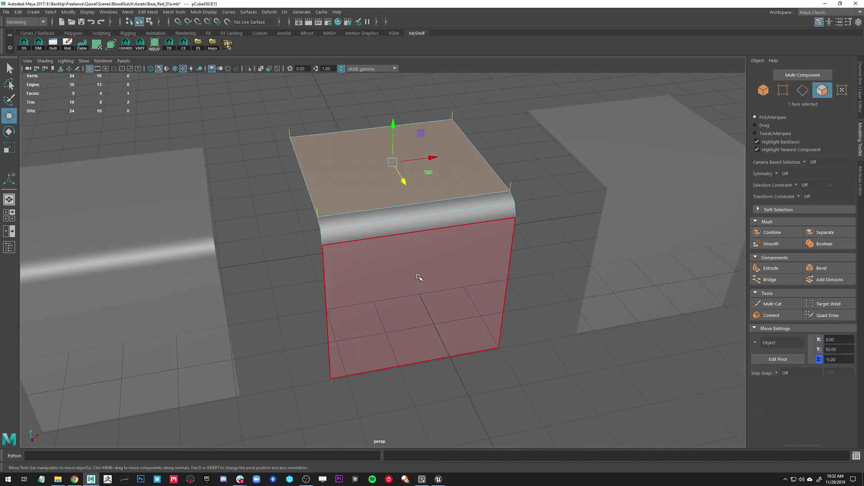
pyautogui.click(419, 278)
pyautogui.press('F8')
pyautogui.press('space')
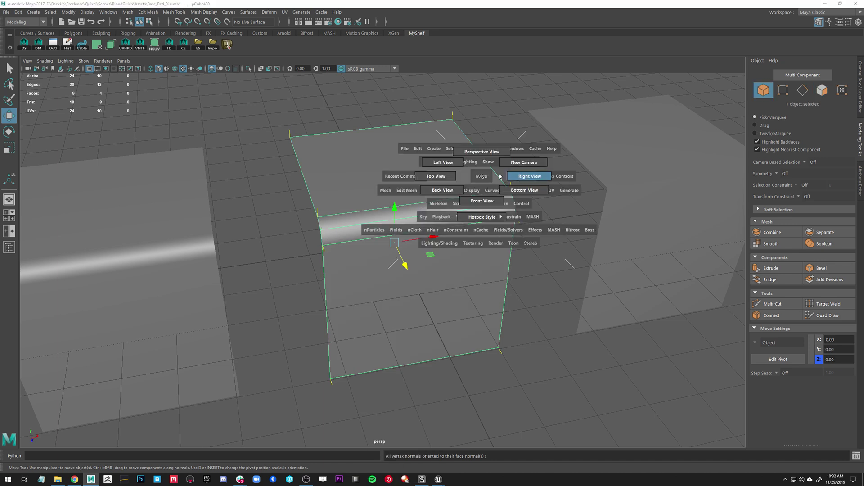
pyautogui.moveTo(488, 176); pyautogui.dragTo(506, 175)
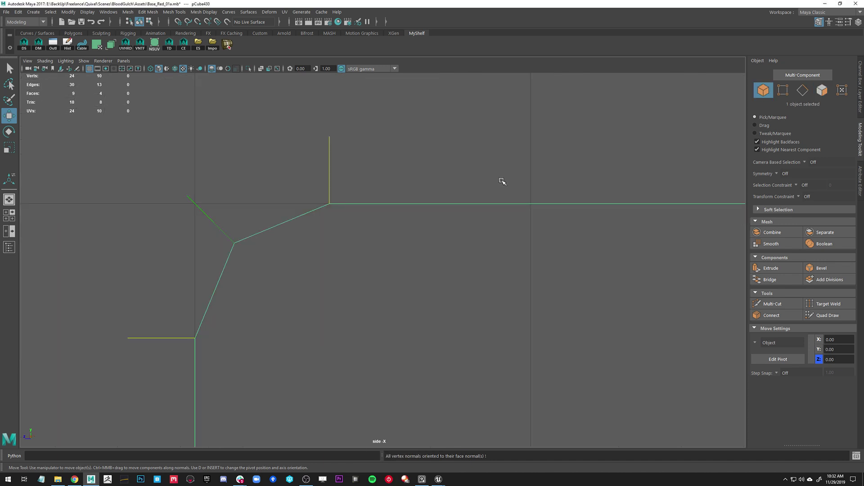
pyautogui.press('space')
pyautogui.moveTo(499, 179); pyautogui.dragTo(499, 157)
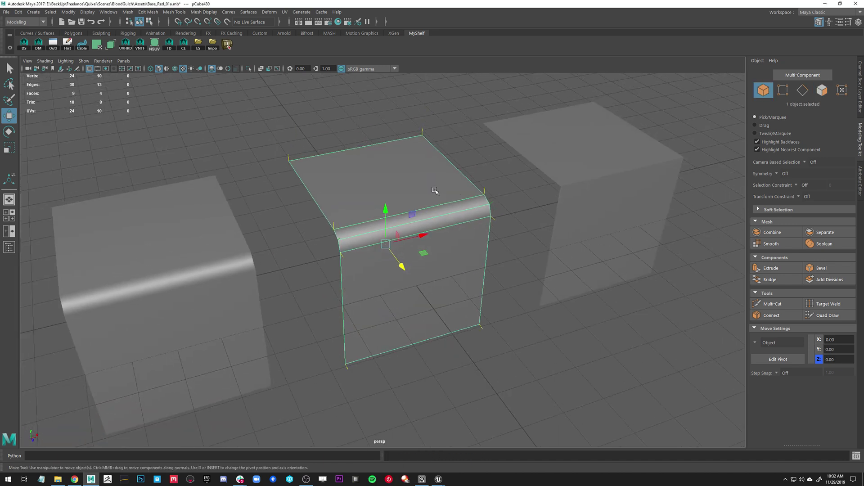
# Step: Bevel the unbevelled box's edge between its top and front faces with a fraction of 0.11 and Chamfer off
pyautogui.keyDown('alt'); pyautogui.moveTo(434, 191); pyautogui.dragTo(323, 208, button='middle'); pyautogui.keyUp('alt')
pyautogui.click(525, 181)
pyautogui.moveTo(525, 182); pyautogui.dragTo(516, 104, button='right')
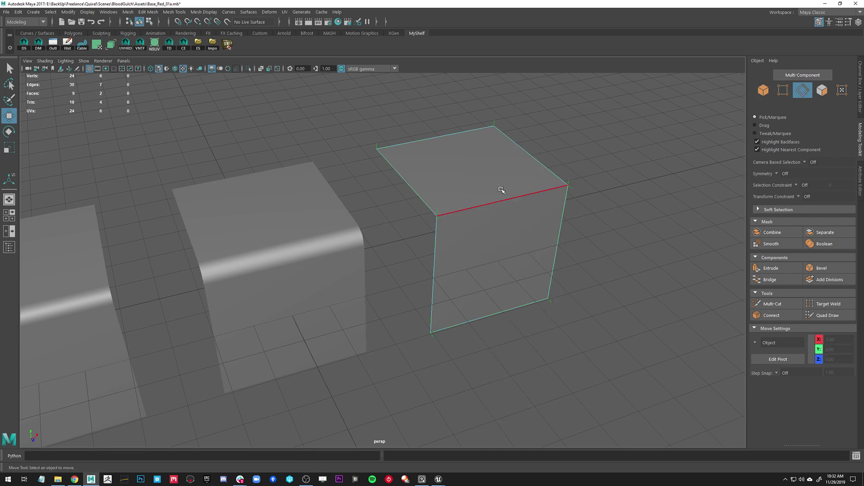
pyautogui.click(502, 189)
pyautogui.press('f')
pyautogui.keyDown('alt'); pyautogui.moveTo(447, 240); pyautogui.dragTo(259, 228, button='right'); pyautogui.keyUp('alt')
pyautogui.keyDown('alt'); pyautogui.moveTo(320, 220); pyautogui.dragTo(198, 225, button='right'); pyautogui.keyUp('alt')
pyautogui.keyDown('alt'); pyautogui.moveTo(268, 222); pyautogui.dragTo(261, 167, button='middle'); pyautogui.keyUp('alt')
pyautogui.keyDown('alt'); pyautogui.moveTo(261, 167); pyautogui.dragTo(239, 160); pyautogui.keyUp('alt')
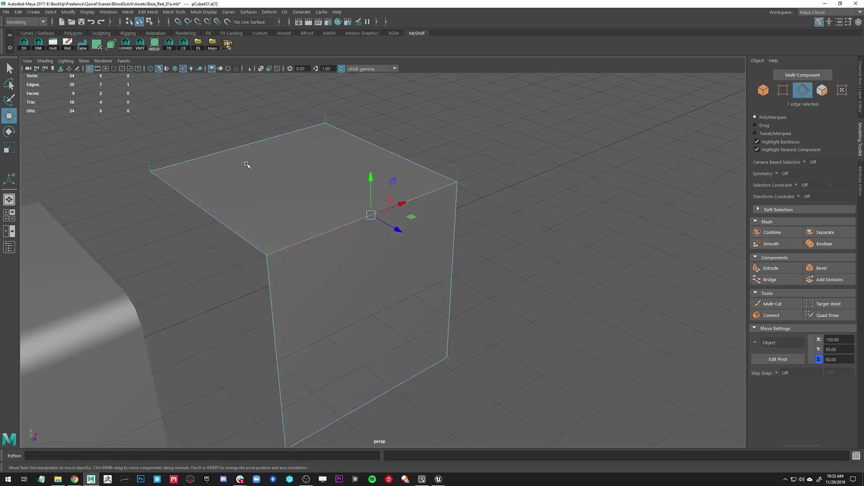
pyautogui.keyDown('alt'); pyautogui.moveTo(324, 179); pyautogui.dragTo(355, 177); pyautogui.keyUp('alt')
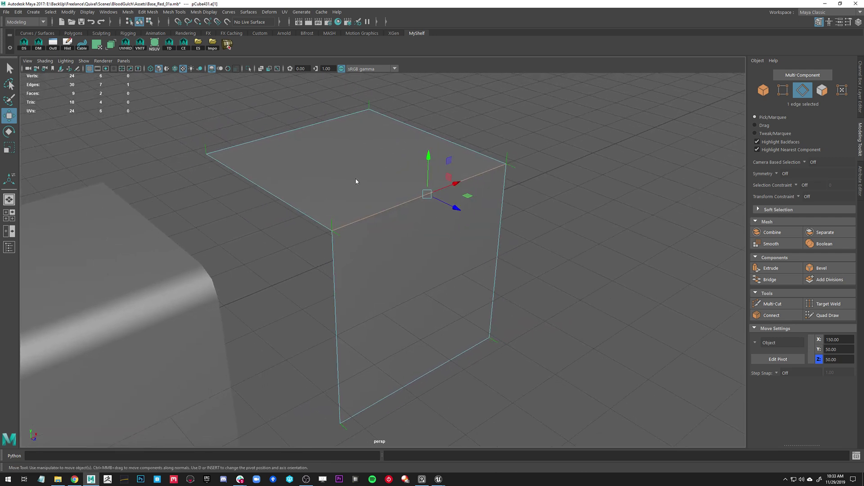
pyautogui.keyDown('shift'); pyautogui.moveTo(356, 180); pyautogui.dragTo(394, 179, button='right'); pyautogui.keyUp('shift')
pyautogui.keyDown('ctrl'); pyautogui.moveTo(463, 206); pyautogui.dragTo(441, 202, button='middle'); pyautogui.keyUp('ctrl')
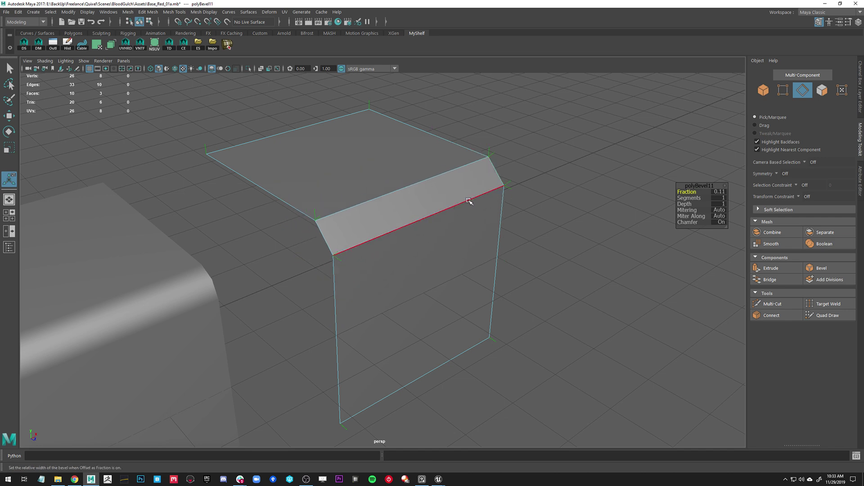
pyautogui.click(722, 222)
pyautogui.press('w')
# Step: Soften the three parallel edges of the unchamfered bevel, return to object mode and clear the selection
pyautogui.click(400, 221)
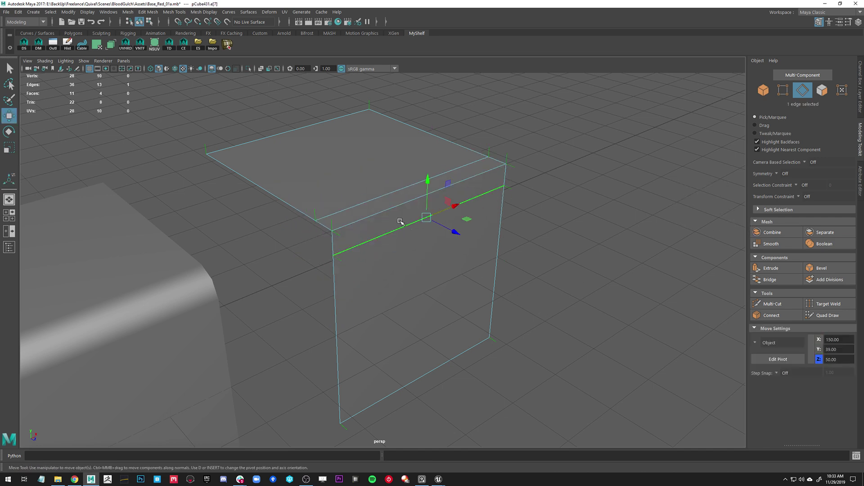
pyautogui.keyDown('shift'); pyautogui.doubleClick(372, 208); pyautogui.keyUp('shift')
pyautogui.keyDown('shift'); pyautogui.moveTo(430, 222); pyautogui.dragTo(421, 200, button='right'); pyautogui.keyUp('shift')
pyautogui.moveTo(415, 199); pyautogui.dragTo(443, 183, button='right')
pyautogui.click(549, 125)
# Step: Examine the vertex normals of the box with the unchamfered bevel in a side view and its shading in perspective
pyautogui.keyDown('alt'); pyautogui.moveTo(548, 127); pyautogui.dragTo(428, 225); pyautogui.keyUp('alt')
pyautogui.click(425, 238)
pyautogui.keyDown('alt'); pyautogui.moveTo(346, 167); pyautogui.dragTo(367, 229); pyautogui.keyUp('alt')
pyautogui.press('space')
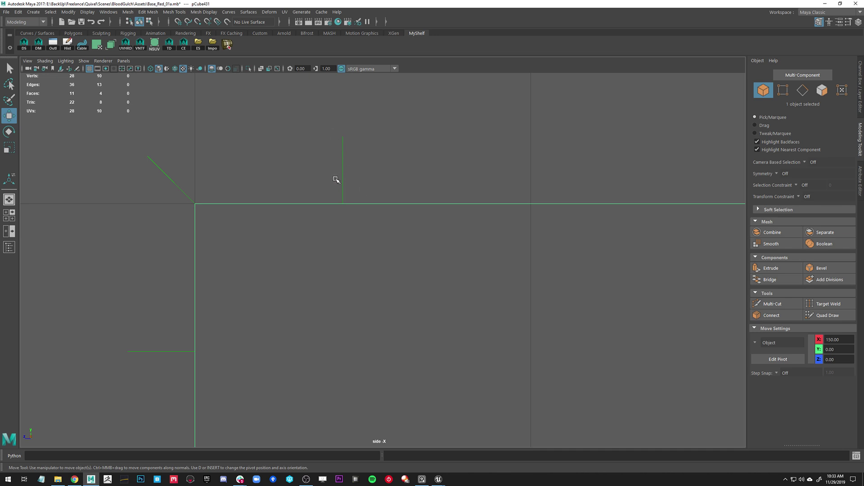
pyautogui.press('space')
pyautogui.moveTo(354, 213); pyautogui.dragTo(379, 196)
pyautogui.keyDown('alt'); pyautogui.moveTo(379, 197); pyautogui.dragTo(374, 193, button='right'); pyautogui.keyUp('alt')
pyautogui.click(527, 162)
pyautogui.keyDown('alt'); pyautogui.moveTo(527, 162); pyautogui.dragTo(450, 174); pyautogui.keyUp('alt')
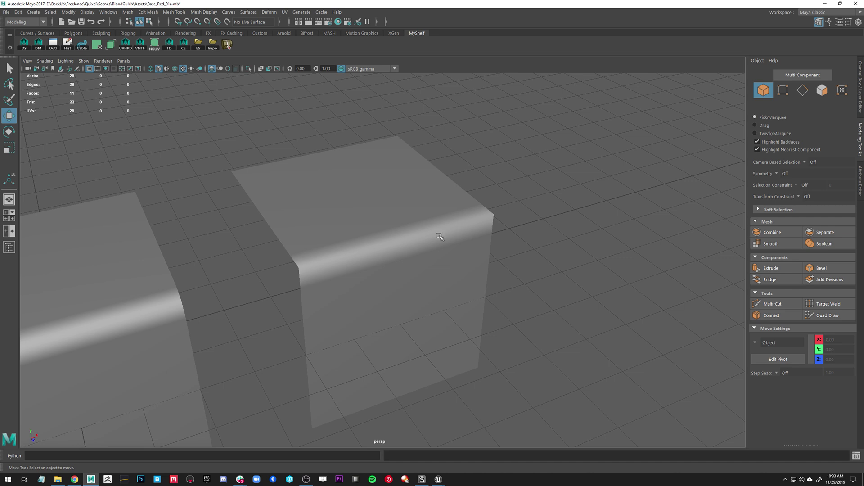
pyautogui.keyDown('alt'); pyautogui.moveTo(398, 233); pyautogui.dragTo(461, 182); pyautogui.keyUp('alt')
pyautogui.click(352, 246)
pyautogui.click(530, 125)
pyautogui.keyDown('alt'); pyautogui.moveTo(529, 126); pyautogui.dragTo(400, 183); pyautogui.keyUp('alt')
# Step: Select the single-segment bevelled box and open the display size setting for its polygon normals
pyautogui.click(401, 183)
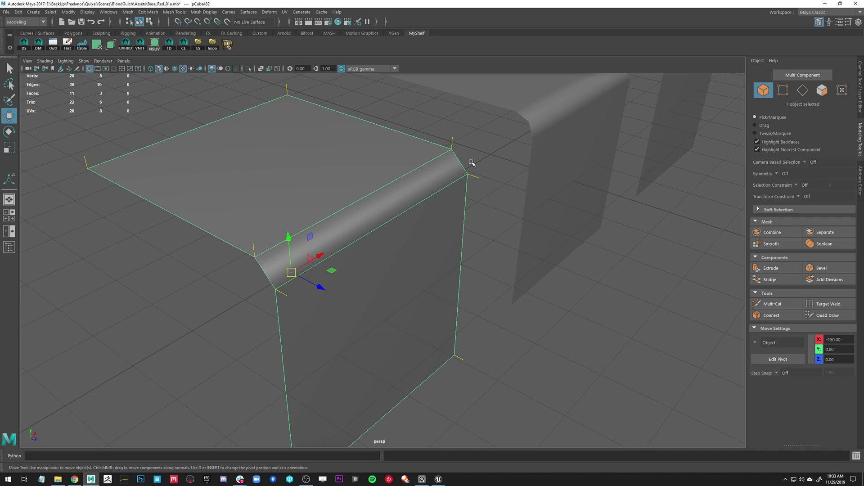
pyautogui.keyDown('shift'); pyautogui.moveTo(388, 104); pyautogui.dragTo(494, 360, button='right'); pyautogui.keyUp('shift')
pyautogui.keyDown('shift'); pyautogui.moveTo(349, 156); pyautogui.dragTo(445, 411, button='right'); pyautogui.keyUp('shift')
pyautogui.click(71, 13)
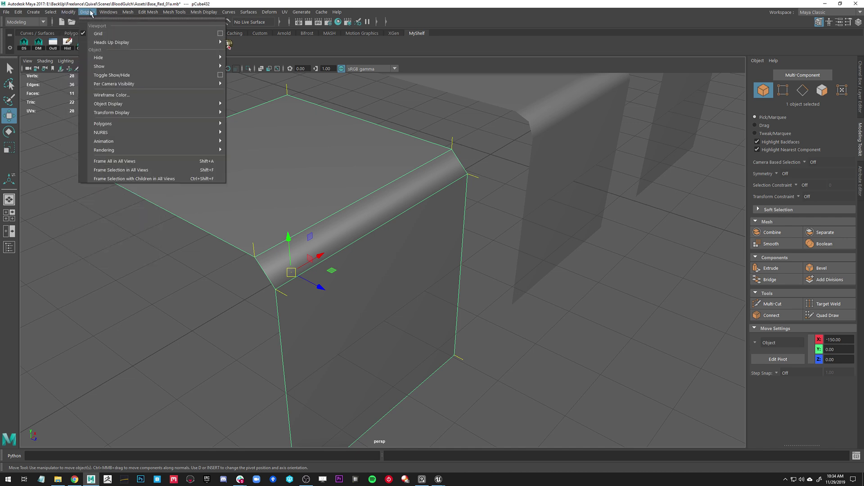
pyautogui.moveTo(135, 123)
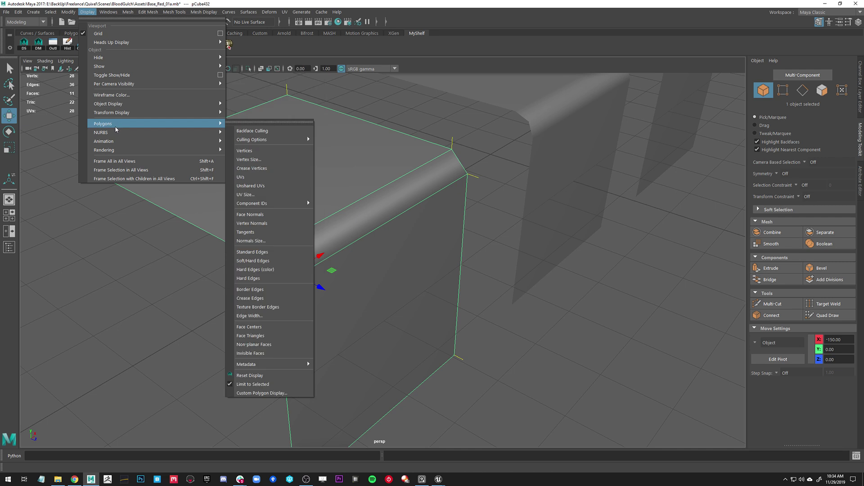
pyautogui.click(277, 242)
pyautogui.moveTo(316, 165); pyautogui.dragTo(577, 132)
# Step: Examine the vertex normals at the corners of the single-segment bevel up close and from several angles
pyautogui.keyDown('alt'); pyautogui.moveTo(259, 200); pyautogui.dragTo(280, 266, button='right'); pyautogui.keyUp('alt')
pyautogui.moveTo(280, 266)
pyautogui.keyDown('alt'); pyautogui.mouseDown(button='middle')
pyautogui.moveTo(396, 247)
pyautogui.moveTo(295, 258)
pyautogui.mouseUp(button='middle'); pyautogui.keyUp('alt')
pyautogui.keyDown('alt'); pyautogui.moveTo(295, 258); pyautogui.dragTo(341, 216, button='right'); pyautogui.keyUp('alt')
pyautogui.keyDown('alt'); pyautogui.moveTo(293, 143); pyautogui.dragTo(230, 212, button='middle'); pyautogui.keyUp('alt')
pyautogui.keyDown('alt'); pyautogui.moveTo(230, 211); pyautogui.dragTo(215, 190, button='right'); pyautogui.keyUp('alt')
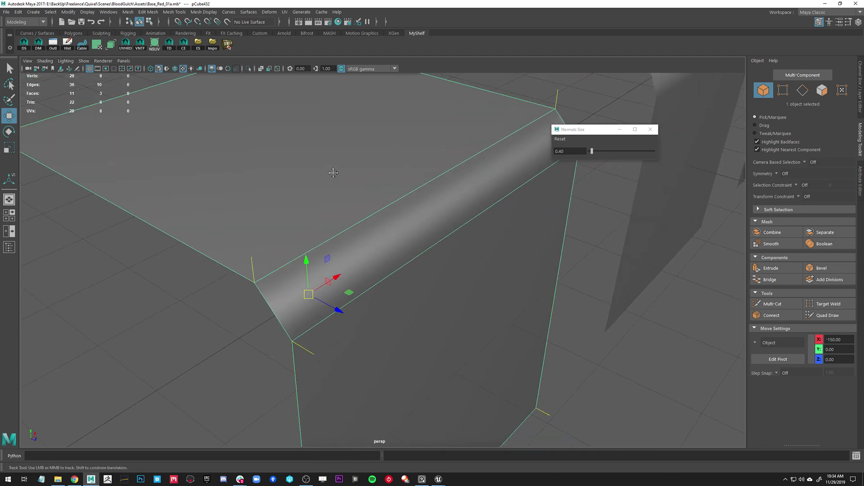
pyautogui.keyDown('alt'); pyautogui.moveTo(333, 172); pyautogui.dragTo(297, 186, button='middle'); pyautogui.keyUp('alt')
pyautogui.keyDown('alt'); pyautogui.moveTo(297, 187); pyautogui.dragTo(266, 191, button='right'); pyautogui.keyUp('alt')
pyautogui.keyDown('alt'); pyautogui.moveTo(266, 191); pyautogui.dragTo(286, 188); pyautogui.keyUp('alt')
pyautogui.keyDown('alt'); pyautogui.moveTo(286, 188); pyautogui.dragTo(258, 175, button='right'); pyautogui.keyUp('alt')
pyautogui.keyDown('alt'); pyautogui.moveTo(259, 176); pyautogui.dragTo(233, 199, button='middle'); pyautogui.keyUp('alt')
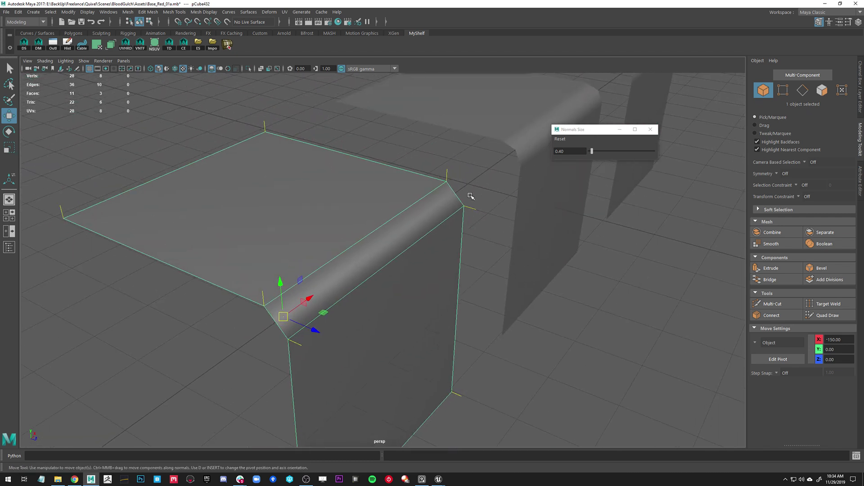
pyautogui.keyDown('alt'); pyautogui.moveTo(471, 196); pyautogui.dragTo(440, 193); pyautogui.keyUp('alt')
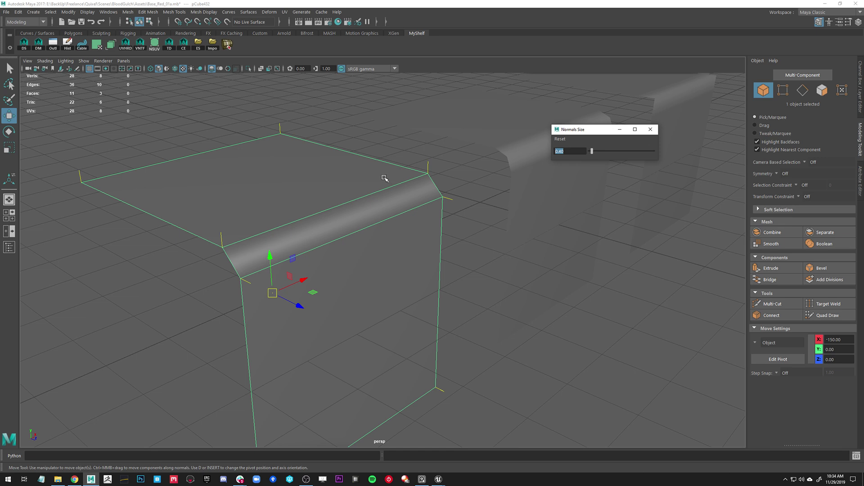
# Step: Set the displayed normals size to 5, check it on the single-segment and middle boxes, and close the size window
pyautogui.write('4')
pyautogui.press('Return')
pyautogui.scroll(-2, 484, 214)
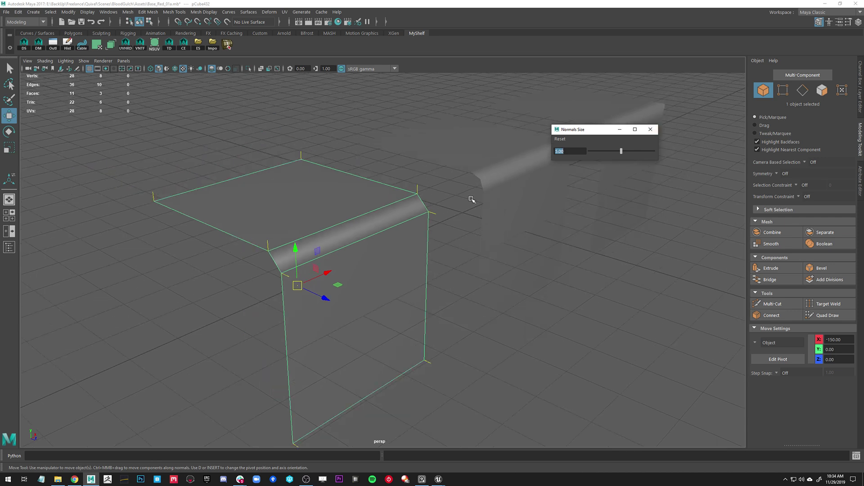
pyautogui.keyDown('alt'); pyautogui.moveTo(464, 191); pyautogui.dragTo(430, 202, button='middle'); pyautogui.keyUp('alt')
pyautogui.click(436, 195)
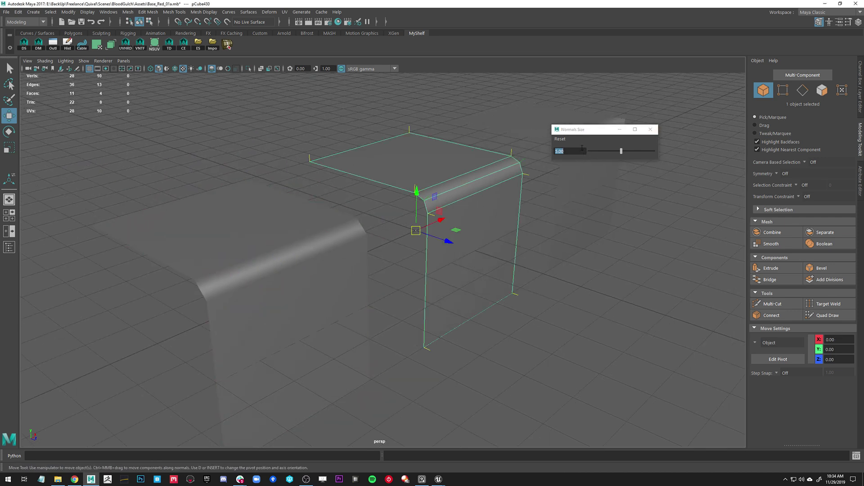
pyautogui.click(325, 283)
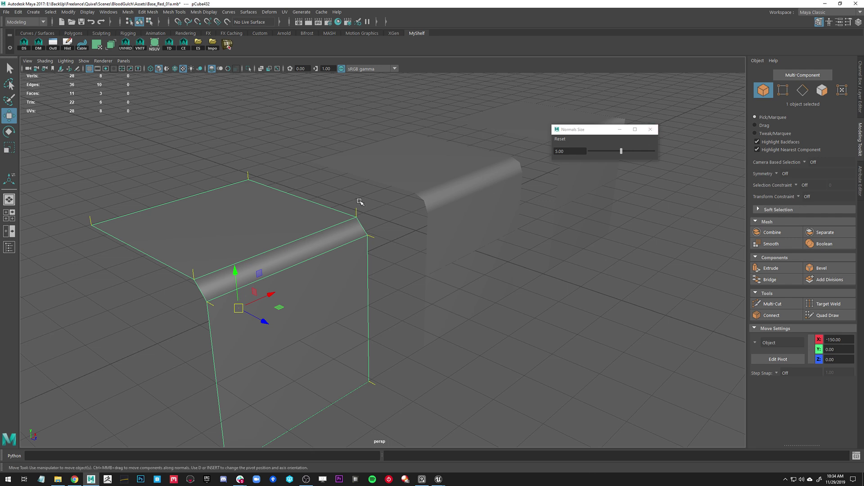
pyautogui.click(650, 130)
# Step: Frame all three boxes, select their parent group, clear the selection and compare the bevel shading from several angles
pyautogui.press('a')
pyautogui.keyDown('alt'); pyautogui.moveTo(539, 195); pyautogui.dragTo(396, 180); pyautogui.keyUp('alt')
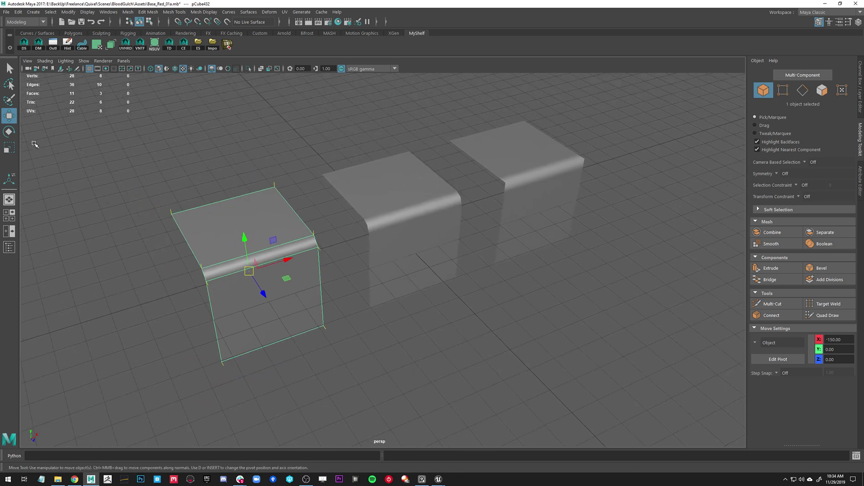
pyautogui.press('Up')
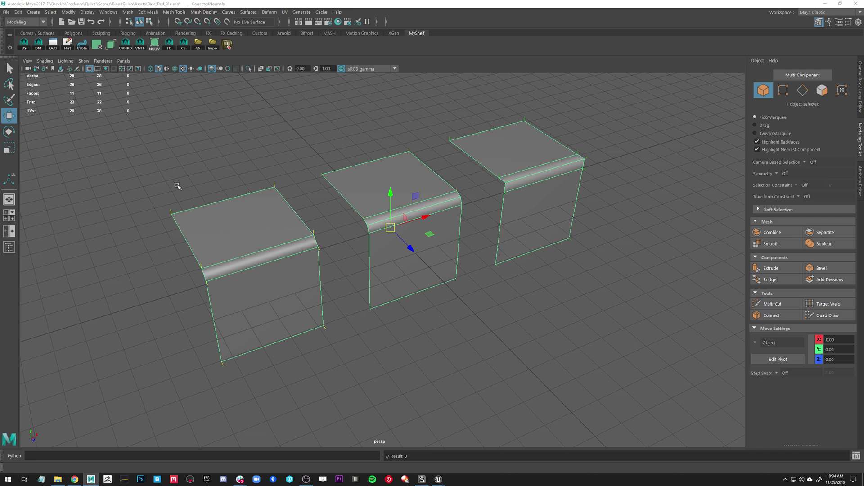
pyautogui.click(247, 137)
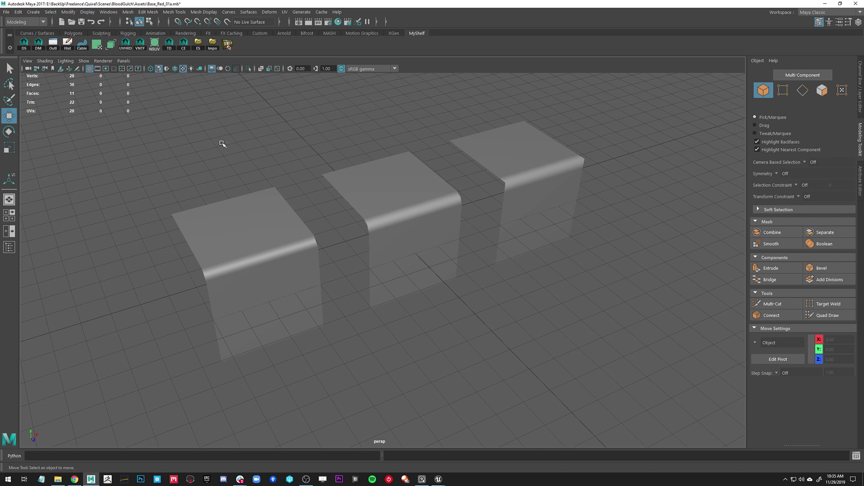
pyautogui.keyDown('alt'); pyautogui.moveTo(222, 143); pyautogui.dragTo(279, 208); pyautogui.keyUp('alt')
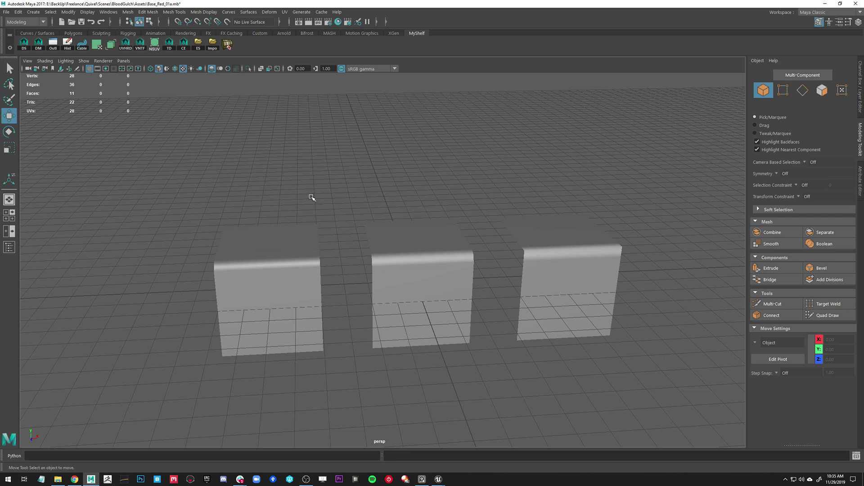
pyautogui.keyDown('alt'); pyautogui.moveTo(360, 189); pyautogui.dragTo(382, 170); pyautogui.keyUp('alt')
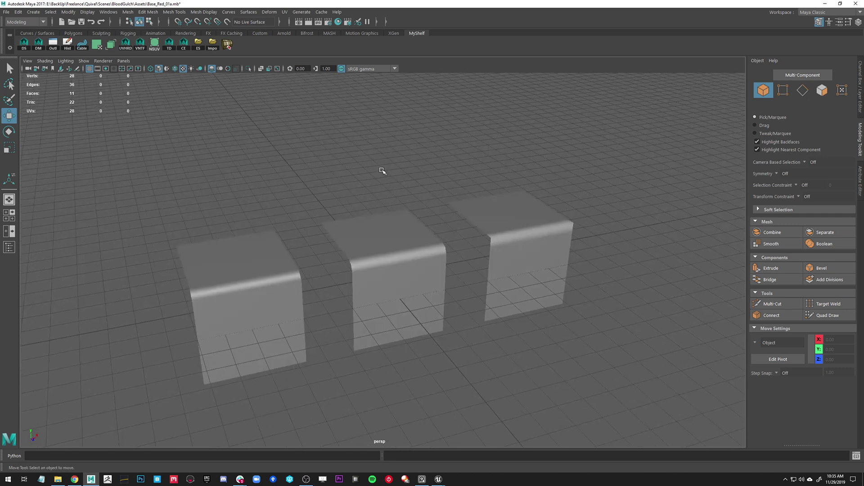
pyautogui.scroll(2, 382, 170)
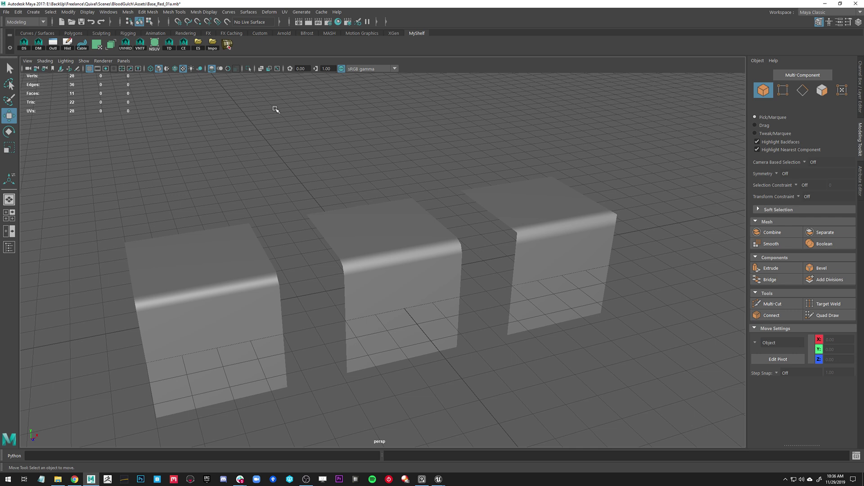
# Step: Compare the single-segment bevelled box with the other two and select the CorrectedNormals group that holds all three
pyautogui.click(192, 269)
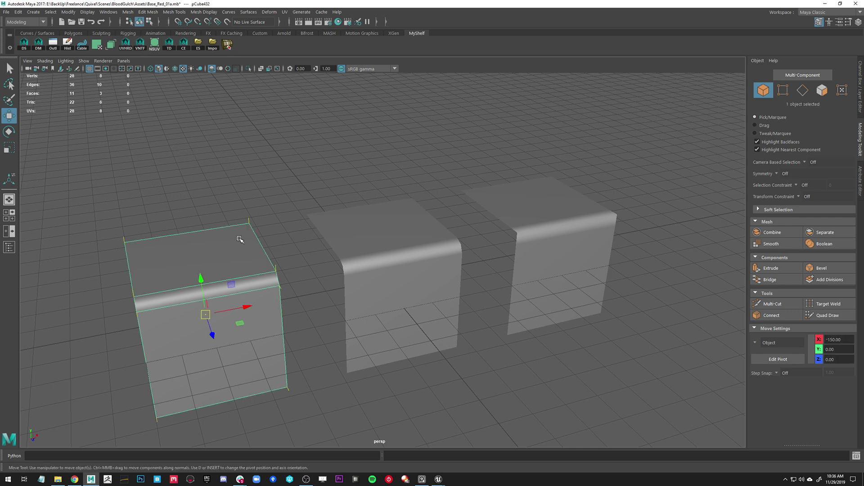
pyautogui.click(291, 144)
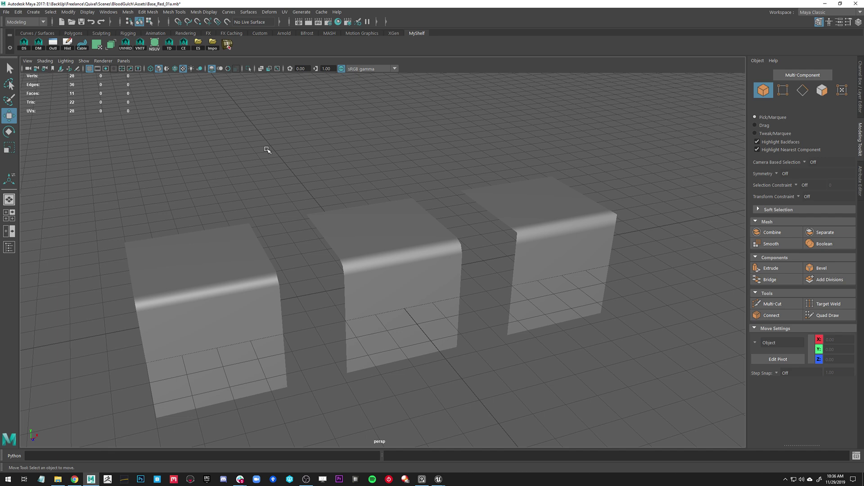
pyautogui.keyDown('alt'); pyautogui.moveTo(376, 145); pyautogui.dragTo(367, 187); pyautogui.keyUp('alt')
pyautogui.keyDown('alt'); pyautogui.moveTo(367, 187); pyautogui.dragTo(286, 195, button='right'); pyautogui.keyUp('alt')
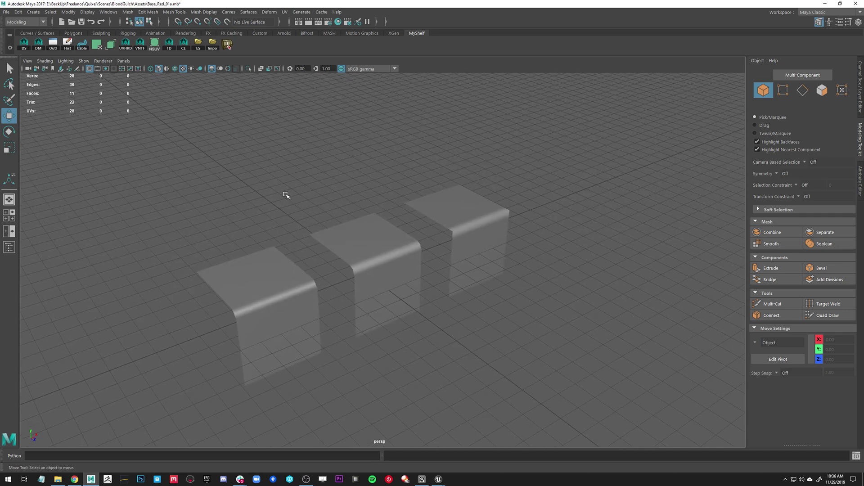
pyautogui.click(262, 267)
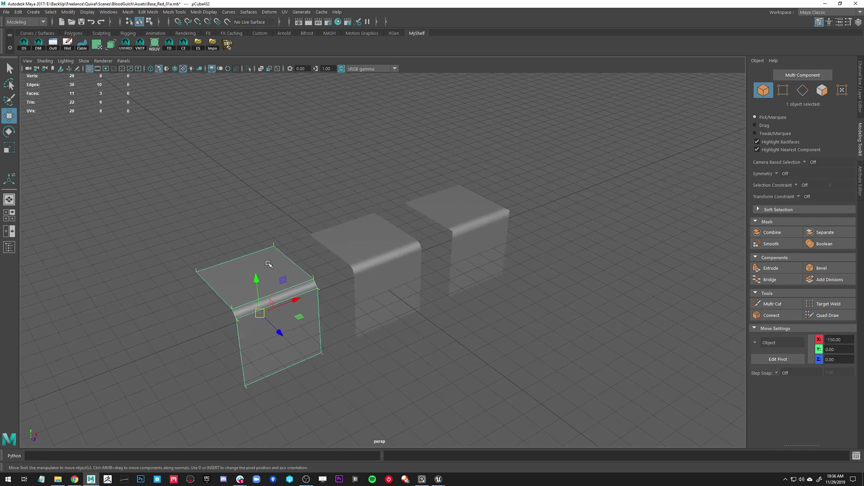
pyautogui.click(339, 173)
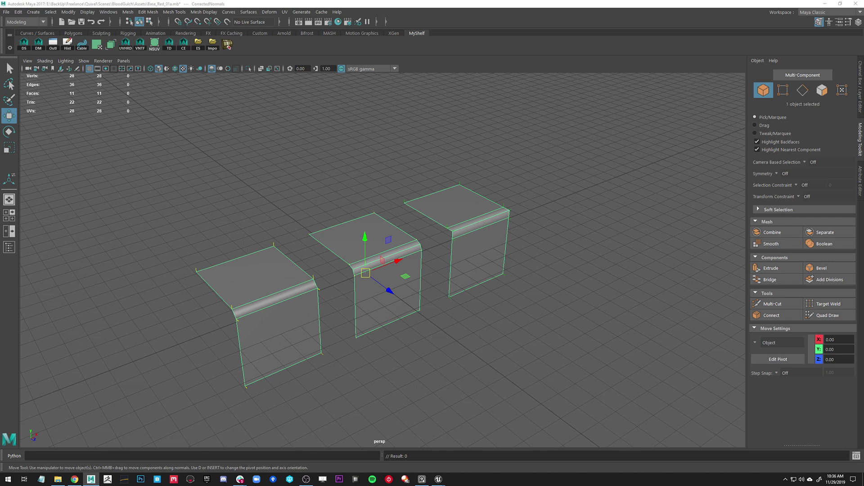
# Step: Hide the CorrectedNormals group, show the ExamplePillar group and bring the whole pillar into view
pyautogui.press('h')
pyautogui.press('h')
pyautogui.keyDown('alt'); pyautogui.moveTo(437, 180); pyautogui.dragTo(452, 178); pyautogui.keyUp('alt')
pyautogui.keyDown('alt'); pyautogui.moveTo(452, 178); pyautogui.dragTo(415, 120, button='right'); pyautogui.keyUp('alt')
pyautogui.keyDown('alt'); pyautogui.moveTo(414, 120); pyautogui.dragTo(391, 213, button='middle'); pyautogui.keyUp('alt')
pyautogui.keyDown('alt'); pyautogui.moveTo(392, 214); pyautogui.dragTo(314, 182, button='right'); pyautogui.keyUp('alt')
# Step: Open the pillar's UVs in Nightshade UV Editor Pro and place the window beside the model
pyautogui.click(154, 44)
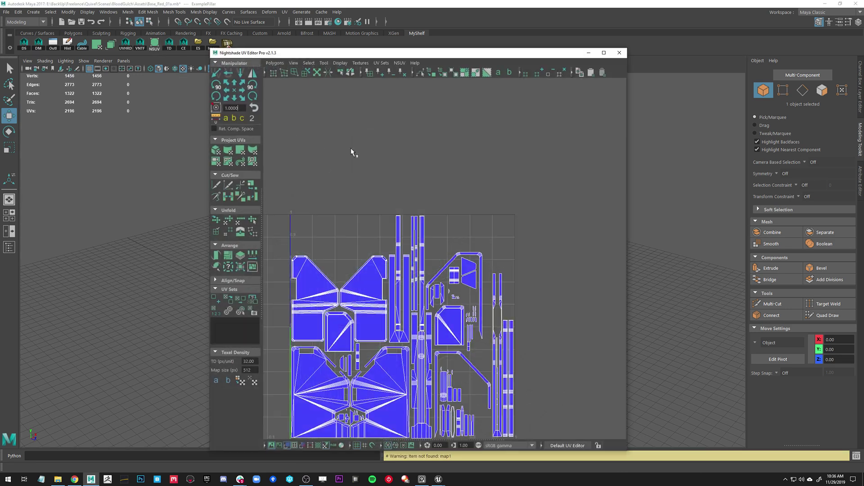
pyautogui.moveTo(416, 57); pyautogui.dragTo(605, 57)
pyautogui.moveTo(401, 48); pyautogui.dragTo(531, 75)
pyautogui.scroll(5, 633, 207)
pyautogui.scroll(-3, 633, 207)
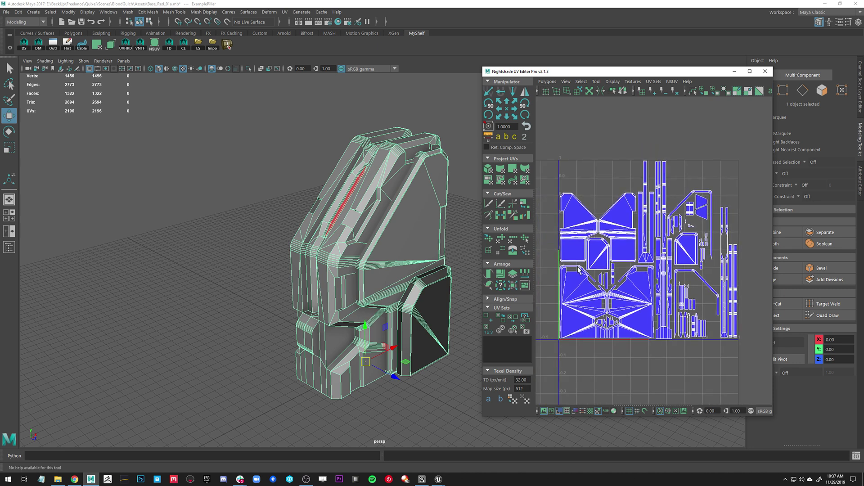
pyautogui.keyDown('alt'); pyautogui.moveTo(265, 247); pyautogui.dragTo(250, 277); pyautogui.keyUp('alt')
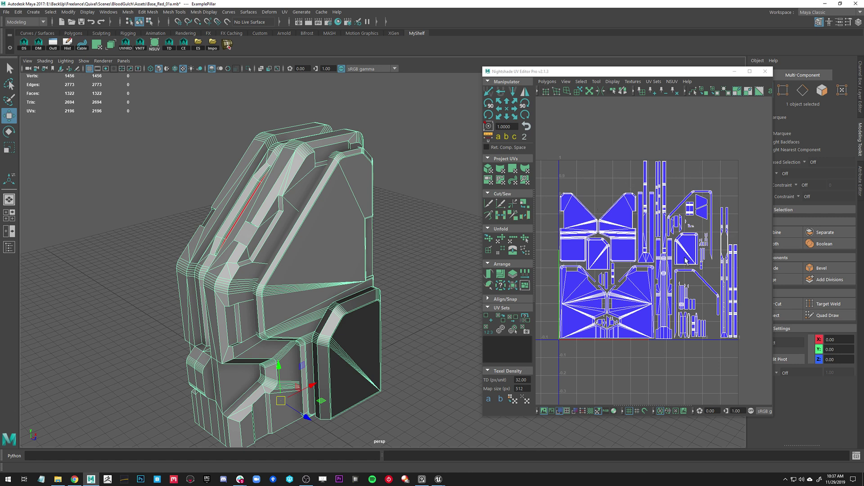
pyautogui.scroll(5, 340, 177)
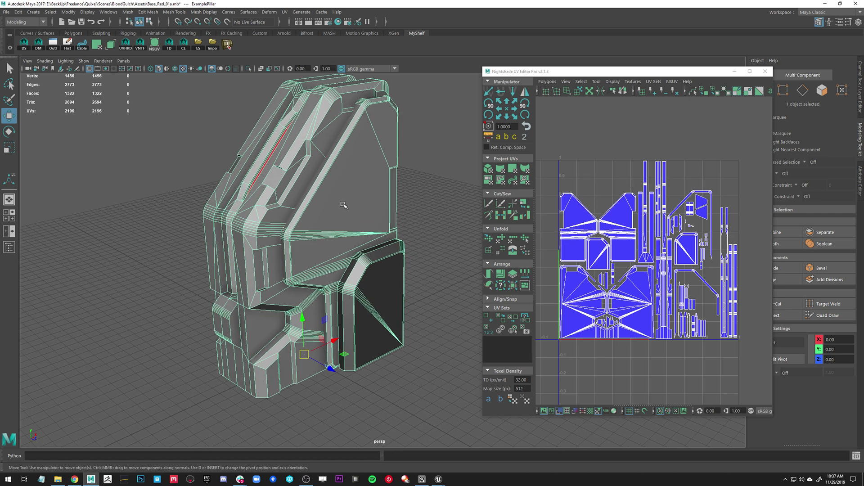
# Step: Select the faces of the upper-left shell in the UV layout and frame the matching side panel on the pillar
pyautogui.keyDown('alt'); pyautogui.moveTo(339, 177); pyautogui.dragTo(374, 211, button='middle'); pyautogui.keyUp('alt')
pyautogui.moveTo(604, 182); pyautogui.dragTo(603, 206, button='right')
pyautogui.click(570, 223)
pyautogui.doubleClick(569, 222)
pyautogui.press('f')
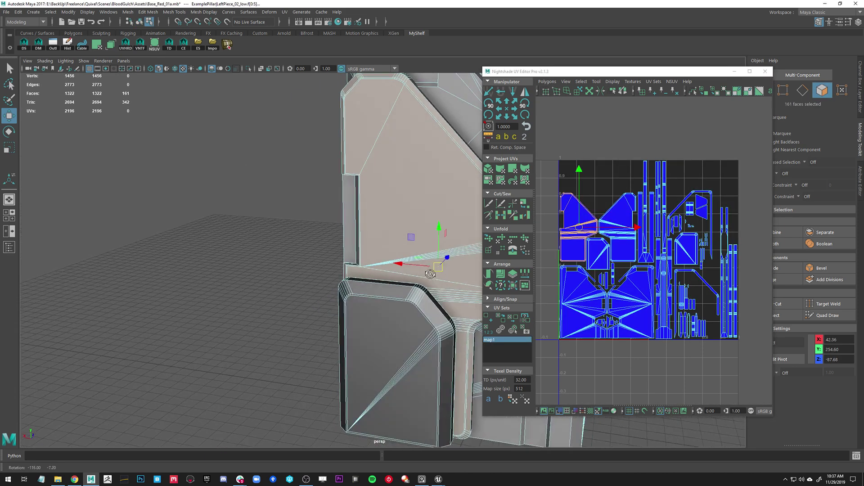
pyautogui.scroll(-2, 273, 292)
pyautogui.keyDown('alt'); pyautogui.moveTo(314, 238); pyautogui.dragTo(338, 166, button='middle'); pyautogui.keyUp('alt')
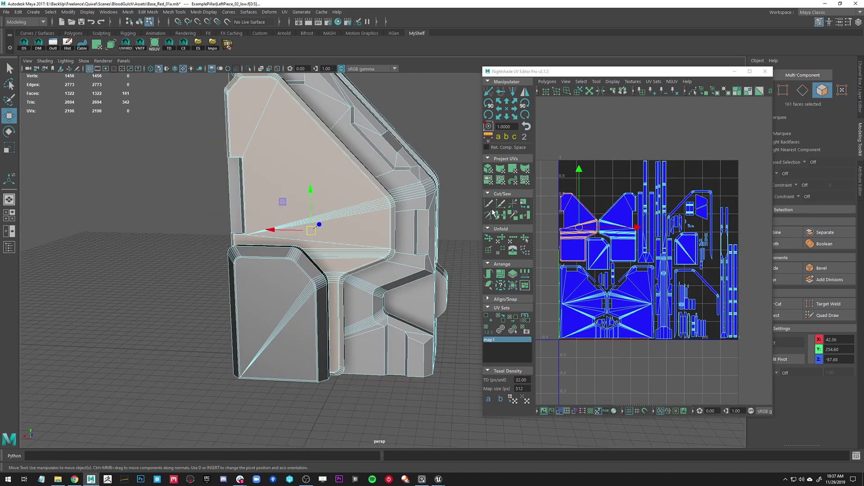
# Step: Examine the pillar's UV shells against the model from several angles, picking a single face on the middle piece
pyautogui.scroll(5, 578, 243)
pyautogui.keyDown('alt'); pyautogui.moveTo(566, 225); pyautogui.dragTo(704, 276, button='middle'); pyautogui.keyUp('alt')
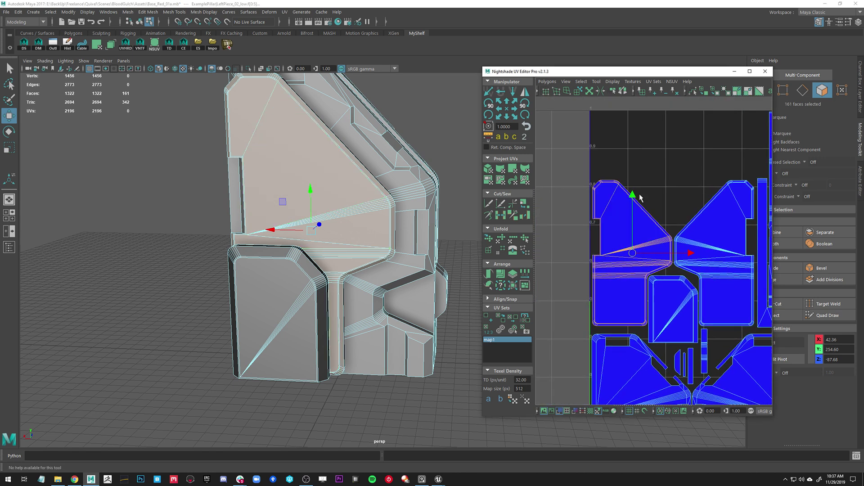
pyautogui.keyDown('alt'); pyautogui.moveTo(669, 213); pyautogui.dragTo(640, 231, button='middle'); pyautogui.keyUp('alt')
pyautogui.scroll(-4, 675, 222)
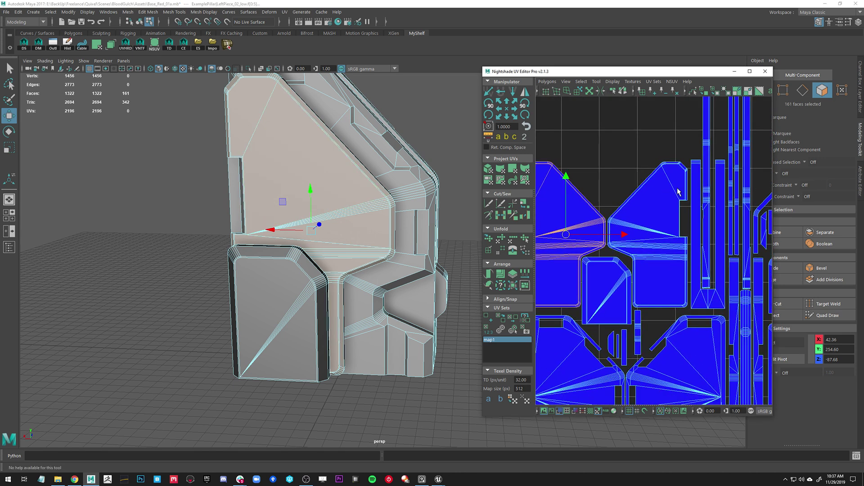
pyautogui.scroll(-3, 645, 201)
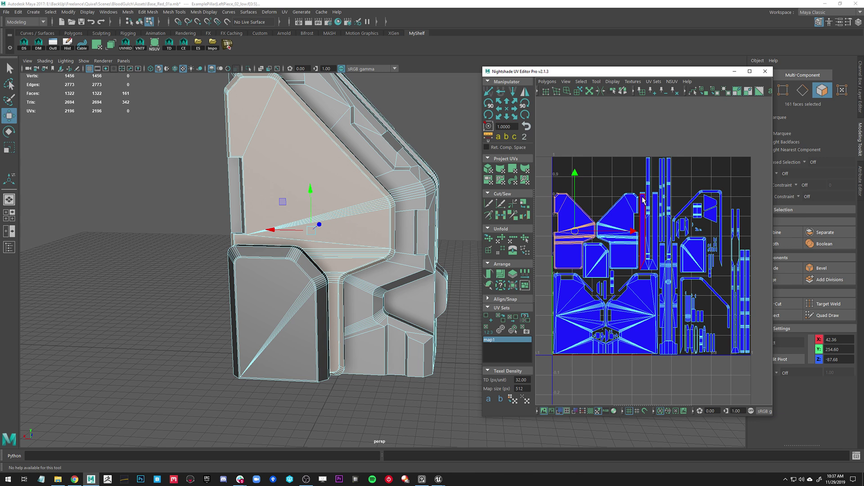
pyautogui.keyDown('alt'); pyautogui.moveTo(326, 193); pyautogui.dragTo(203, 135); pyautogui.keyUp('alt')
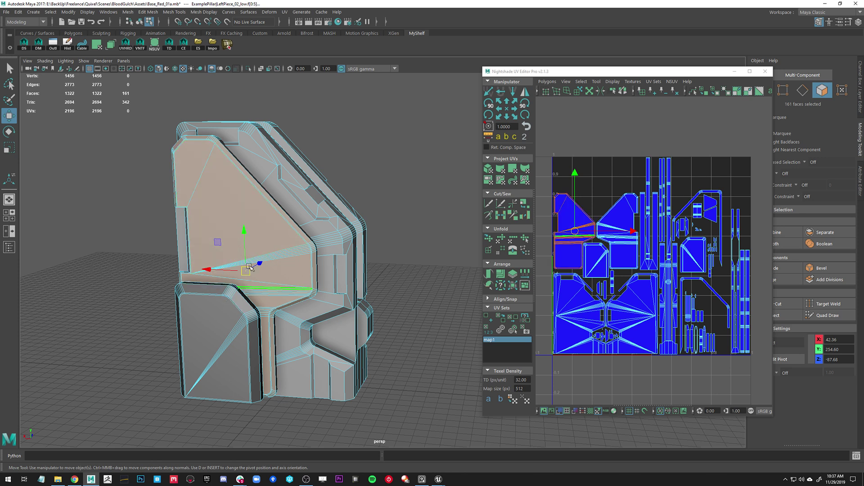
pyautogui.click(333, 240)
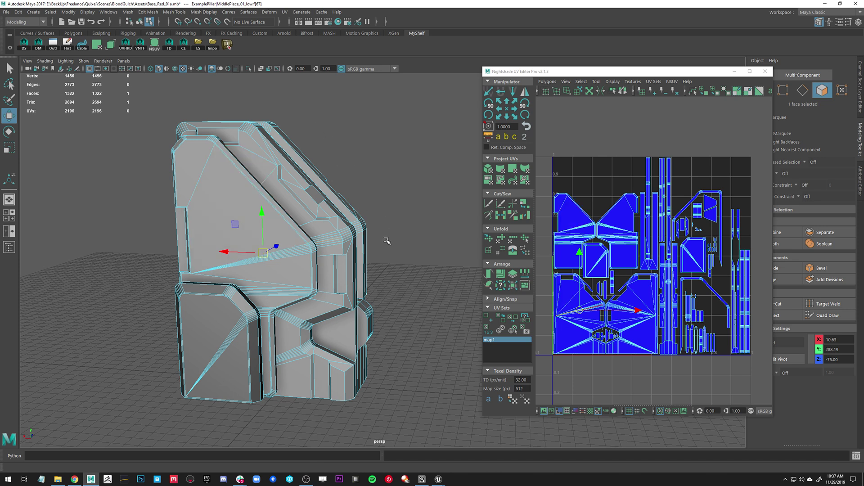
pyautogui.moveTo(386, 241)
pyautogui.keyDown('alt'); pyautogui.mouseDown()
pyautogui.moveTo(381, 253)
pyautogui.moveTo(387, 247)
pyautogui.mouseUp(); pyautogui.keyUp('alt')
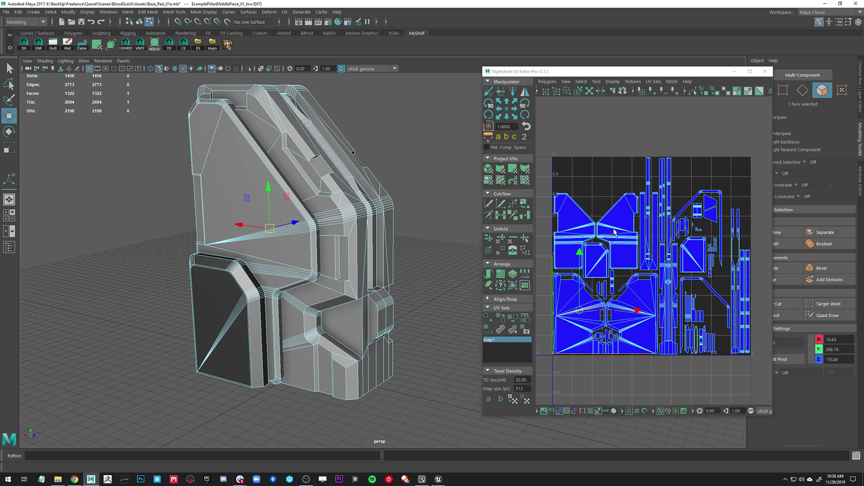
pyautogui.scroll(-2, 612, 233)
pyautogui.keyDown('alt'); pyautogui.moveTo(637, 255); pyautogui.dragTo(645, 254, button='middle'); pyautogui.keyUp('alt')
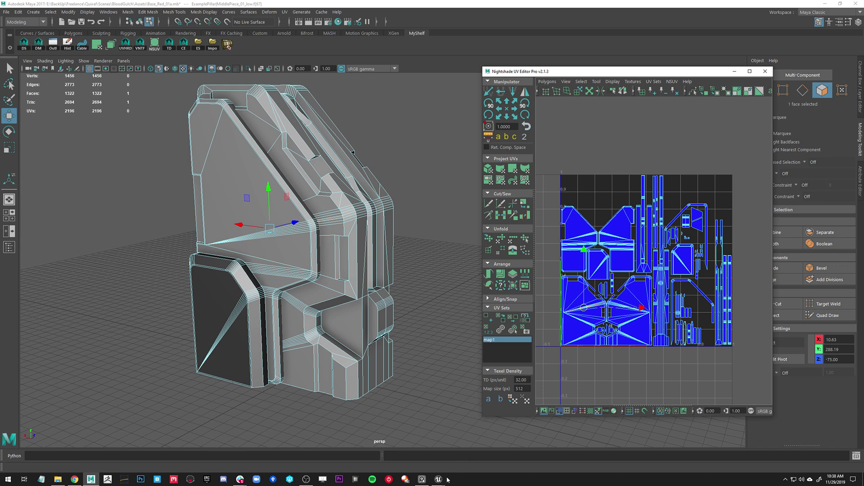
# Step: Switch to Unreal Editor, select the SM_Base_Red_01a mesh, open its M_Base_01a_Inst material instance and inspect the enlarged preview sphere
pyautogui.click(384, 448)
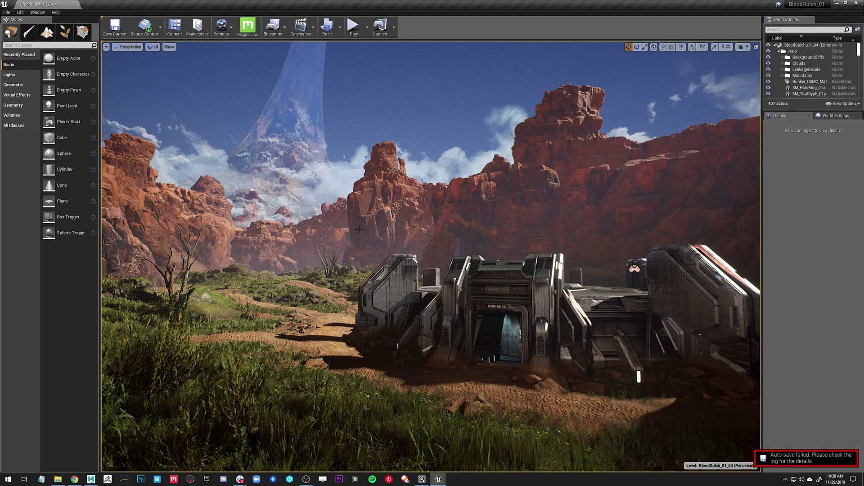
pyautogui.click(406, 284)
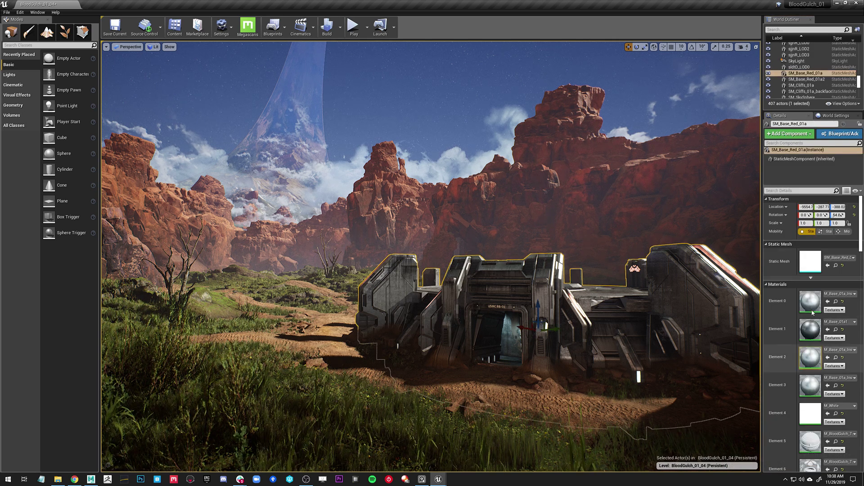
pyautogui.doubleClick(507, 289)
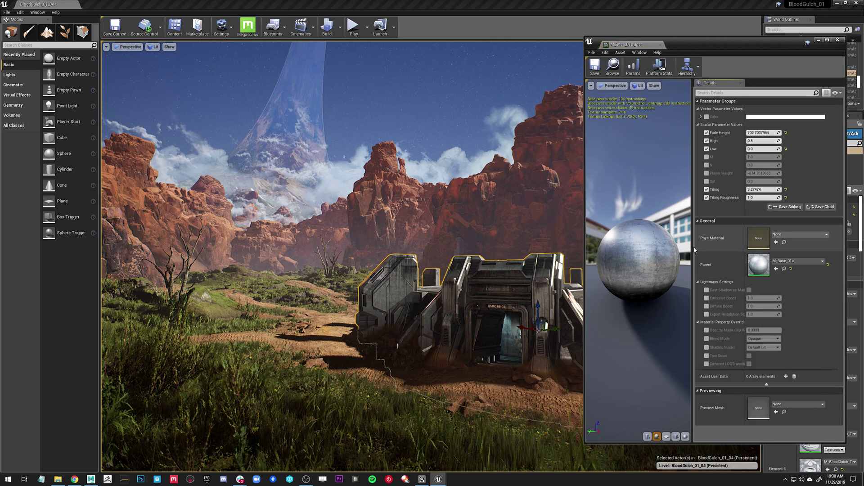
pyautogui.moveTo(694, 249); pyautogui.dragTo(743, 281)
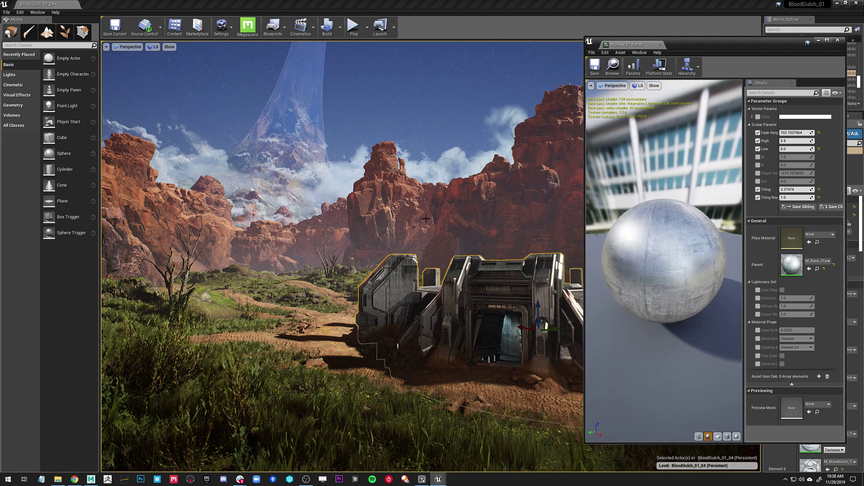
pyautogui.moveTo(699, 263)
pyautogui.mouseDown()
pyautogui.moveTo(711, 265)
pyautogui.moveTo(699, 263)
pyautogui.mouseUp()
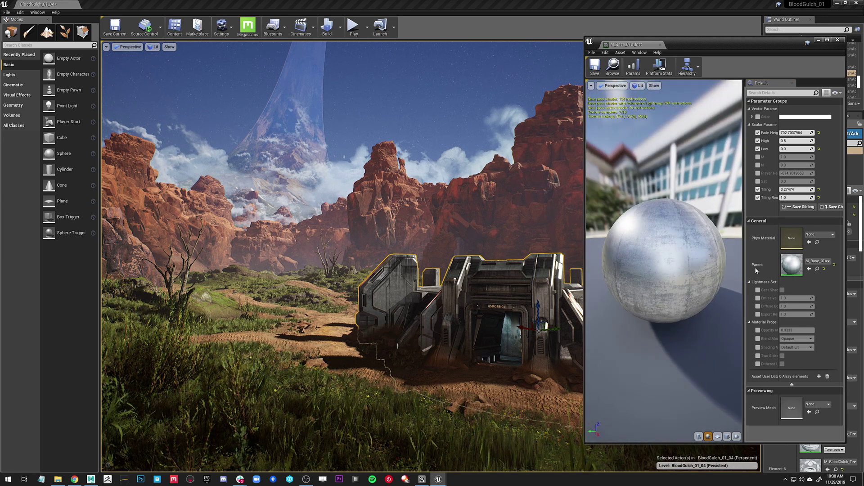
# Step: Open the parent material M_Base_01a and widen its window and node graph to show the texture nodes
pyautogui.doubleClick(792, 265)
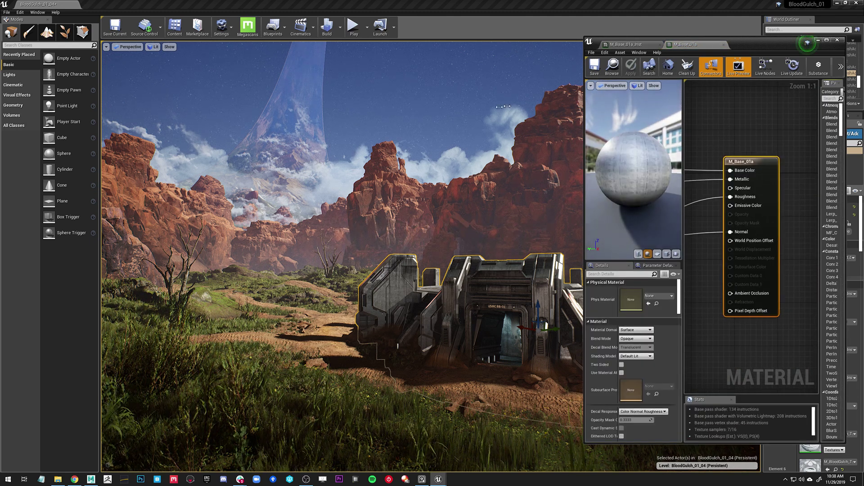
pyautogui.moveTo(584, 101); pyautogui.dragTo(469, 101)
pyautogui.moveTo(621, 194); pyautogui.dragTo(730, 191, button='right')
pyautogui.scroll(-5, 729, 190)
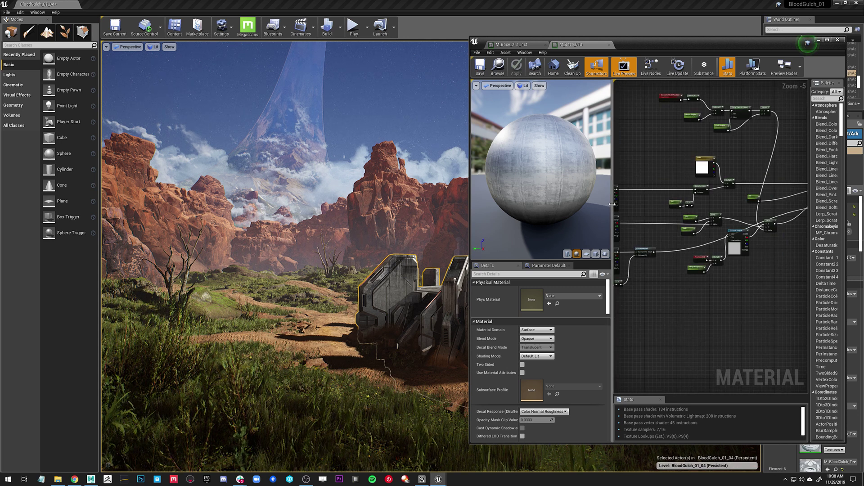
pyautogui.moveTo(613, 205); pyautogui.dragTo(532, 204)
pyautogui.moveTo(702, 198); pyautogui.dragTo(788, 198, button='right')
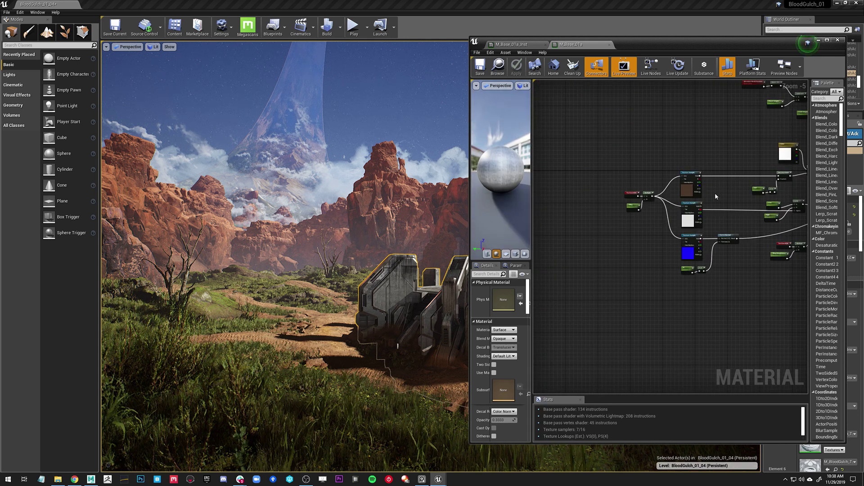
# Step: Examine the colour, roughness and normal nodes feeding the M_Base_01a output, and close the material window
pyautogui.scroll(3, 720, 194)
pyautogui.moveTo(730, 199); pyautogui.dragTo(603, 183, button='right')
pyautogui.moveTo(639, 145); pyautogui.dragTo(599, 165, button='right')
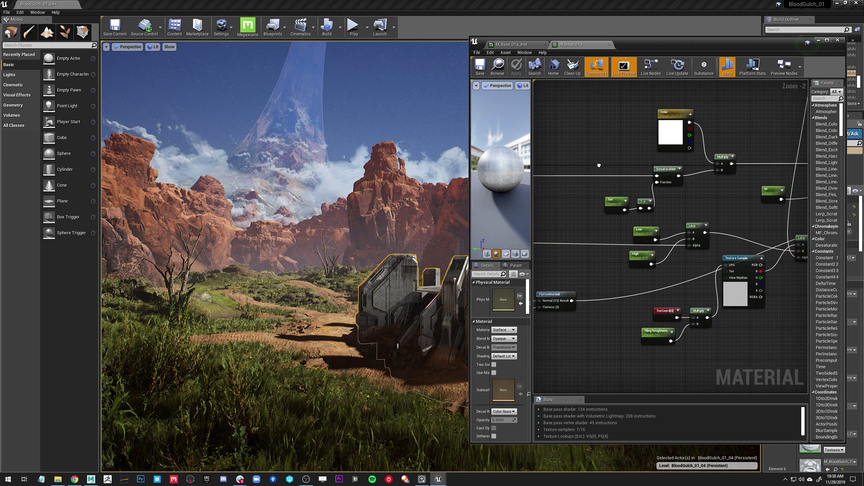
pyautogui.moveTo(801, 220); pyautogui.dragTo(569, 239, button='right')
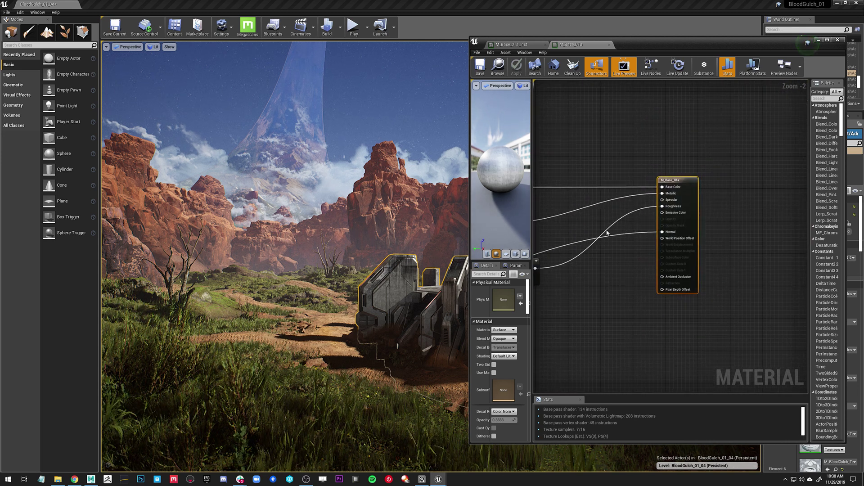
pyautogui.moveTo(641, 229); pyautogui.dragTo(743, 315, button='right')
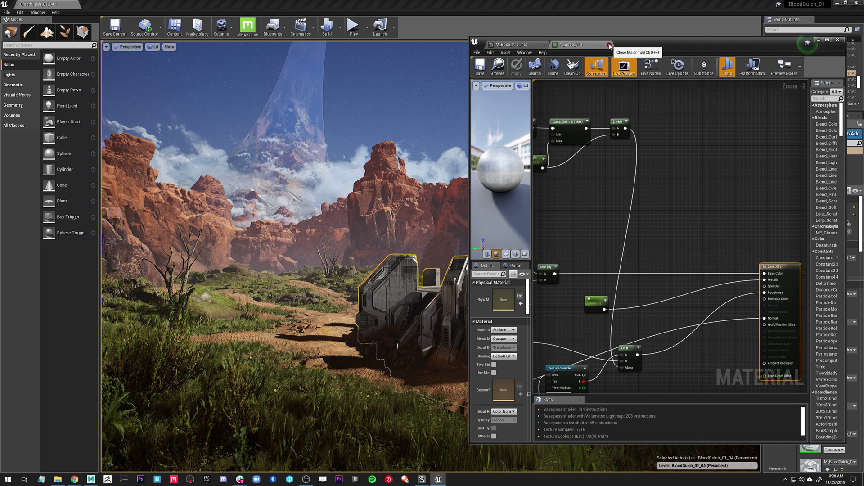
pyautogui.click(836, 40)
# Step: Focus on the base mesh, hide the editor icons with game view, and examine the side wall's surface from several angles
pyautogui.press('f')
pyautogui.moveTo(449, 248)
pyautogui.mouseDown(button='right')
pyautogui.moveTo(423, 266)
pyautogui.moveTo(450, 248)
pyautogui.mouseUp(button='right')
pyautogui.press('w')
pyautogui.press('g')
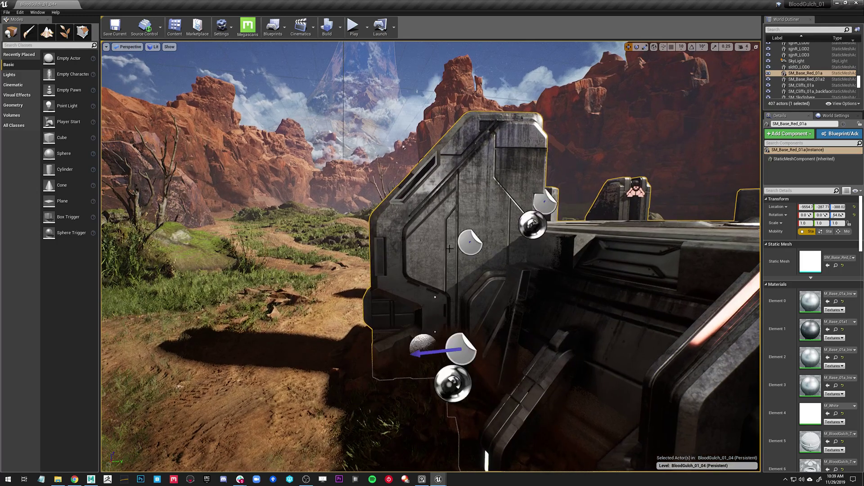
pyautogui.press('g')
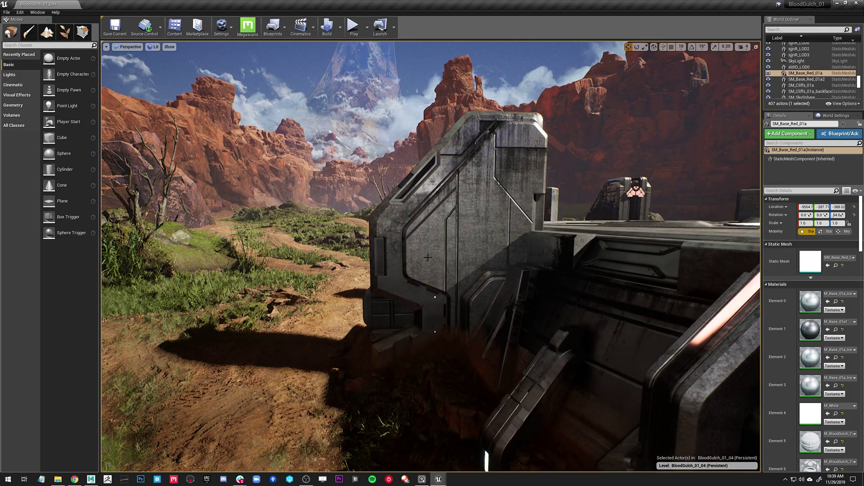
pyautogui.moveTo(449, 248); pyautogui.dragTo(471, 243, button='right')
pyautogui.press('w')
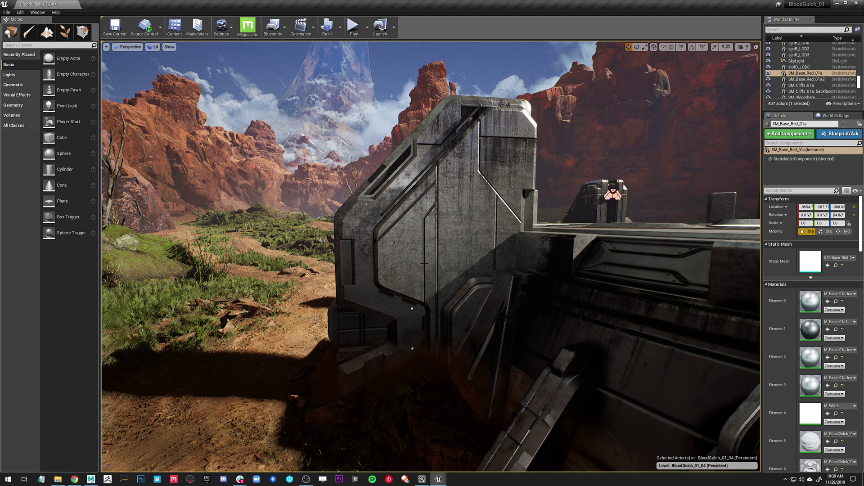
pyautogui.press('e')
pyautogui.press('a')
pyautogui.moveTo(450, 212)
pyautogui.mouseDown(button='right')
pyautogui.moveTo(466, 219)
pyautogui.moveTo(446, 209)
pyautogui.mouseUp(button='right')
pyautogui.press('e')
pyautogui.press('a')
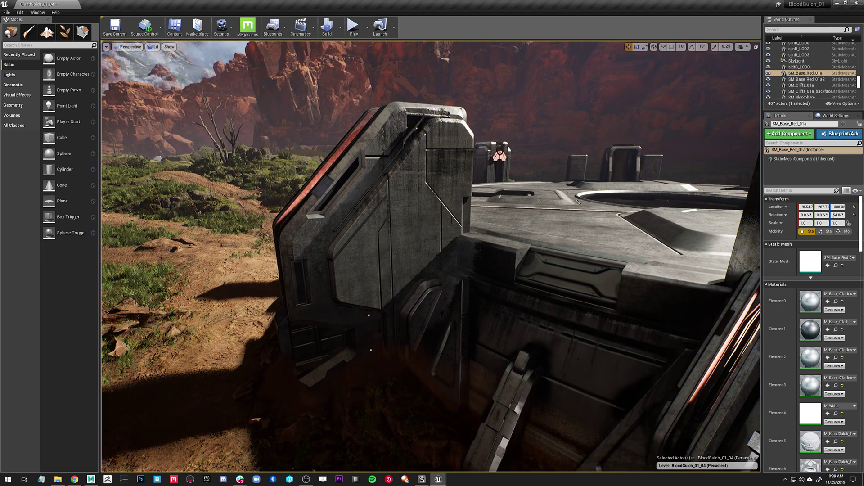
# Step: Show the editor icons again and select the 03_Leakage decal at the corner of the side wall for a closer look
pyautogui.press('g')
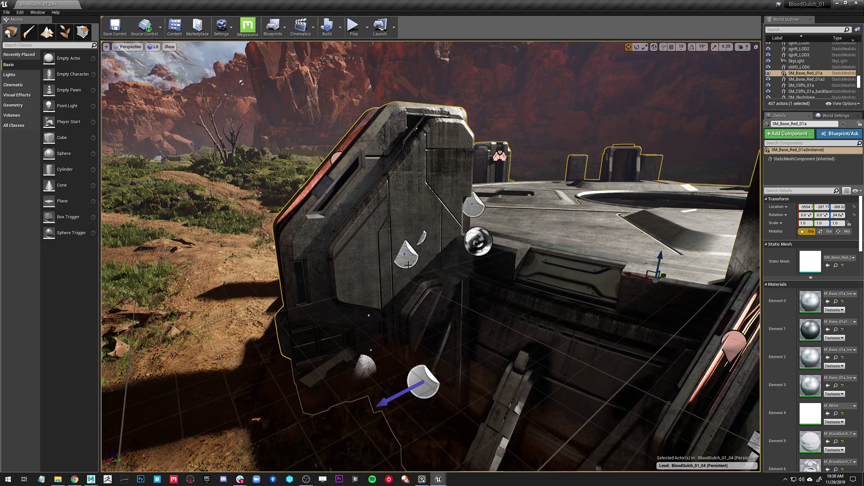
pyautogui.click(476, 208)
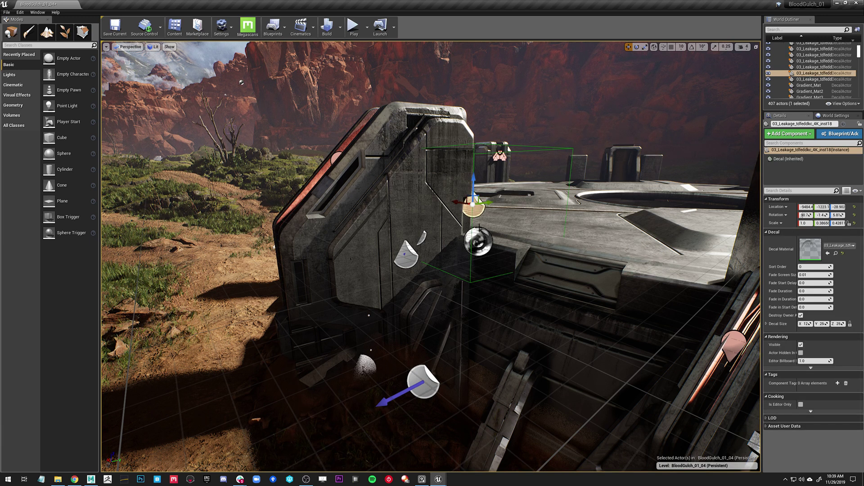
pyautogui.moveTo(481, 221); pyautogui.dragTo(479, 204, button='right')
pyautogui.moveTo(455, 248); pyautogui.dragTo(472, 249, button='right')
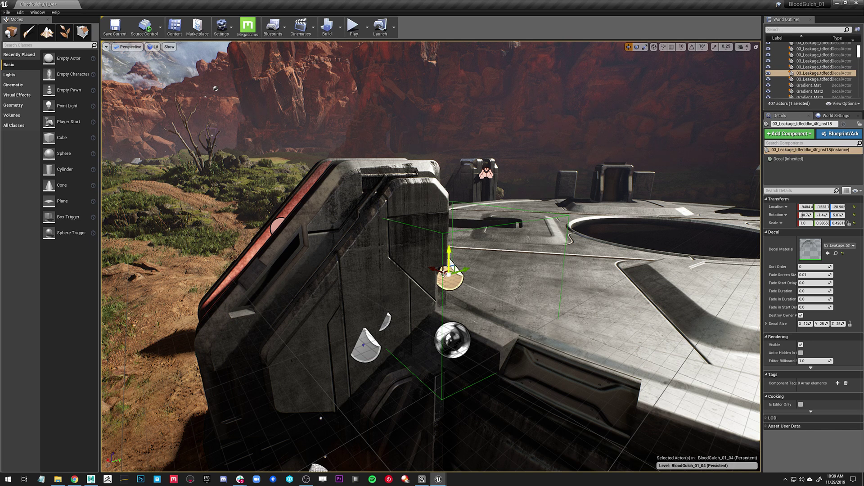
pyautogui.moveTo(448, 273)
pyautogui.mouseDown()
pyautogui.moveTo(457, 299)
pyautogui.moveTo(412, 311)
pyautogui.moveTo(408, 288)
pyautogui.moveTo(447, 273)
pyautogui.moveTo(432, 293)
pyautogui.moveTo(447, 273)
pyautogui.mouseUp()
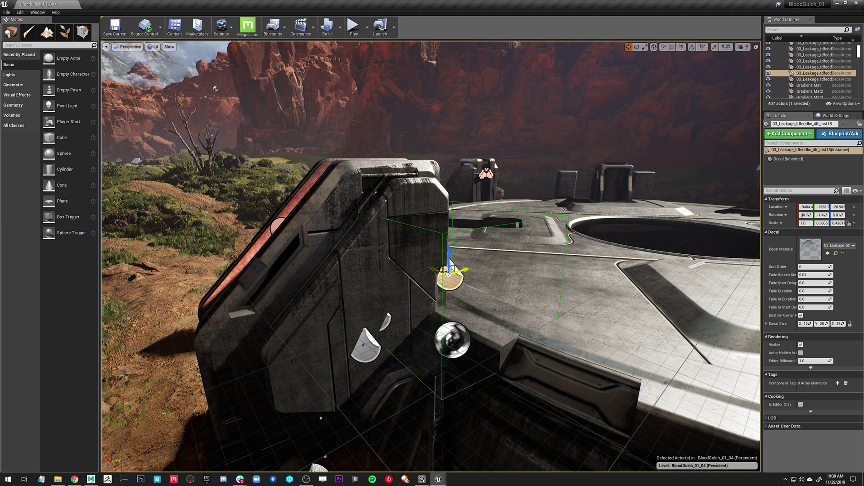
# Step: Hide the editor icons, view the leakage streaks on the wall, and open the selected decal's material instance
pyautogui.moveTo(361, 228); pyautogui.dragTo(341, 218, button='right')
pyautogui.press('g')
pyautogui.press('q')
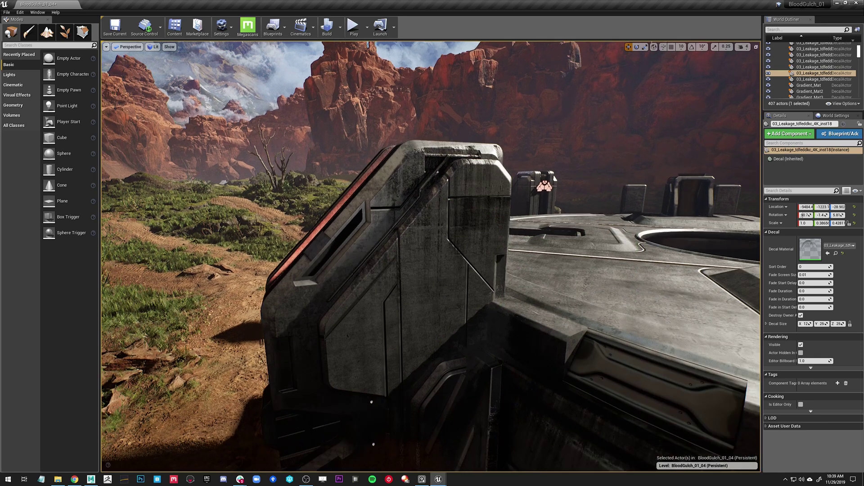
pyautogui.press('s')
pyautogui.moveTo(341, 217)
pyautogui.mouseDown(button='right')
pyautogui.moveTo(372, 222)
pyautogui.moveTo(355, 221)
pyautogui.mouseUp(button='right')
pyautogui.press('q')
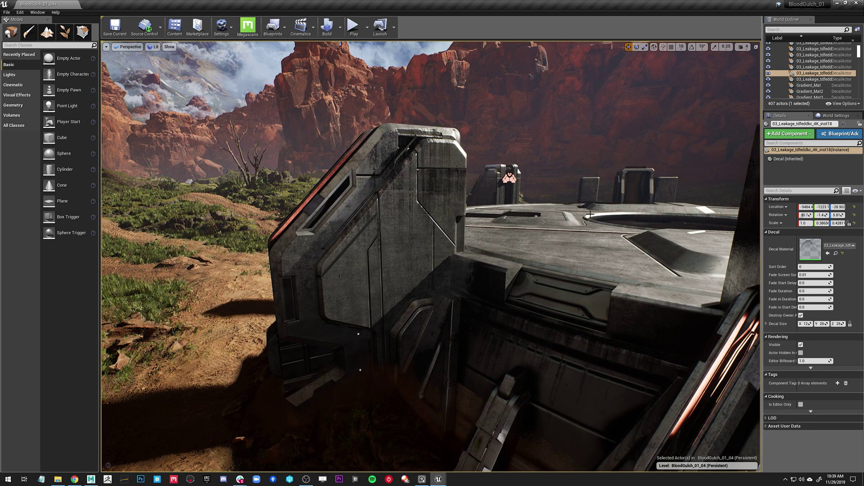
pyautogui.doubleClick(810, 249)
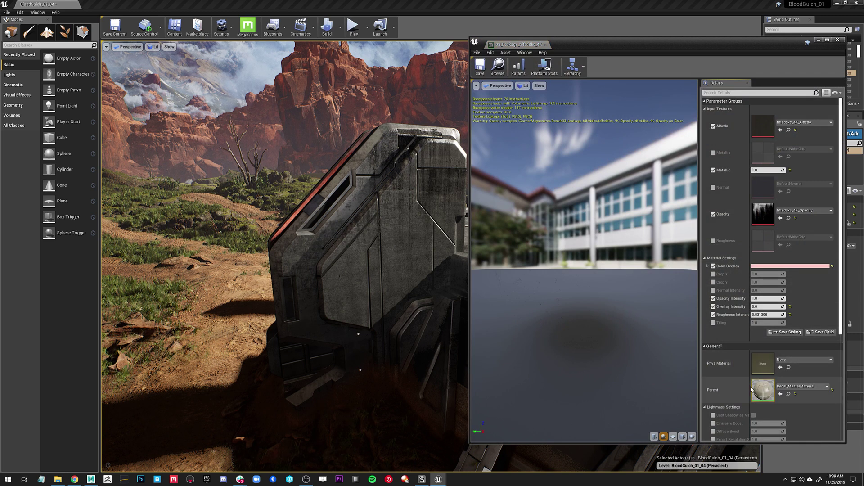
# Step: Open the decal's parent material Decal_MasterMaterial, close its window, and examine the weathered surfaces around the base entrance
pyautogui.doubleClick(768, 398)
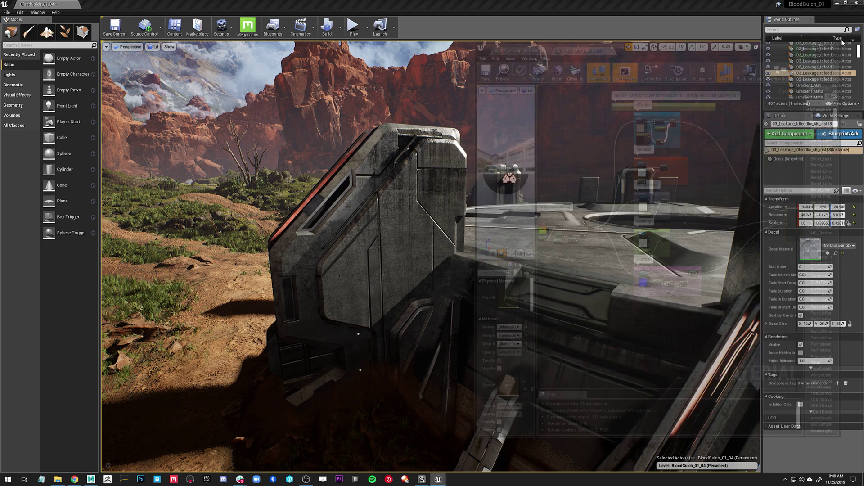
pyautogui.click(837, 40)
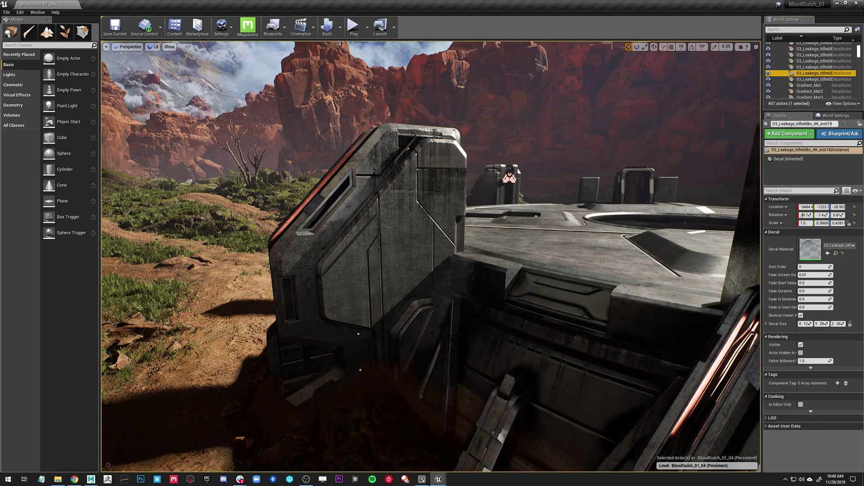
pyautogui.moveTo(410, 253); pyautogui.dragTo(313, 247, button='right')
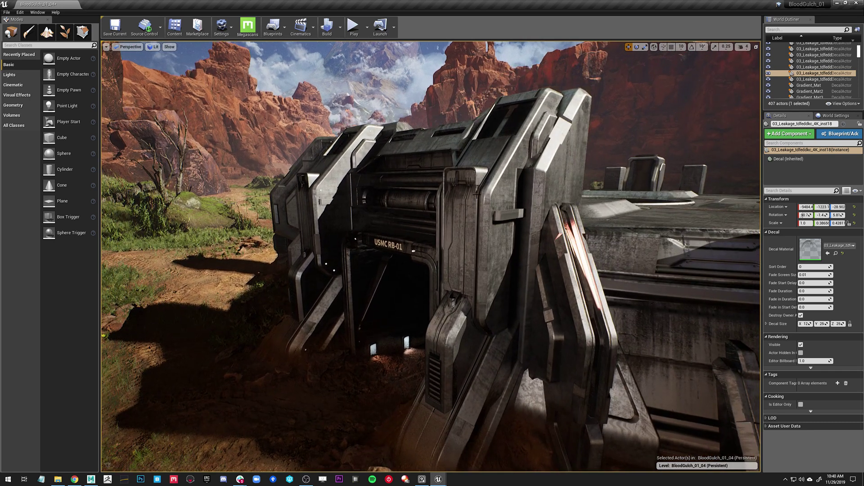
pyautogui.moveTo(467, 214); pyautogui.dragTo(471, 217, button='right')
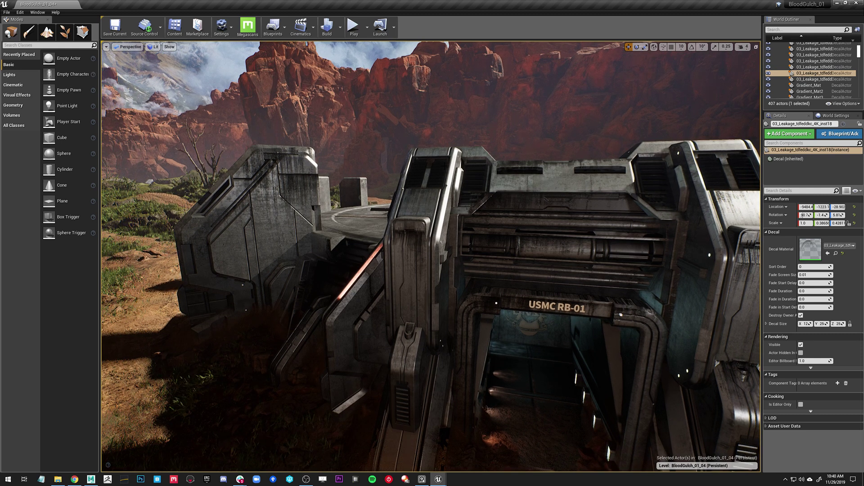
pyautogui.moveTo(458, 208); pyautogui.dragTo(462, 208, button='right')
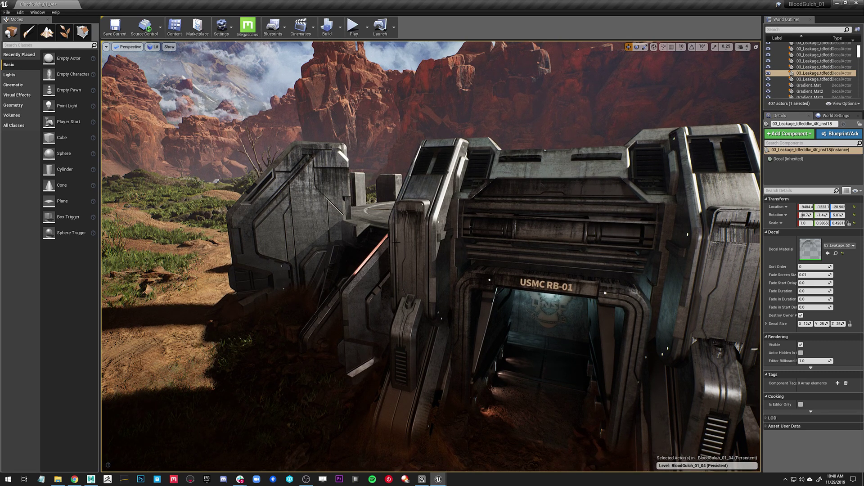
pyautogui.moveTo(350, 212); pyautogui.dragTo(316, 213, button='right')
# Step: Show the editor icons to check the decal placement, hide them again, and view the front of the base from several angles
pyautogui.press('g')
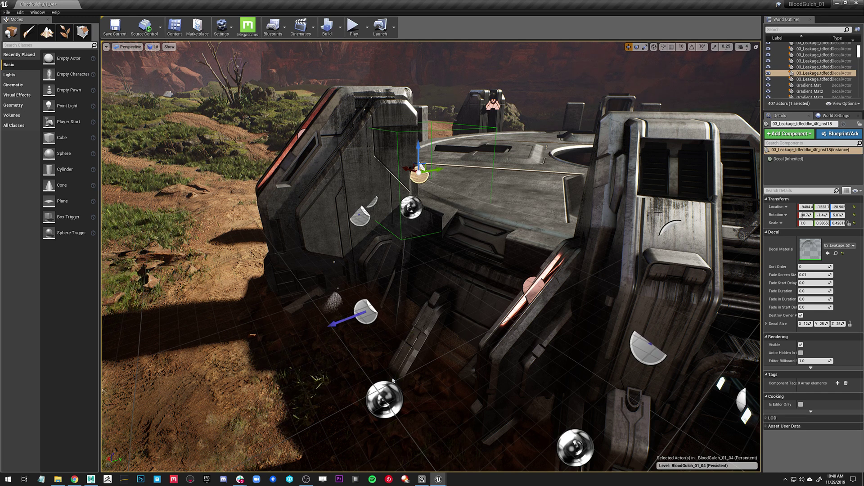
pyautogui.press('g')
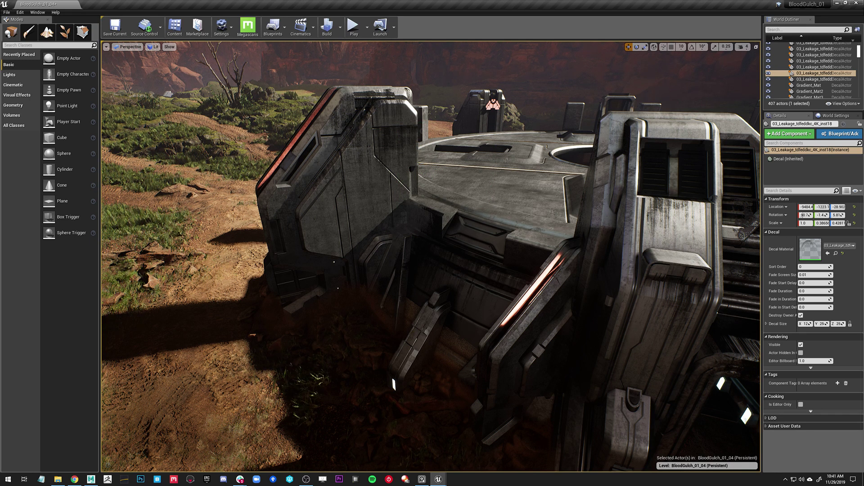
pyautogui.moveTo(431, 256); pyautogui.dragTo(515, 246, button='right')
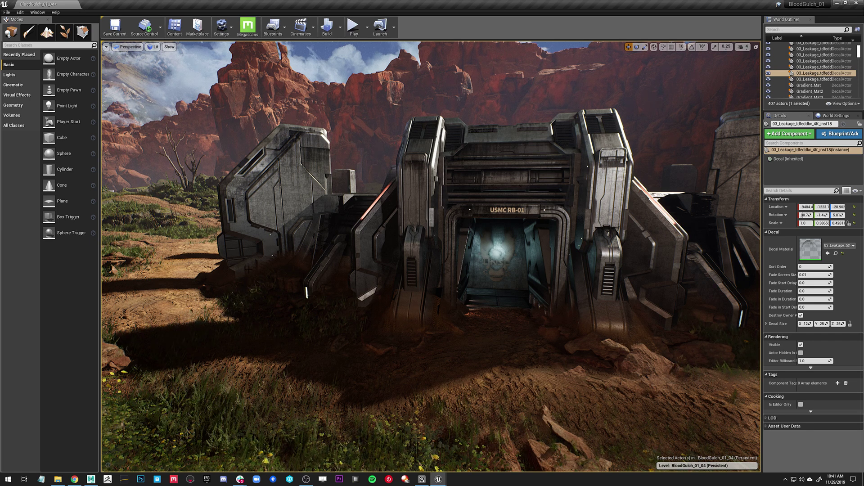
pyautogui.press('d')
pyautogui.moveTo(431, 256); pyautogui.dragTo(461, 259, button='right')
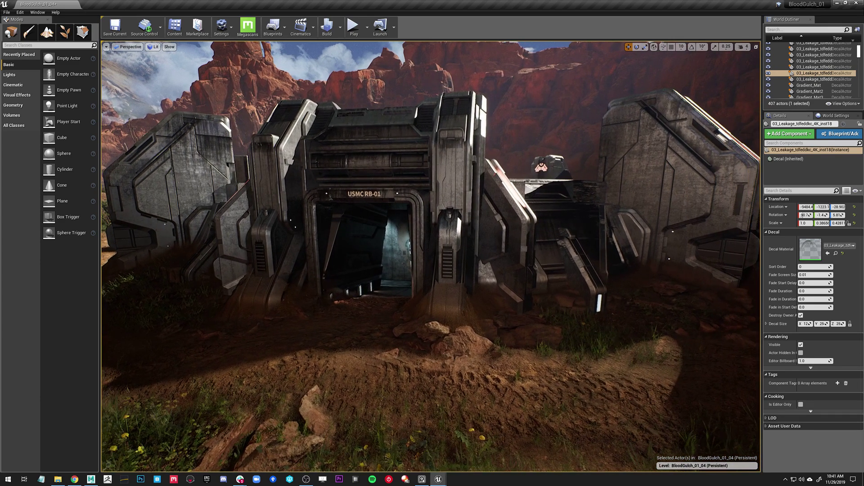
pyautogui.moveTo(460, 179); pyautogui.dragTo(455, 179, button='right')
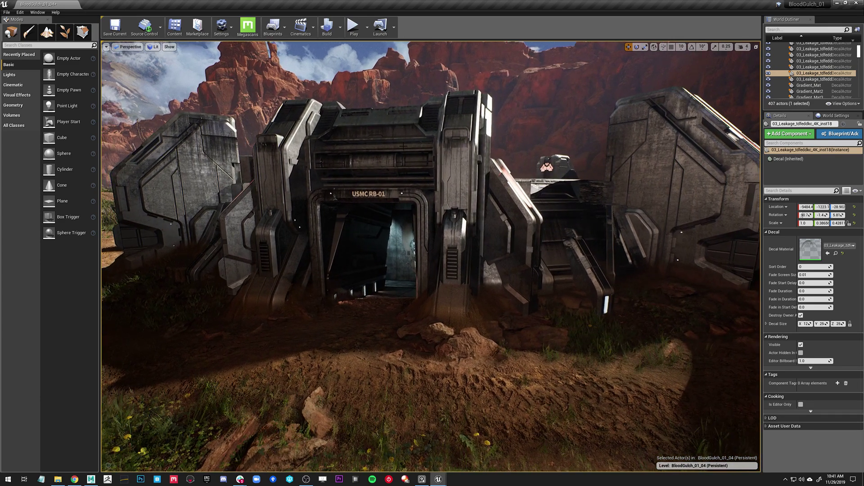
pyautogui.press('a')
pyautogui.moveTo(386, 322); pyautogui.dragTo(427, 315, button='right')
pyautogui.press('a')
pyautogui.press('s')
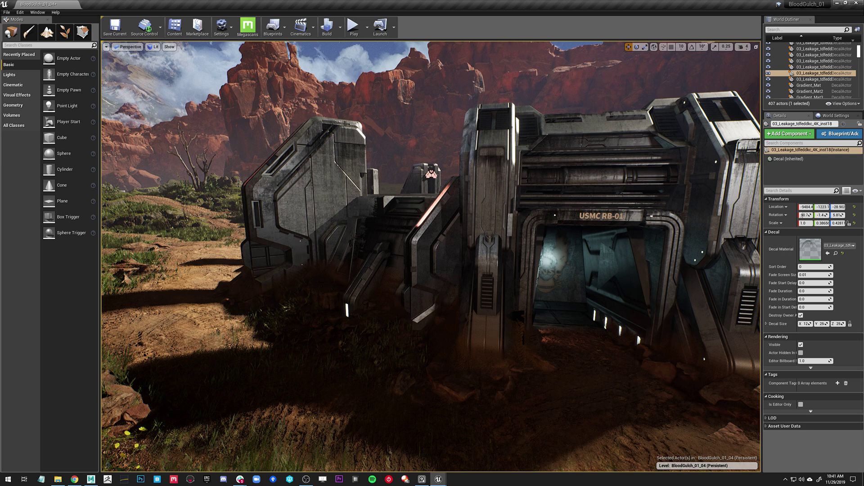
# Step: Select the BP_SandBorder_01a actor along the foot of the base, switch to Maya, leave component mode, and undo the last changes
pyautogui.click(443, 347)
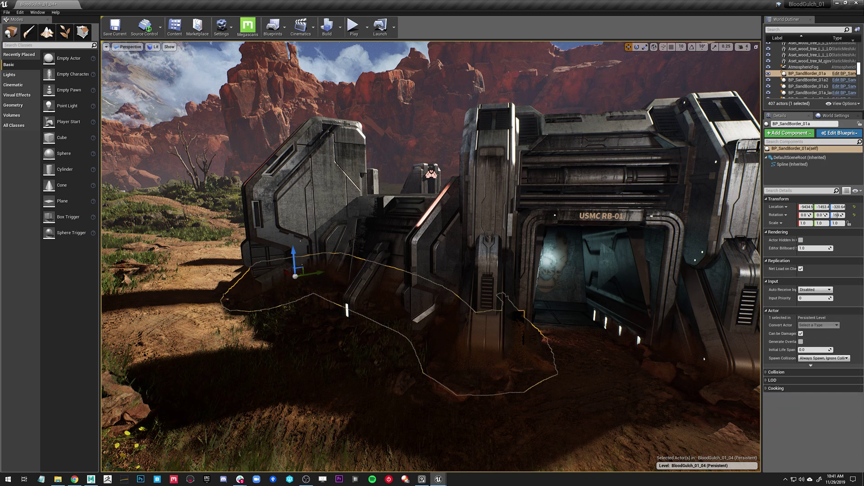
pyautogui.click(92, 479)
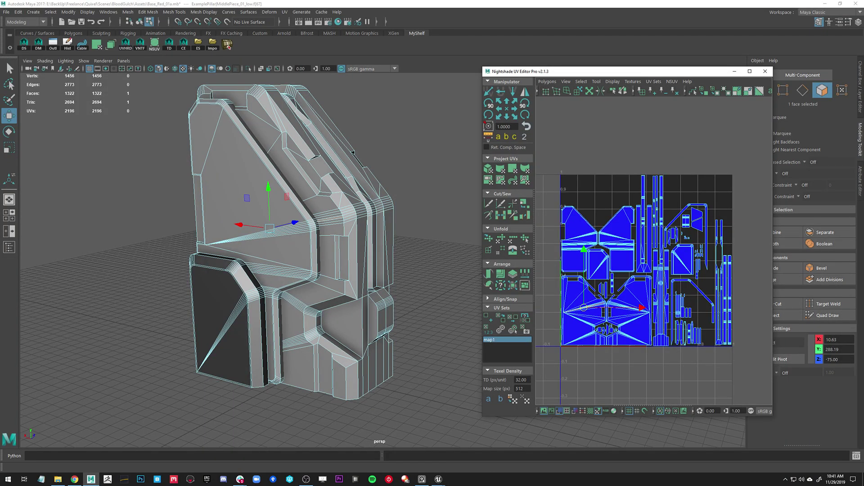
pyautogui.press('F8')
pyautogui.hotkey('ctrl', 'z')
pyautogui.hotkey('ctrl', 'z')
pyautogui.hotkey('ctrl', 'z')
# Step: Frame the flat subdivided plane mesh, close the UV editor window, and view the plane's grid from above
pyautogui.click(274, 240)
pyautogui.click(320, 348)
pyautogui.press('f')
pyautogui.keyDown('alt'); pyautogui.moveTo(371, 363); pyautogui.dragTo(205, 398); pyautogui.keyUp('alt')
pyautogui.click(764, 71)
pyautogui.keyDown('alt'); pyautogui.moveTo(553, 278); pyautogui.dragTo(321, 234); pyautogui.keyUp('alt')
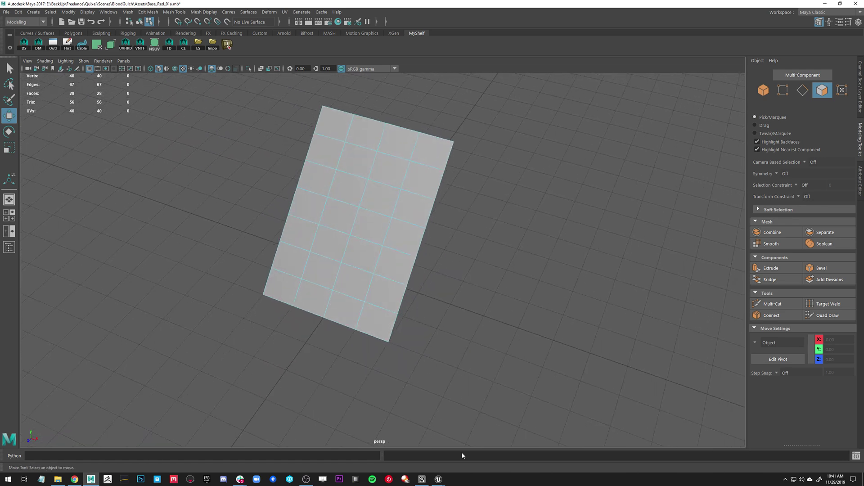
# Step: Switch back to Unreal, reselect BP_SandBorder_01a, and examine its outline around the pillar beside the entrance
pyautogui.click(439, 479)
pyautogui.click(450, 458)
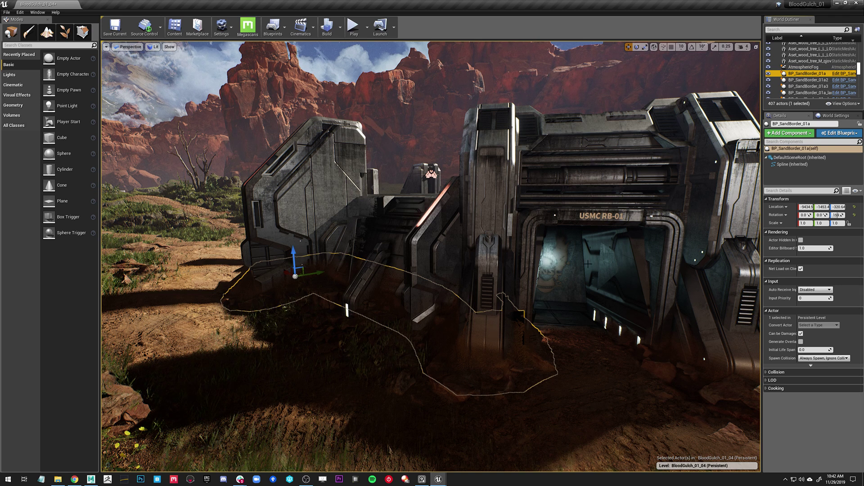
pyautogui.moveTo(432, 257); pyautogui.dragTo(430, 254, button='right')
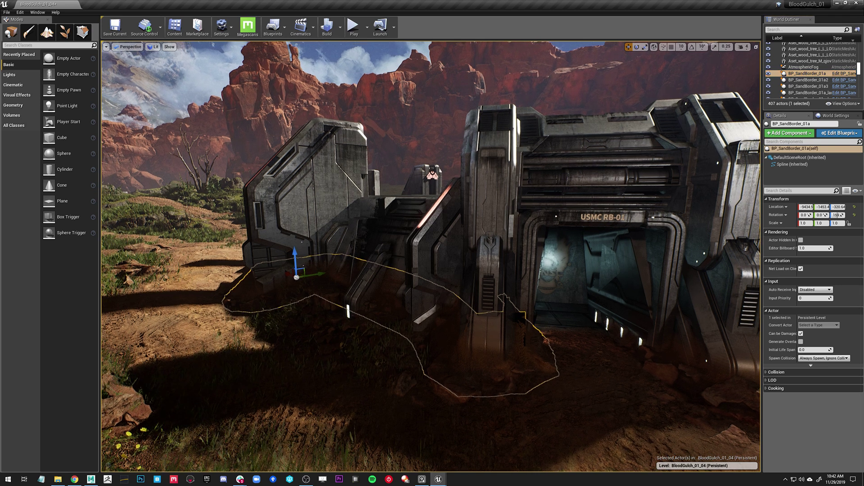
pyautogui.rightClick(320, 248)
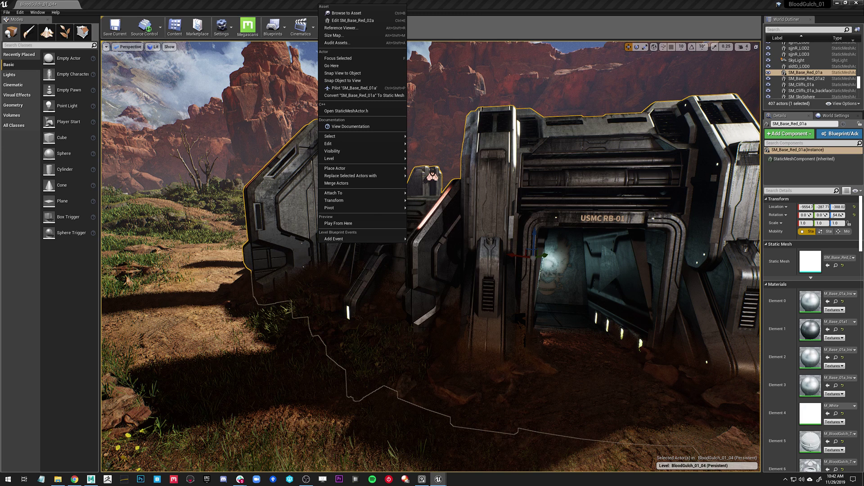
pyautogui.click(497, 340)
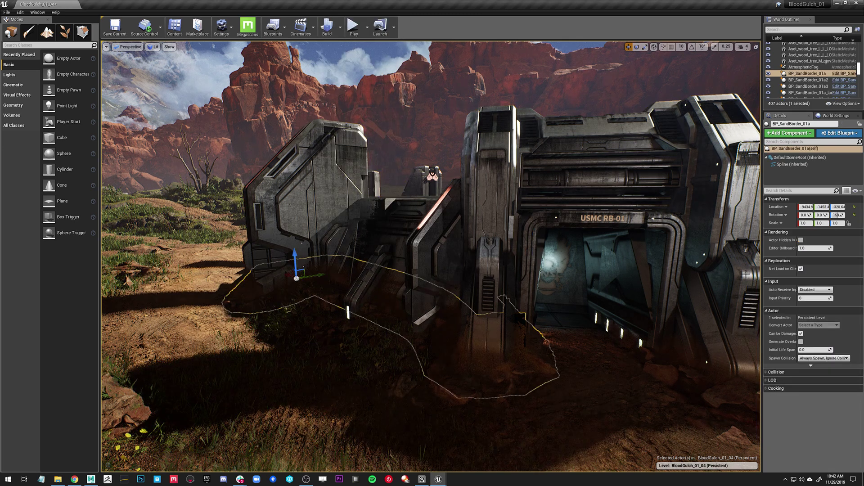
pyautogui.moveTo(430, 256); pyautogui.dragTo(404, 271, button='right')
pyautogui.press('a')
pyautogui.press('a')
pyautogui.press('d')
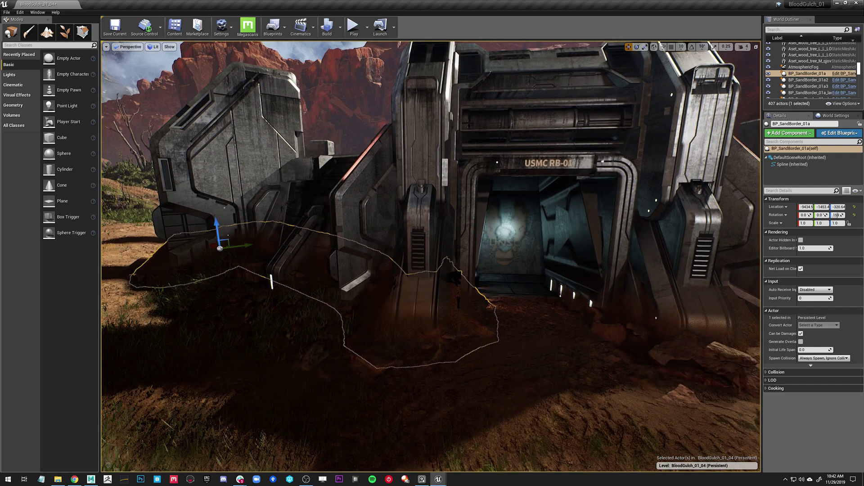
# Step: Clear the stray BP_Tracks_01a selection, reselect BP_SandBorder_01a, and open its blueprint to examine the Construction Script
pyautogui.rightClick(342, 369)
pyautogui.press('Escape')
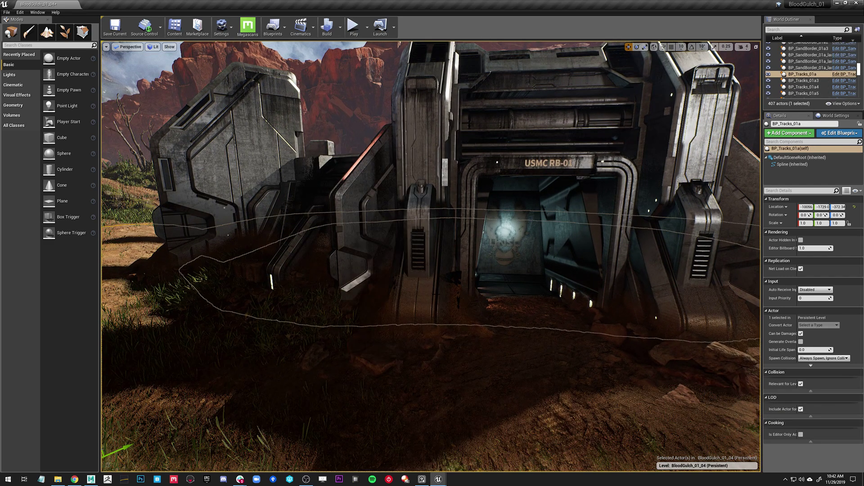
pyautogui.press('Escape')
pyautogui.moveTo(433, 298); pyautogui.dragTo(443, 299, button='right')
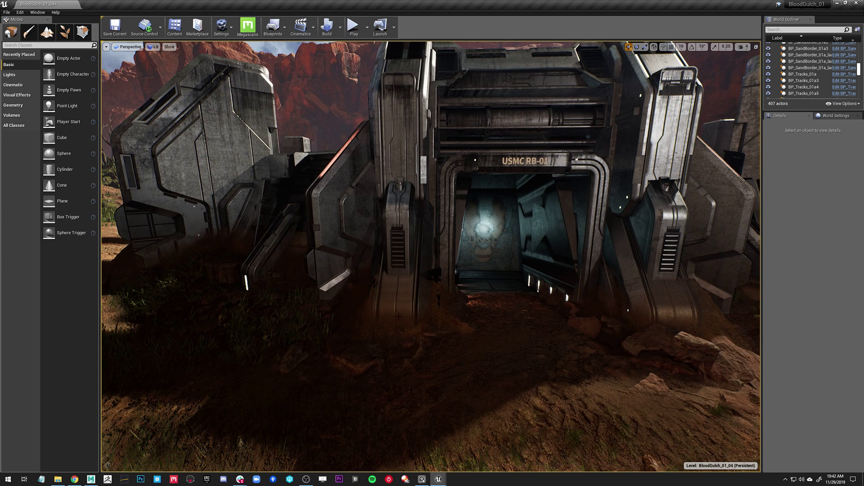
pyautogui.click(439, 297)
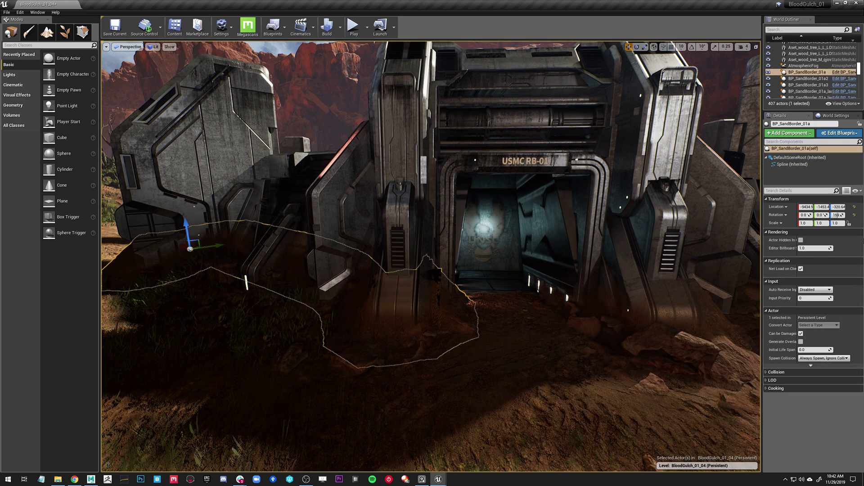
pyautogui.click(844, 73)
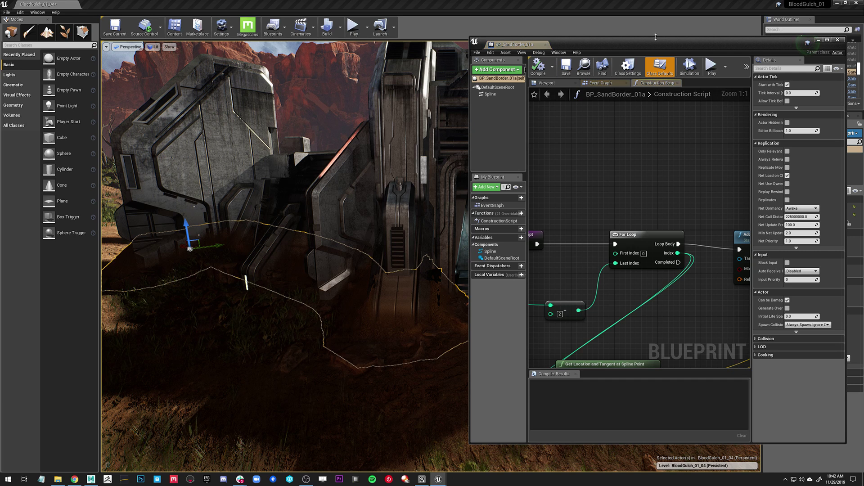
pyautogui.moveTo(660, 45); pyautogui.dragTo(1, 180)
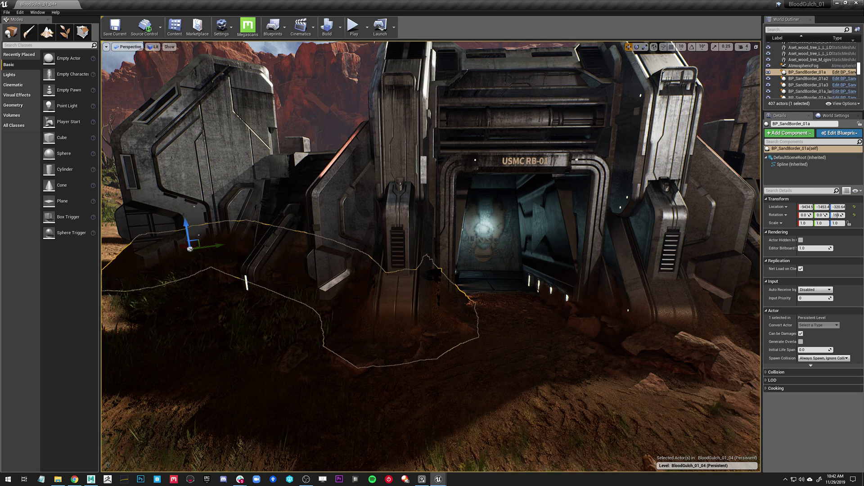
# Step: Examine how the sand border follows the walls and pillars, clear the selection, and view the sand blend around the entrance
pyautogui.moveTo(430, 257); pyautogui.dragTo(371, 229, button='right')
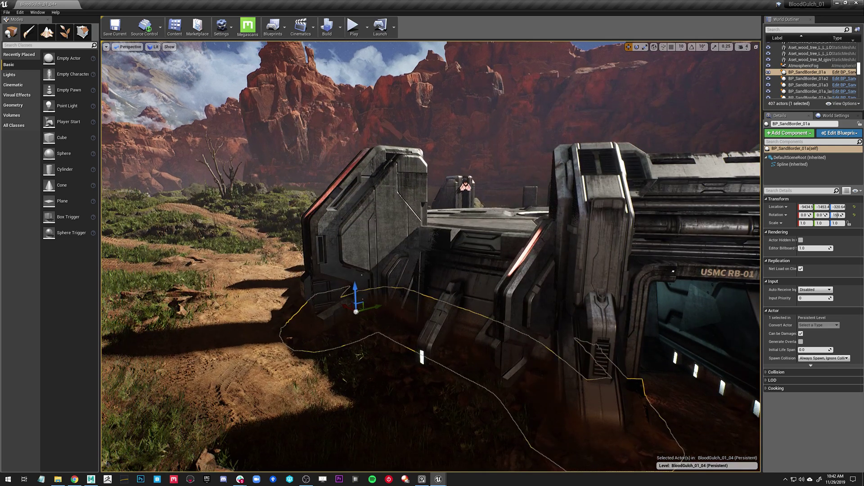
pyautogui.moveTo(431, 256); pyautogui.dragTo(434, 291, button='right')
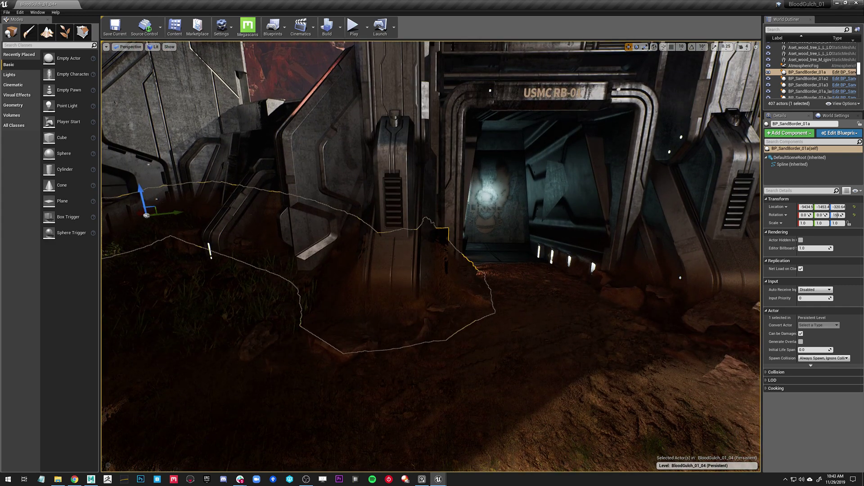
pyautogui.moveTo(402, 173); pyautogui.dragTo(384, 166, button='right')
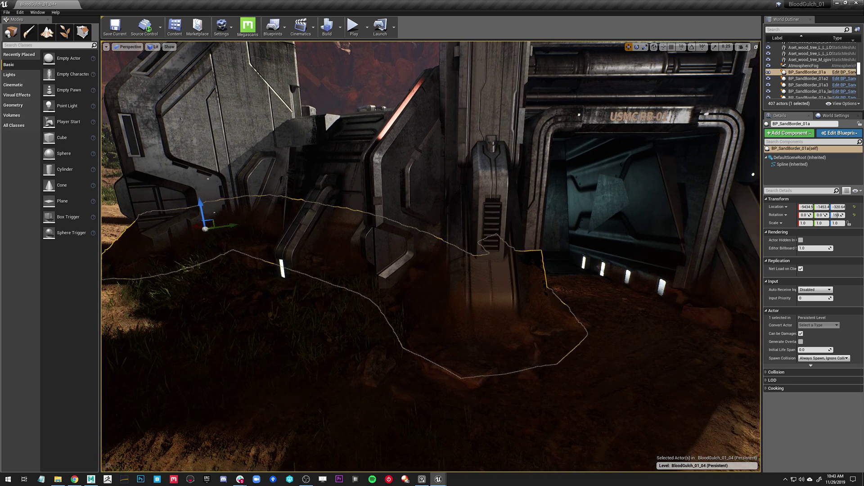
pyautogui.press('Escape')
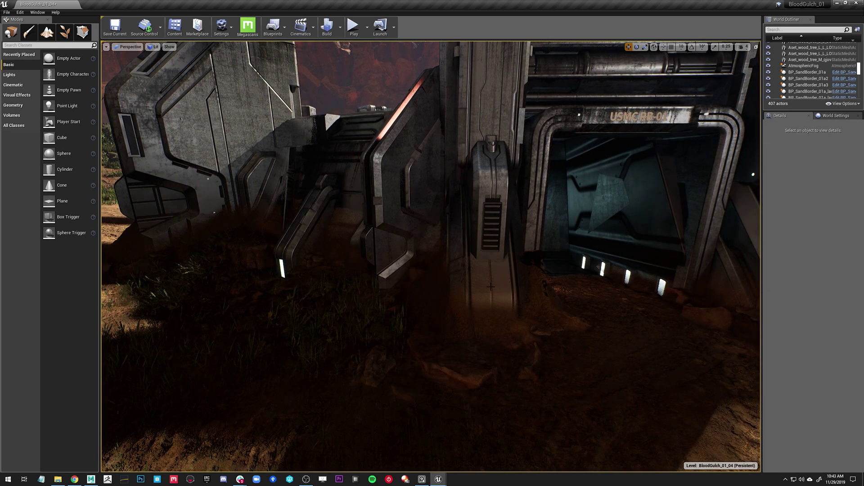
pyautogui.moveTo(384, 167)
pyautogui.mouseDown(button='right')
pyautogui.moveTo(352, 165)
pyautogui.moveTo(369, 166)
pyautogui.mouseUp(button='right')
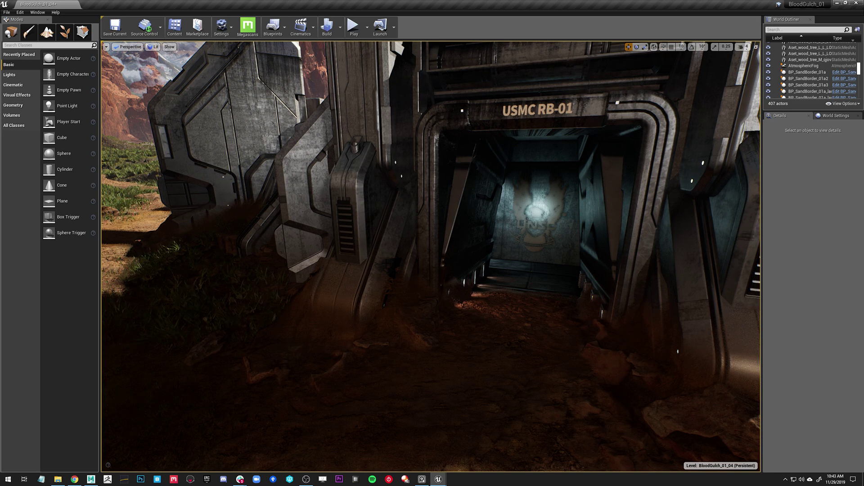
pyautogui.moveTo(431, 257); pyautogui.dragTo(500, 256, button='right')
pyautogui.moveTo(442, 313)
pyautogui.mouseDown(button='right')
pyautogui.moveTo(414, 311)
pyautogui.moveTo(439, 310)
pyautogui.mouseUp(button='right')
pyautogui.press('d')
pyautogui.press('w')
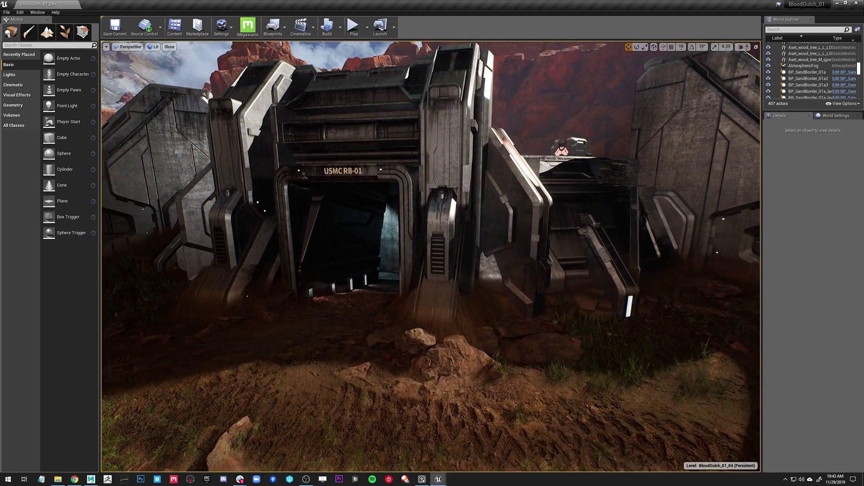
# Step: Select the sandstone rock in front of the entrance pillar and lower it below the ground, to about -509 on Z
pyautogui.click(472, 355)
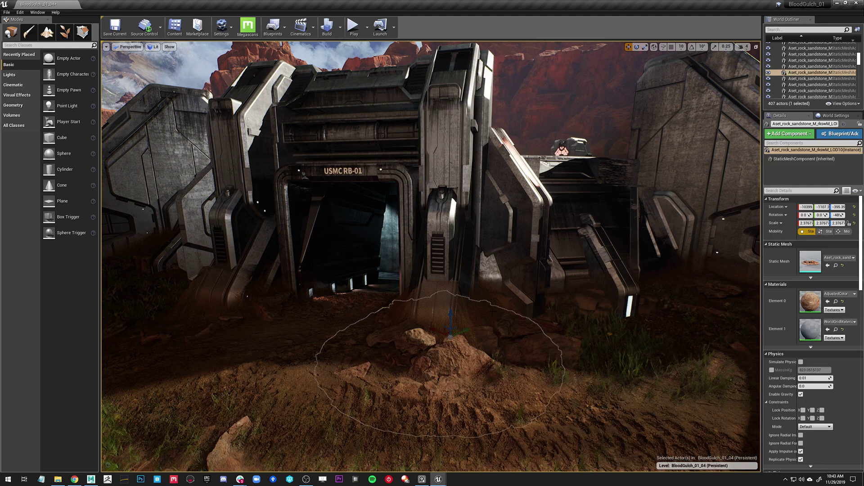
pyautogui.moveTo(473, 355)
pyautogui.mouseDown(button='right')
pyautogui.moveTo(468, 361)
pyautogui.moveTo(483, 363)
pyautogui.mouseUp(button='right')
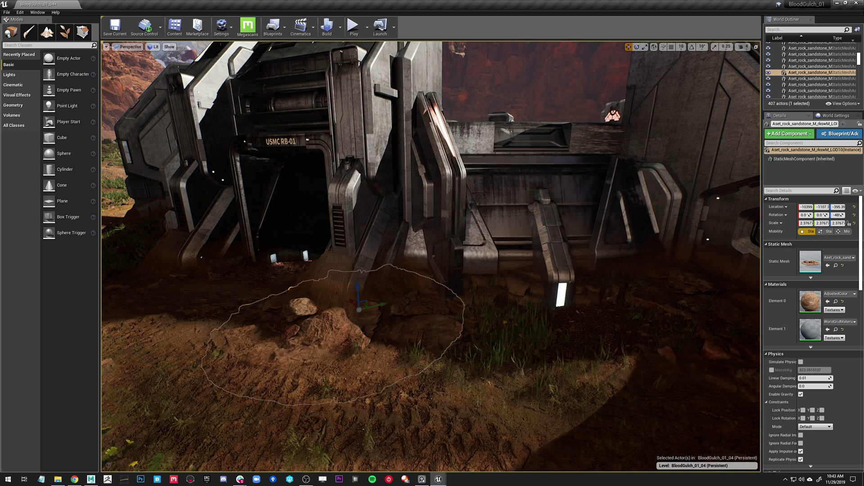
pyautogui.moveTo(357, 286); pyautogui.dragTo(362, 348)
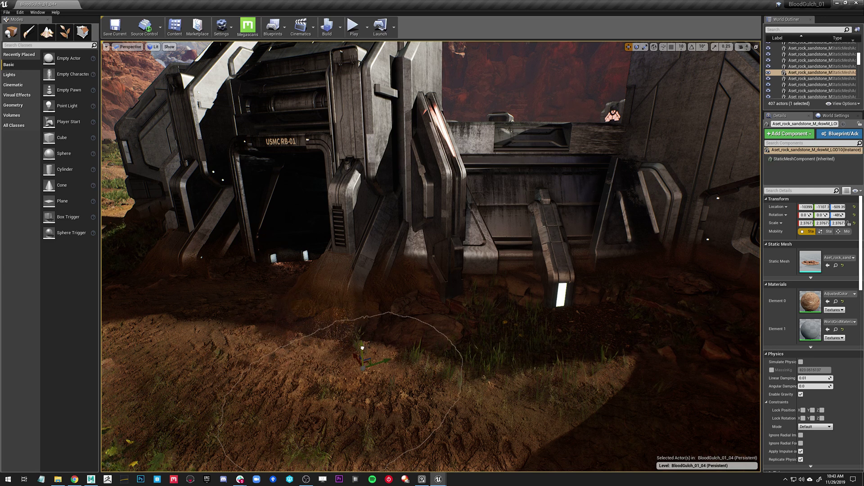
# Step: Hide the selection outline and editor icons with game view, and examine the exposed sand border at the pillar's foot
pyautogui.press('g')
pyautogui.press('g')
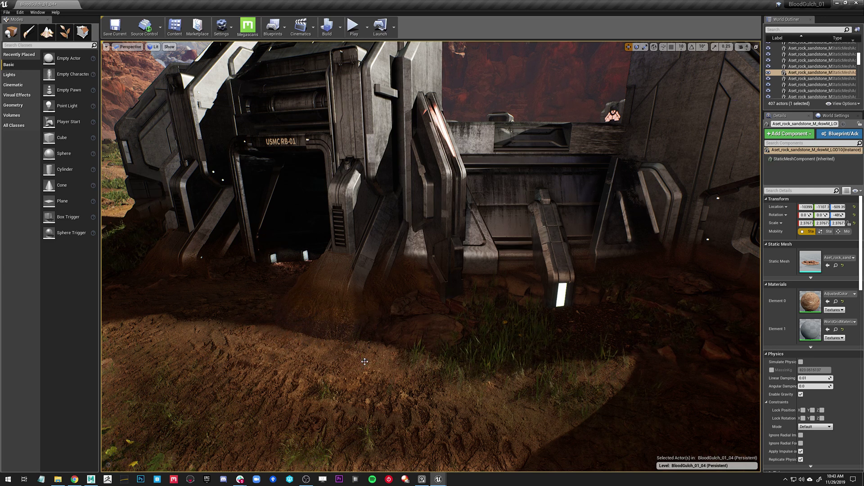
pyautogui.press('a')
pyautogui.moveTo(363, 348); pyautogui.dragTo(432, 347, button='right')
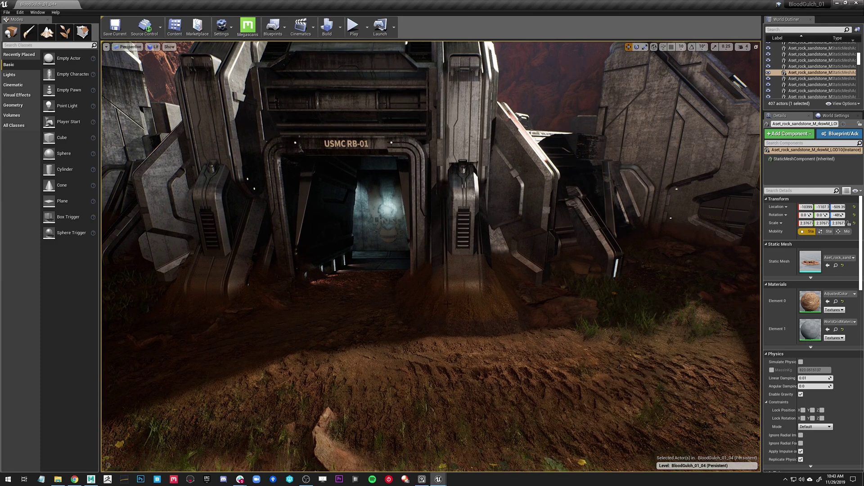
# Step: Undo the lowering of the sandstone rock, clear the selection, and hide the editor icons again with game view
pyautogui.press('g')
pyautogui.hotkey('ctrl', 'z')
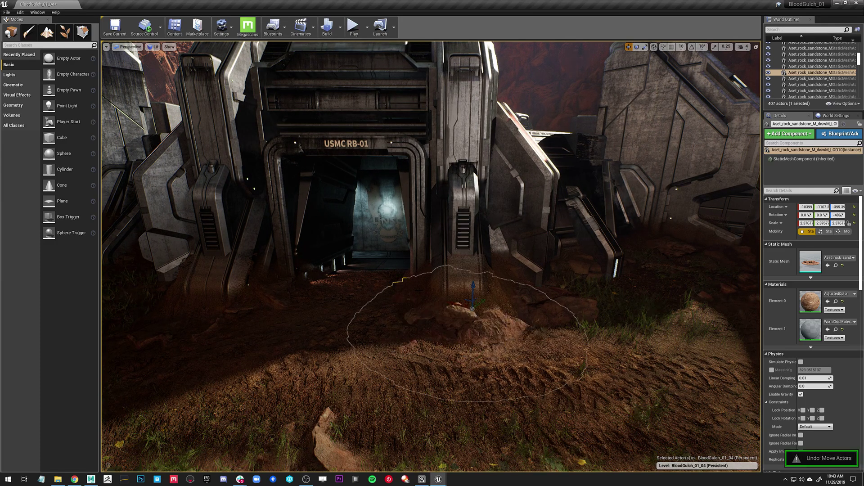
pyautogui.press('Escape')
pyautogui.press('g')
pyautogui.press('g')
# Step: Examine how the rocks and sand border ground the base, comparing close views of the walls with the wider canyon view
pyautogui.press('s')
pyautogui.moveTo(437, 307); pyautogui.dragTo(429, 305, button='right')
pyautogui.press('w')
pyautogui.press('d')
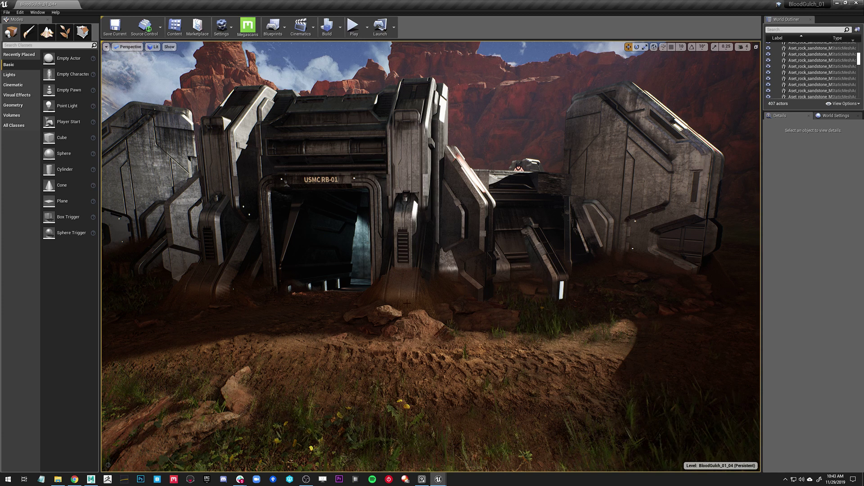
pyautogui.press('w')
pyautogui.moveTo(430, 305); pyautogui.dragTo(434, 305, button='right')
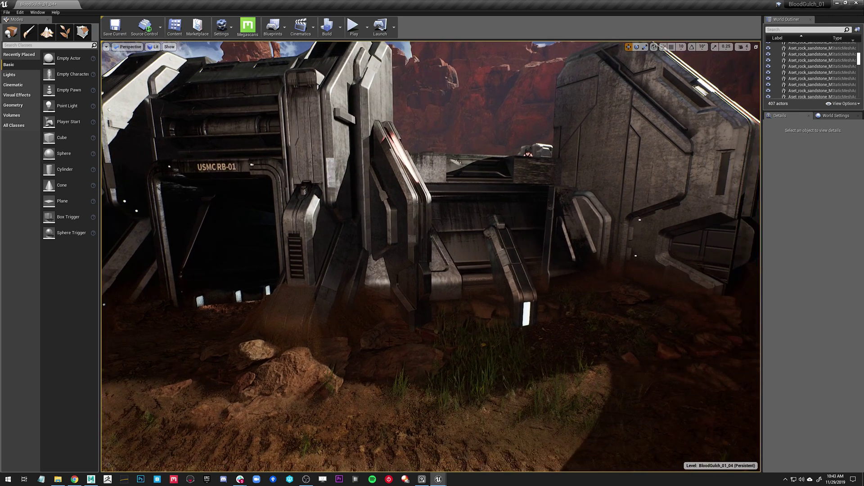
pyautogui.moveTo(442, 338); pyautogui.dragTo(443, 345, button='right')
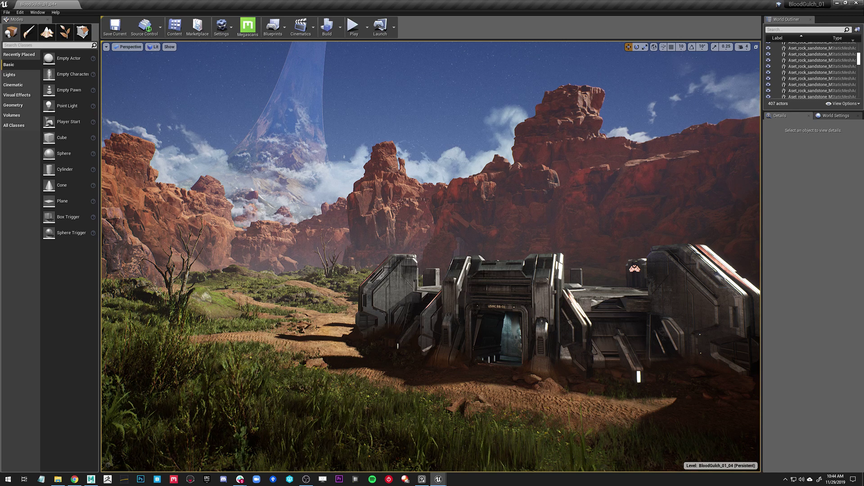
pyautogui.press('w')
pyautogui.moveTo(430, 257); pyautogui.dragTo(531, 290, button='right')
pyautogui.press('s')
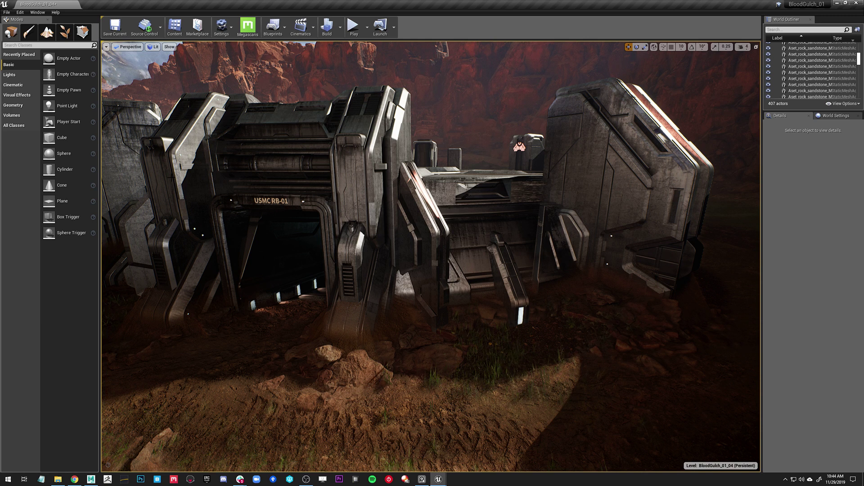
pyautogui.moveTo(431, 256); pyautogui.dragTo(403, 259, button='right')
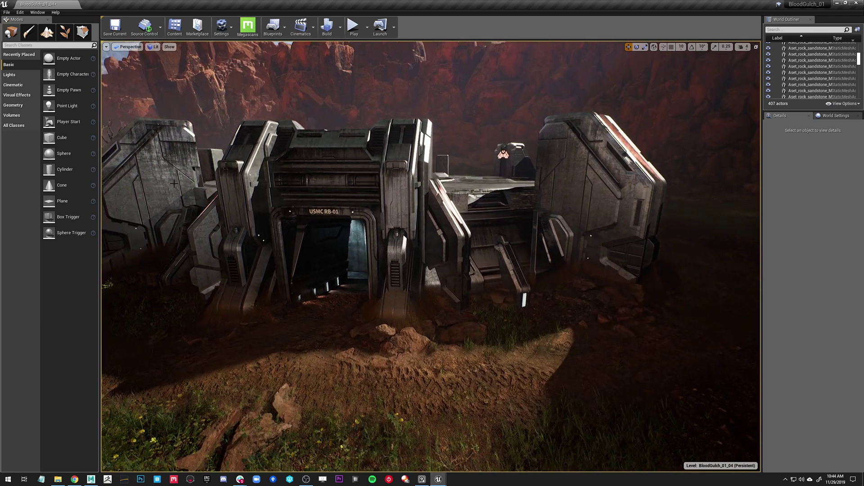
pyautogui.moveTo(174, 183); pyautogui.dragTo(168, 184, button='right')
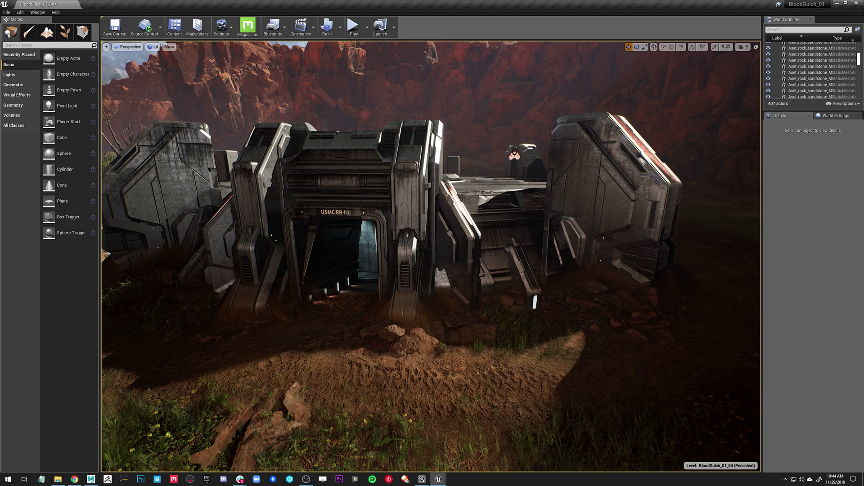
pyautogui.moveTo(405, 383); pyautogui.dragTo(402, 382, button='right')
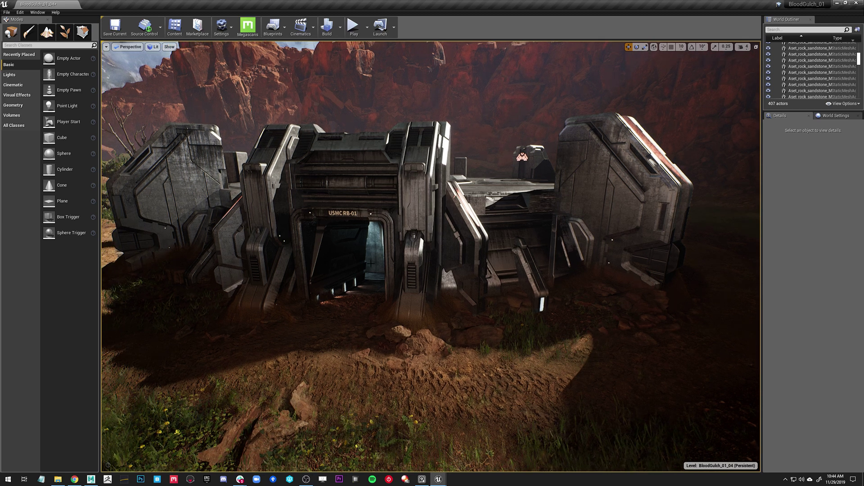
pyautogui.moveTo(402, 382); pyautogui.dragTo(387, 380, button='right')
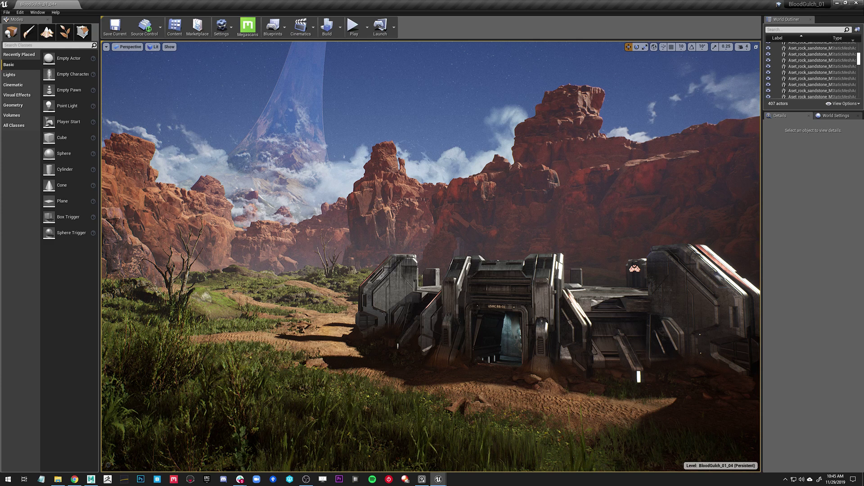
# Step: Select the base mesh, open its M_White material to inspect the emissive Color parameter's values, and close it without changes
pyautogui.click(505, 293)
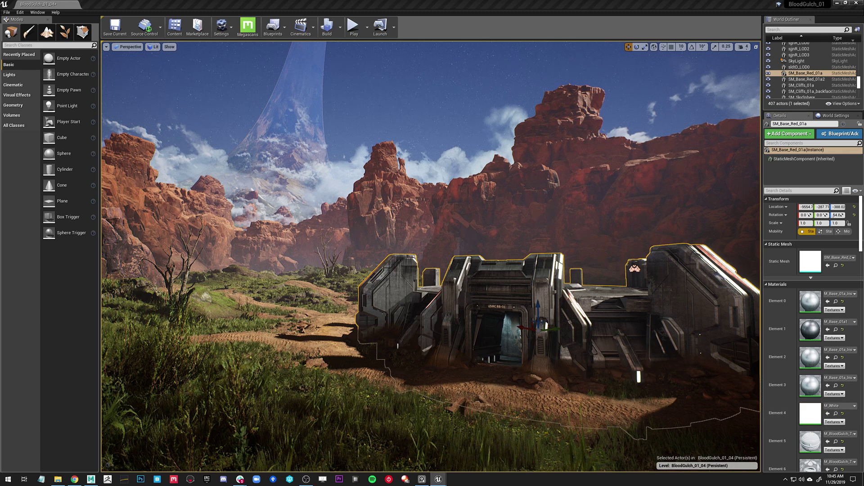
pyautogui.doubleClick(810, 412)
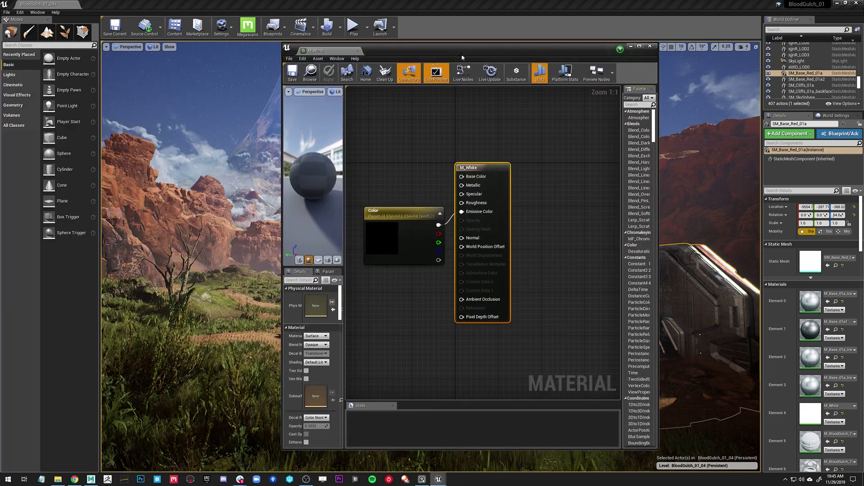
pyautogui.moveTo(433, 204); pyautogui.dragTo(507, 201, button='right')
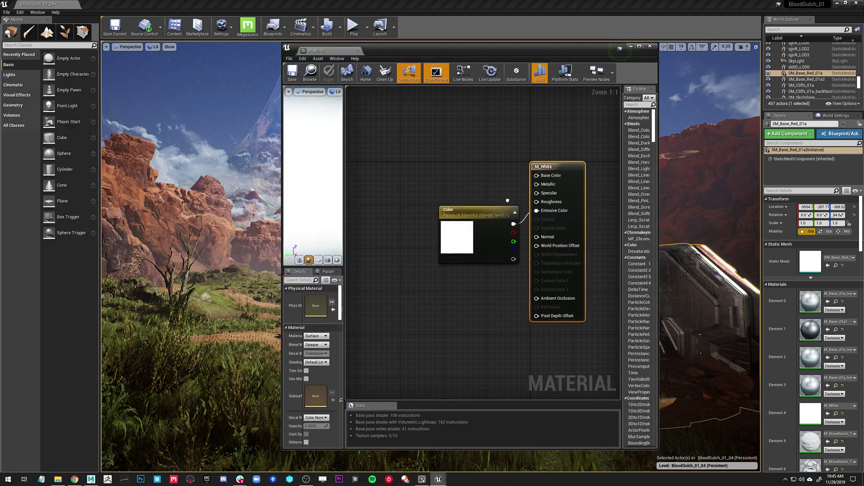
pyautogui.click(464, 236)
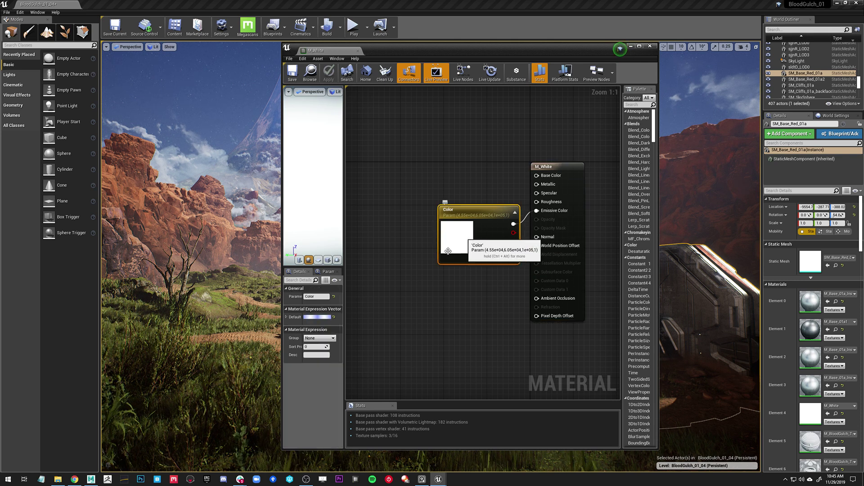
pyautogui.click(318, 317)
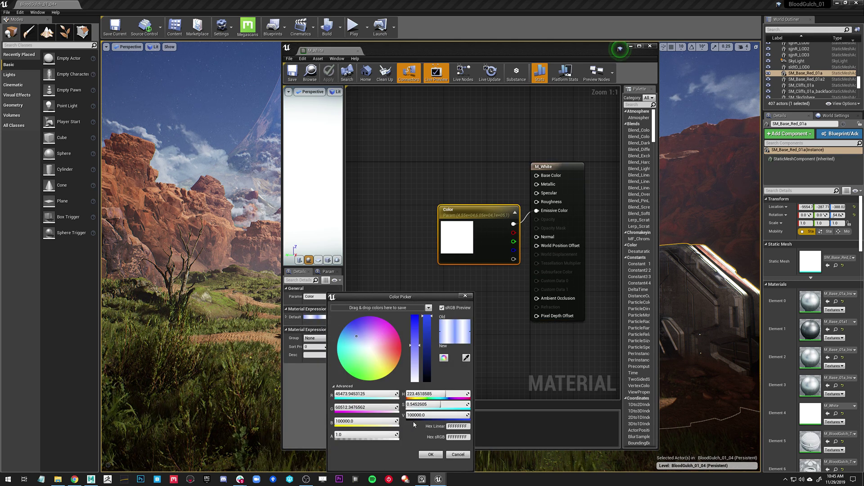
pyautogui.click(457, 455)
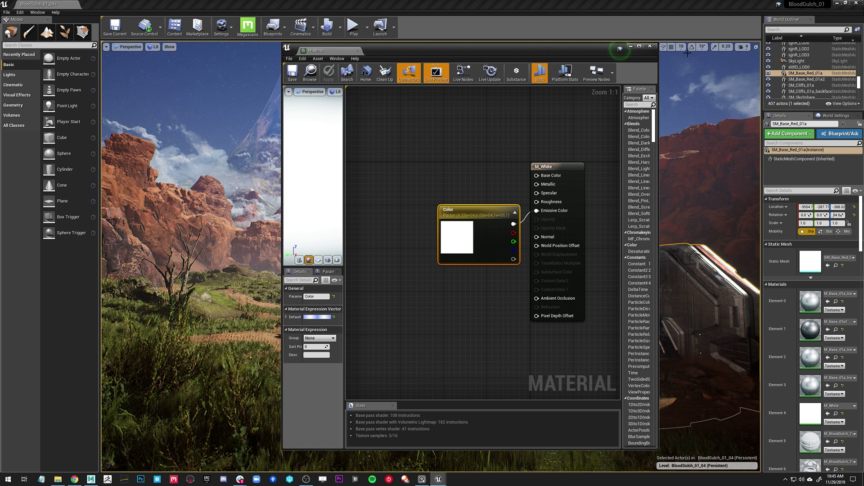
pyautogui.click(650, 46)
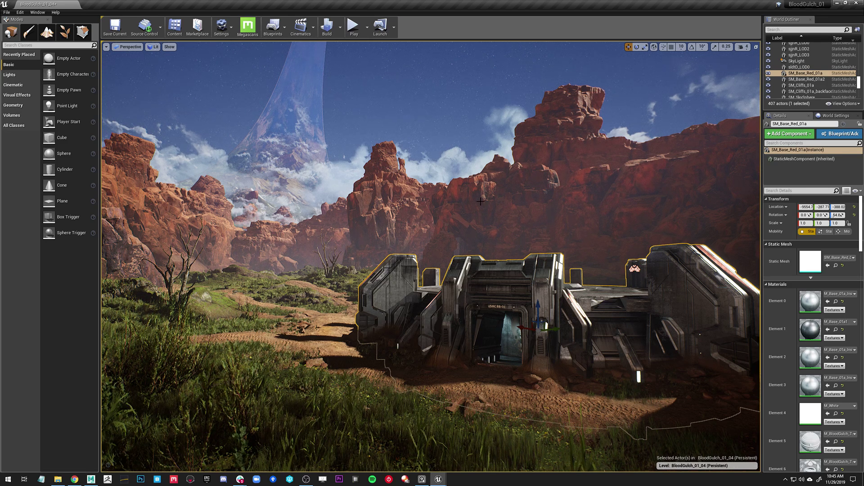
# Step: Examine the base's front above the USMC RB-01 entrance up close with the selection outline hidden in game view
pyautogui.moveTo(448, 261)
pyautogui.mouseDown(button='right')
pyautogui.moveTo(466, 267)
pyautogui.moveTo(442, 269)
pyautogui.mouseUp(button='right')
pyautogui.press('w')
pyautogui.press('w')
pyautogui.press('g')
pyautogui.press('g')
pyautogui.moveTo(164, 401); pyautogui.dragTo(168, 401, button='right')
pyautogui.press('s')
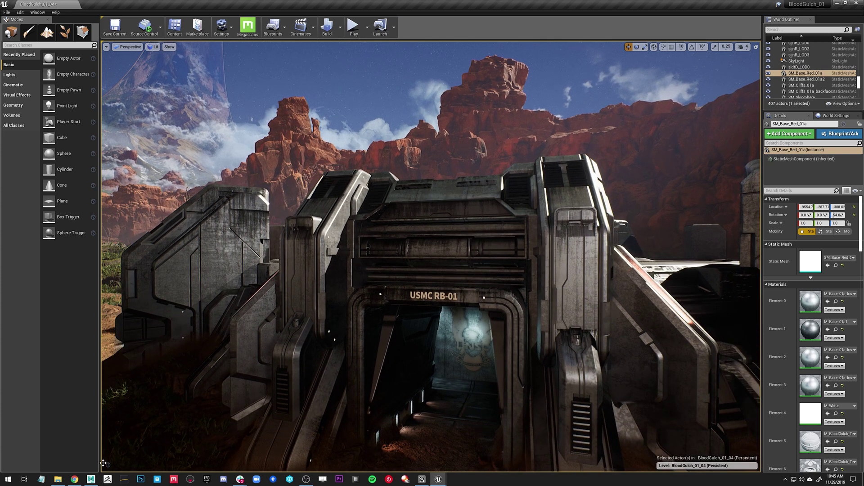
# Step: Switch to Maya, show the hidden ExamplePillar_PanelLines object, and clear the selection
pyautogui.click(91, 479)
pyautogui.moveTo(335, 226); pyautogui.dragTo(504, 112, button='right')
pyautogui.hotkey('ctrl', 'h')
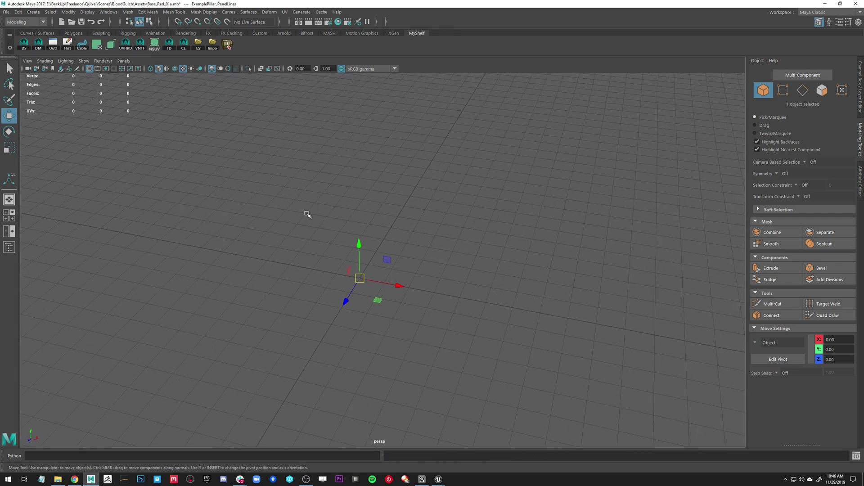
pyautogui.hotkey('shift', 'h')
pyautogui.click(494, 194)
# Step: Select the raised chamfered panel at the pillar's foot and make it a live surface
pyautogui.keyDown('alt'); pyautogui.moveTo(451, 211); pyautogui.dragTo(484, 261); pyautogui.keyUp('alt')
pyautogui.keyDown('alt'); pyautogui.moveTo(433, 247); pyautogui.dragTo(349, 210, button='middle'); pyautogui.keyUp('alt')
pyautogui.keyDown('alt'); pyautogui.moveTo(348, 210); pyautogui.dragTo(342, 236, button='right'); pyautogui.keyUp('alt')
pyautogui.keyDown('alt'); pyautogui.moveTo(341, 236); pyautogui.dragTo(372, 246); pyautogui.keyUp('alt')
pyautogui.click(372, 246)
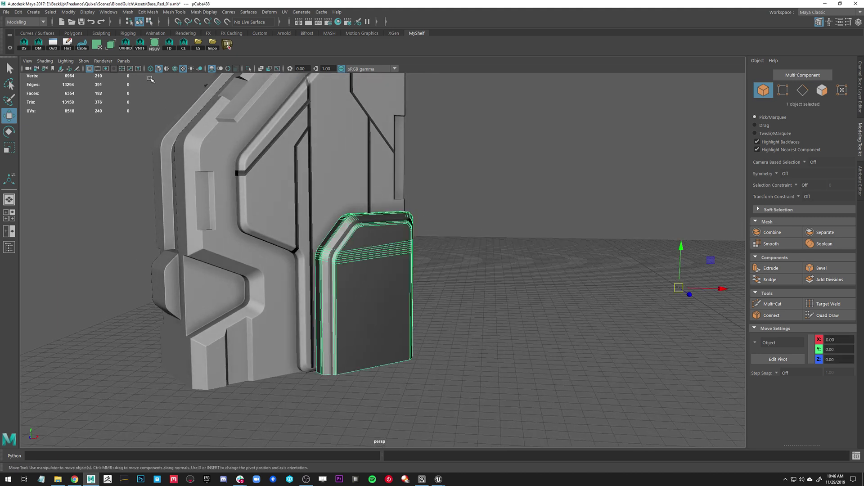
pyautogui.click(227, 22)
pyautogui.keyDown('alt'); pyautogui.moveTo(459, 277); pyautogui.dragTo(434, 241); pyautogui.keyUp('alt')
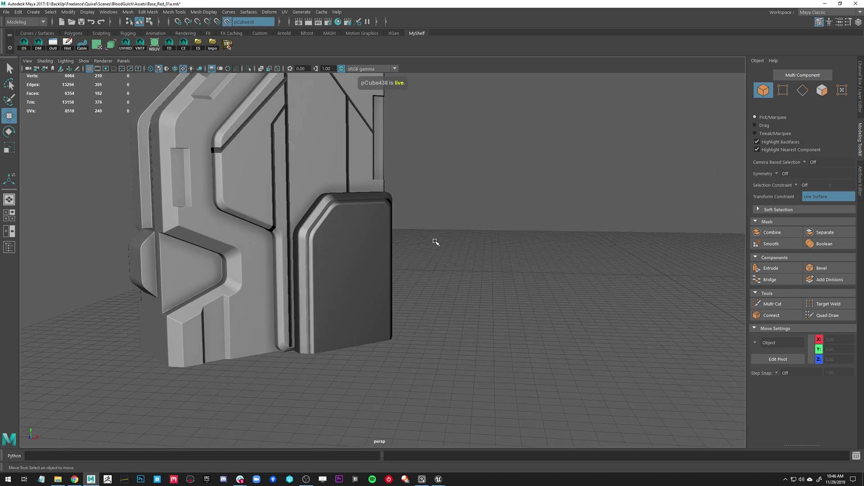
# Step: Draw a small polygon cylinder on the live panel near its chamfered corner and frame it in the view
pyautogui.keyDown('shift'); pyautogui.moveTo(445, 236); pyautogui.dragTo(401, 239, button='right'); pyautogui.keyUp('shift')
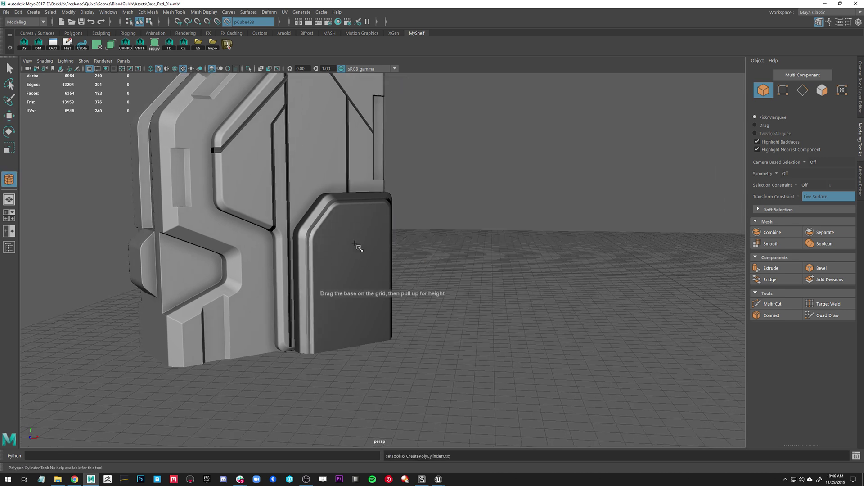
pyautogui.moveTo(318, 238); pyautogui.dragTo(347, 225)
pyautogui.press('w')
pyautogui.keyDown('alt'); pyautogui.moveTo(347, 225); pyautogui.dragTo(388, 283, button='right'); pyautogui.keyUp('alt')
pyautogui.press('f')
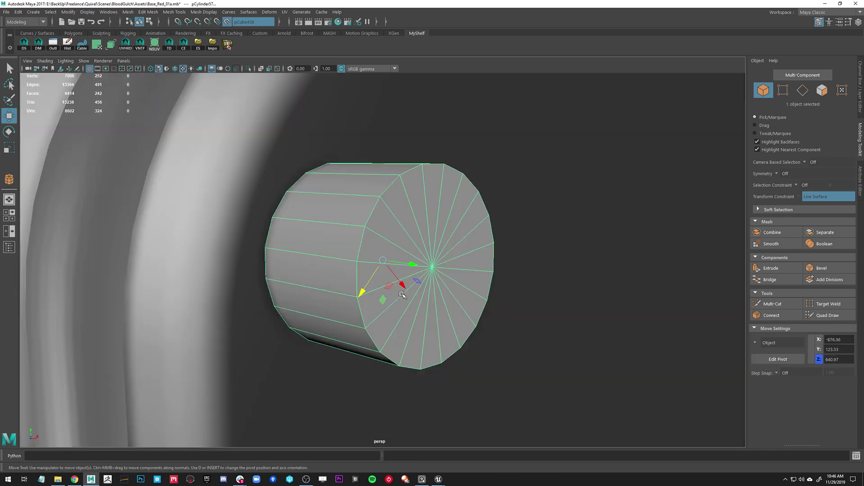
# Step: Delete all of the cylinder's faces except one end cap, leaving a flat disc, and return to object mode
pyautogui.moveTo(378, 251)
pyautogui.mouseDown(button='right')
pyautogui.moveTo(391, 261)
pyautogui.moveTo(363, 259)
pyautogui.mouseUp(button='right')
pyautogui.doubleClick(364, 258)
pyautogui.keyDown('alt'); pyautogui.moveTo(364, 258); pyautogui.dragTo(405, 266); pyautogui.keyUp('alt')
pyautogui.keyDown('alt'); pyautogui.moveTo(405, 266); pyautogui.dragTo(304, 265, button='right'); pyautogui.keyUp('alt')
pyautogui.keyDown('ctrl'); pyautogui.moveTo(310, 200); pyautogui.dragTo(402, 336); pyautogui.keyUp('ctrl')
pyautogui.keyDown('ctrl'); pyautogui.moveTo(482, 310); pyautogui.dragTo(388, 189); pyautogui.keyUp('ctrl')
pyautogui.press('Delete')
pyautogui.moveTo(361, 260); pyautogui.dragTo(405, 216, button='right')
# Step: Move the disc along its own axis to about 123.99 on Y, keeping the Move tool's axis orientation on Object
pyautogui.keyDown('alt'); pyautogui.moveTo(522, 155); pyautogui.dragTo(466, 237); pyautogui.keyUp('alt')
pyautogui.keyDown('alt'); pyautogui.moveTo(466, 238); pyautogui.dragTo(467, 242, button='right'); pyautogui.keyUp('alt')
pyautogui.moveTo(413, 269)
pyautogui.mouseDown()
pyautogui.moveTo(479, 270)
pyautogui.moveTo(423, 268)
pyautogui.mouseUp()
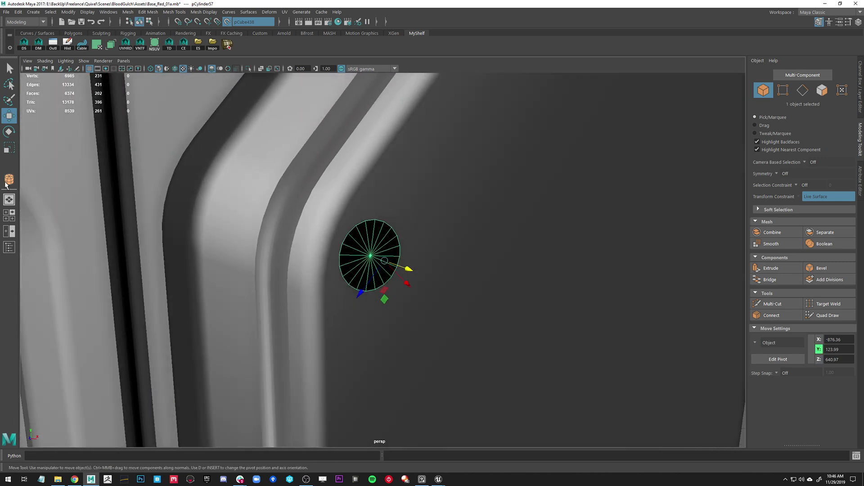
pyautogui.doubleClick(9, 117)
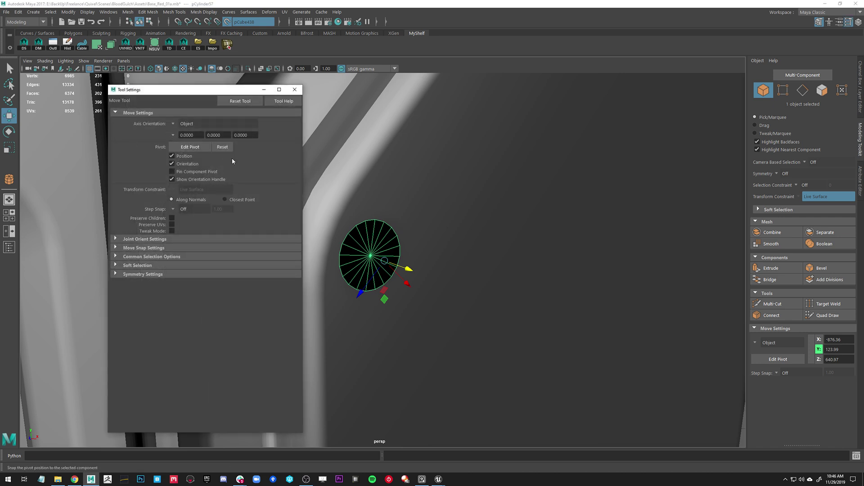
pyautogui.keyDown('alt'); pyautogui.moveTo(488, 189); pyautogui.dragTo(535, 190, button='middle'); pyautogui.keyUp('alt')
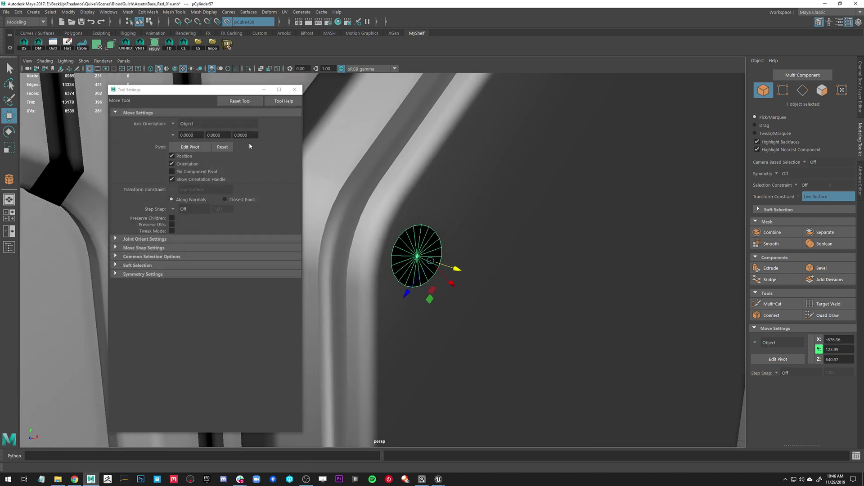
pyautogui.click(186, 124)
pyautogui.click(186, 131)
pyautogui.keyDown('alt'); pyautogui.moveTo(561, 234); pyautogui.dragTo(524, 253); pyautogui.keyUp('alt')
# Step: Scale the disc down to about 0.72 in X and Z, and close the tool settings
pyautogui.press('r')
pyautogui.keyDown('alt'); pyautogui.moveTo(378, 137); pyautogui.dragTo(419, 206); pyautogui.keyUp('alt')
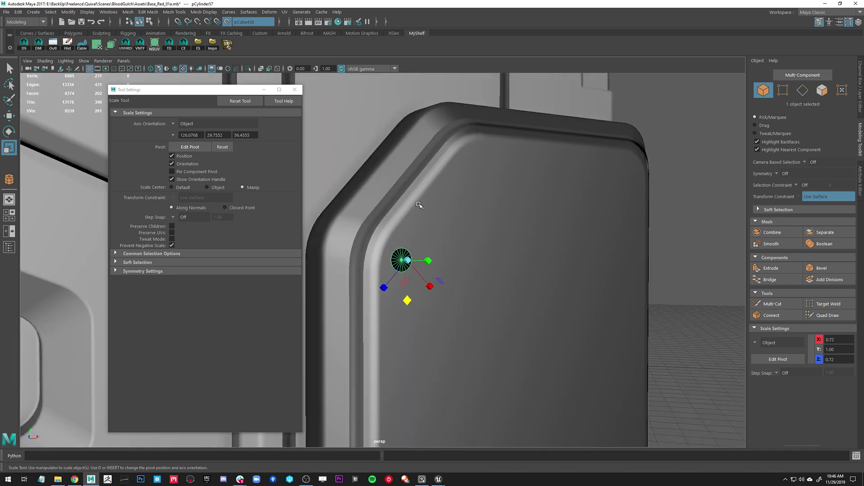
pyautogui.hotkey('ctrl', 'shift', 't')
pyautogui.keyDown('alt'); pyautogui.moveTo(533, 234); pyautogui.dragTo(335, 278); pyautogui.keyUp('alt')
pyautogui.keyDown('alt'); pyautogui.moveTo(389, 267); pyautogui.dragTo(284, 314); pyautogui.keyUp('alt')
# Step: Duplicate the disc, try moving the copy across the live panel, and undo that move
pyautogui.hotkey('ctrl', 'd')
pyautogui.press('w')
pyautogui.moveTo(351, 292); pyautogui.dragTo(387, 209)
pyautogui.hotkey('ctrl', 'z')
pyautogui.keyDown('alt'); pyautogui.moveTo(533, 247); pyautogui.dragTo(400, 266); pyautogui.keyUp('alt')
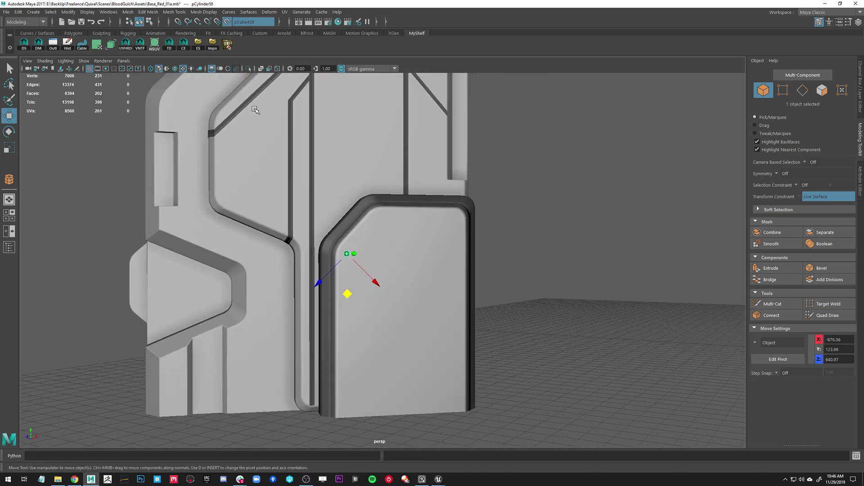
# Step: Turn off the live surface and distribute disc copies around the panel's corners, making five bolt details in total
pyautogui.click(228, 23)
pyautogui.keyDown('alt'); pyautogui.moveTo(384, 158); pyautogui.dragTo(339, 396); pyautogui.keyUp('alt')
pyautogui.hotkey('ctrl', 'd')
pyautogui.hotkey('ctrl', 'd')
pyautogui.hotkey('ctrl', 'd')
pyautogui.click(497, 331)
pyautogui.keyDown('alt'); pyautogui.moveTo(498, 332); pyautogui.dragTo(288, 309); pyautogui.keyUp('alt')
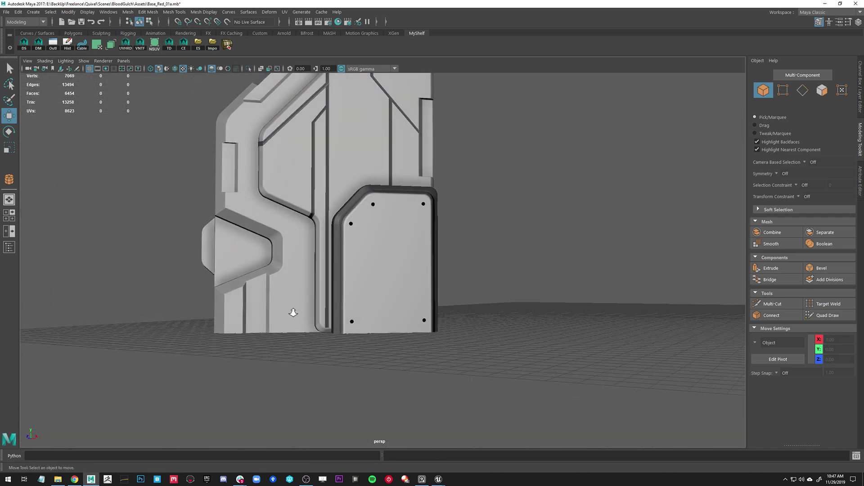
# Step: Examine the bolt discs on the panel from several angles and select the one beside the chamfer's lower end
pyautogui.scroll(3, 368, 229)
pyautogui.keyDown('alt'); pyautogui.moveTo(453, 211); pyautogui.dragTo(397, 198); pyautogui.keyUp('alt')
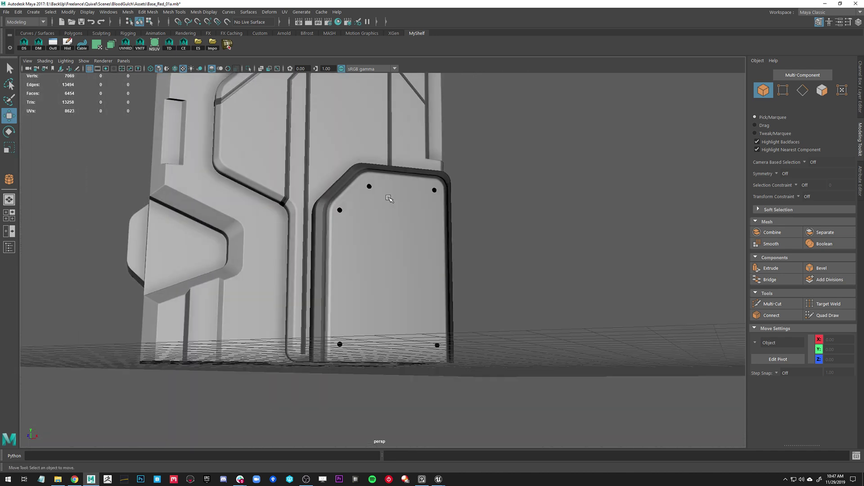
pyautogui.moveTo(320, 164)
pyautogui.keyDown('alt'); pyautogui.mouseDown()
pyautogui.moveTo(321, 178)
pyautogui.moveTo(351, 207)
pyautogui.mouseUp(); pyautogui.keyUp('alt')
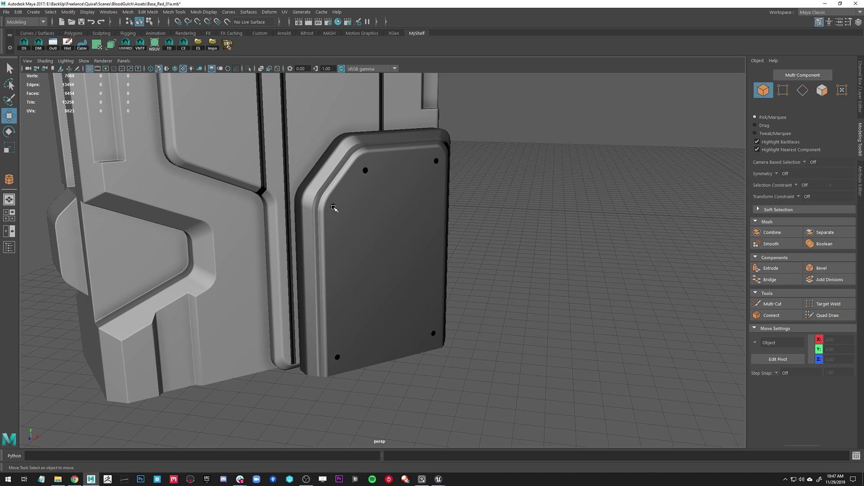
pyautogui.click(333, 208)
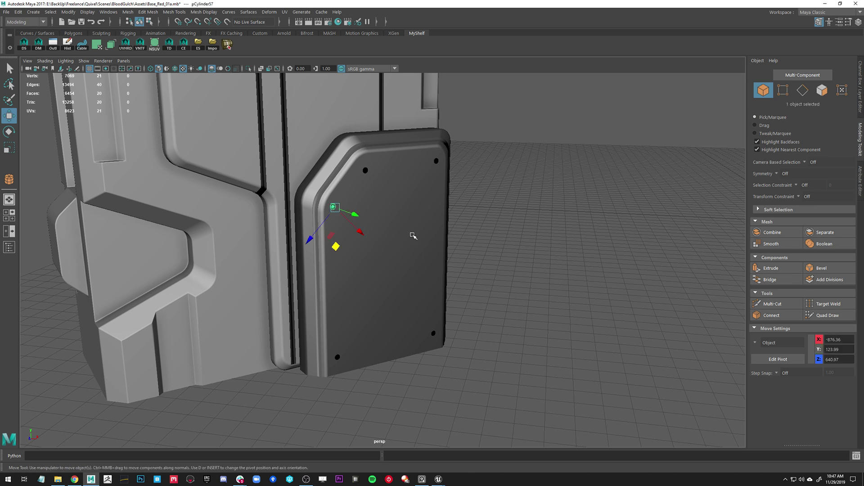
pyautogui.keyDown('alt'); pyautogui.moveTo(418, 239); pyautogui.dragTo(366, 274); pyautogui.keyUp('alt')
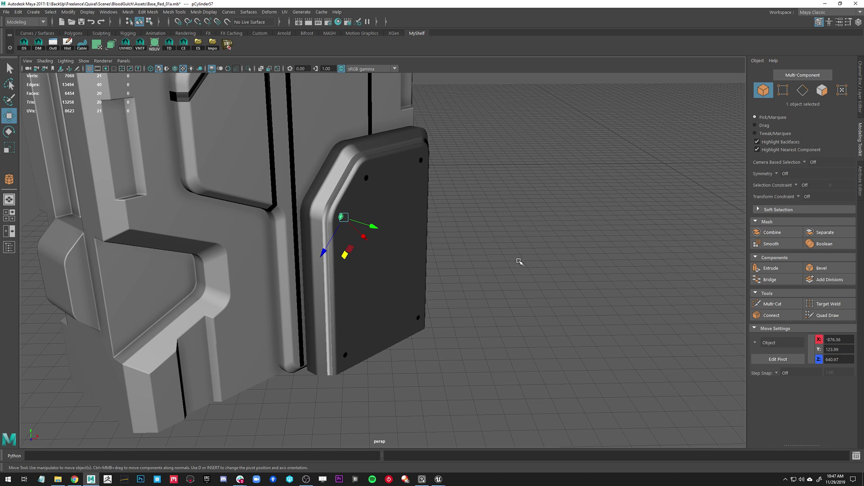
# Step: Examine how the floating bolt discs and panel lines read across the whole pillar, up close and from a distance
pyautogui.moveTo(416, 185)
pyautogui.keyDown('alt'); pyautogui.mouseDown()
pyautogui.moveTo(366, 189)
pyautogui.moveTo(419, 184)
pyautogui.mouseUp(); pyautogui.keyUp('alt')
pyautogui.keyDown('alt'); pyautogui.moveTo(418, 185); pyautogui.dragTo(245, 216, button='right'); pyautogui.keyUp('alt')
pyautogui.keyDown('alt'); pyautogui.moveTo(245, 216); pyautogui.dragTo(195, 256); pyautogui.keyUp('alt')
pyautogui.keyDown('alt'); pyautogui.moveTo(195, 256); pyautogui.dragTo(217, 275, button='right'); pyautogui.keyUp('alt')
pyautogui.keyDown('alt'); pyautogui.moveTo(217, 275); pyautogui.dragTo(338, 228); pyautogui.keyUp('alt')
pyautogui.keyDown('alt'); pyautogui.moveTo(337, 228); pyautogui.dragTo(546, 360, button='right'); pyautogui.keyUp('alt')
pyautogui.keyDown('alt'); pyautogui.moveTo(324, 336); pyautogui.dragTo(423, 311); pyautogui.keyUp('alt')
pyautogui.keyDown('alt'); pyautogui.moveTo(423, 311); pyautogui.dragTo(428, 318, button='middle'); pyautogui.keyUp('alt')
pyautogui.keyDown('alt'); pyautogui.moveTo(427, 318); pyautogui.dragTo(404, 285); pyautogui.keyUp('alt')
pyautogui.keyDown('alt'); pyautogui.moveTo(486, 218); pyautogui.dragTo(286, 161); pyautogui.keyUp('alt')
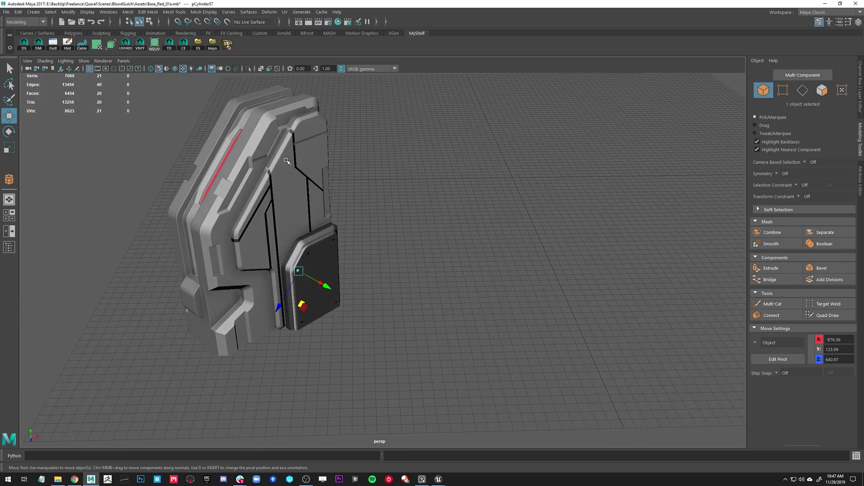
# Step: Switch back to Unreal Engine, dismiss the autosave error message, and view the top of the entrance
pyautogui.click(445, 471)
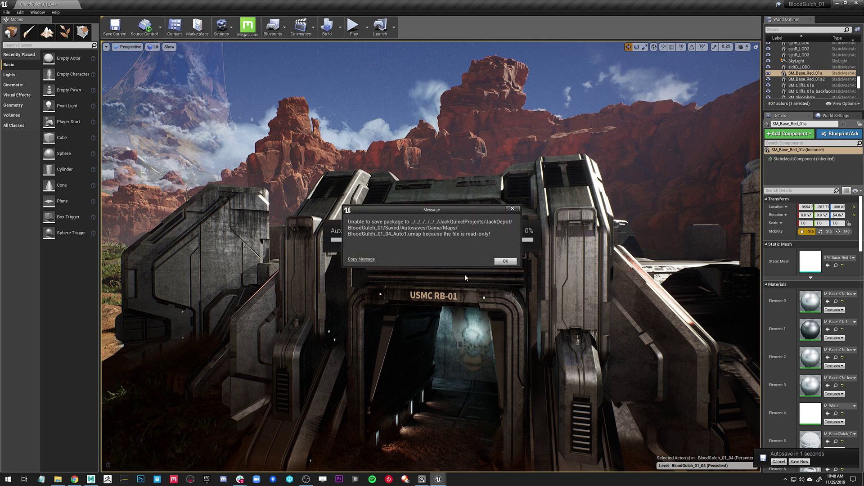
pyautogui.click(495, 261)
pyautogui.moveTo(495, 262); pyautogui.dragTo(432, 220, button='middle')
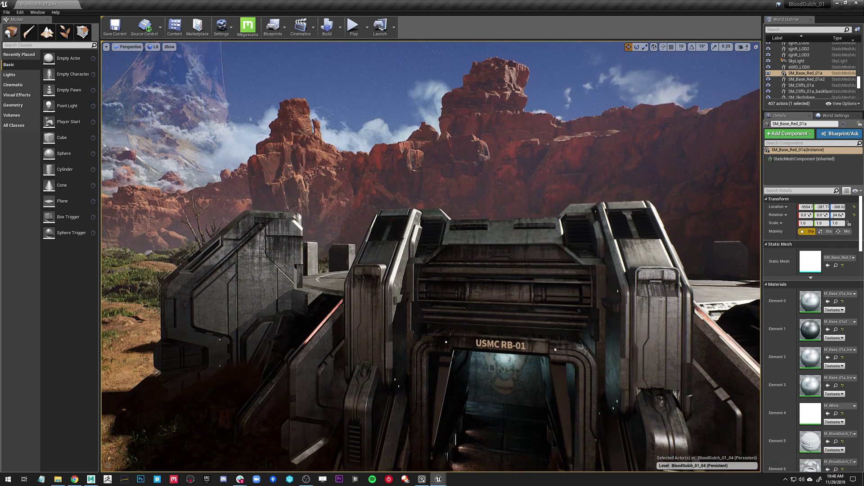
# Step: Examine the base's entrance front and side wall in the level, from a distance and close to the angled buttress
pyautogui.press('s')
pyautogui.moveTo(428, 258); pyautogui.dragTo(457, 265, button='right')
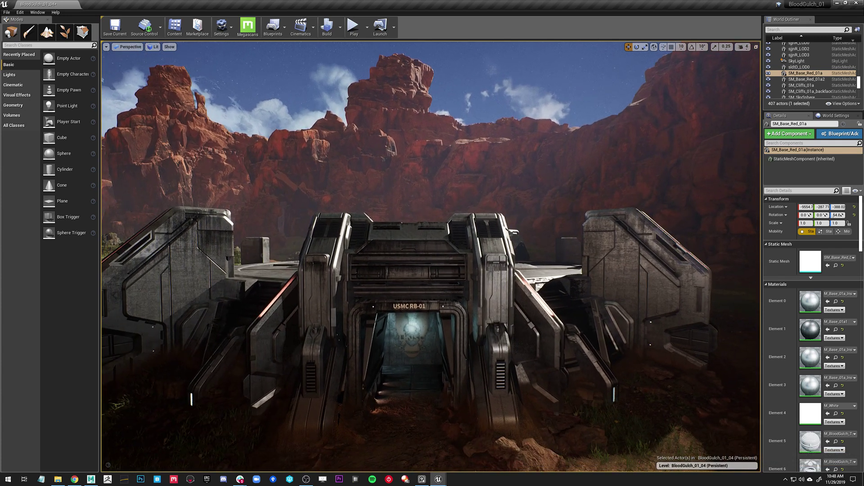
pyautogui.moveTo(457, 265); pyautogui.dragTo(411, 252, button='right')
pyautogui.press('w')
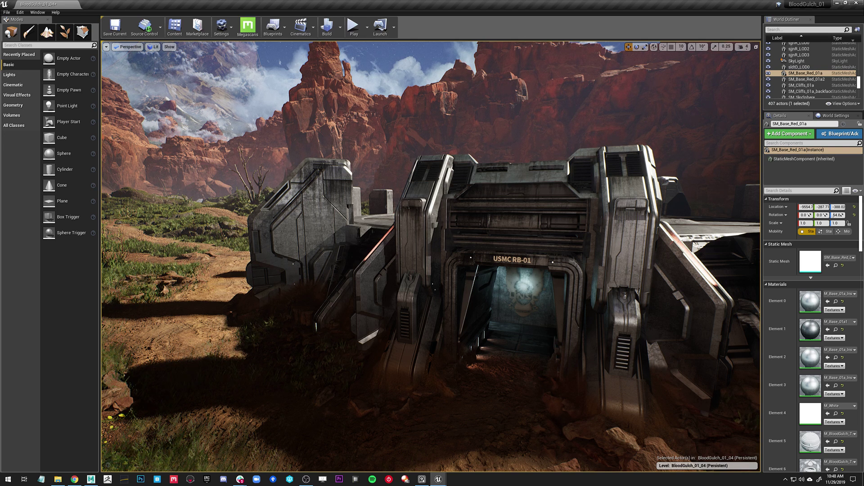
pyautogui.moveTo(411, 252); pyautogui.dragTo(434, 252, button='right')
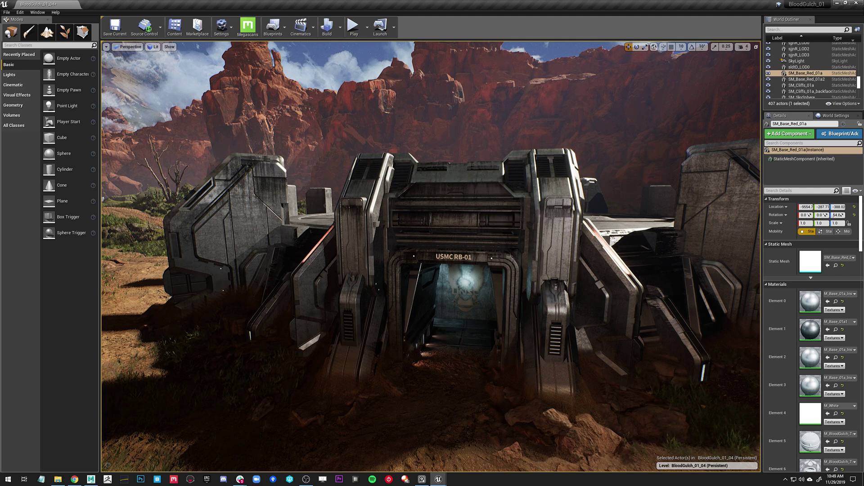
pyautogui.press('a')
pyautogui.press('w')
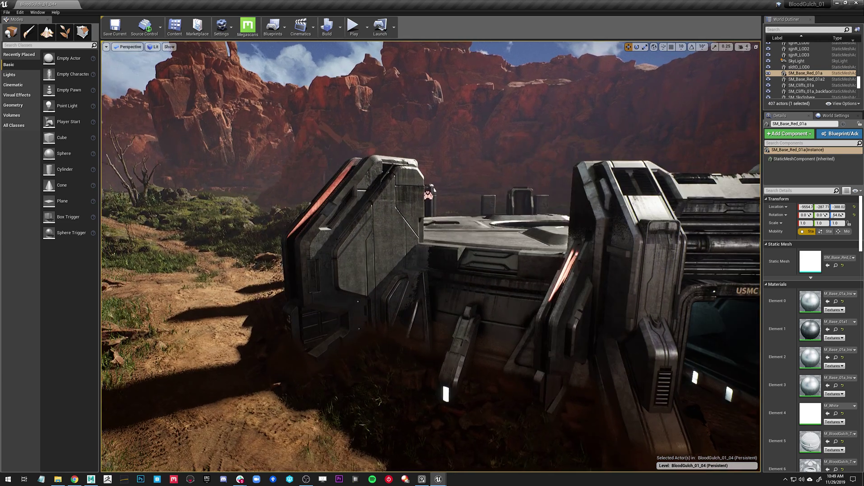
pyautogui.press('w')
pyautogui.moveTo(124, 404); pyautogui.dragTo(104, 404, button='right')
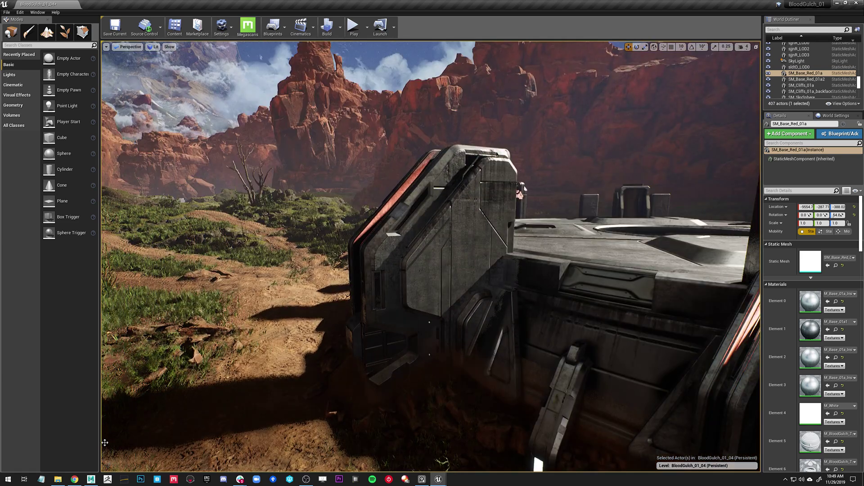
# Step: Switch to Maya and examine the pillar's side panels, recesses and bolted lower panel from several angles
pyautogui.click(91, 479)
pyautogui.keyDown('alt'); pyautogui.moveTo(396, 231); pyautogui.dragTo(448, 272); pyautogui.keyUp('alt')
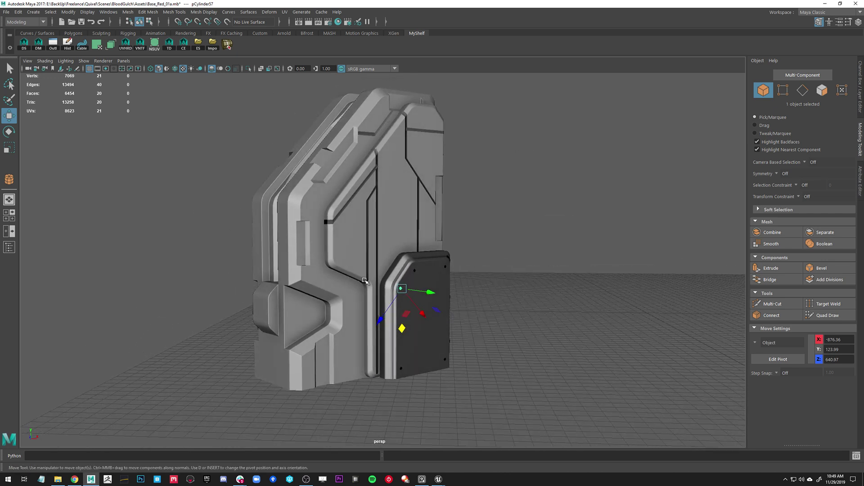
pyautogui.scroll(3, 377, 273)
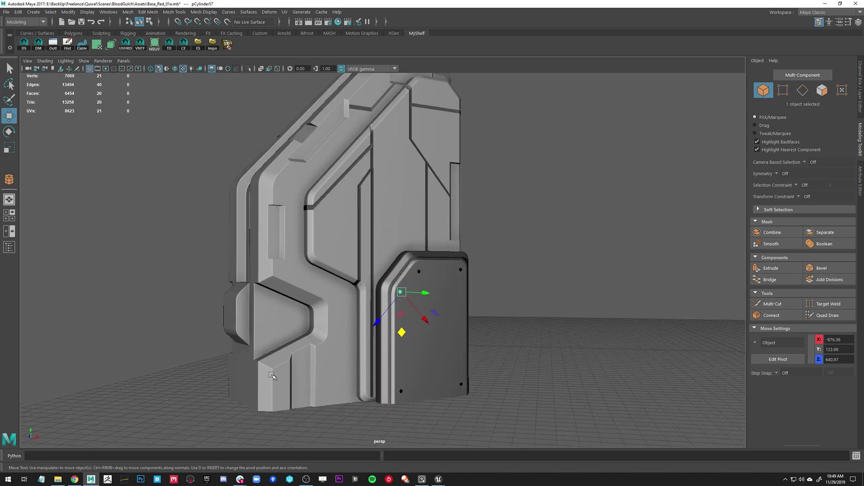
pyautogui.keyDown('alt'); pyautogui.moveTo(364, 304); pyautogui.dragTo(367, 269); pyautogui.keyUp('alt')
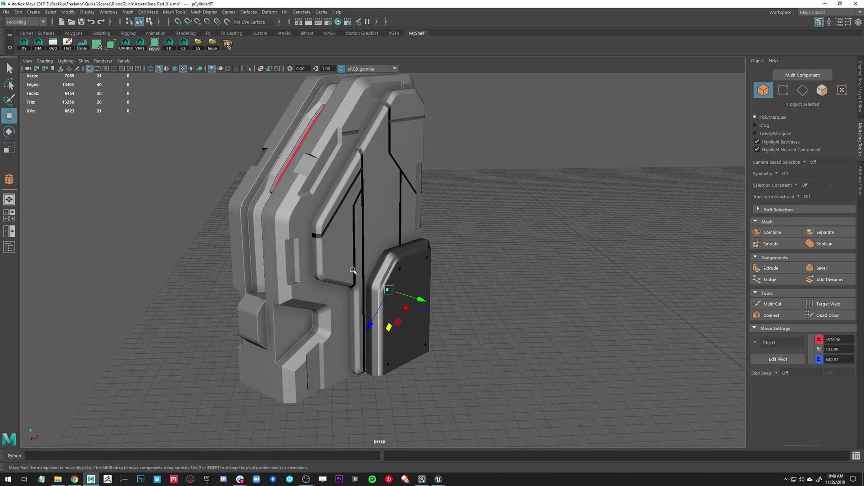
pyautogui.keyDown('alt'); pyautogui.moveTo(321, 279); pyautogui.dragTo(332, 299); pyautogui.keyUp('alt')
pyautogui.keyDown('alt'); pyautogui.moveTo(353, 315); pyautogui.dragTo(340, 311, button='right'); pyautogui.keyUp('alt')
pyautogui.keyDown('alt'); pyautogui.moveTo(340, 311); pyautogui.dragTo(339, 319); pyautogui.keyUp('alt')
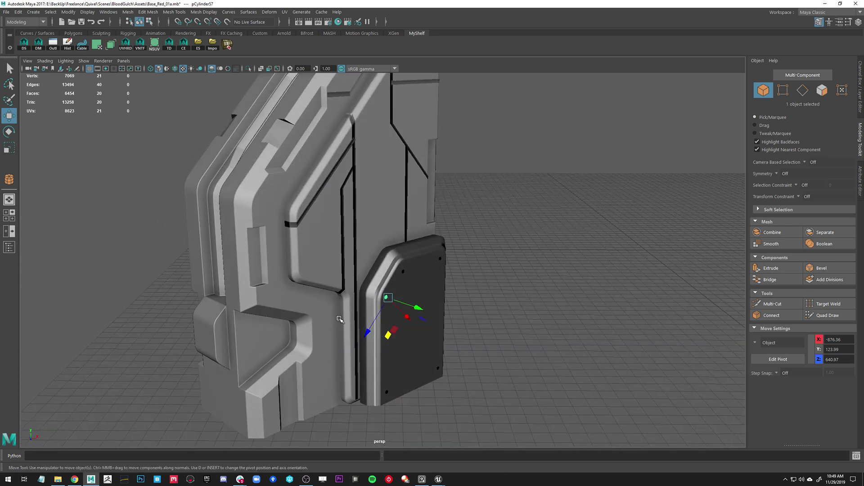
pyautogui.keyDown('alt'); pyautogui.moveTo(381, 282); pyautogui.dragTo(286, 237); pyautogui.keyUp('alt')
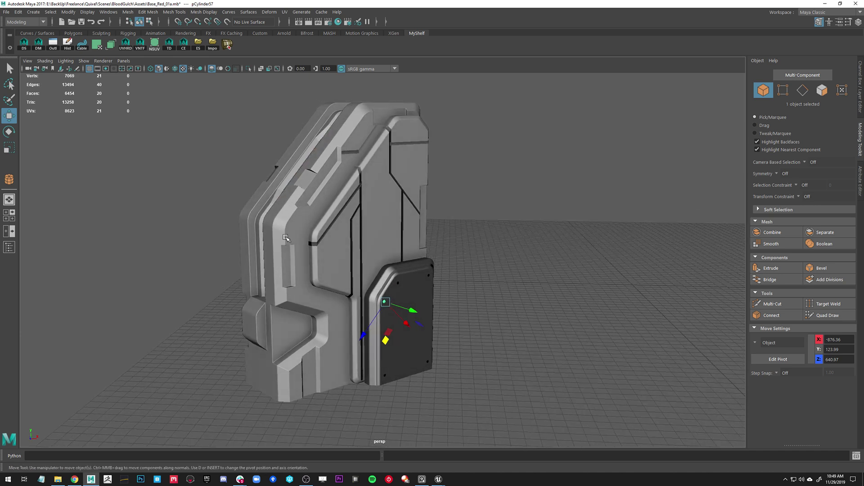
pyautogui.keyDown('alt'); pyautogui.moveTo(327, 205); pyautogui.dragTo(385, 258); pyautogui.keyUp('alt')
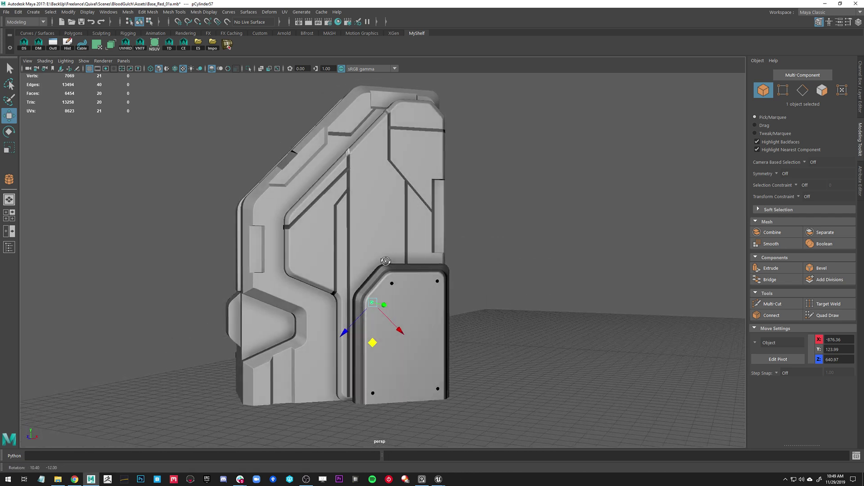
# Step: Examine the pillar's overall silhouette, its sloped upper edge and the panel lines across its side
pyautogui.keyDown('alt'); pyautogui.moveTo(362, 226); pyautogui.dragTo(299, 227, button='right'); pyautogui.keyUp('alt')
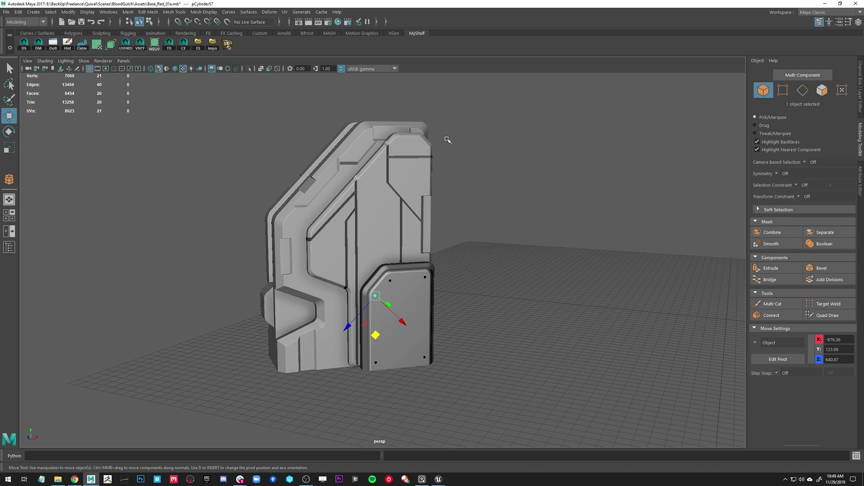
pyautogui.keyDown('alt'); pyautogui.moveTo(441, 144); pyautogui.dragTo(374, 184); pyautogui.keyUp('alt')
pyautogui.scroll(3, 369, 191)
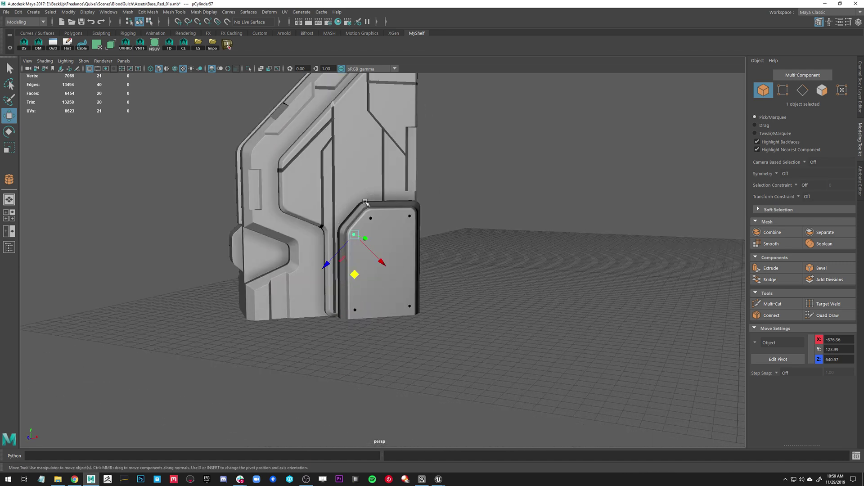
pyautogui.moveTo(364, 215)
pyautogui.keyDown('alt'); pyautogui.mouseDown()
pyautogui.moveTo(368, 204)
pyautogui.moveTo(365, 212)
pyautogui.mouseUp(); pyautogui.keyUp('alt')
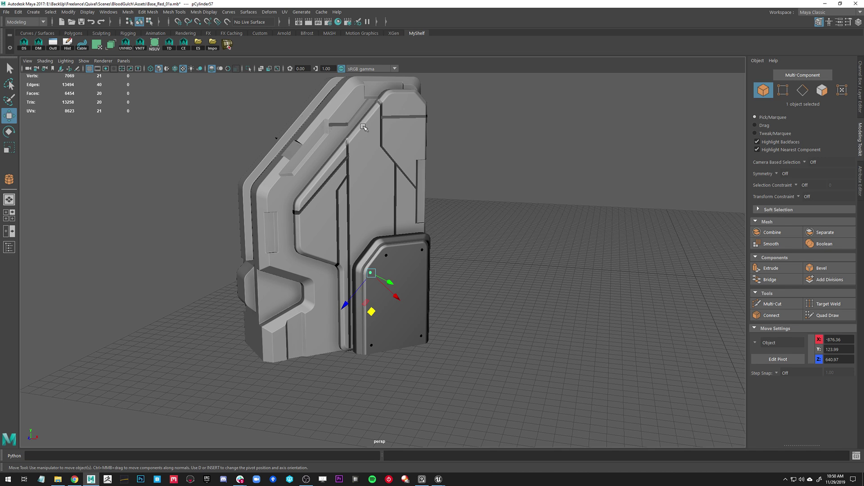
pyautogui.keyDown('alt'); pyautogui.moveTo(379, 111); pyautogui.dragTo(373, 108); pyautogui.keyUp('alt')
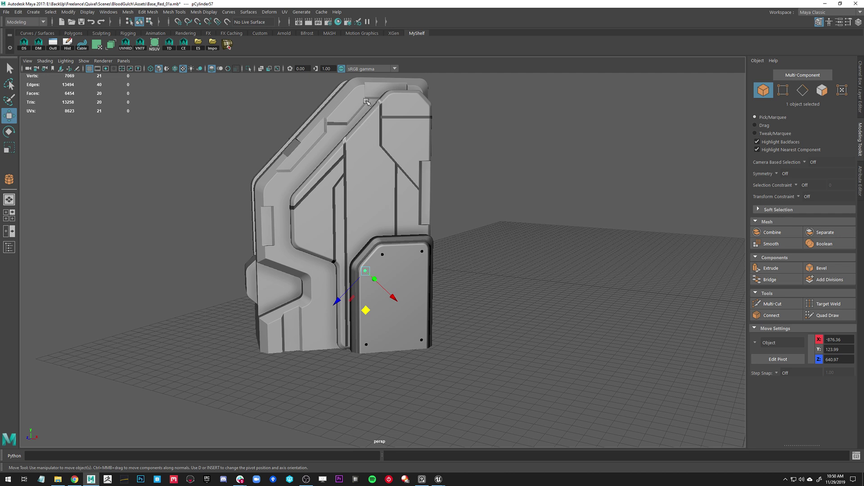
pyautogui.keyDown('alt'); pyautogui.moveTo(345, 139); pyautogui.dragTo(364, 170); pyautogui.keyUp('alt')
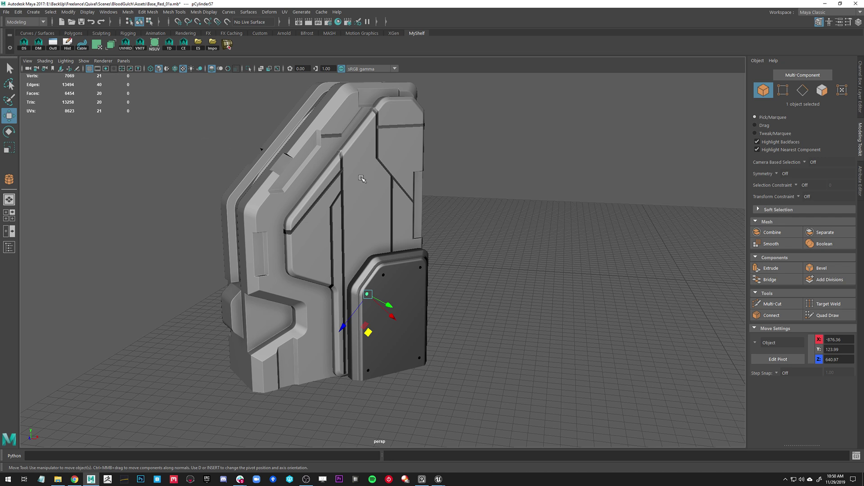
pyautogui.keyDown('alt'); pyautogui.moveTo(228, 172); pyautogui.dragTo(291, 187); pyautogui.keyUp('alt')
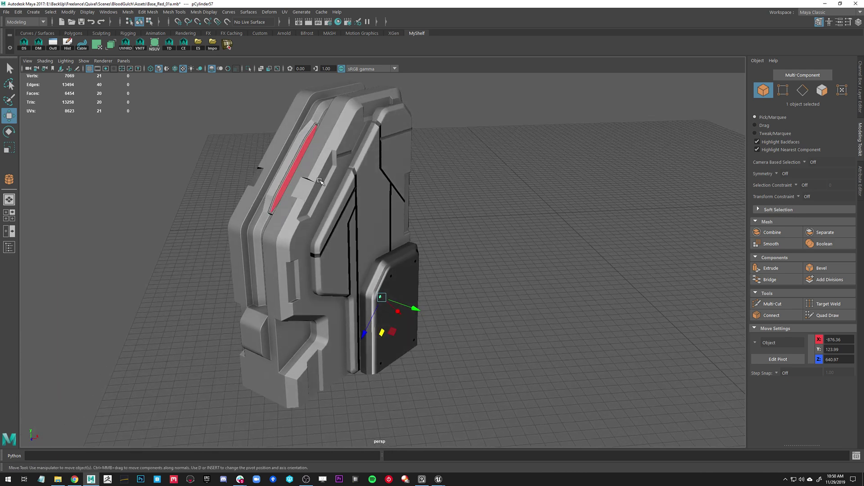
# Step: Deselect the bolt disc and examine the pillar's sloped front with its red light strip and layered side details
pyautogui.click(424, 187)
pyautogui.keyDown('alt'); pyautogui.moveTo(424, 187); pyautogui.dragTo(357, 216); pyautogui.keyUp('alt')
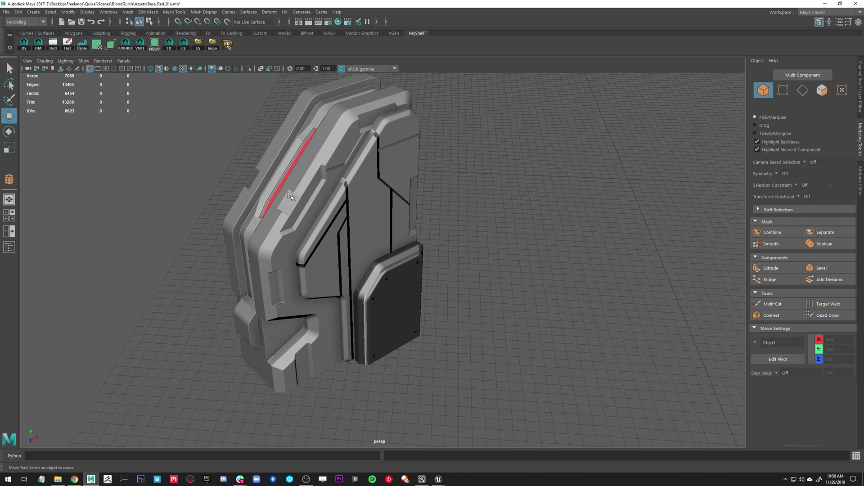
pyautogui.keyDown('alt'); pyautogui.moveTo(284, 207); pyautogui.dragTo(307, 202); pyautogui.keyUp('alt')
pyautogui.keyDown('alt'); pyautogui.moveTo(306, 202); pyautogui.dragTo(369, 238, button='right'); pyautogui.keyUp('alt')
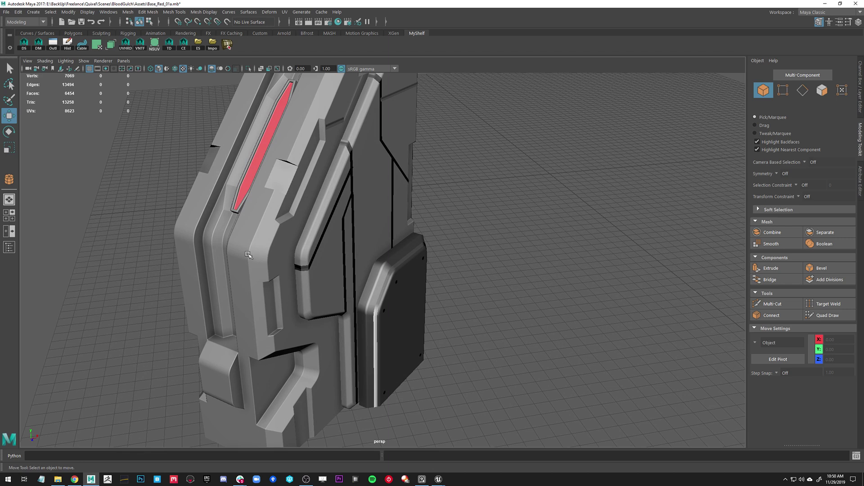
pyautogui.keyDown('alt'); pyautogui.moveTo(248, 241); pyautogui.dragTo(330, 244); pyautogui.keyUp('alt')
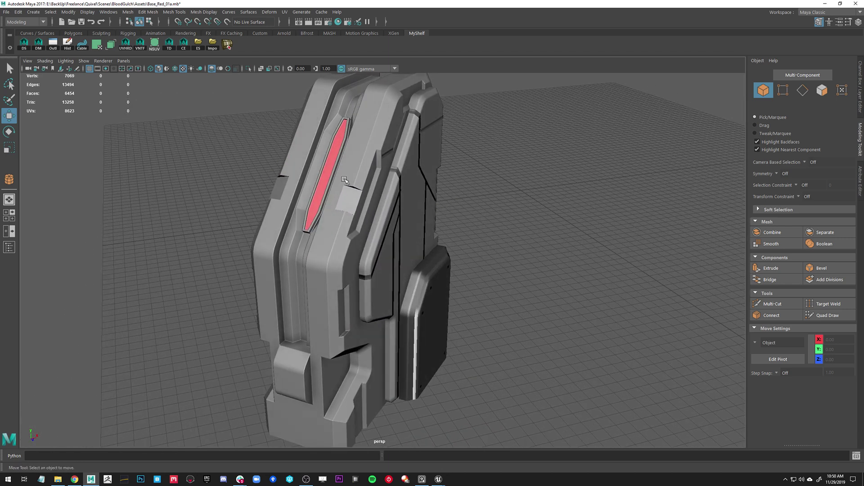
pyautogui.keyDown('alt'); pyautogui.moveTo(365, 130); pyautogui.dragTo(339, 101); pyautogui.keyUp('alt')
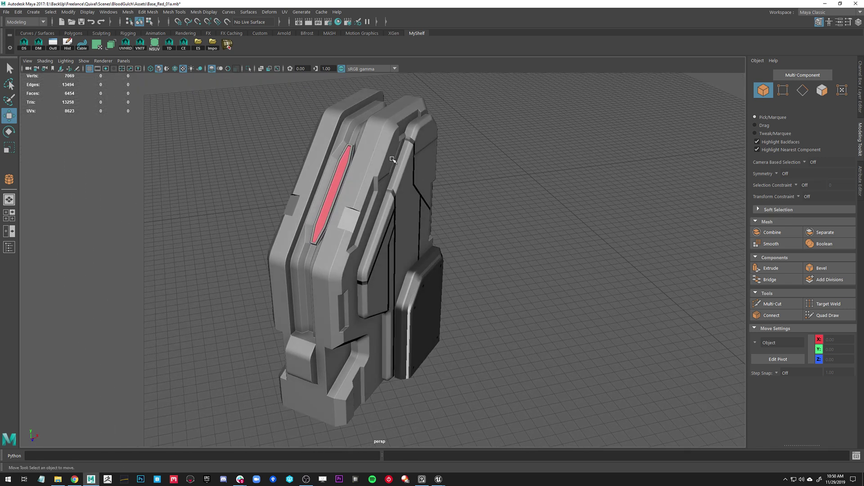
pyautogui.keyDown('alt'); pyautogui.moveTo(392, 157); pyautogui.dragTo(345, 169); pyautogui.keyUp('alt')
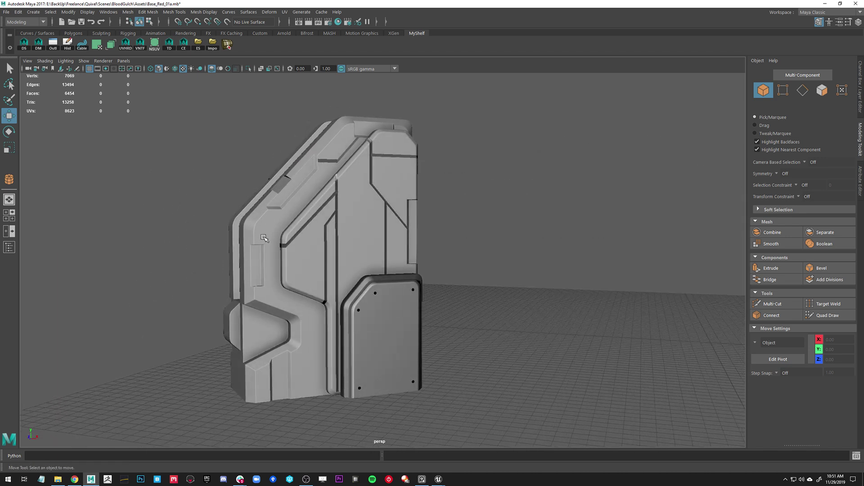
# Step: Examine the bevelled front edges up close, selecting the main pillar mesh to inspect its wireframe and deselecting it again
pyautogui.keyDown('alt'); pyautogui.moveTo(253, 240); pyautogui.dragTo(301, 257); pyautogui.keyUp('alt')
pyautogui.keyDown('alt'); pyautogui.moveTo(220, 273); pyautogui.dragTo(252, 279, button='right'); pyautogui.keyUp('alt')
pyautogui.keyDown('alt'); pyautogui.moveTo(252, 279); pyautogui.dragTo(464, 272, button='middle'); pyautogui.keyUp('alt')
pyautogui.keyDown('alt'); pyautogui.moveTo(464, 213); pyautogui.dragTo(392, 258, button='middle'); pyautogui.keyUp('alt')
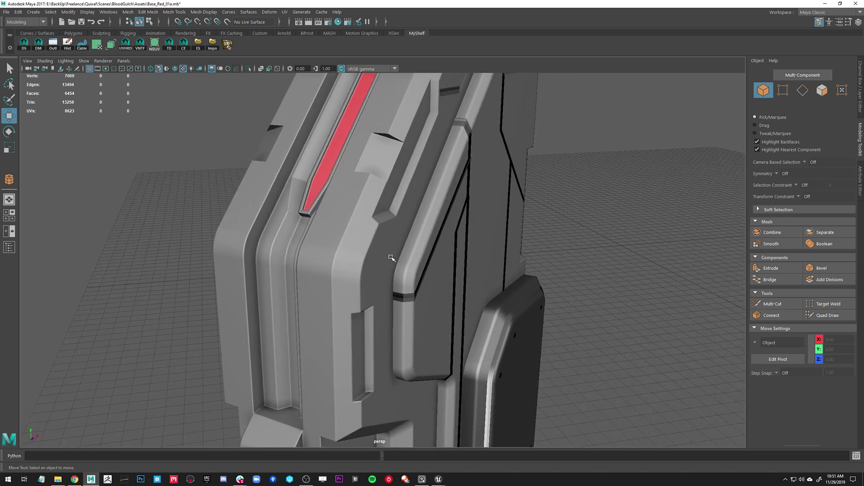
pyautogui.click(374, 232)
pyautogui.keyDown('alt'); pyautogui.moveTo(350, 255); pyautogui.dragTo(534, 198); pyautogui.keyUp('alt')
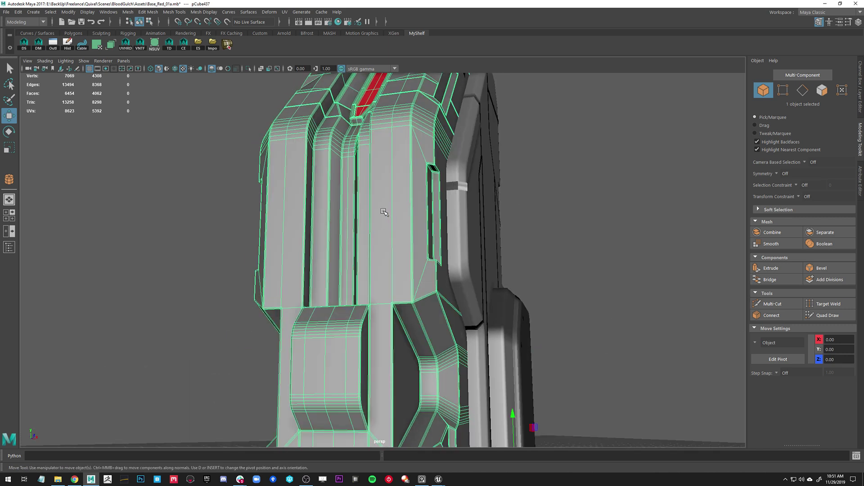
pyautogui.keyDown('alt'); pyautogui.moveTo(432, 125); pyautogui.dragTo(514, 170); pyautogui.keyUp('alt')
pyautogui.click(528, 161)
pyautogui.keyDown('alt'); pyautogui.moveTo(387, 175); pyautogui.dragTo(331, 242); pyautogui.keyUp('alt')
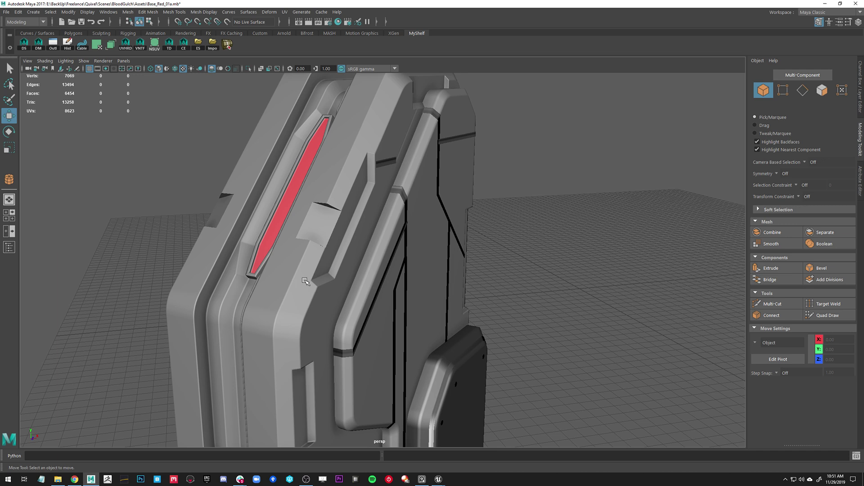
# Step: Examine the raised side trim, lower front recess and bolted panel up close from high and low angles
pyautogui.keyDown('alt'); pyautogui.moveTo(303, 270); pyautogui.dragTo(317, 212); pyautogui.keyUp('alt')
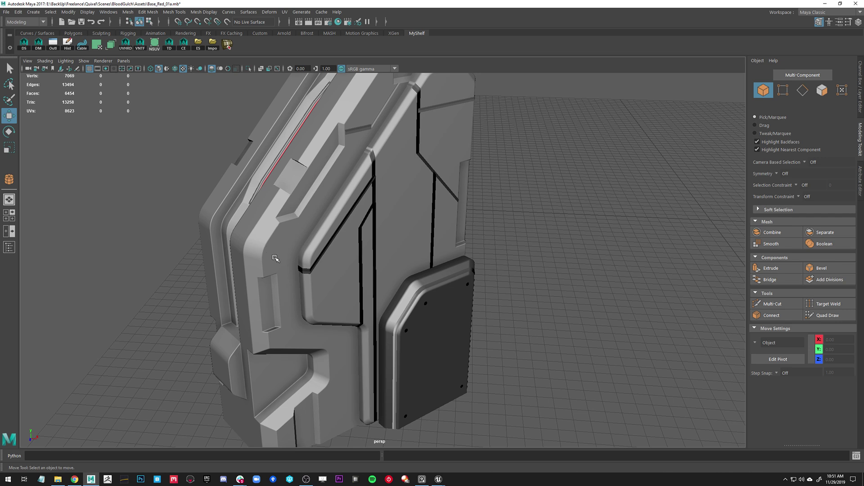
pyautogui.scroll(-3, 348, 126)
pyautogui.keyDown('alt'); pyautogui.moveTo(348, 126); pyautogui.dragTo(336, 148); pyautogui.keyUp('alt')
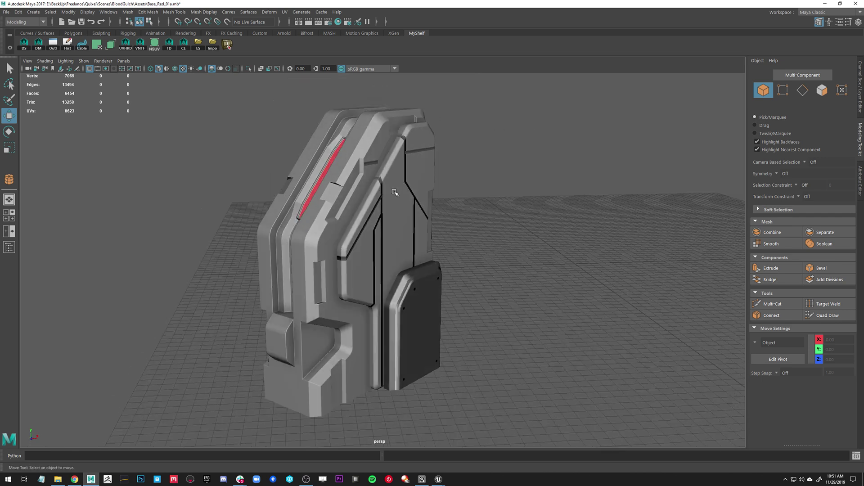
pyautogui.moveTo(381, 177)
pyautogui.keyDown('alt'); pyautogui.mouseDown()
pyautogui.moveTo(396, 177)
pyautogui.moveTo(373, 176)
pyautogui.mouseUp(); pyautogui.keyUp('alt')
pyautogui.keyDown('alt'); pyautogui.moveTo(373, 176); pyautogui.dragTo(411, 151, button='middle'); pyautogui.keyUp('alt')
pyautogui.keyDown('alt'); pyautogui.moveTo(410, 151); pyautogui.dragTo(430, 212, button='right'); pyautogui.keyUp('alt')
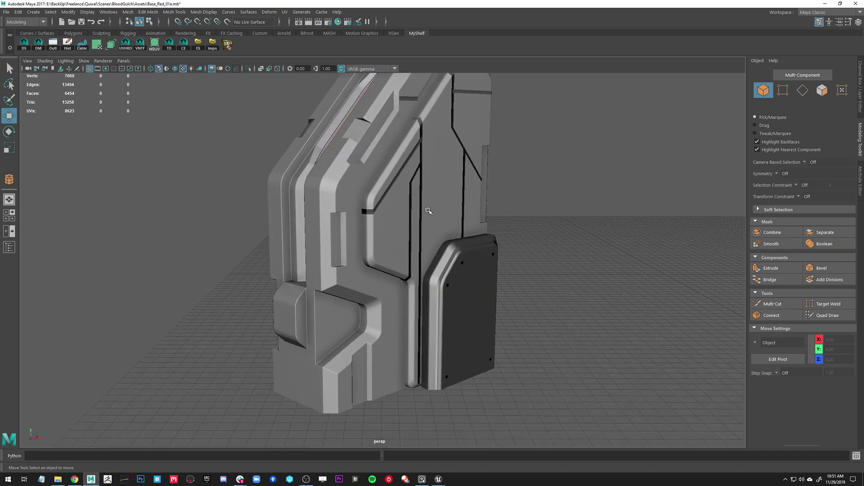
pyautogui.keyDown('alt'); pyautogui.moveTo(430, 212); pyautogui.dragTo(415, 207); pyautogui.keyUp('alt')
pyautogui.keyDown('alt'); pyautogui.moveTo(415, 207); pyautogui.dragTo(372, 176, button='middle'); pyautogui.keyUp('alt')
pyautogui.keyDown('alt'); pyautogui.moveTo(372, 177); pyautogui.dragTo(398, 245, button='right'); pyautogui.keyUp('alt')
pyautogui.moveTo(399, 245)
pyautogui.keyDown('alt'); pyautogui.mouseDown()
pyautogui.moveTo(393, 239)
pyautogui.moveTo(405, 239)
pyautogui.mouseUp(); pyautogui.keyUp('alt')
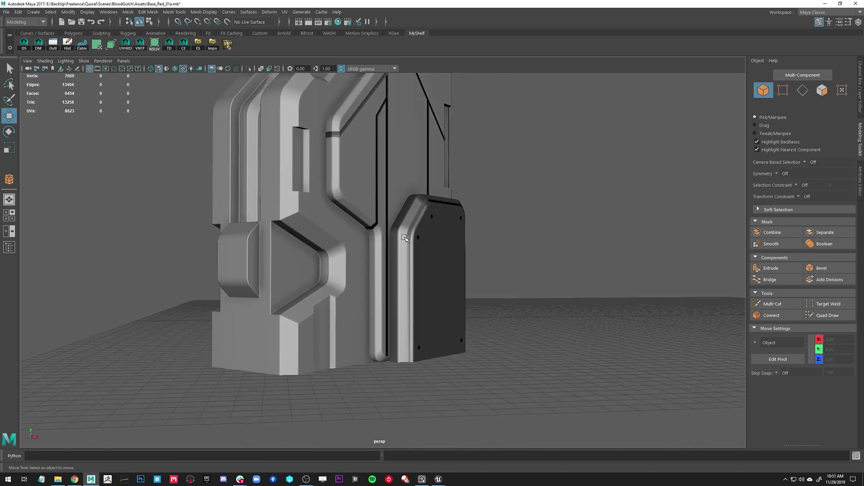
pyautogui.keyDown('alt'); pyautogui.moveTo(297, 175); pyautogui.dragTo(304, 225); pyautogui.keyUp('alt')
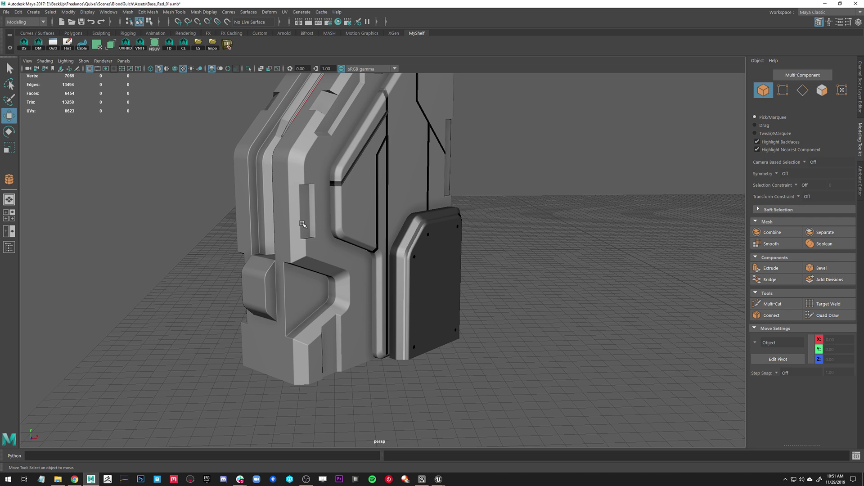
# Step: Examine the complete pillar from farther away, comparing its front and side views
pyautogui.scroll(-5, 293, 220)
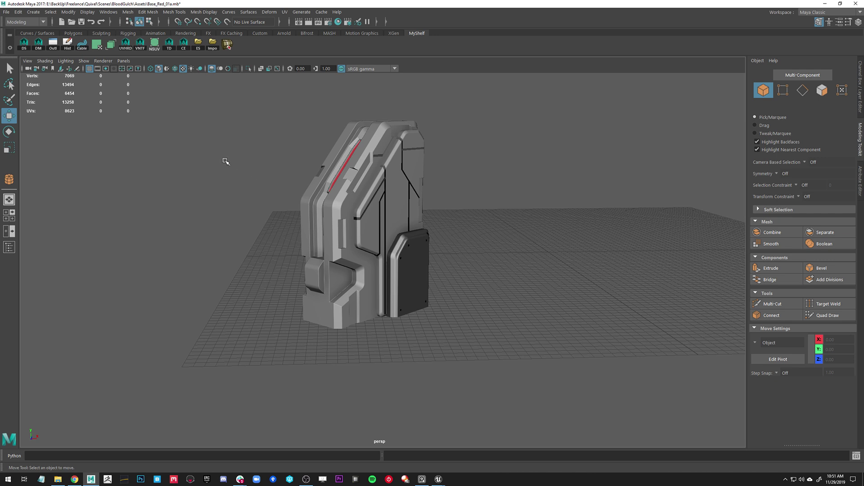
pyautogui.scroll(3, 228, 162)
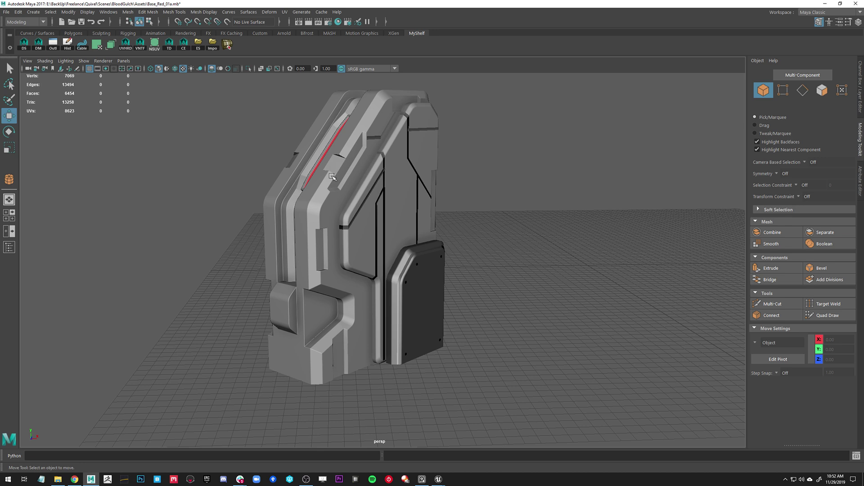
pyautogui.keyDown('alt'); pyautogui.moveTo(379, 158); pyautogui.dragTo(293, 188); pyautogui.keyUp('alt')
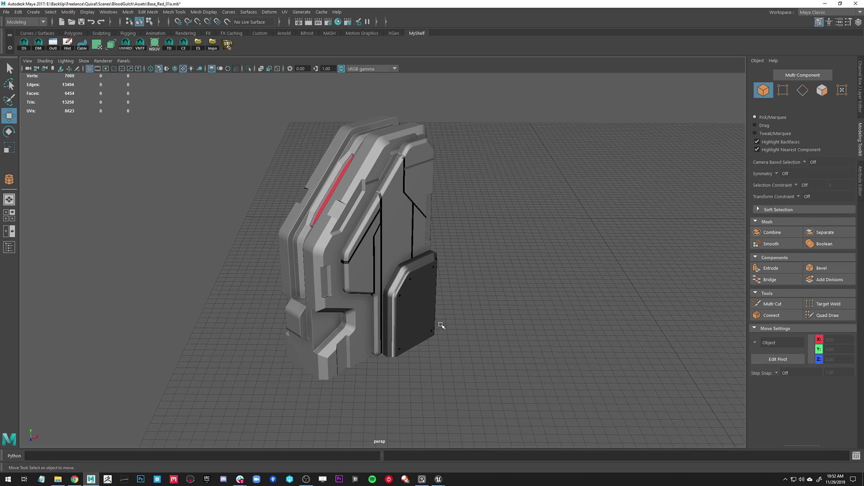
pyautogui.keyDown('alt'); pyautogui.moveTo(436, 321); pyautogui.dragTo(429, 220); pyautogui.keyUp('alt')
pyautogui.keyDown('alt'); pyautogui.moveTo(378, 195); pyautogui.dragTo(401, 274, button='middle'); pyautogui.keyUp('alt')
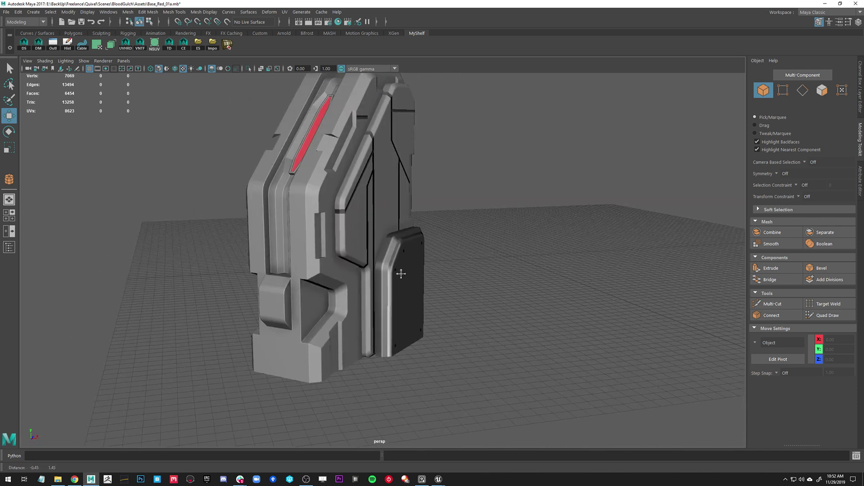
pyautogui.keyDown('alt'); pyautogui.moveTo(401, 273); pyautogui.dragTo(361, 256, button='right'); pyautogui.keyUp('alt')
pyautogui.keyDown('alt'); pyautogui.moveTo(361, 256); pyautogui.dragTo(313, 245); pyautogui.keyUp('alt')
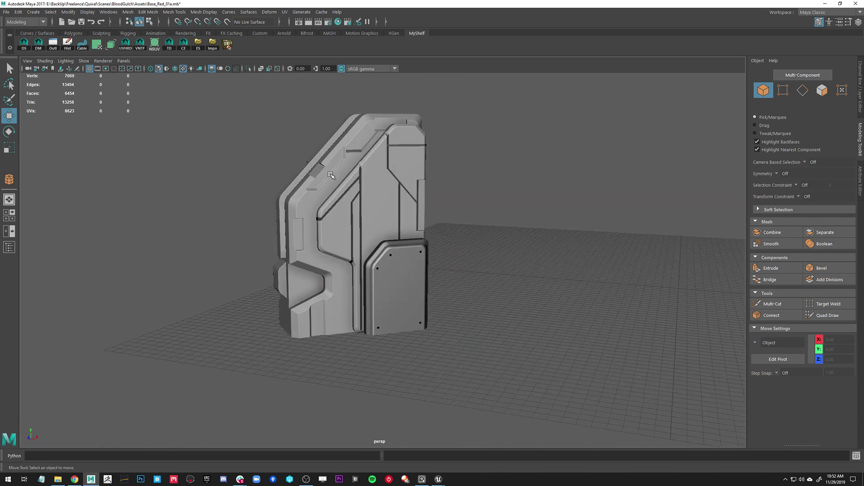
# Step: Select the pillar's side panel and bolted lower panel in turn to inspect their separate meshes, ending with nothing selected
pyautogui.keyDown('alt'); pyautogui.moveTo(378, 254); pyautogui.dragTo(395, 262); pyautogui.keyUp('alt')
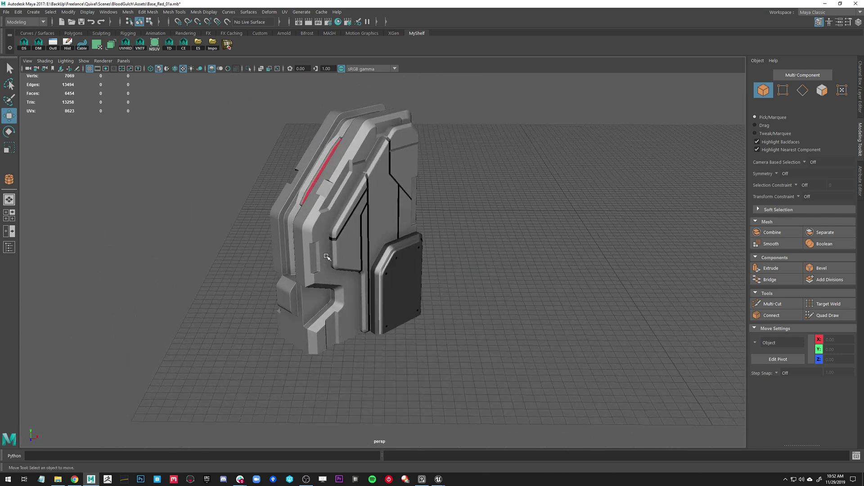
pyautogui.click(314, 268)
pyautogui.click(352, 259)
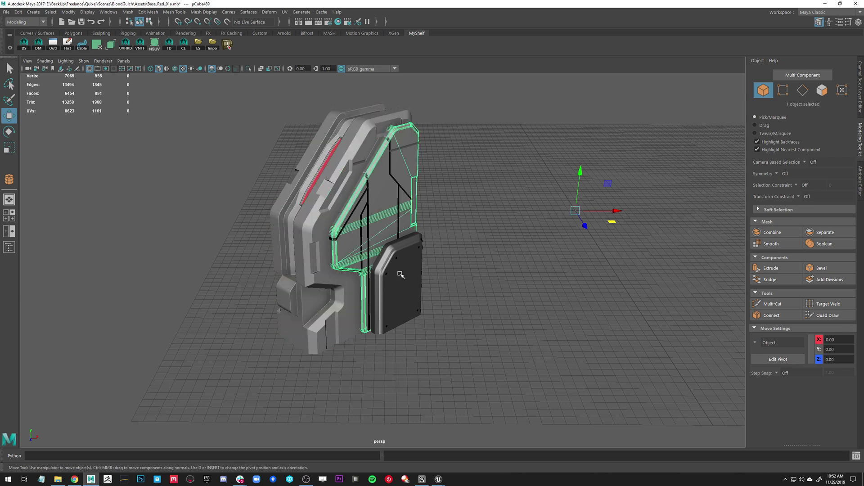
pyautogui.click(399, 282)
pyautogui.click(482, 268)
pyautogui.keyDown('alt'); pyautogui.moveTo(483, 269); pyautogui.dragTo(473, 301); pyautogui.keyUp('alt')
# Step: Examine the pillar's layered side panels, bevels and front recess from several angles and distances
pyautogui.keyDown('alt'); pyautogui.moveTo(386, 256); pyautogui.dragTo(420, 266); pyautogui.keyUp('alt')
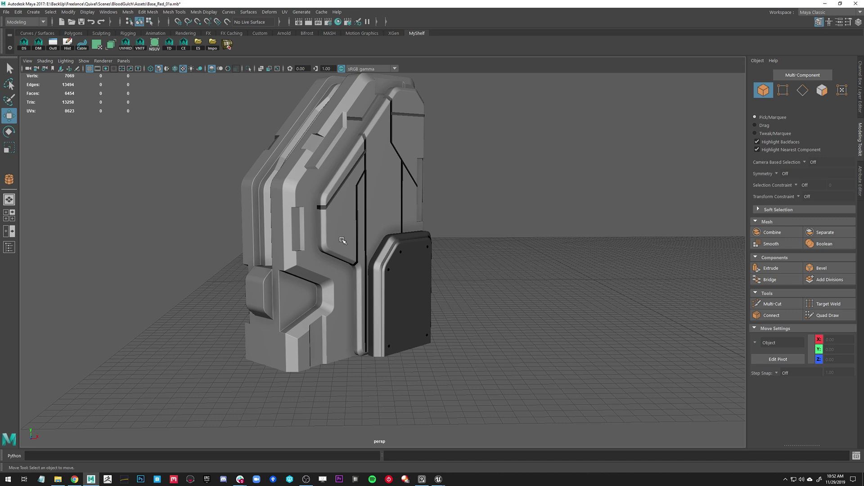
pyautogui.keyDown('alt'); pyautogui.moveTo(339, 210); pyautogui.dragTo(292, 234); pyautogui.keyUp('alt')
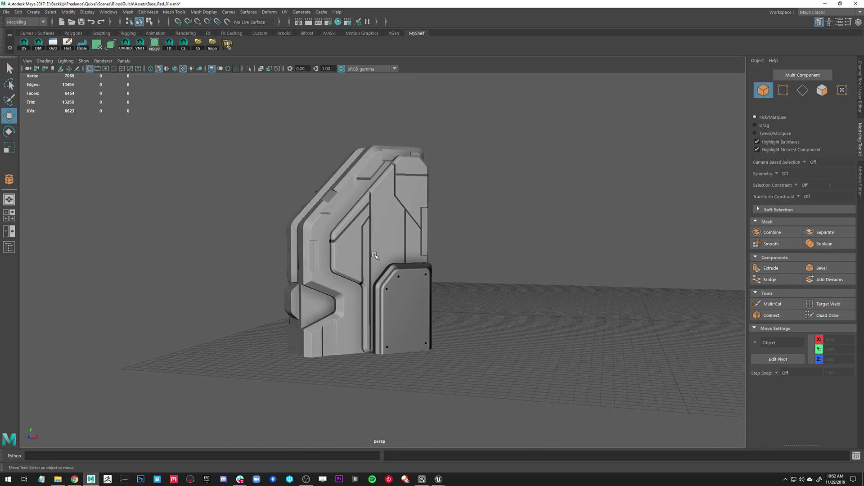
pyautogui.keyDown('alt'); pyautogui.moveTo(278, 210); pyautogui.dragTo(362, 267, button='right'); pyautogui.keyUp('alt')
pyautogui.keyDown('alt'); pyautogui.moveTo(362, 258); pyautogui.dragTo(396, 271, button='middle'); pyautogui.keyUp('alt')
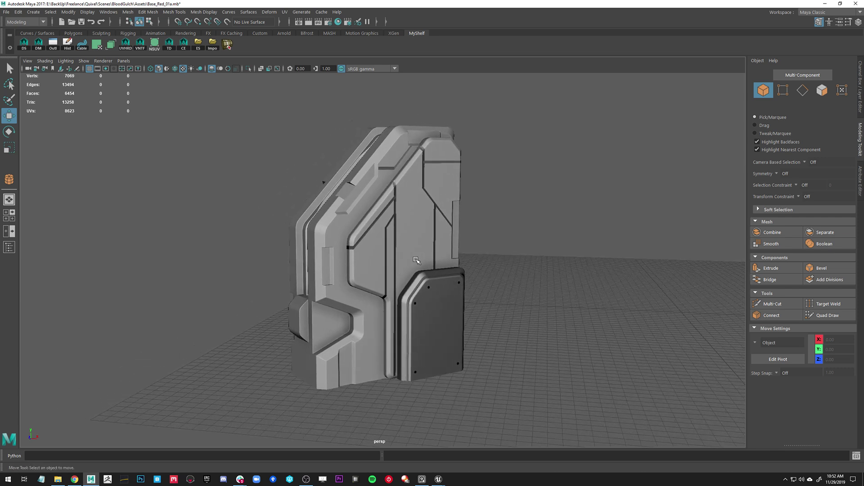
pyautogui.keyDown('alt'); pyautogui.moveTo(420, 220); pyautogui.dragTo(391, 240); pyautogui.keyUp('alt')
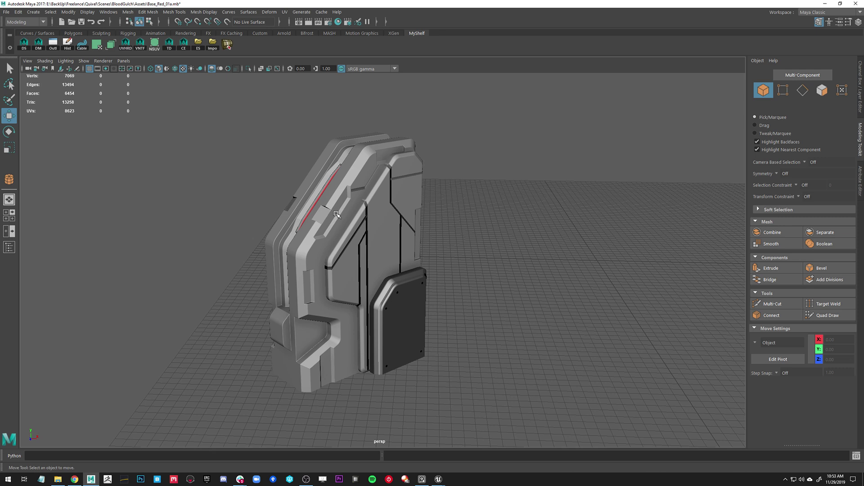
pyautogui.moveTo(438, 216)
pyautogui.keyDown('alt'); pyautogui.mouseDown()
pyautogui.moveTo(443, 259)
pyautogui.moveTo(394, 231)
pyautogui.moveTo(437, 207)
pyautogui.mouseUp(); pyautogui.keyUp('alt')
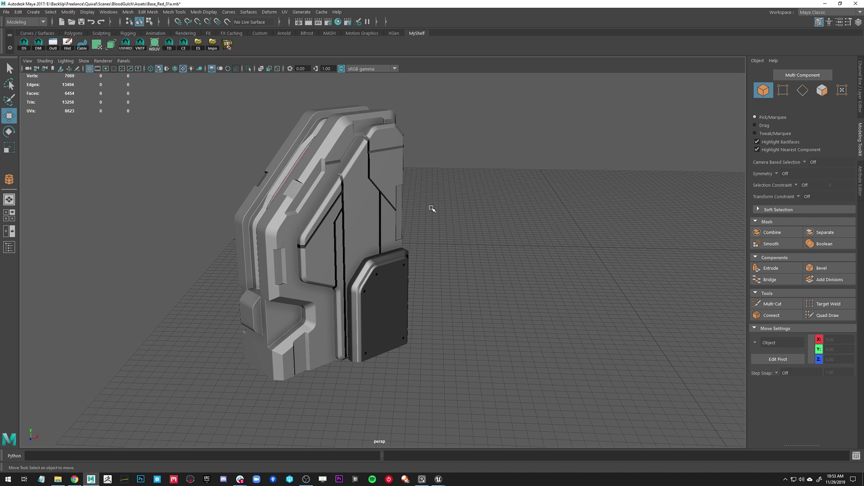
pyautogui.keyDown('alt'); pyautogui.moveTo(441, 206); pyautogui.dragTo(393, 200); pyautogui.keyUp('alt')
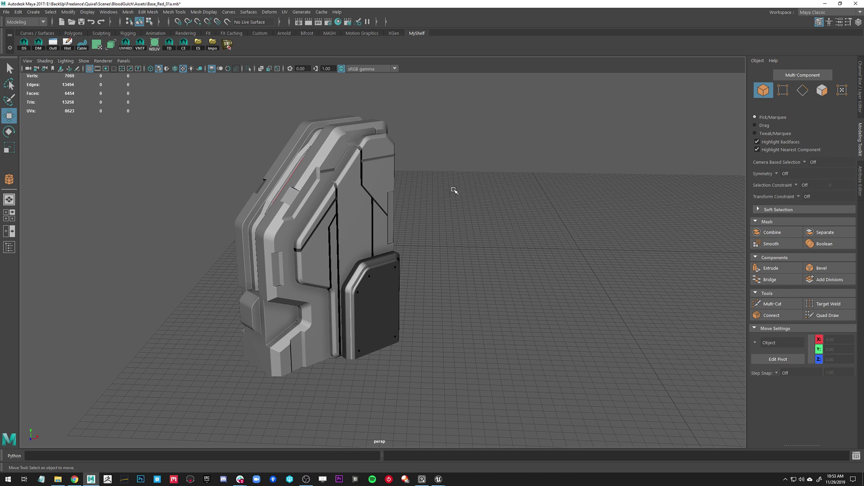
# Step: Switch to Unreal and recall the bookmarked wide camera view of the base and canyon
pyautogui.click(438, 479)
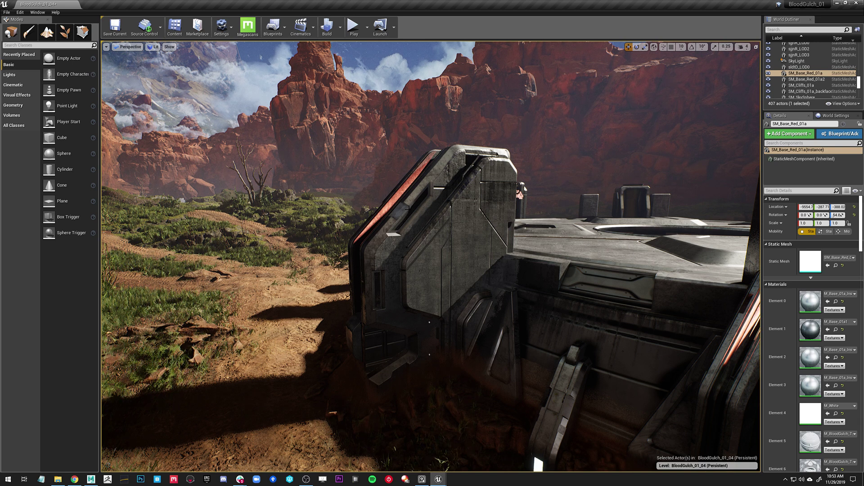
pyautogui.press('1')
pyautogui.press('2')
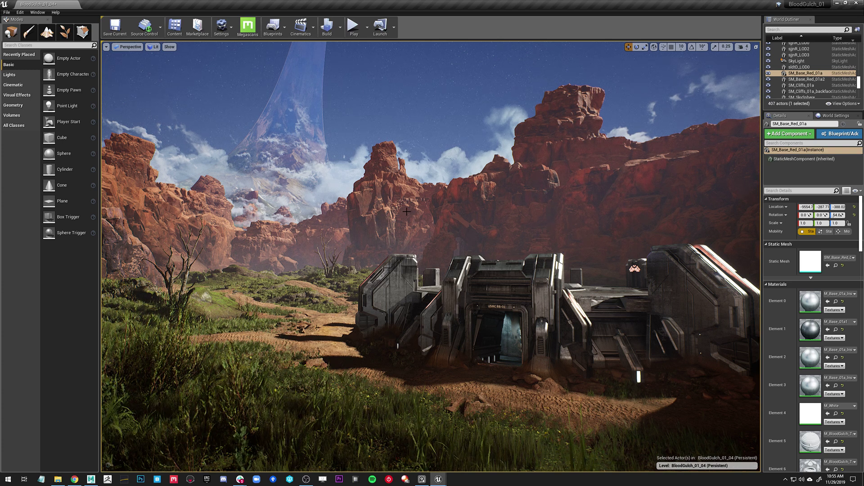
# Step: Enable the Mesh DistanceFields visualization for the level viewport and leave game view to bring back the editor overlays
pyautogui.click(175, 49)
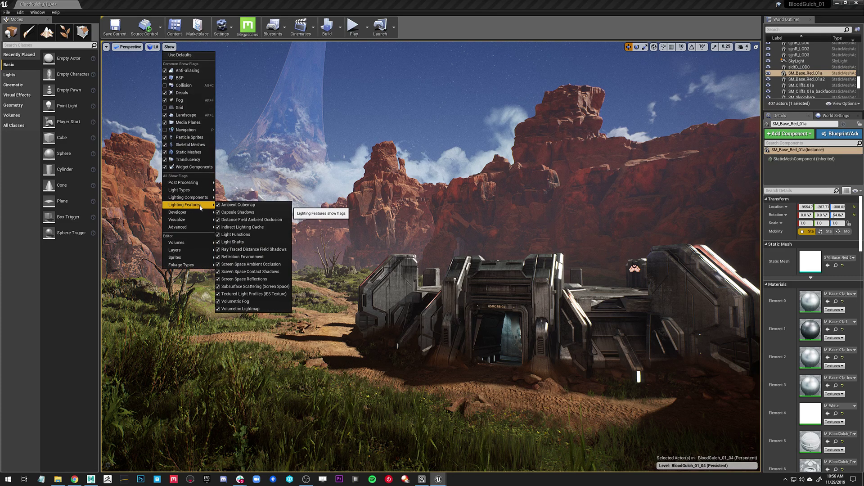
pyautogui.moveTo(189, 227)
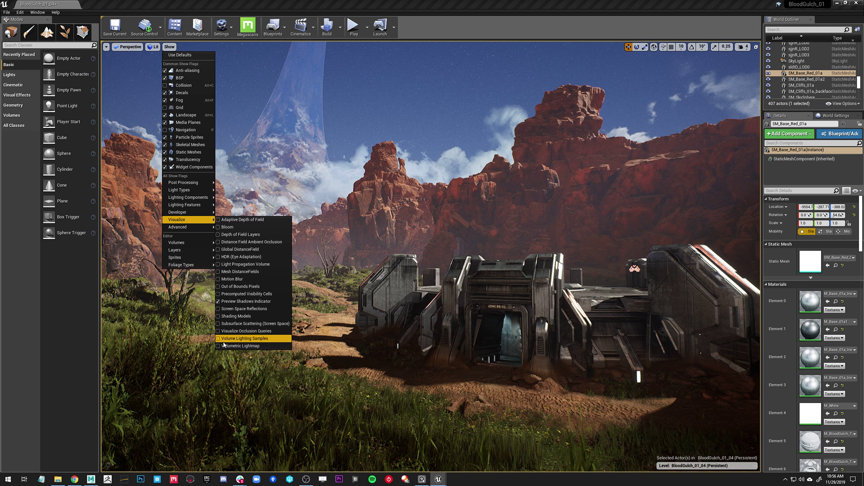
pyautogui.click(221, 272)
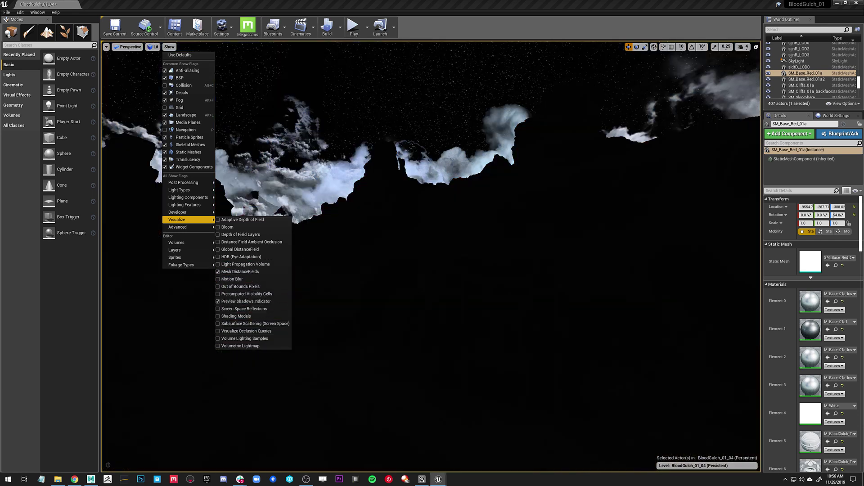
pyautogui.press('Escape')
pyautogui.press('g')
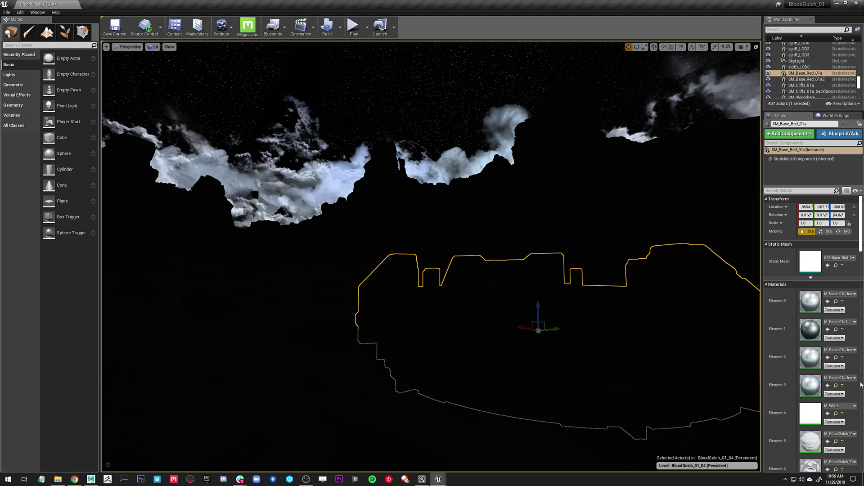
# Step: Open the SM_Base_Red_01a static mesh in its own editor and view the base's roof from outside
pyautogui.doubleClick(813, 269)
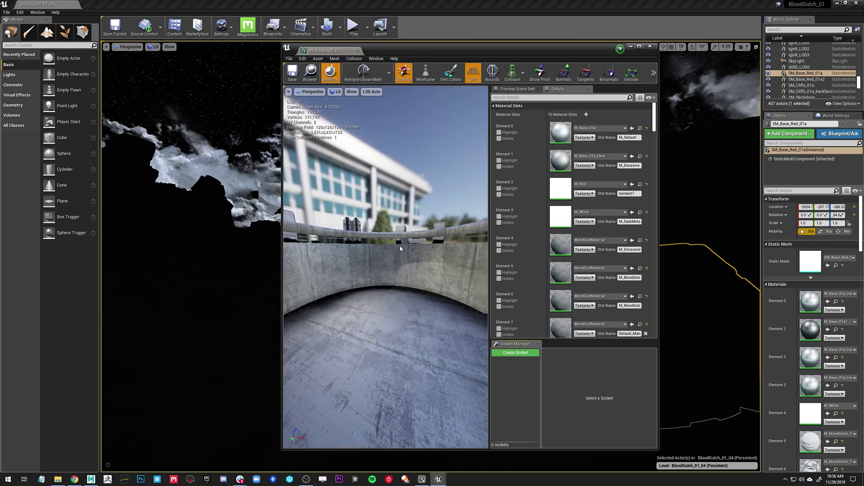
pyautogui.moveTo(401, 248); pyautogui.dragTo(452, 258, button='right')
pyautogui.press('s')
pyautogui.press('w')
pyautogui.press('s')
pyautogui.press('w')
# Step: Find the Distance Field Resolution Scale in the mesh's LOD 0 build settings and widen the name column to read it
pyautogui.scroll(-5, 513, 282)
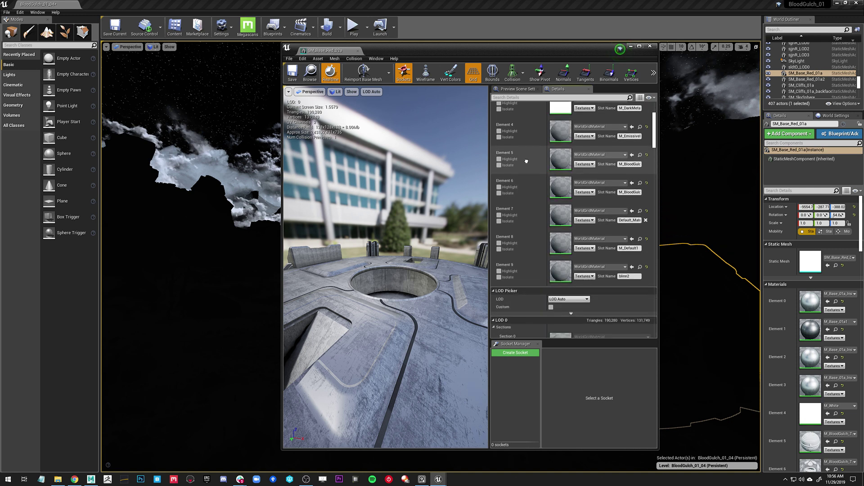
pyautogui.scroll(-3, 526, 288)
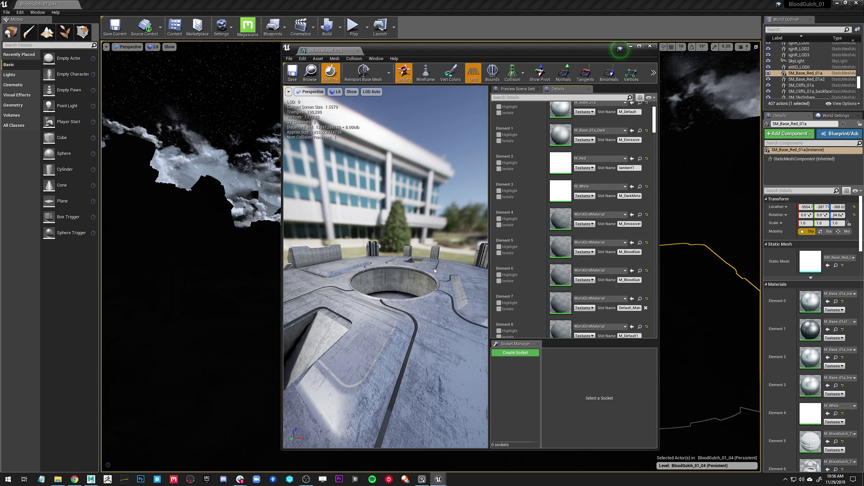
pyautogui.scroll(-15, 505, 284)
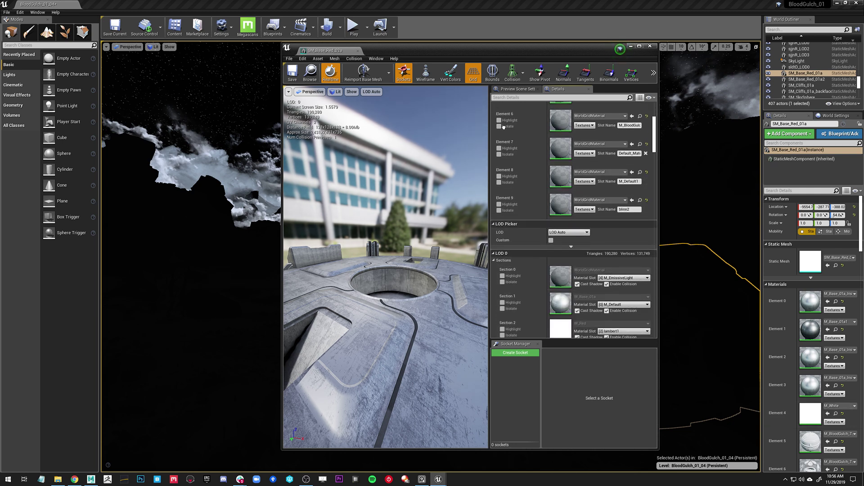
pyautogui.scroll(-3, 518, 279)
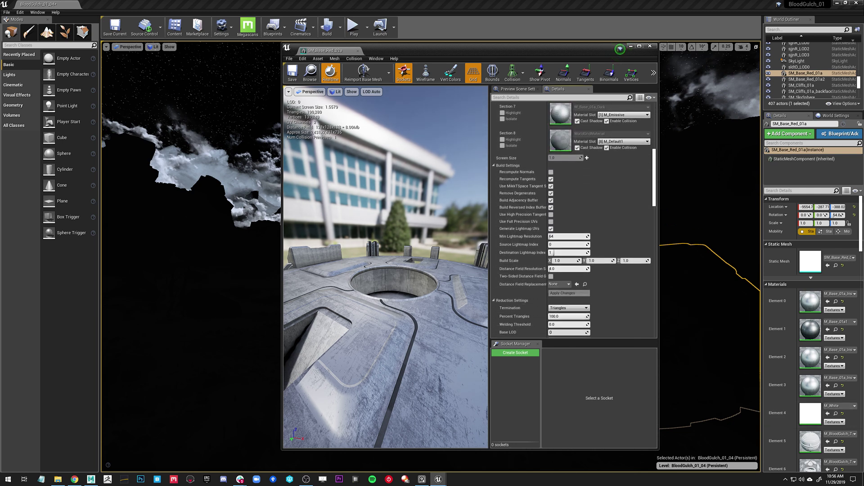
pyautogui.scroll(-2, 546, 233)
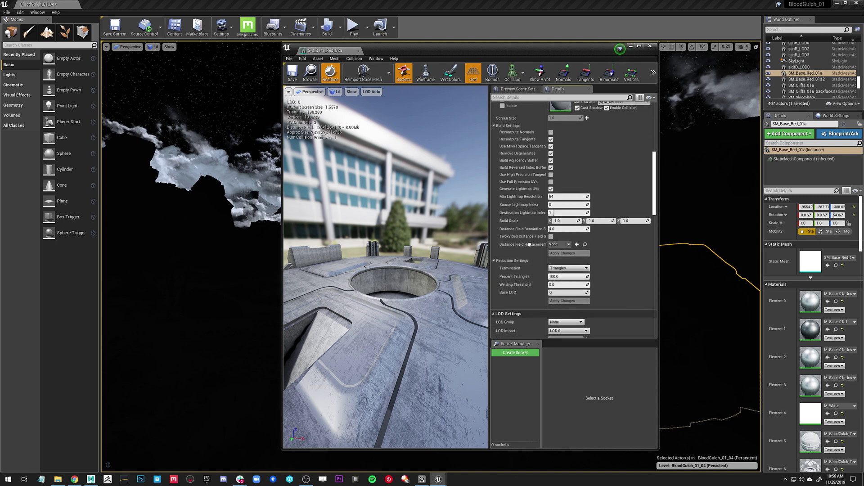
pyautogui.moveTo(547, 233); pyautogui.dragTo(563, 233)
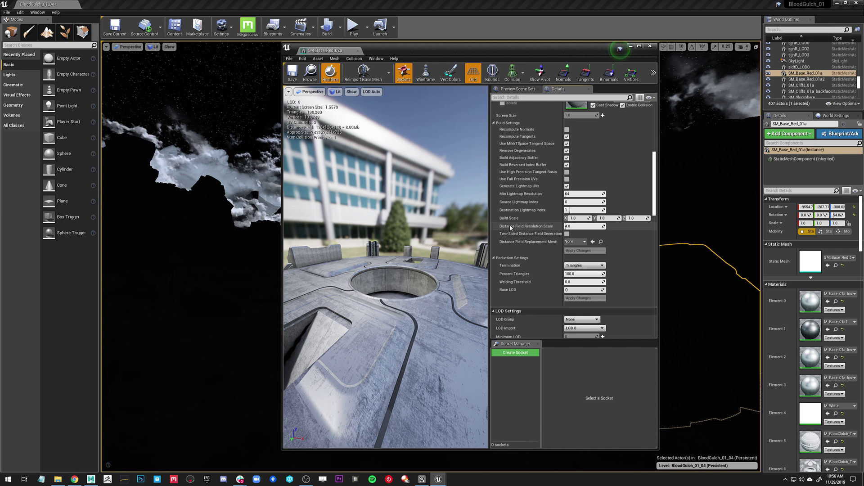
pyautogui.scroll(5, 515, 236)
pyautogui.scroll(-4, 516, 235)
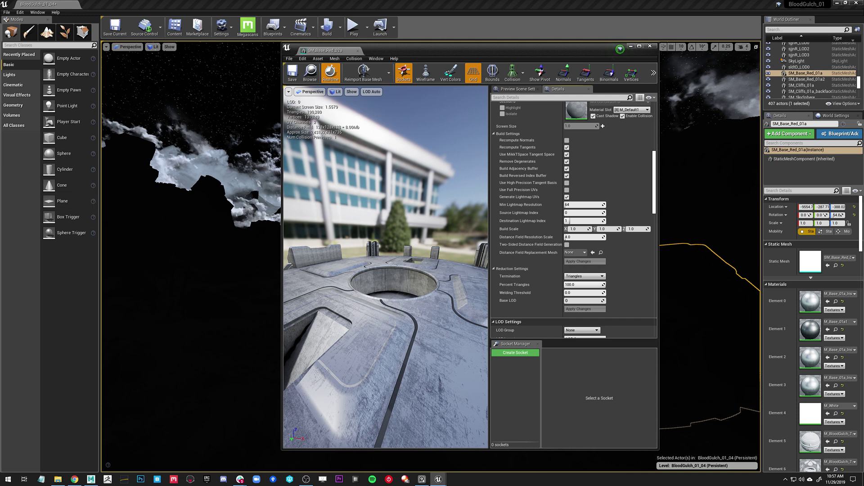
# Step: Turn off the Mesh DistanceFields visualization in the level viewport
pyautogui.click(170, 47)
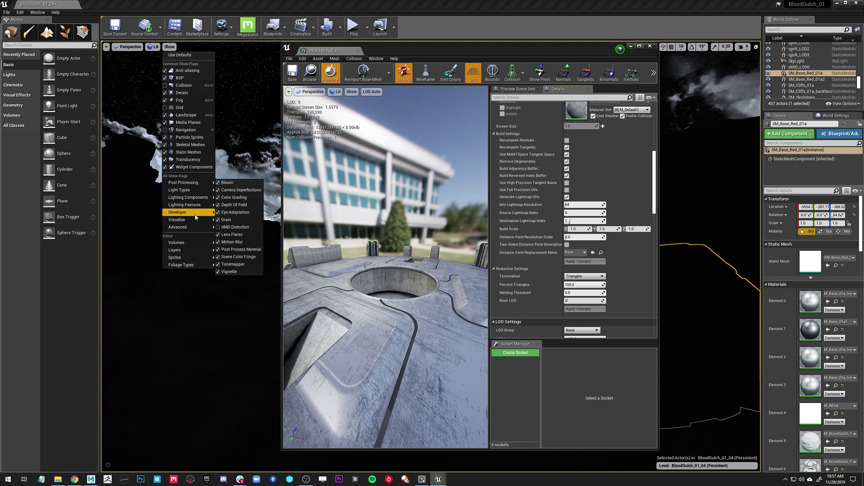
pyautogui.moveTo(193, 220)
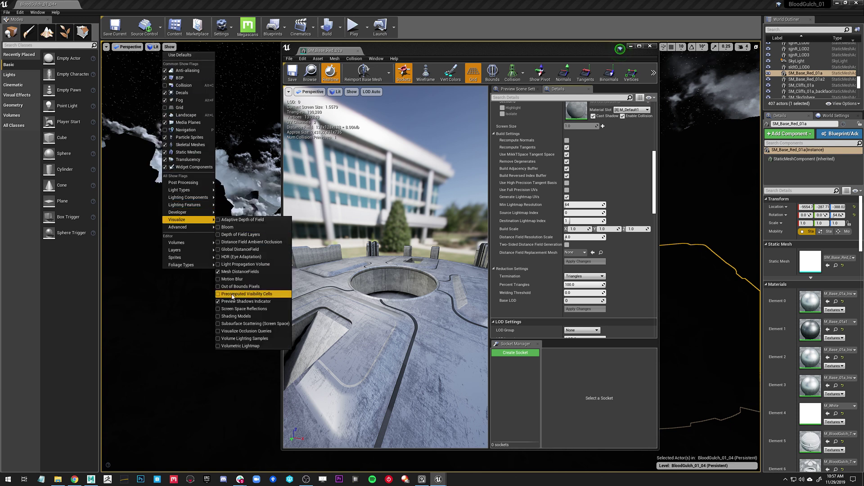
pyautogui.moveTo(189, 265)
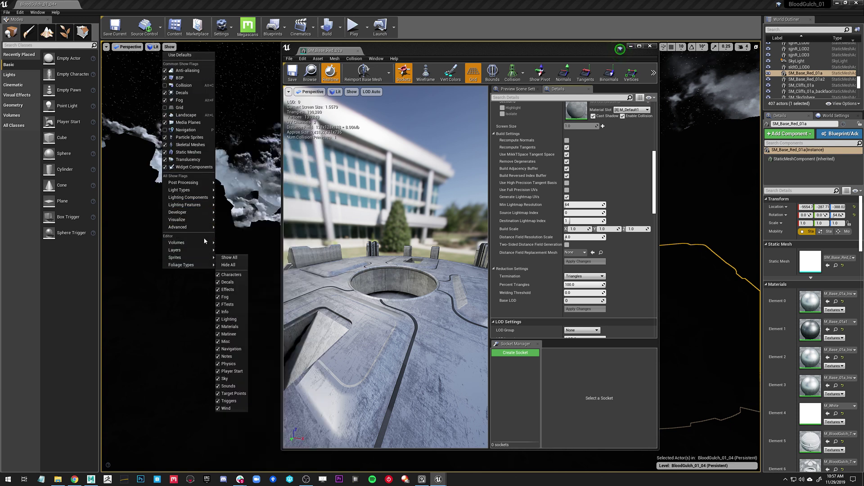
pyautogui.click(232, 272)
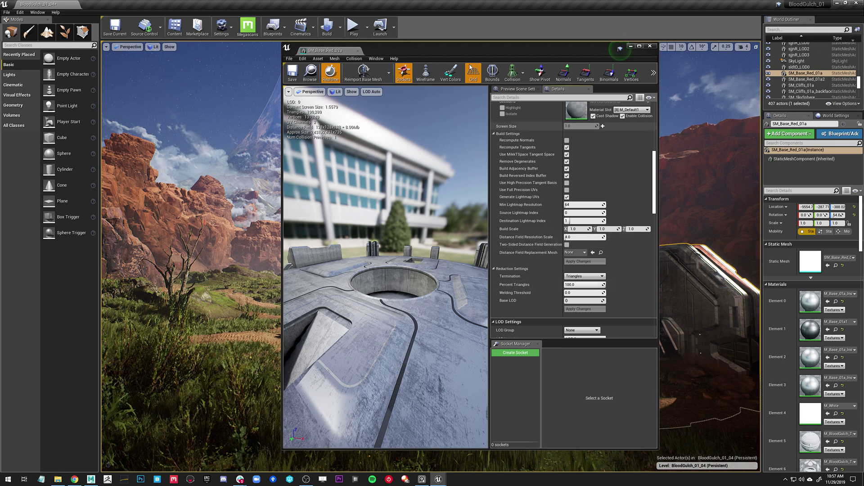
# Step: Move the static mesh editor window aside to review its distance field settings, and close it
pyautogui.moveTo(471, 47); pyautogui.dragTo(366, 45)
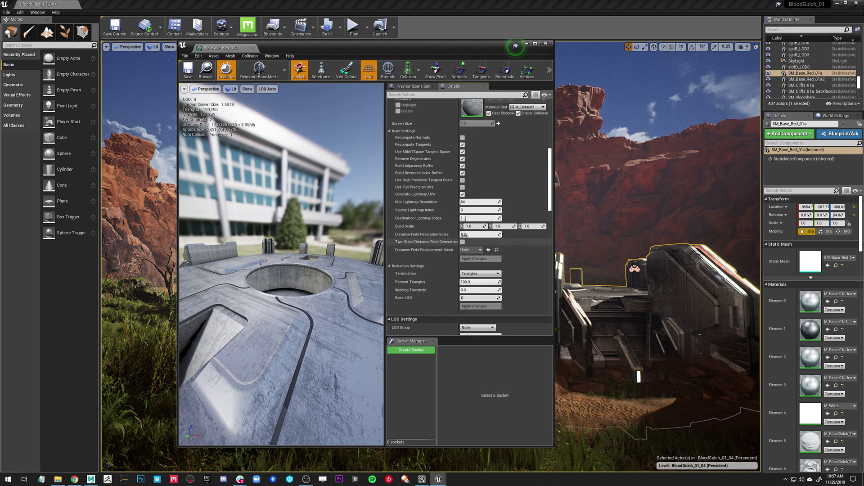
pyautogui.click(545, 44)
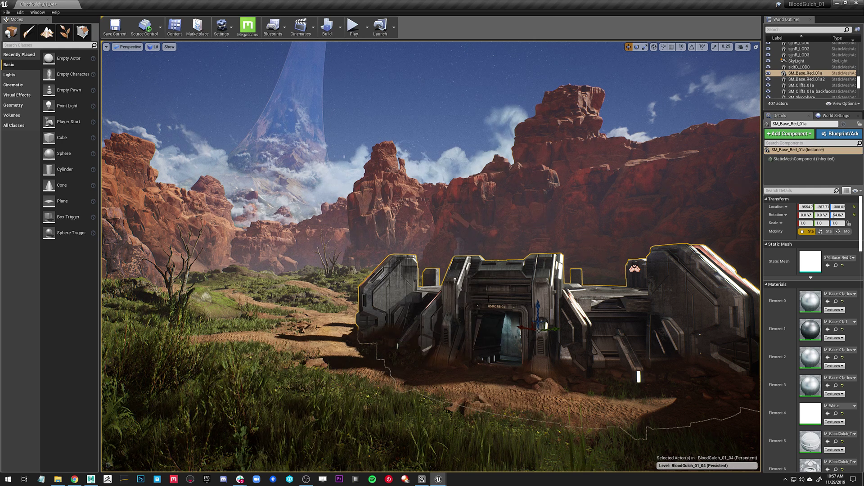
# Step: Deselect the base mesh and postpone the pending autosave
pyautogui.press('Escape')
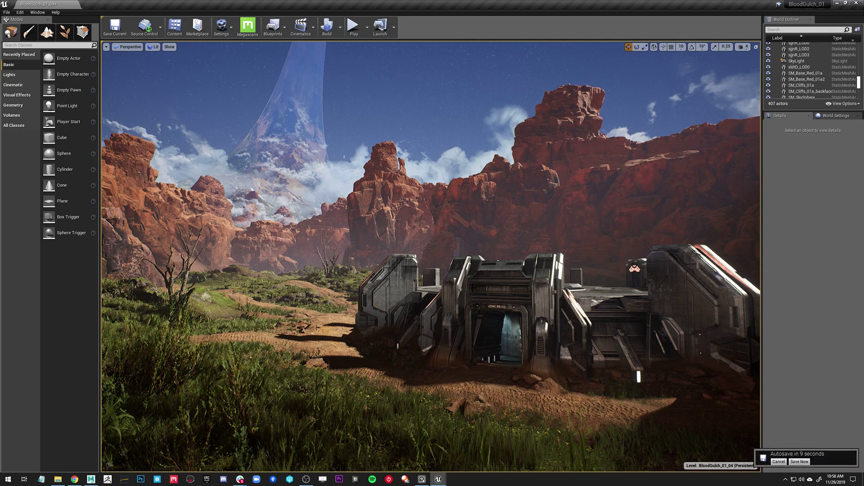
pyautogui.click(775, 461)
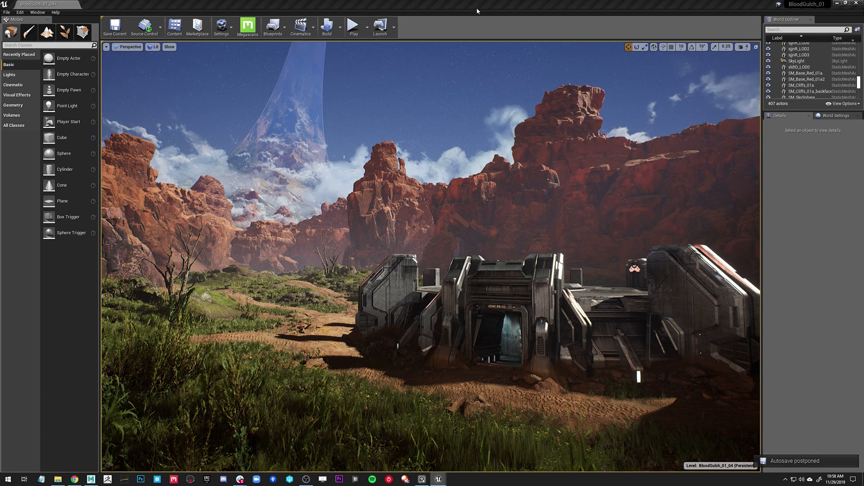